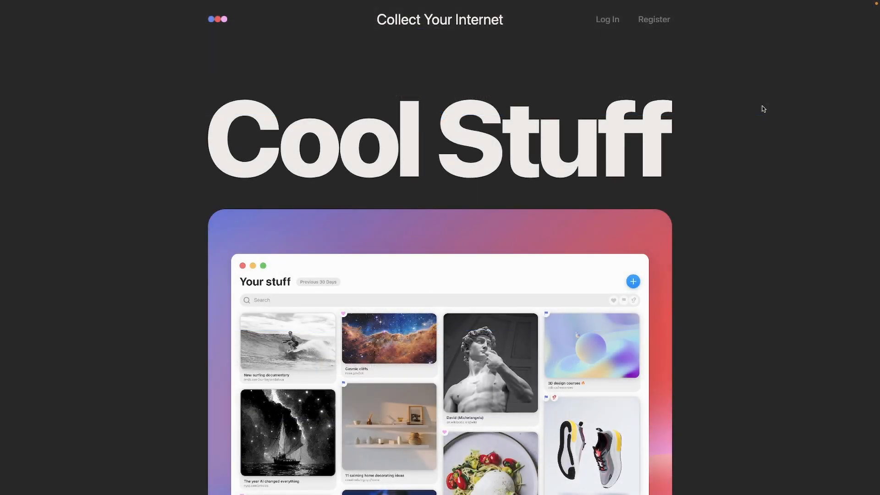
{"action": "scroll", "coordinate": [763, 109], "scroll_direction": "down", "scroll_amount": 2}
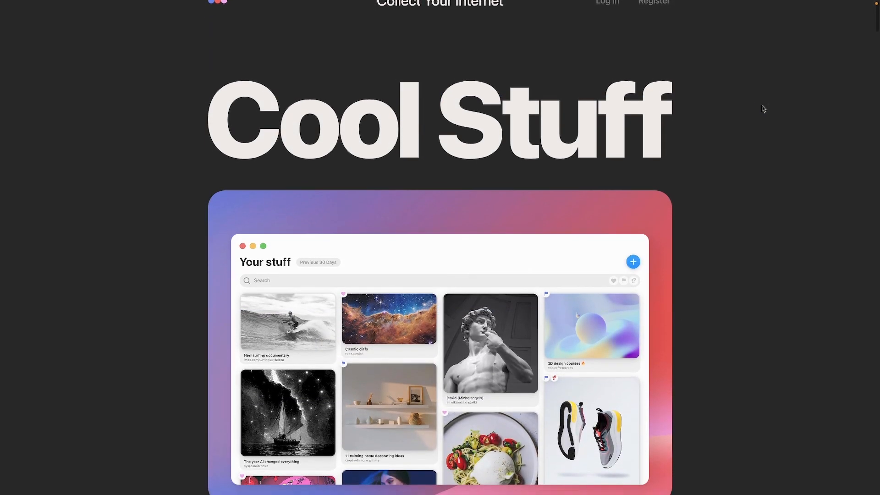
{"action": "scroll", "coordinate": [763, 108], "scroll_direction": "down", "scroll_amount": 5}
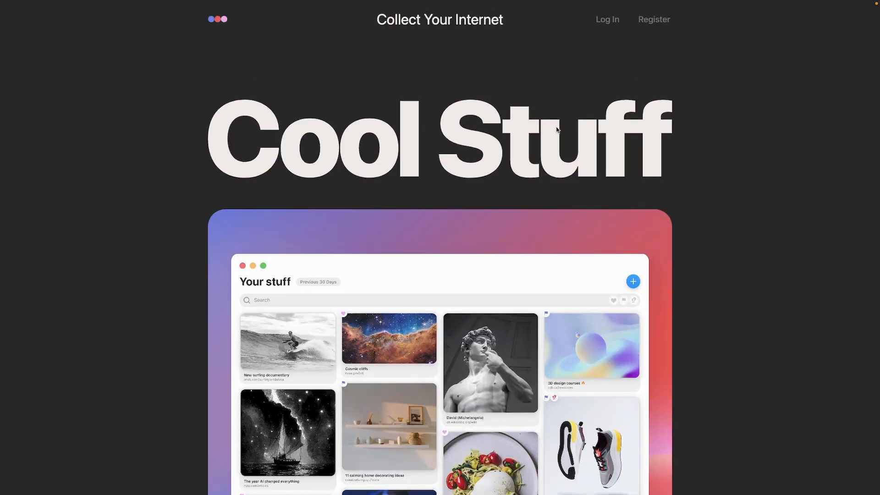
{"action": "scroll", "coordinate": [557, 130], "scroll_direction": "down", "scroll_amount": 5}
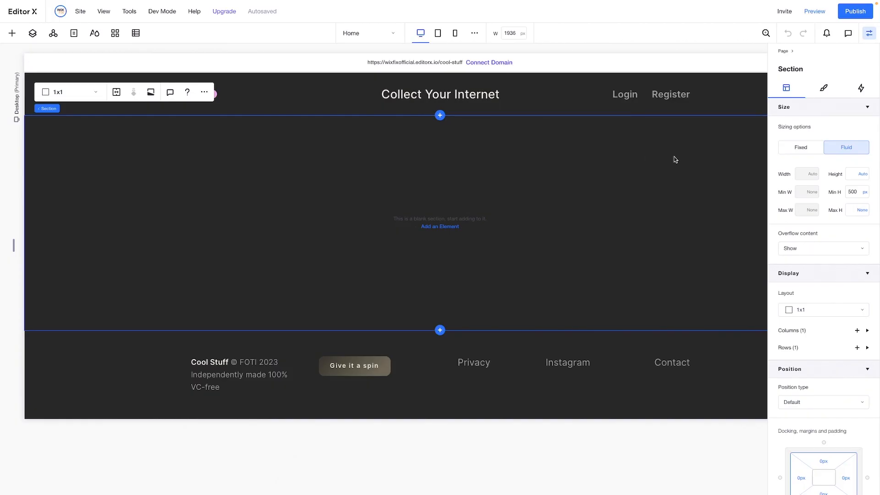
Set the blank section's minimum height to 200vh
{"action": "left_click", "coordinate": [859, 192]}
{"action": "type", "text": "200vh"}
{"action": "left_click", "coordinate": [665, 195]}
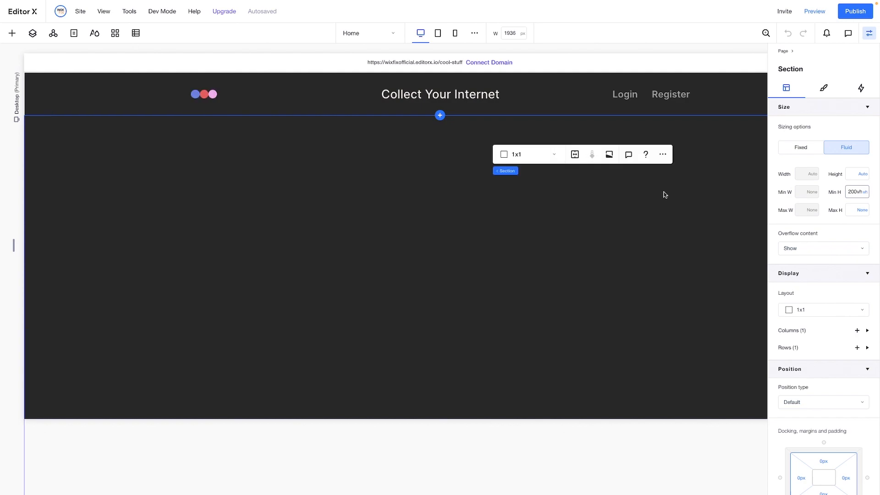
{"action": "scroll", "coordinate": [665, 195], "scroll_direction": "down", "scroll_amount": 5}
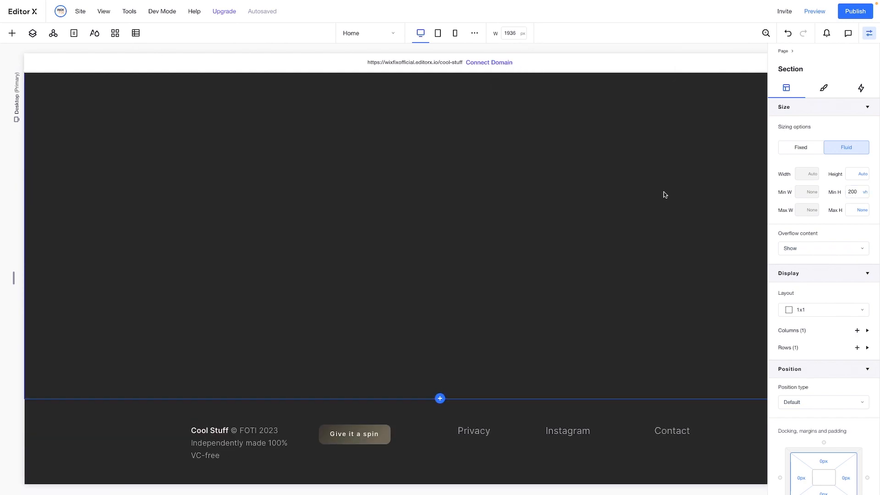
{"action": "scroll", "coordinate": [665, 195], "scroll_direction": "up", "scroll_amount": 10}
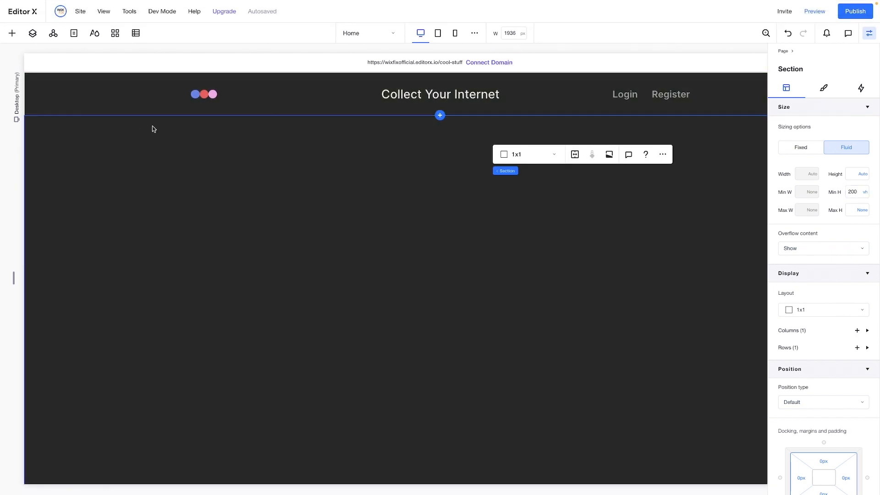
Add a container to the blank section below the header and set its width to 60%
{"action": "left_click", "coordinate": [291, 93]}
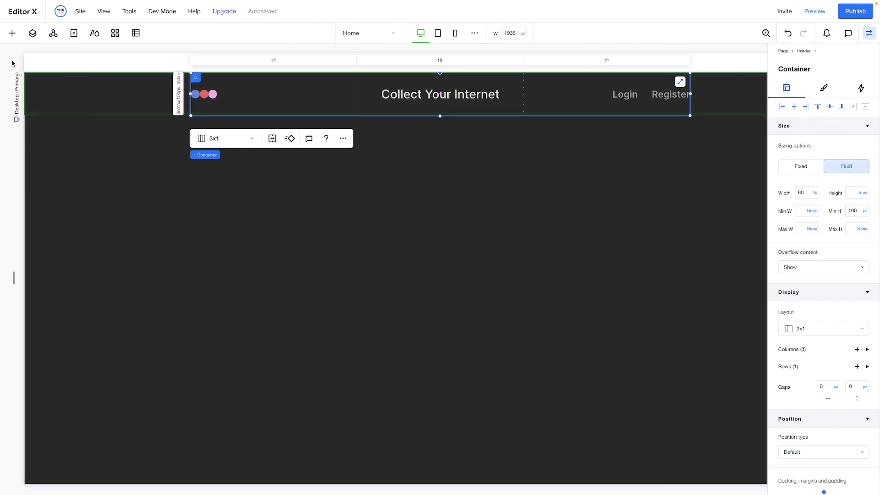
{"action": "left_click", "coordinate": [13, 36]}
{"action": "left_click_drag", "start_coordinate": [143, 198], "coordinate": [444, 240]}
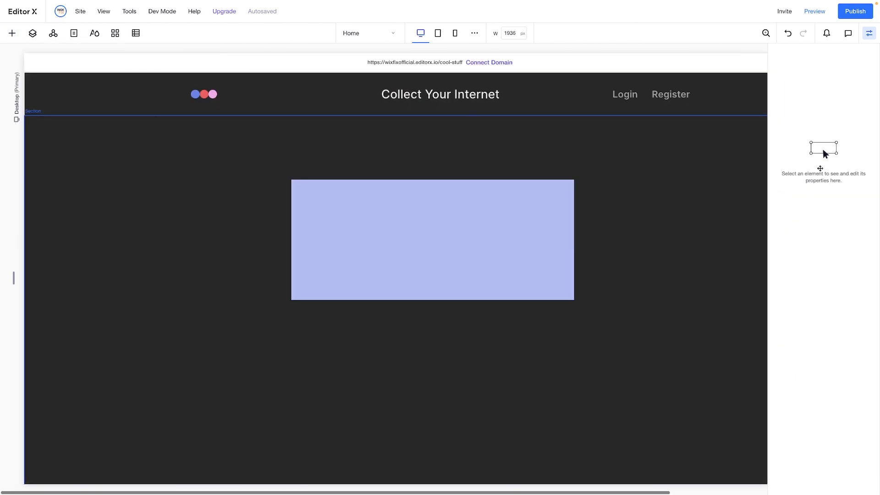
{"action": "left_click", "coordinate": [805, 193]}
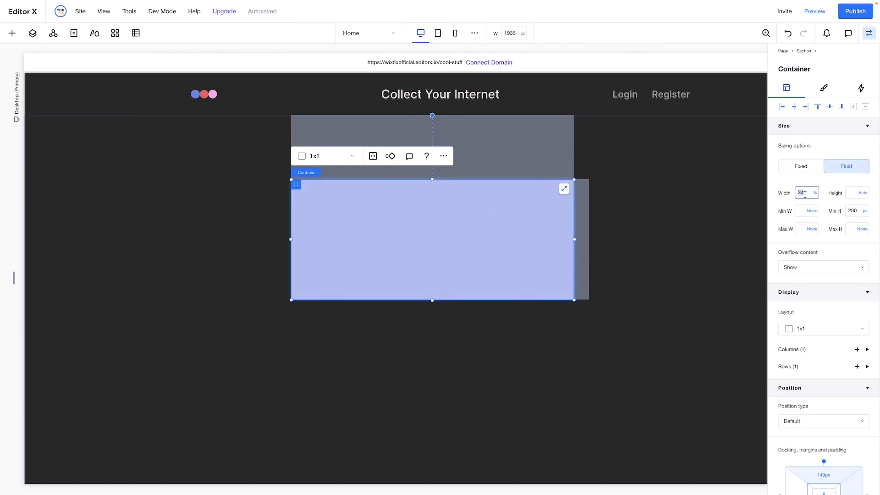
{"action": "type", "text": "60"}
{"action": "key", "text": "Return"}
Set the new container's minimum height to 200vh and align it to the horizontal center and top of the section
{"action": "left_click", "coordinate": [855, 214]}
{"action": "type", "text": "200"}
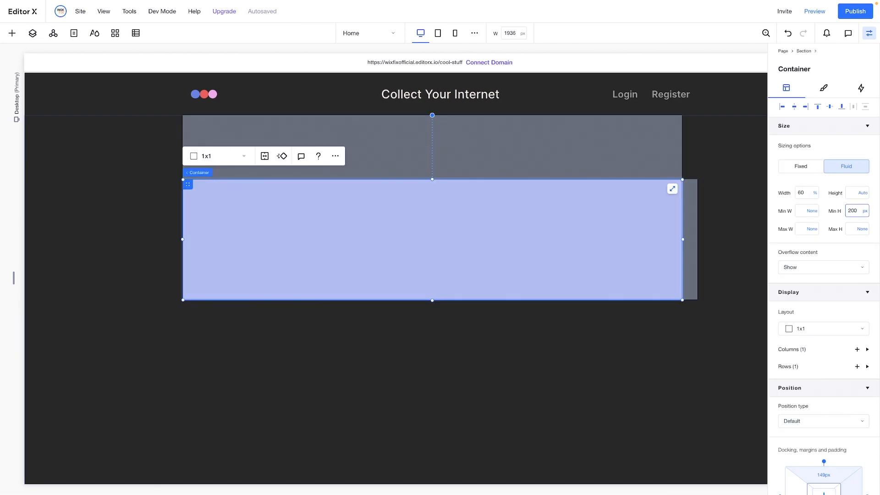
{"action": "type", "text": "vh"}
{"action": "key", "text": "Return"}
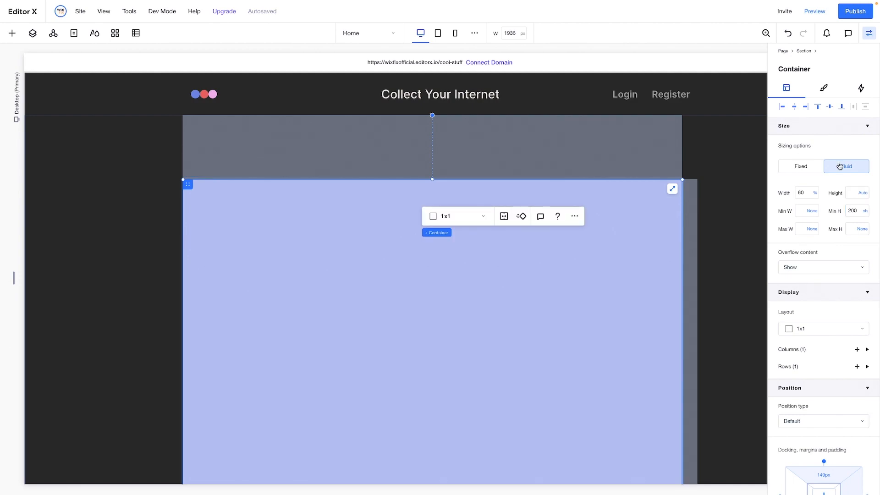
{"action": "left_click", "coordinate": [795, 107]}
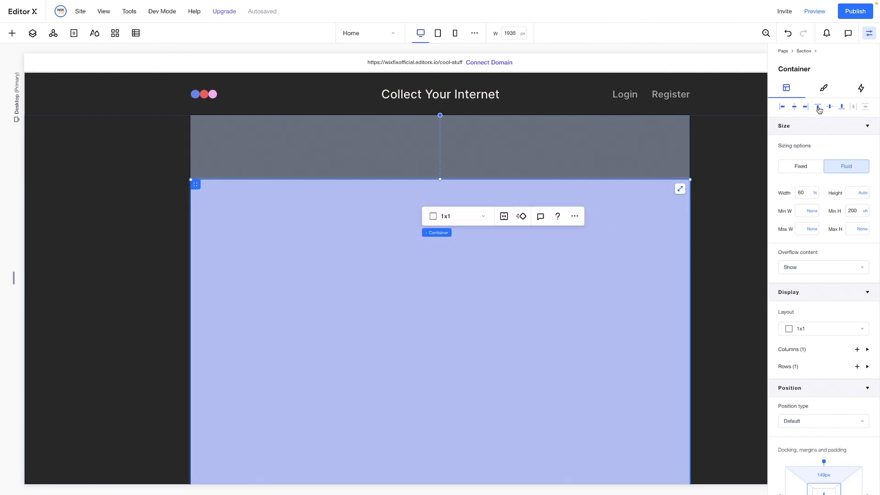
{"action": "left_click", "coordinate": [818, 107]}
Set the container's background opacity to 0% and give it a 1x2 grid layout
{"action": "left_click", "coordinate": [823, 88]}
{"action": "left_click", "coordinate": [854, 155]}
{"action": "type", "text": "0"}
{"action": "key", "text": "Return"}
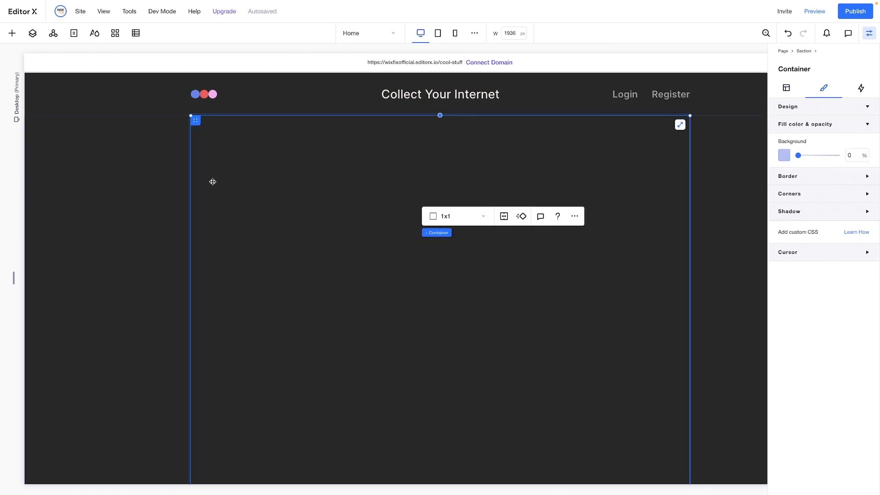
{"action": "left_click", "coordinate": [465, 220]}
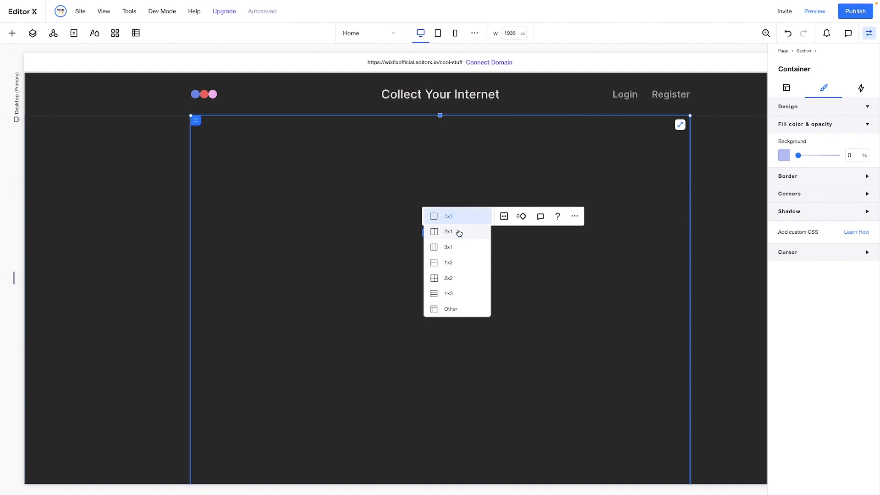
{"action": "left_click", "coordinate": [456, 262]}
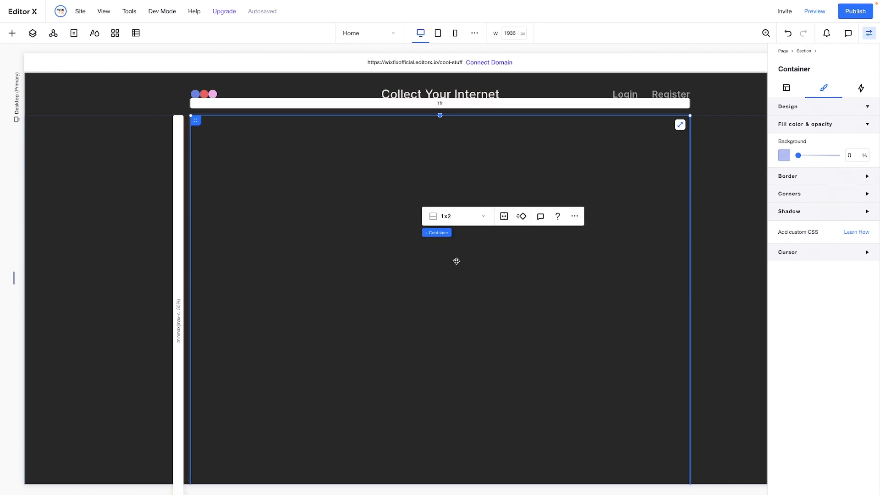
Add a title to the container's first row, aligned to the row's left and top edges, with a width of 100%
{"action": "left_click", "coordinate": [9, 35]}
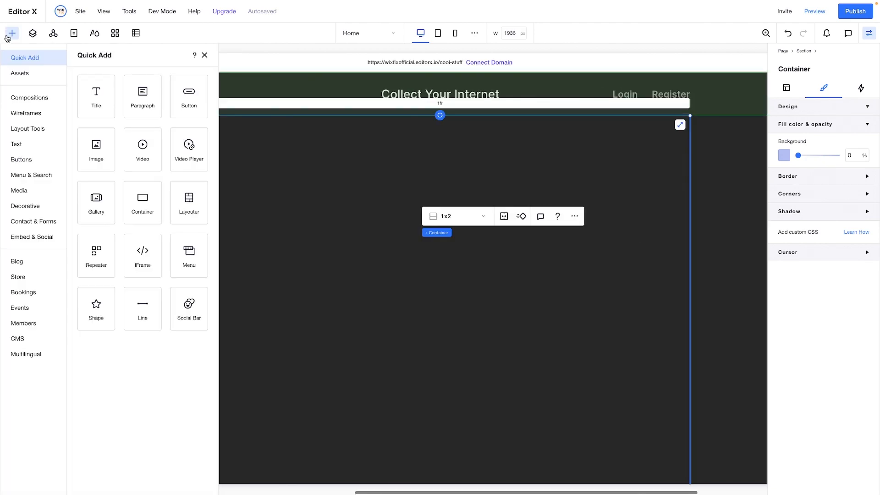
{"action": "left_click_drag", "start_coordinate": [96, 97], "coordinate": [406, 213]}
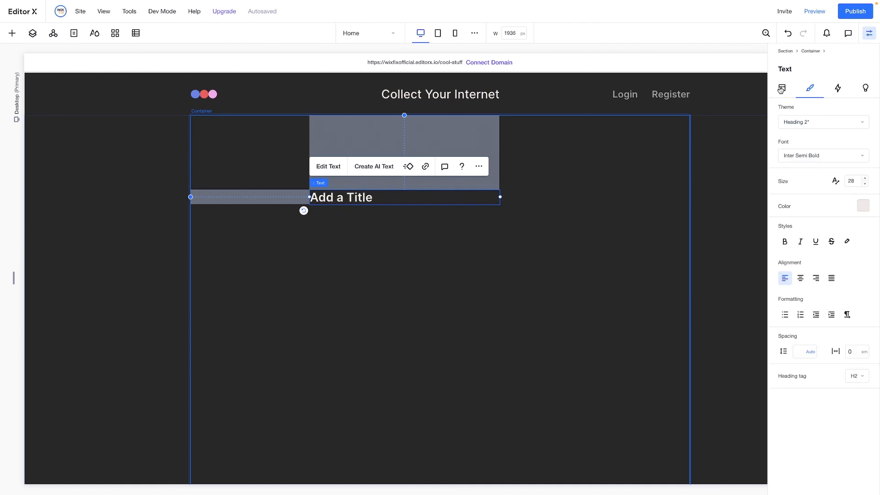
{"action": "left_click", "coordinate": [782, 88]}
{"action": "left_click", "coordinate": [782, 107]}
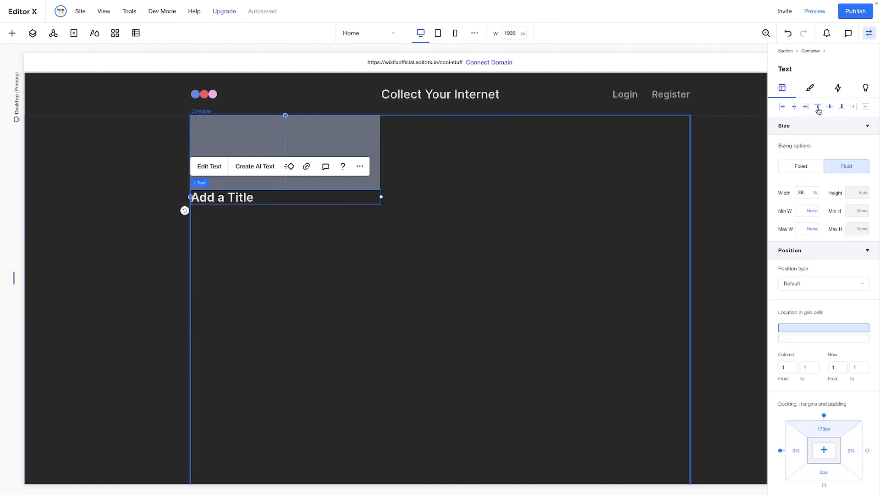
{"action": "left_click", "coordinate": [817, 108]}
{"action": "left_click", "coordinate": [806, 194]}
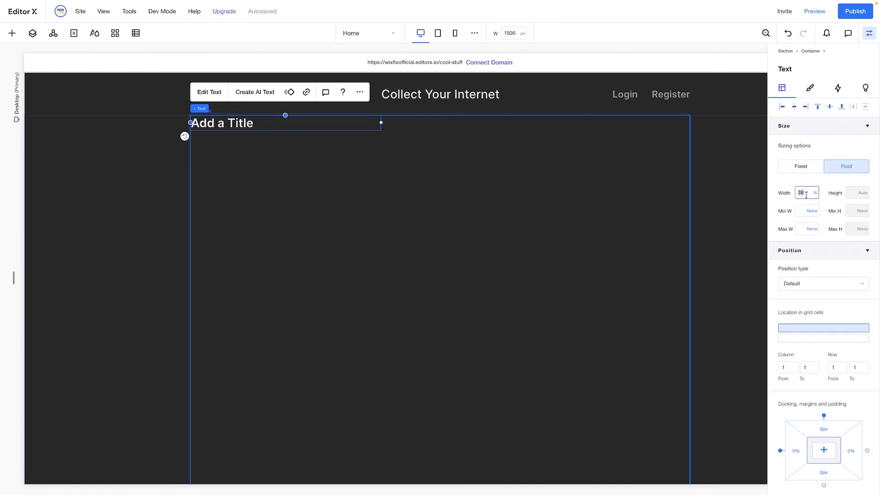
{"action": "key", "text": "Return"}
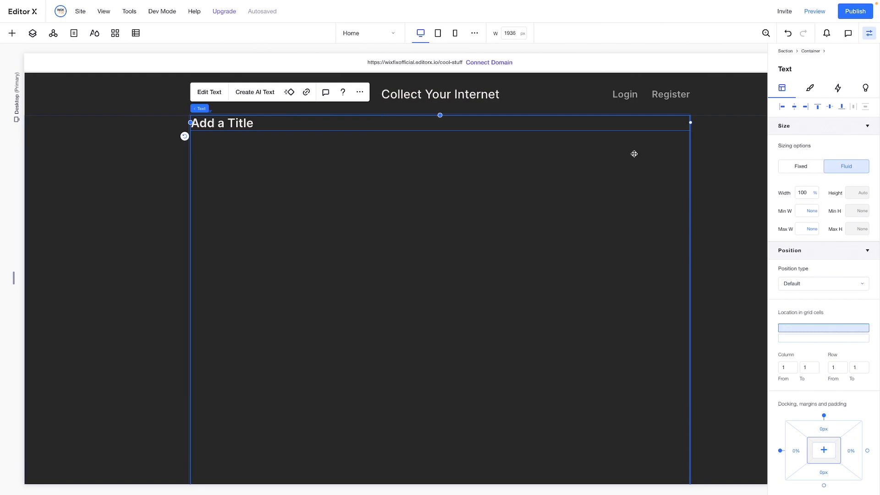
Replace the title's placeholder text with "Cool Stuff"
{"action": "double_click", "coordinate": [287, 120]}
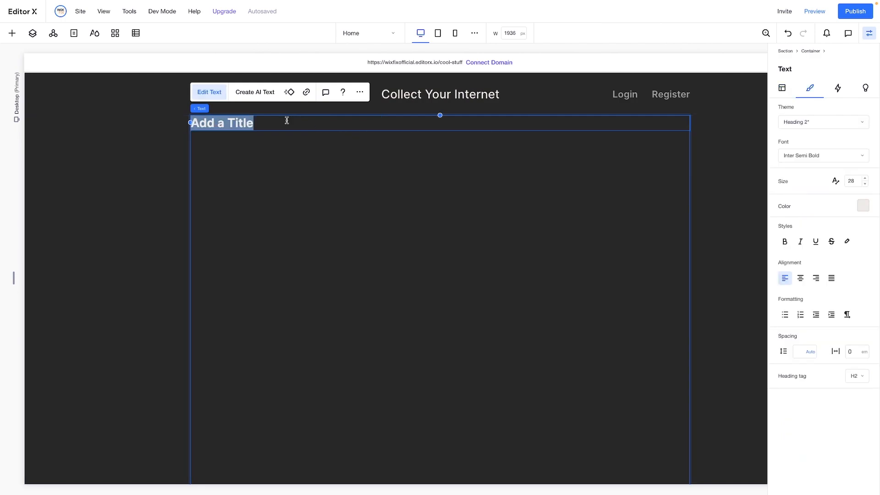
{"action": "type", "text": "Cool "}
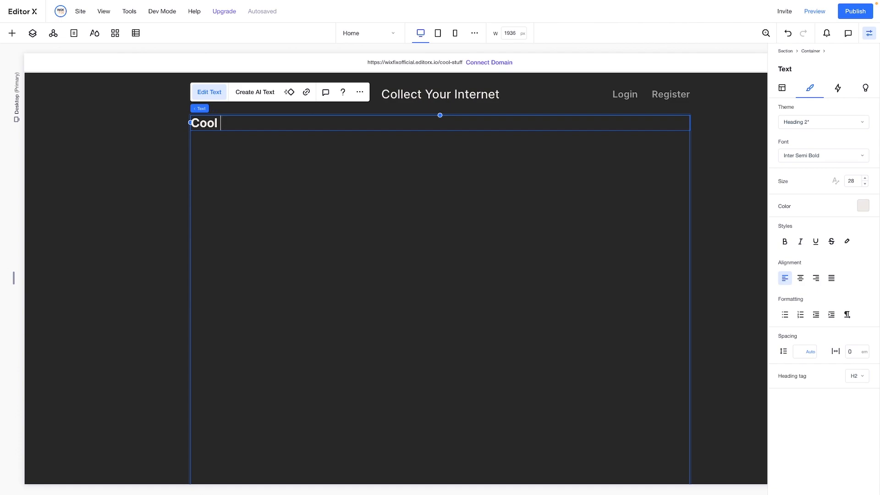
{"action": "type", "text": "Stuff"}
Set the "Cool Stuff" title's font size to 230 and center-align the text
{"action": "key", "text": "ctrl+a"}
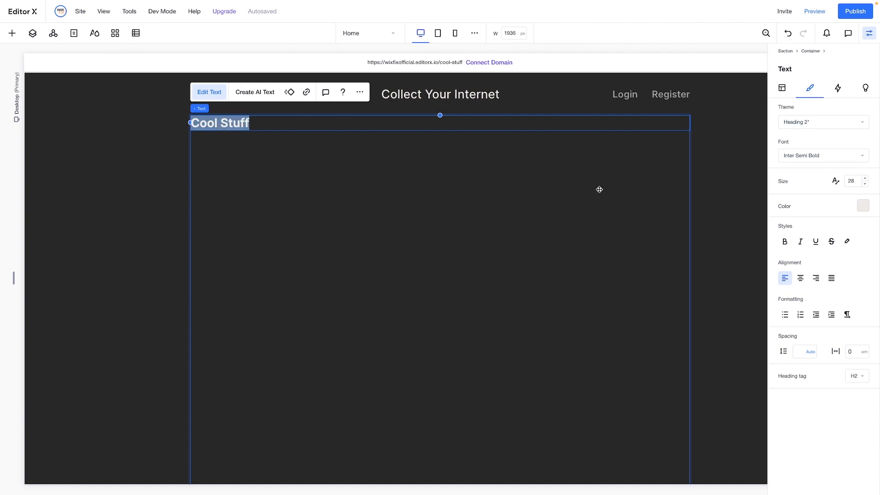
{"action": "left_click", "coordinate": [856, 181]}
{"action": "key", "text": "Return"}
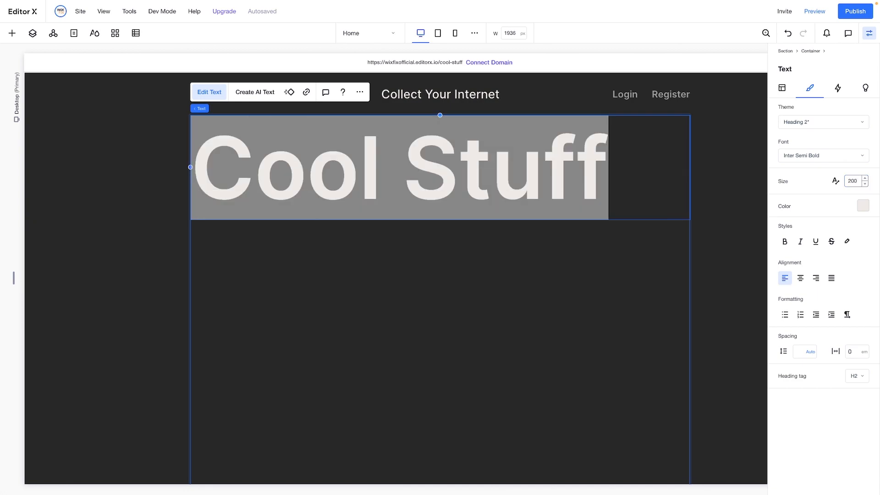
{"action": "left_click", "coordinate": [855, 181]}
{"action": "type", "text": "240"}
{"action": "left_click", "coordinate": [859, 182]}
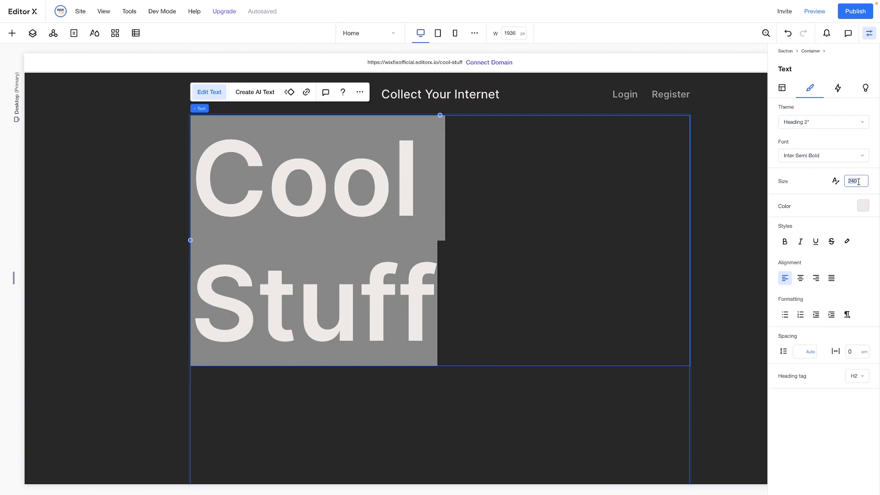
{"action": "key", "text": "Return"}
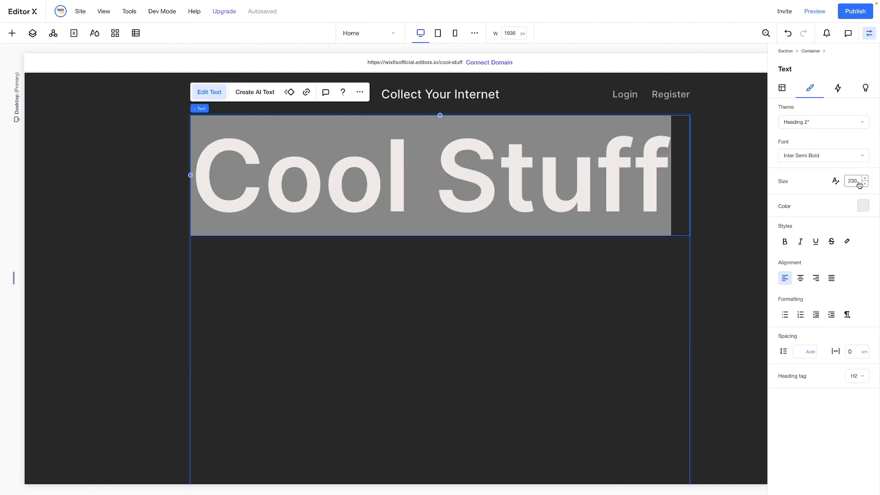
{"action": "left_click", "coordinate": [802, 279]}
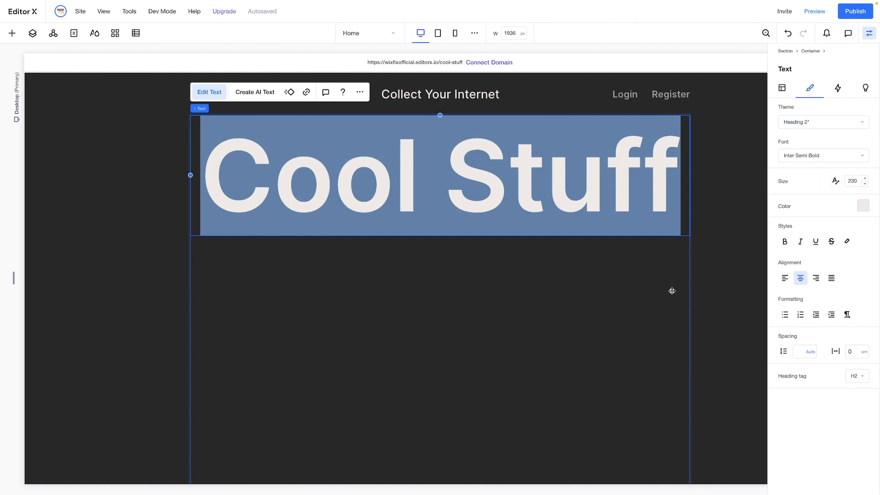
Change the sizing of the container's first row, which holds the title, to Min content
{"action": "left_click", "coordinate": [410, 324]}
{"action": "scroll", "coordinate": [409, 324], "scroll_direction": "down", "scroll_amount": 2}
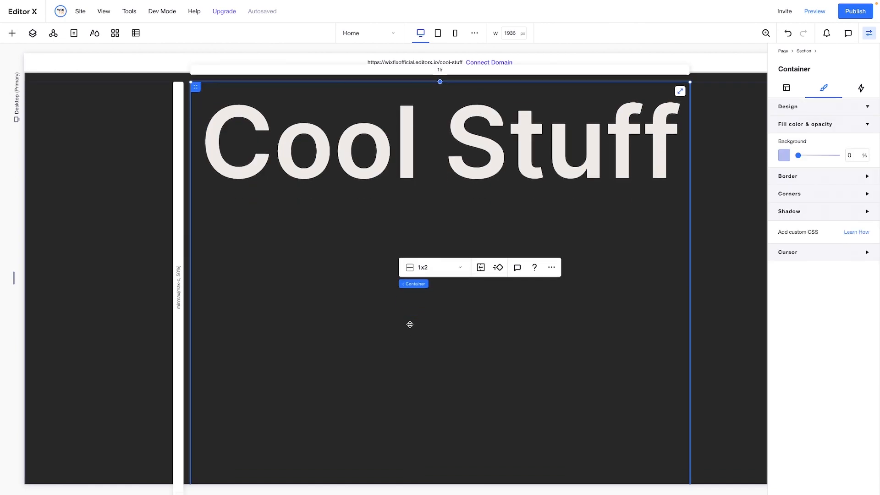
{"action": "left_click", "coordinate": [179, 209]}
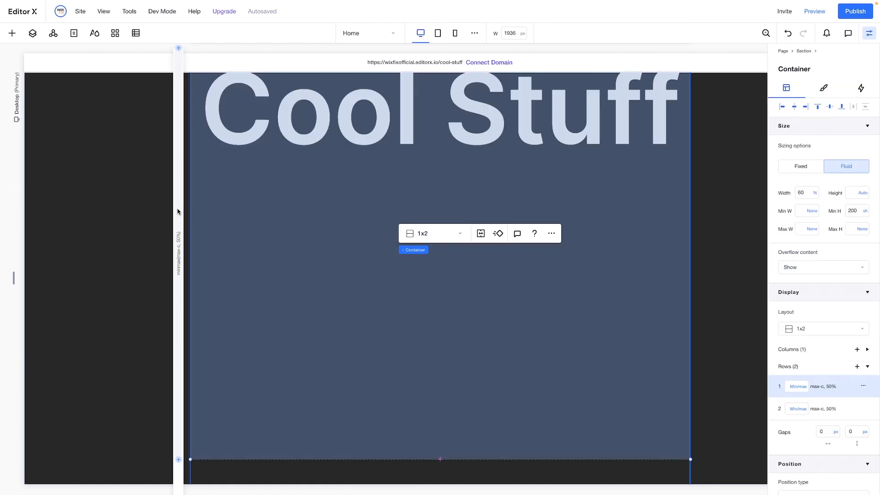
{"action": "left_click", "coordinate": [798, 387]}
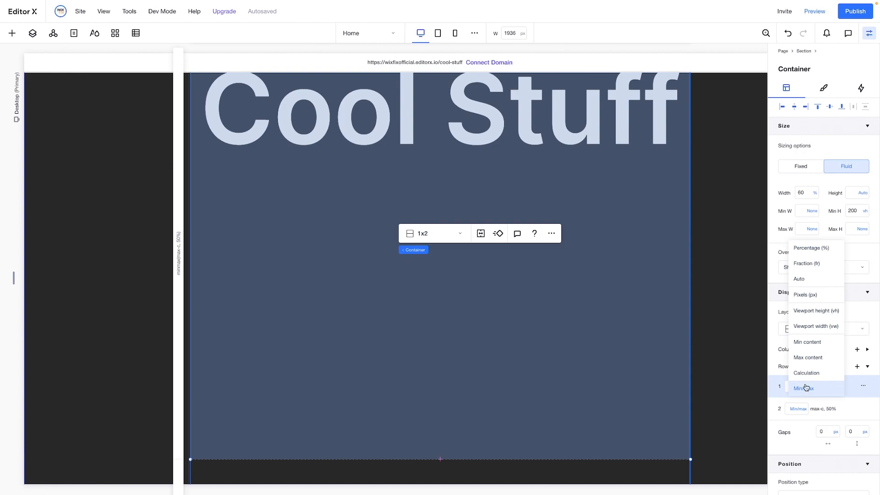
{"action": "left_click", "coordinate": [805, 343]}
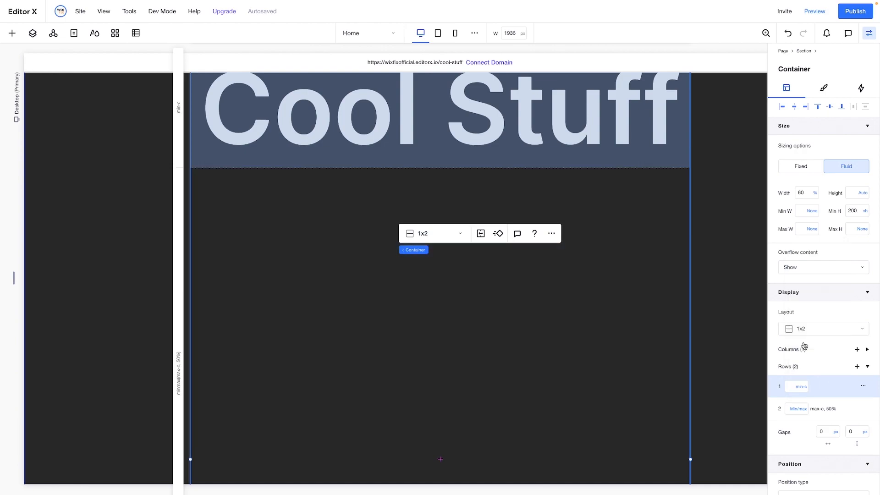
{"action": "scroll", "coordinate": [612, 245], "scroll_direction": "up", "scroll_amount": 2}
{"action": "scroll", "coordinate": [612, 246], "scroll_direction": "down", "scroll_amount": 1}
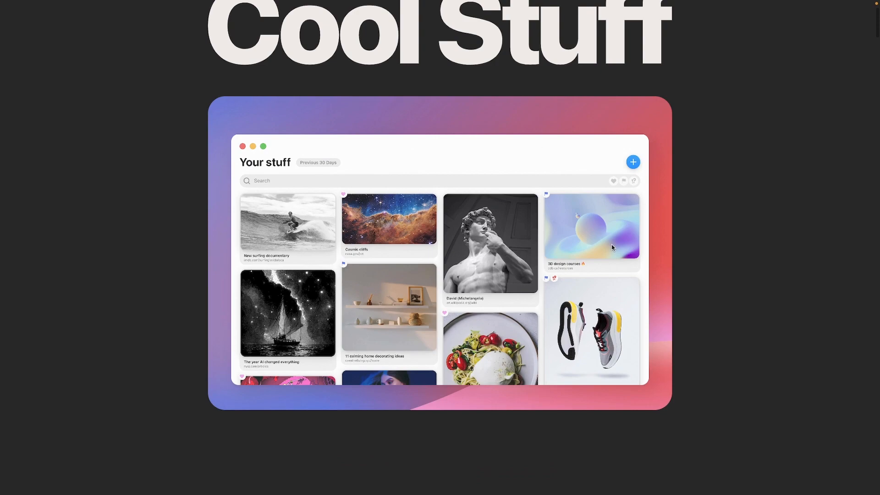
{"action": "scroll", "coordinate": [611, 244], "scroll_direction": "up", "scroll_amount": 3}
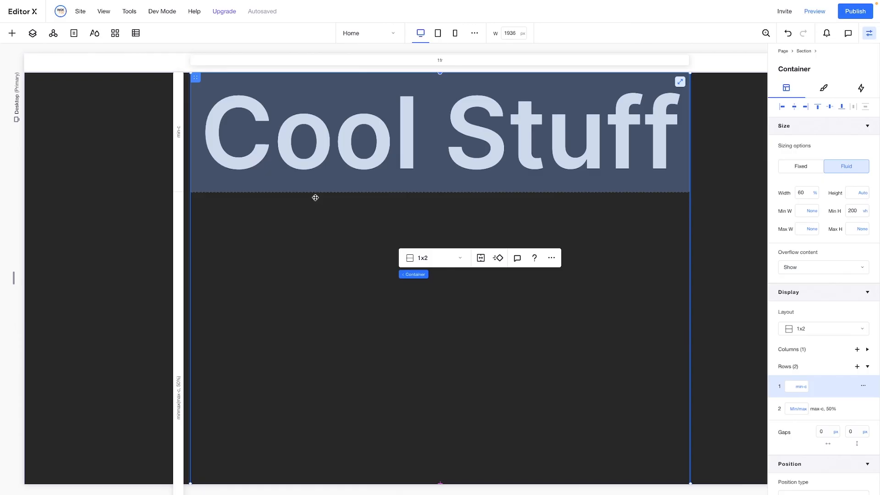
Set the vertical gap between the container's two rows to 30 px
{"action": "left_click", "coordinate": [855, 433]}
{"action": "type", "text": "60"}
{"action": "key", "text": "Return"}
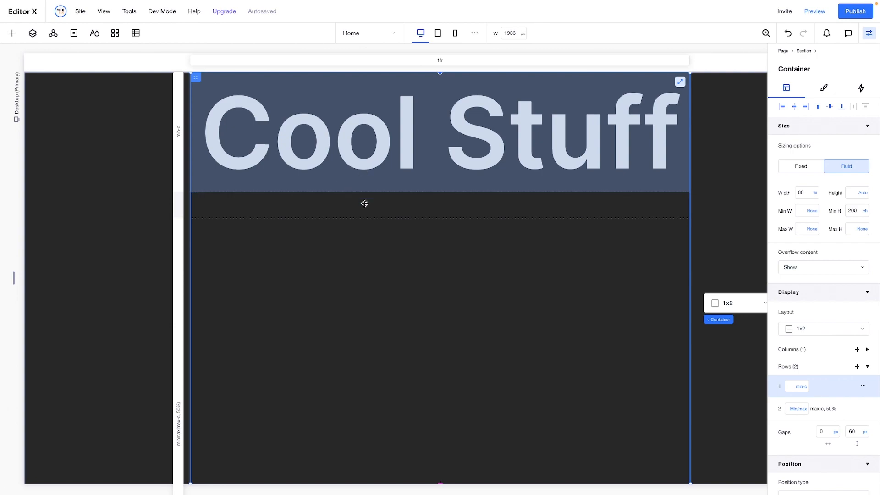
{"action": "left_click", "coordinate": [855, 435]}
{"action": "key", "text": "Return"}
{"action": "scroll", "coordinate": [534, 365], "scroll_direction": "down", "scroll_amount": 2}
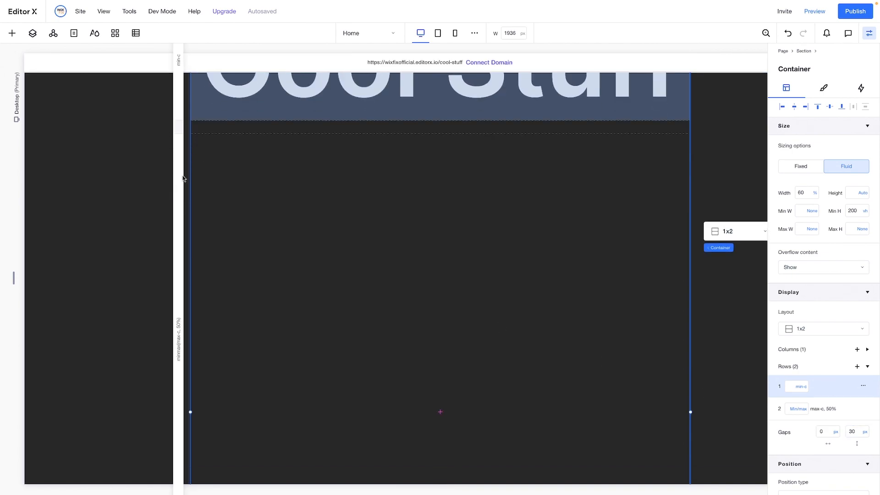
Set the minimum height of the container's second row to 700 px in its Minmax sizing
{"action": "left_click", "coordinate": [179, 197]}
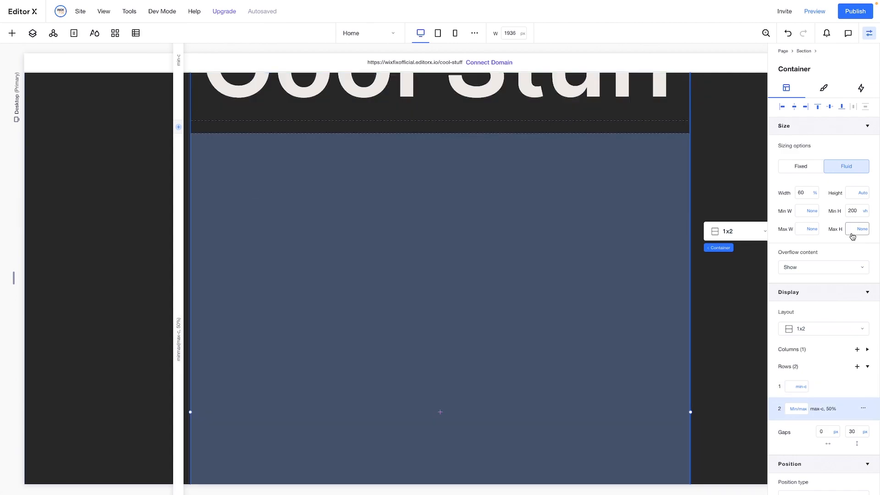
{"action": "left_click", "coordinate": [803, 409]}
{"action": "left_click", "coordinate": [805, 410]}
{"action": "left_click", "coordinate": [815, 411]}
{"action": "left_click", "coordinate": [800, 410]}
{"action": "left_click", "coordinate": [807, 326]}
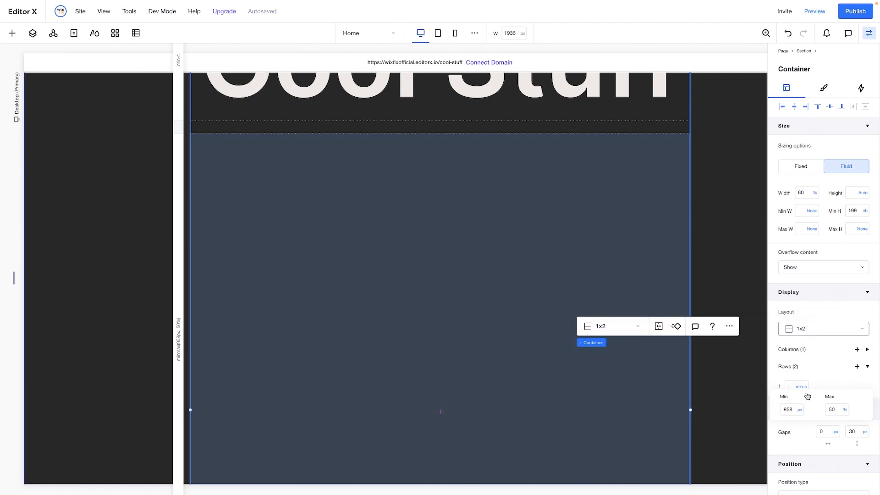
{"action": "left_click", "coordinate": [787, 410]}
{"action": "type", "text": "700"}
{"action": "key", "text": "Return"}
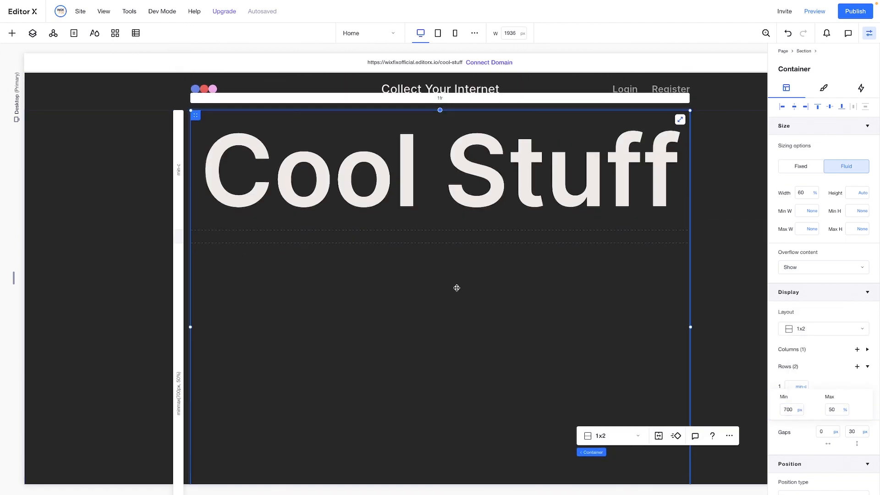
{"action": "scroll", "coordinate": [456, 288], "scroll_direction": "down", "scroll_amount": 5}
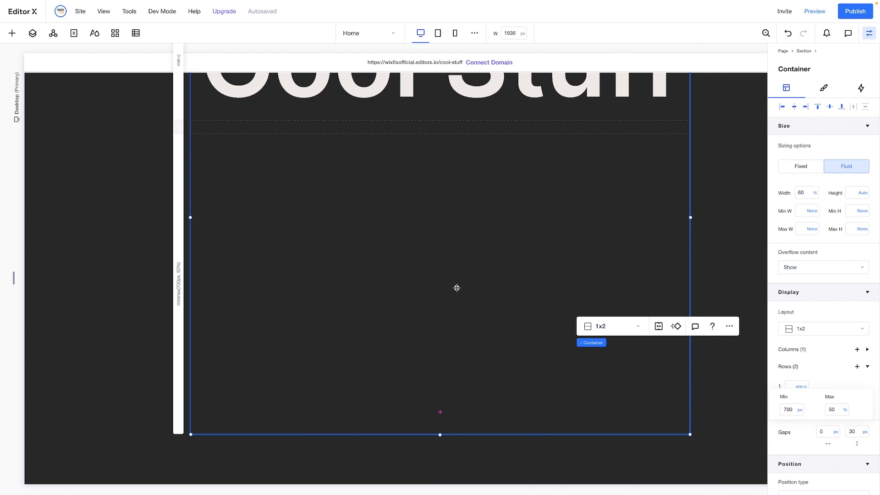
Add the site file "hero bg.webp" to the container's second row and stretch it to fill the cell
{"action": "left_click", "coordinate": [14, 36]}
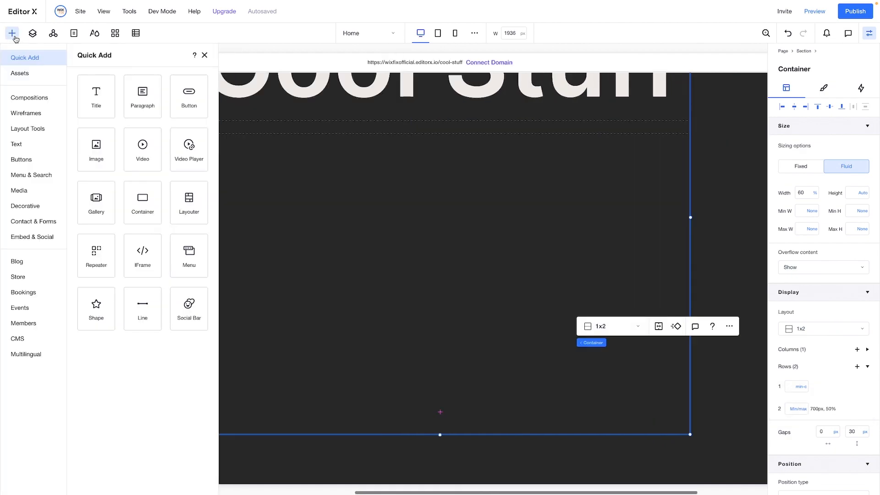
{"action": "left_click", "coordinate": [19, 195]}
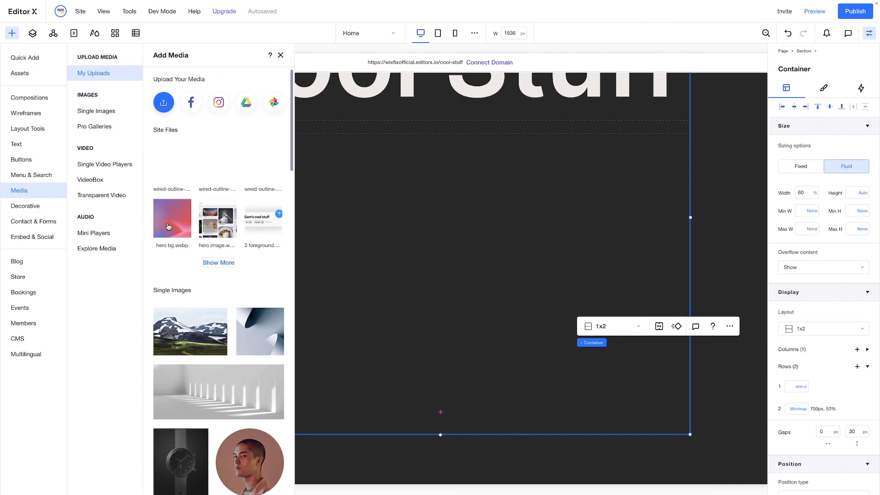
{"action": "left_click_drag", "start_coordinate": [168, 227], "coordinate": [455, 268]}
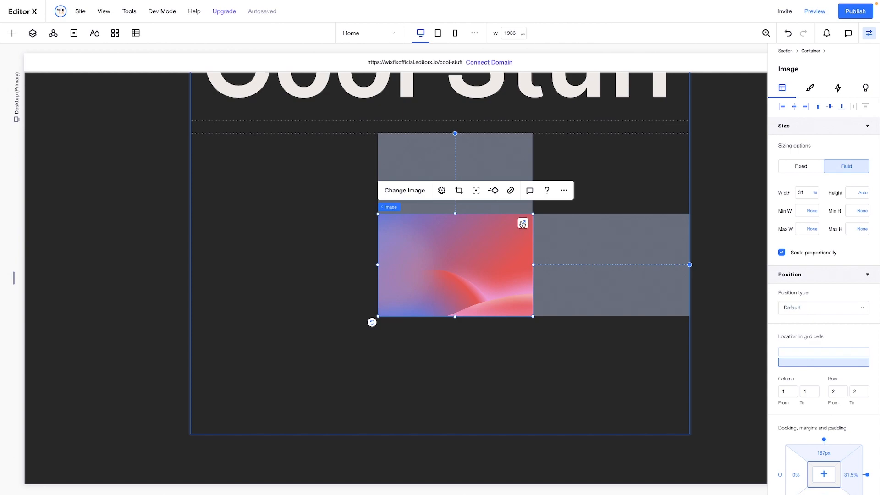
{"action": "left_click", "coordinate": [522, 226]}
Round all four corners of the gradient background image with a 24 px radius
{"action": "left_click", "coordinate": [810, 88]}
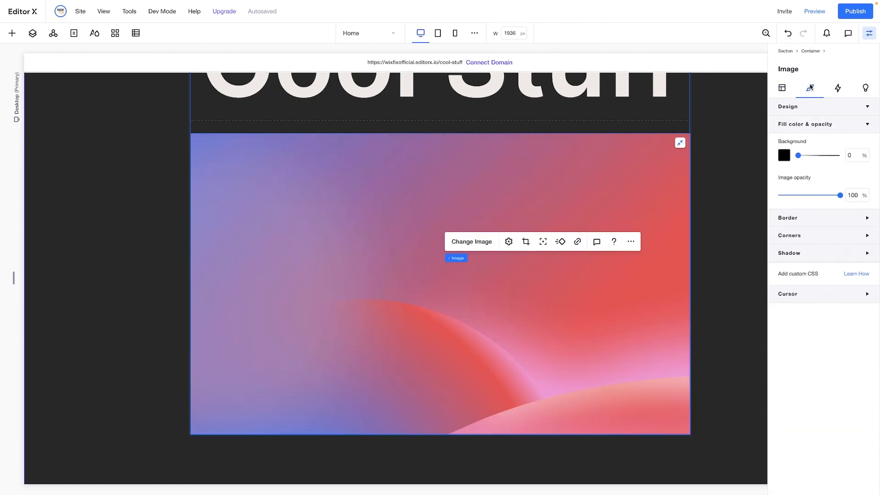
{"action": "left_click", "coordinate": [807, 234]}
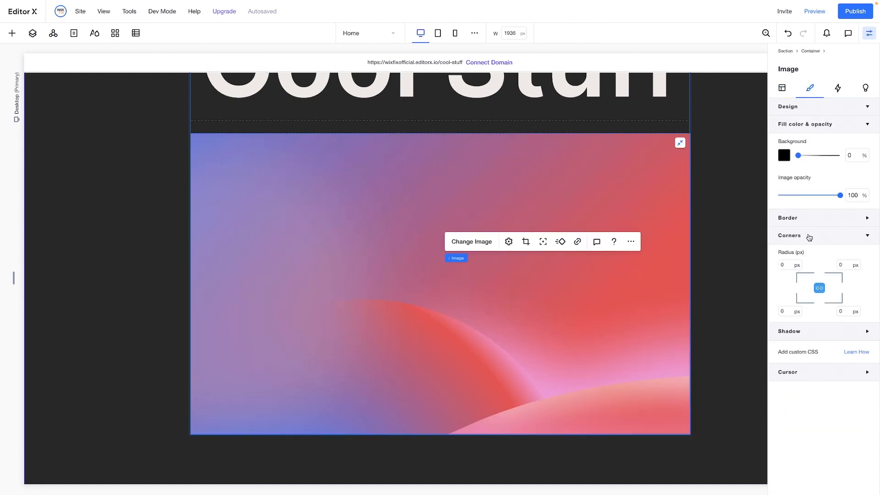
{"action": "left_click", "coordinate": [785, 264]}
{"action": "type", "text": "24"}
{"action": "key", "text": "Return"}
Add the site file "hero image.webp" over the gradient background and center it in the second row's cell
{"action": "left_click", "coordinate": [11, 33]}
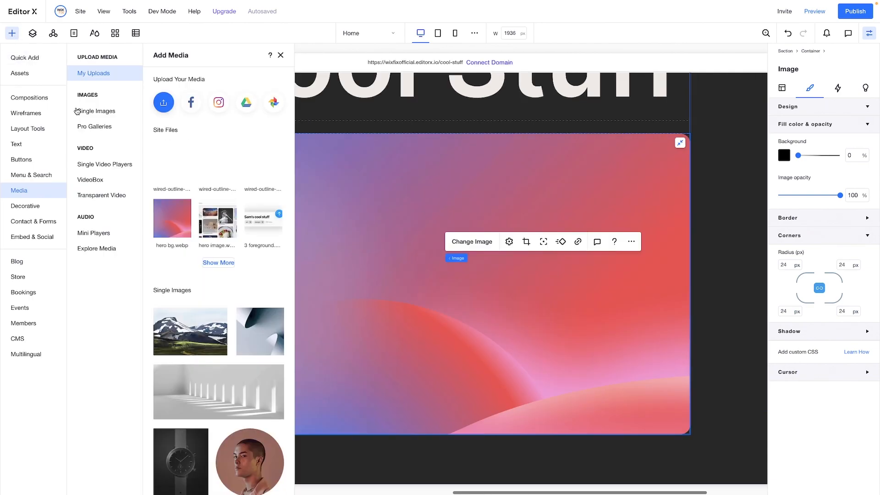
{"action": "left_click", "coordinate": [218, 263]}
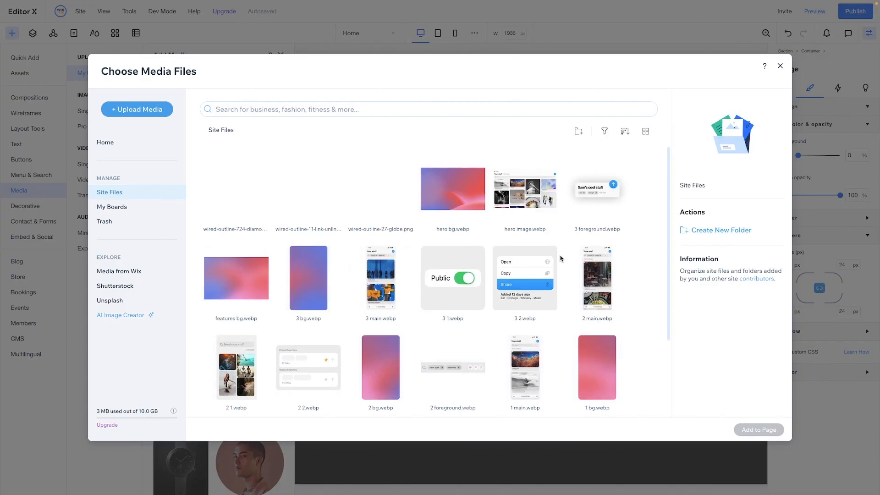
{"action": "double_click", "coordinate": [514, 194]}
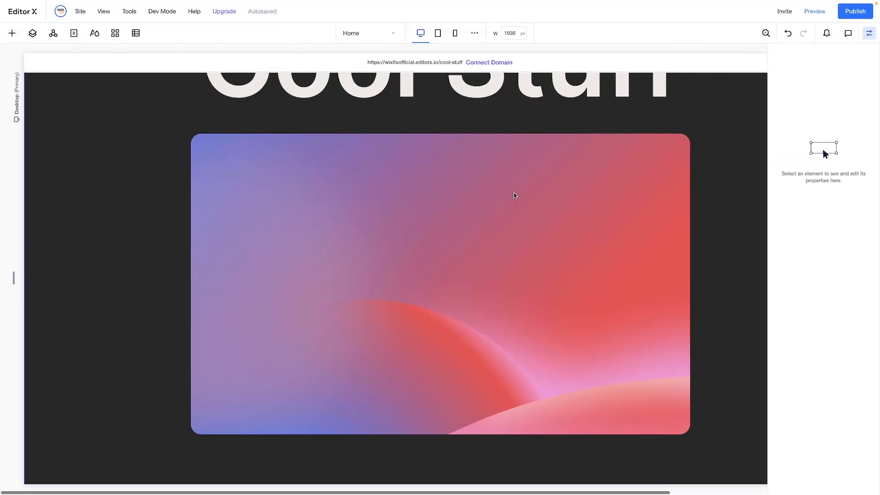
{"action": "left_click_drag", "start_coordinate": [409, 99], "coordinate": [414, 260]}
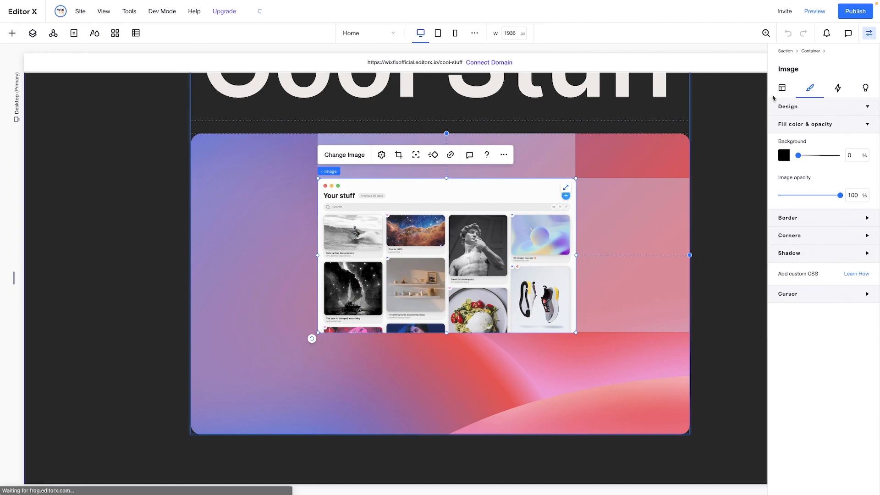
{"action": "left_click", "coordinate": [781, 89]}
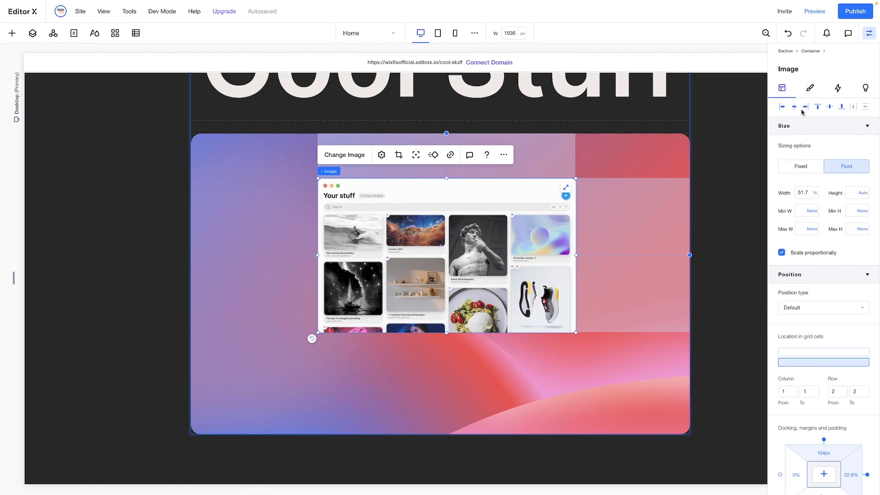
{"action": "left_click", "coordinate": [824, 475]}
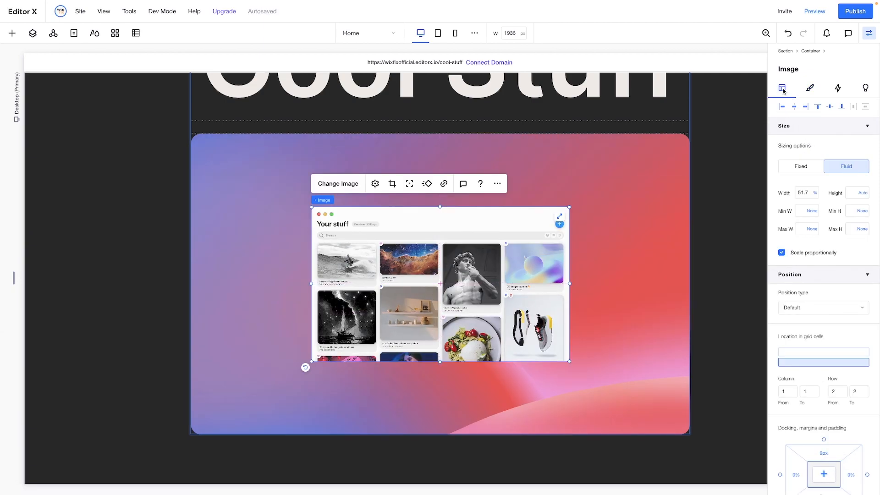
Set the width of the "Your stuff" screenshot image to 85%
{"action": "left_click", "coordinate": [804, 192]}
{"action": "type", "text": "80"}
{"action": "key", "text": "Return"}
{"action": "left_click", "coordinate": [808, 193]}
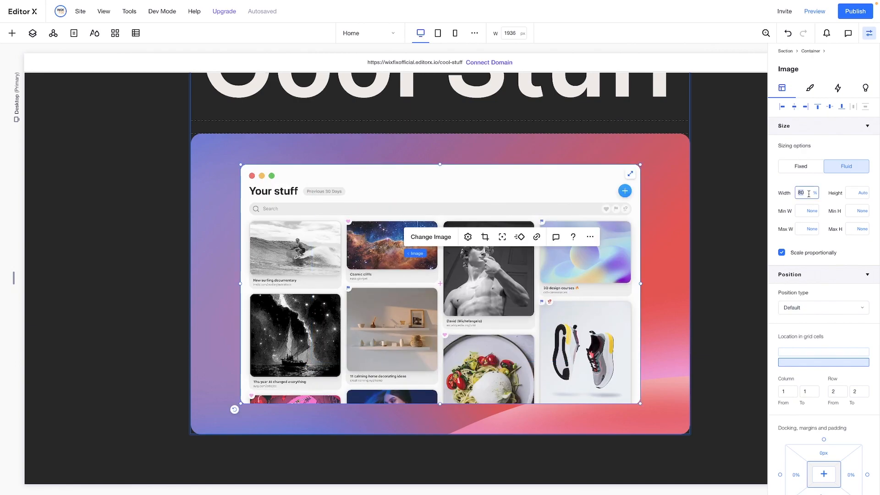
{"action": "type", "text": "85"}
{"action": "key", "text": "Return"}
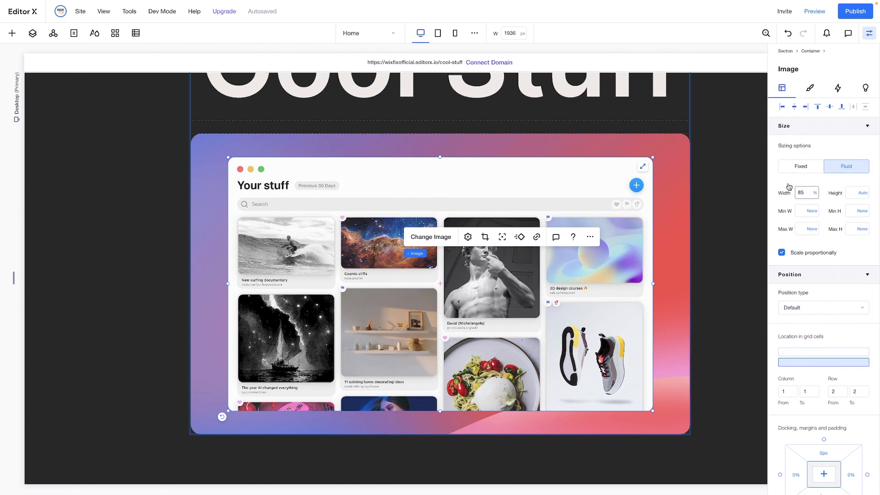
Give the container holding the title and images a top margin of 60 px
{"action": "scroll", "coordinate": [716, 215], "scroll_direction": "up", "scroll_amount": 3}
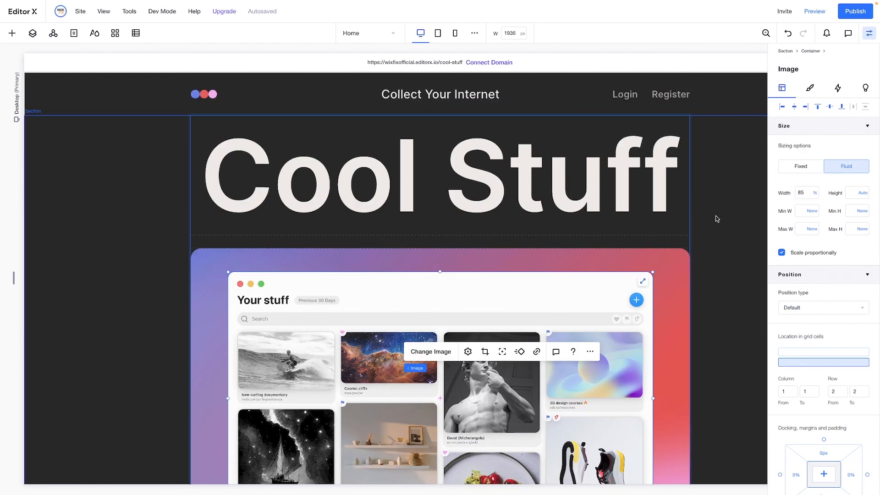
{"action": "left_click", "coordinate": [637, 219]}
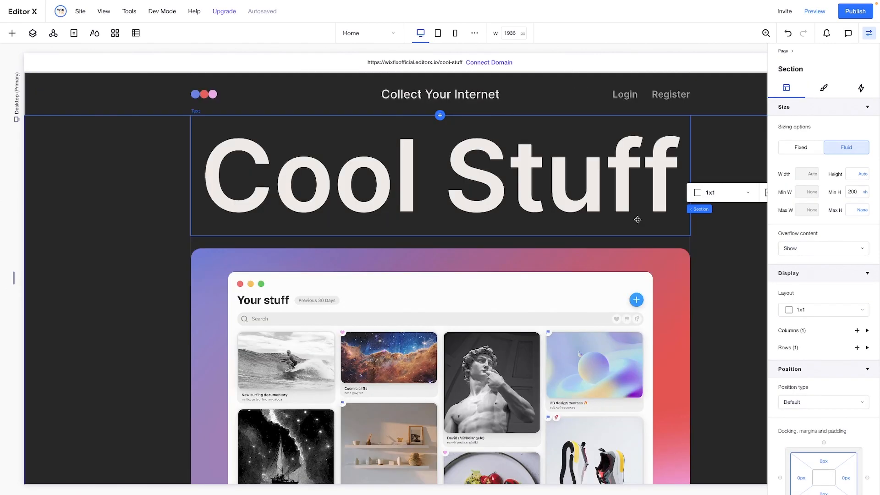
{"action": "left_click", "coordinate": [629, 241]}
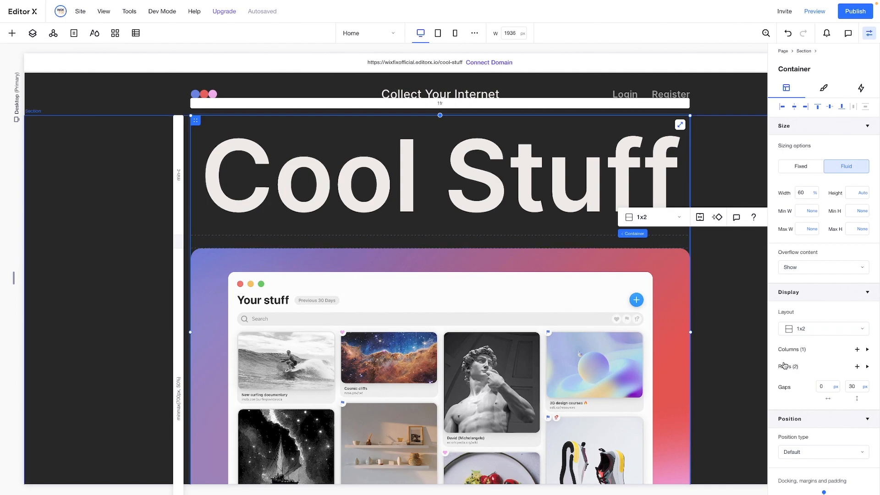
{"action": "scroll", "coordinate": [840, 398], "scroll_direction": "down", "scroll_amount": 3}
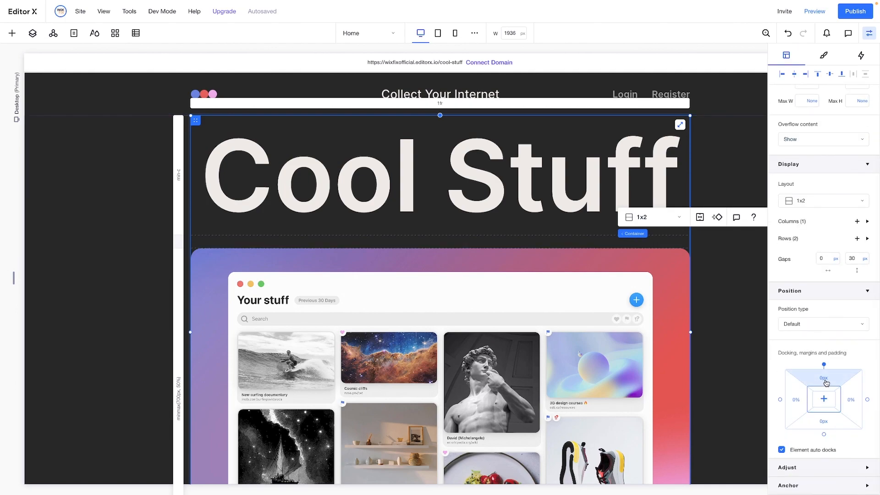
{"action": "left_click", "coordinate": [825, 381]}
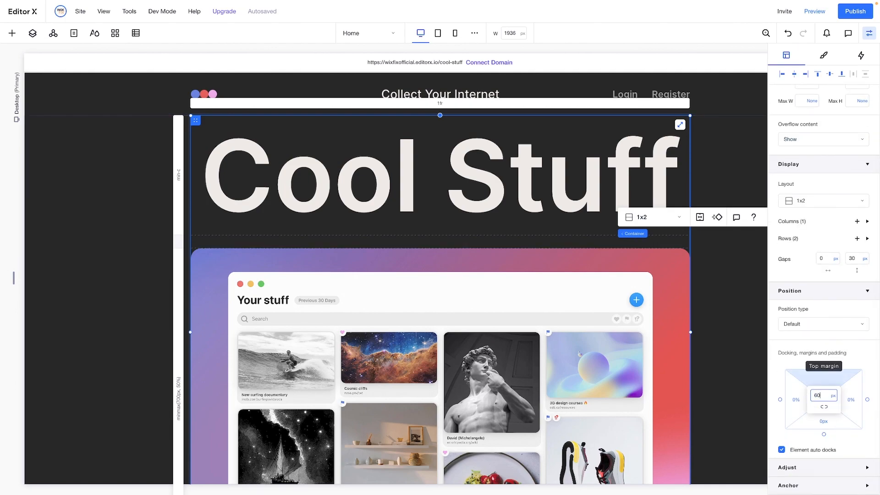
{"action": "key", "text": "Return"}
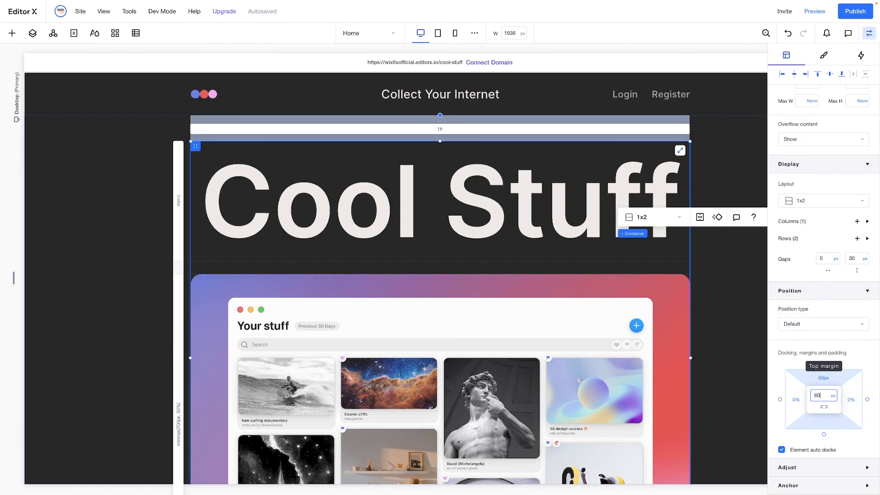
{"action": "scroll", "coordinate": [825, 210], "scroll_direction": "up", "scroll_amount": 3}
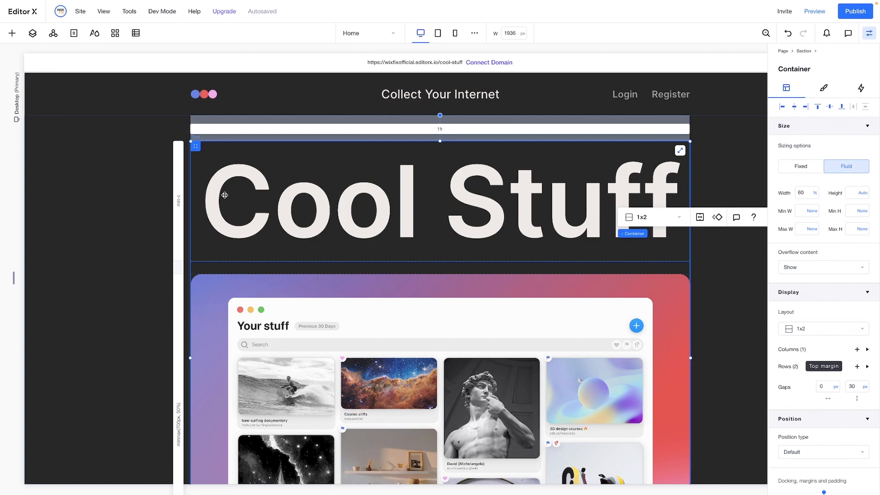
Remove the hero section's minimum height by setting it to None
{"action": "left_click", "coordinate": [168, 361]}
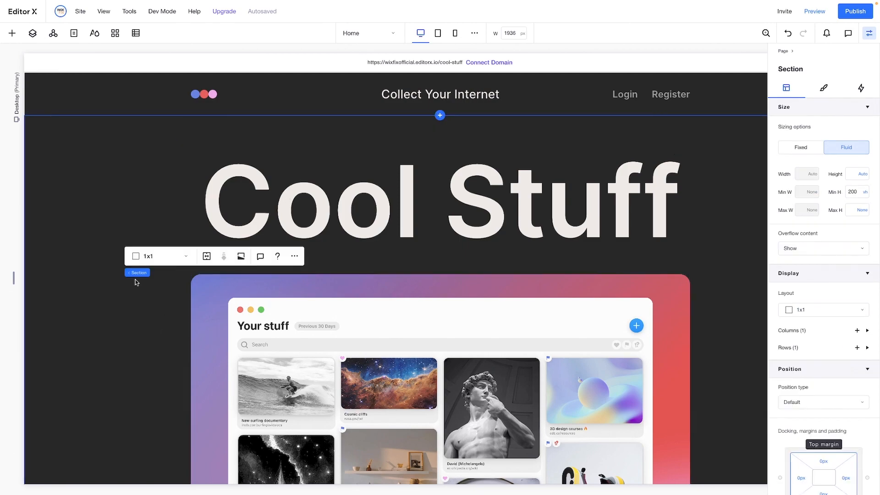
{"action": "left_click", "coordinate": [865, 197]}
{"action": "left_click", "coordinate": [824, 224]}
{"action": "scroll", "coordinate": [572, 195], "scroll_direction": "down", "scroll_amount": 5}
{"action": "scroll", "coordinate": [571, 195], "scroll_direction": "up", "scroll_amount": 4}
{"action": "scroll", "coordinate": [572, 195], "scroll_direction": "down", "scroll_amount": 1}
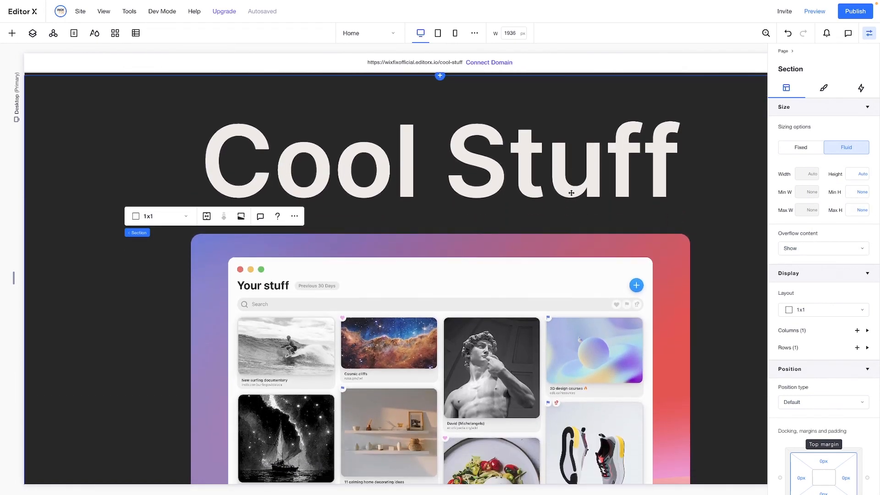
{"action": "scroll", "coordinate": [572, 193], "scroll_direction": "down", "scroll_amount": 2}
{"action": "scroll", "coordinate": [571, 193], "scroll_direction": "up", "scroll_amount": 4}
{"action": "scroll", "coordinate": [571, 193], "scroll_direction": "down", "scroll_amount": 2}
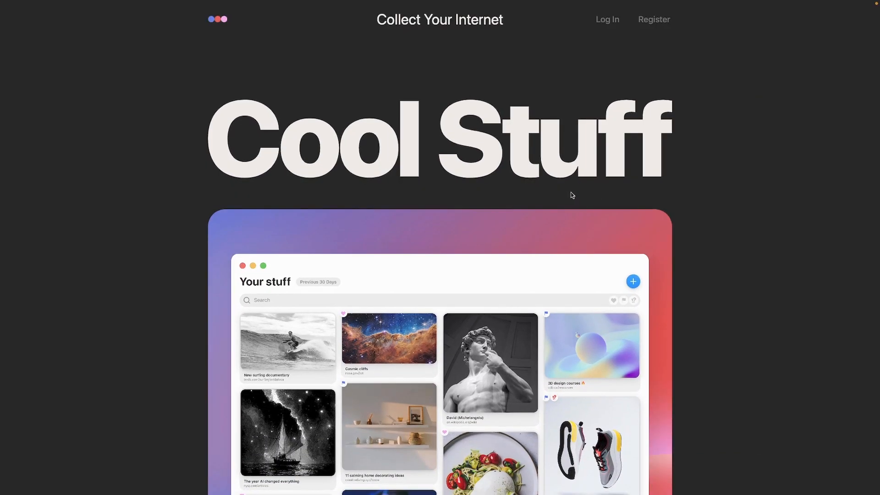
Add a blank section between the hero section and the footer, with a minimum height of 100 vh
{"action": "scroll", "coordinate": [572, 195], "scroll_direction": "down", "scroll_amount": 10}
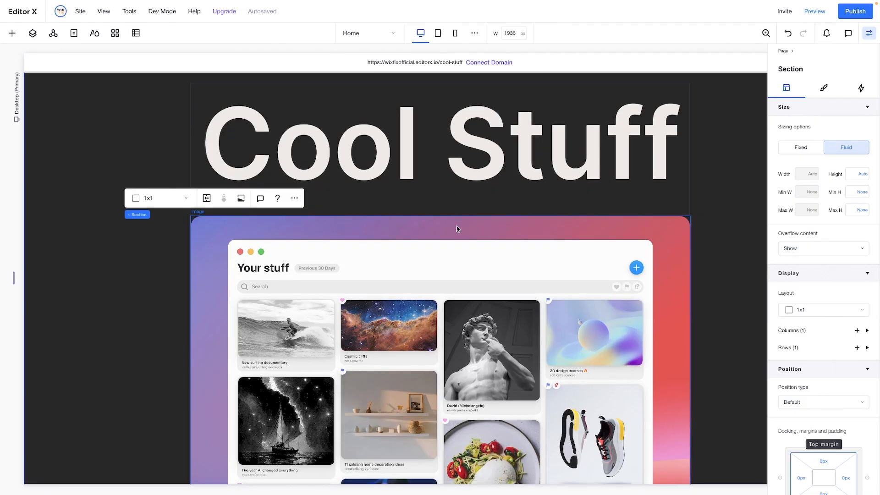
{"action": "scroll", "coordinate": [441, 401], "scroll_direction": "down", "scroll_amount": 4}
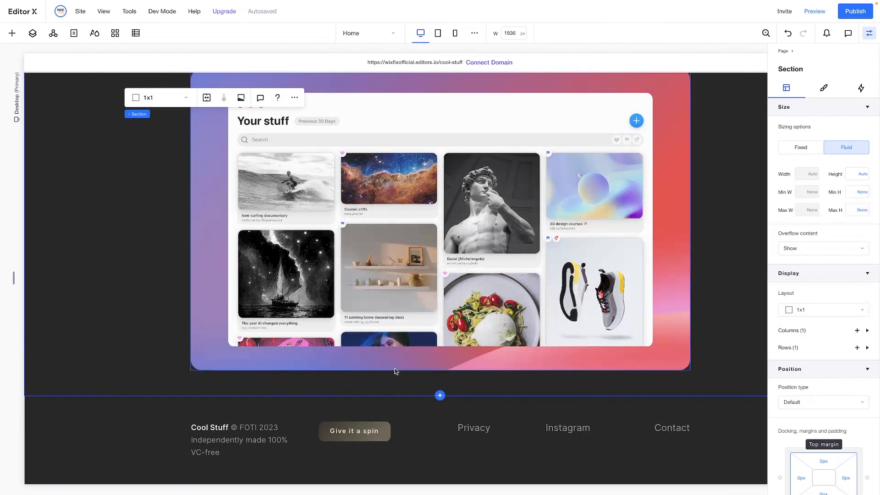
{"action": "left_click", "coordinate": [440, 396]}
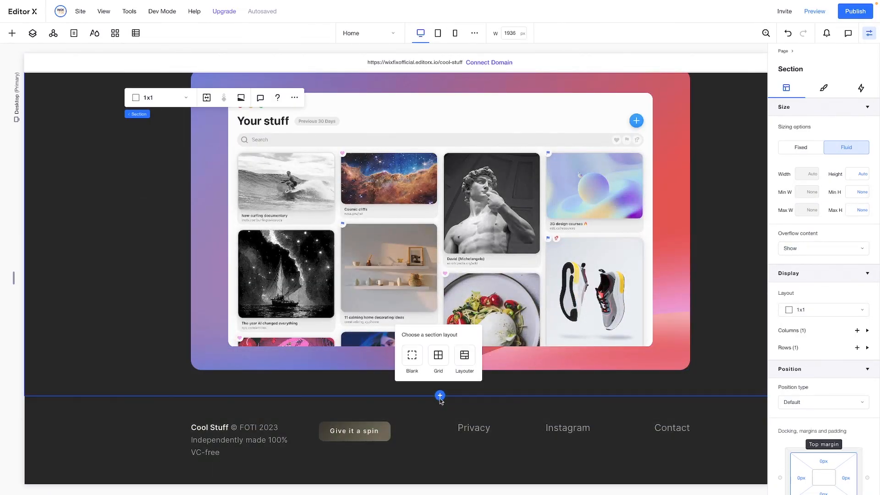
{"action": "left_click", "coordinate": [473, 350]}
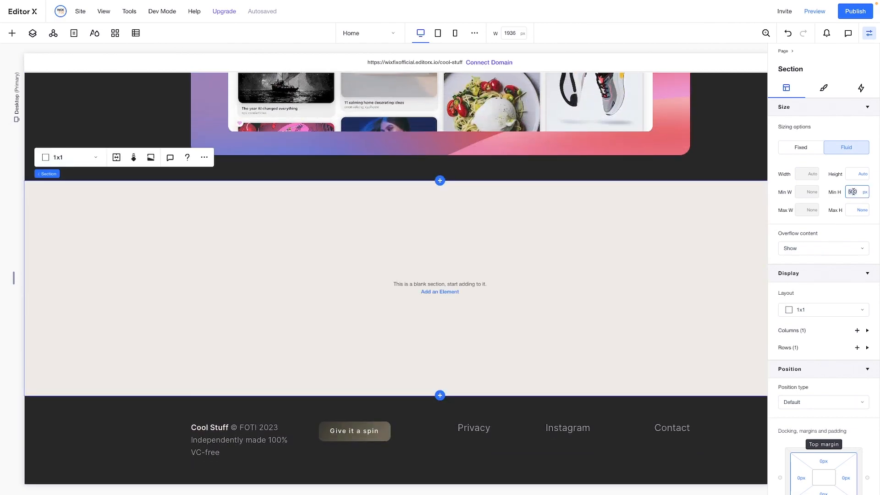
{"action": "key", "text": "Return"}
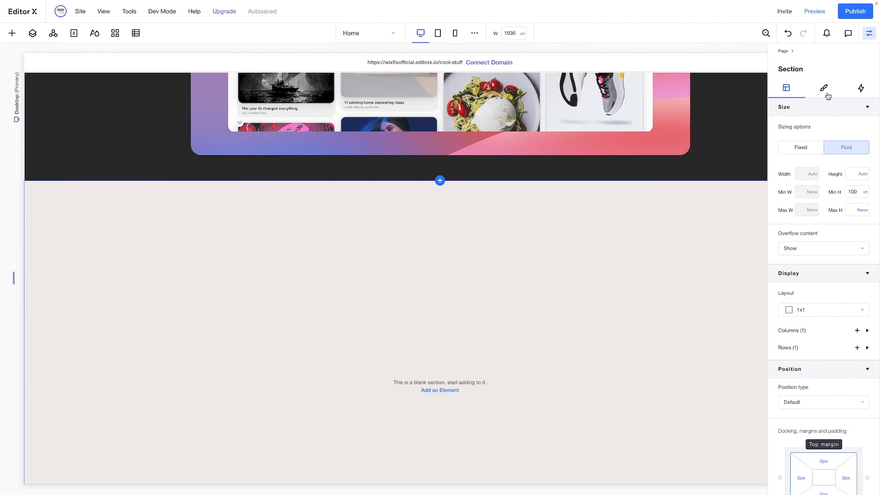
Change the new blank section's background to the darkest gray theme color
{"action": "left_click", "coordinate": [825, 90]}
{"action": "left_click", "coordinate": [784, 199]}
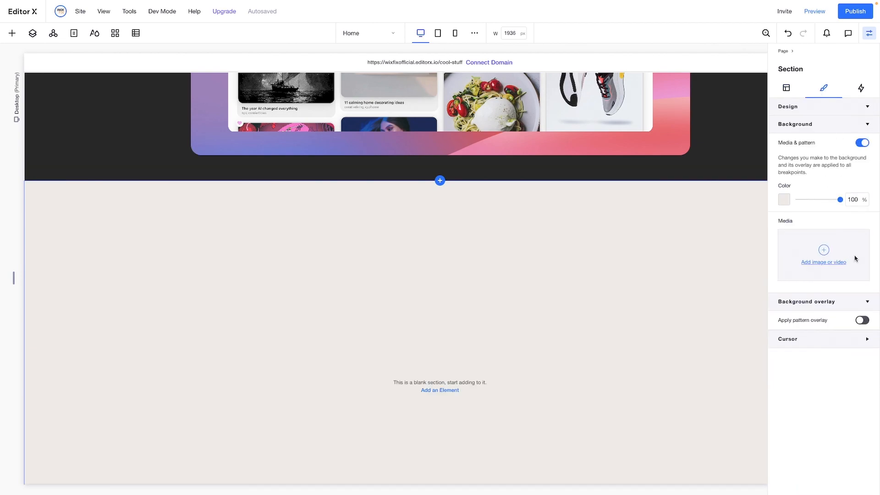
{"action": "left_click", "coordinate": [866, 275]}
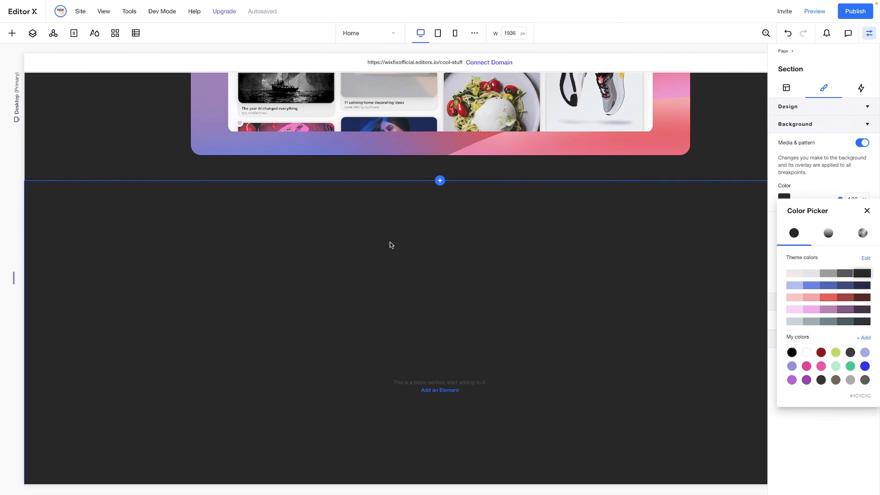
{"action": "scroll", "coordinate": [391, 245], "scroll_direction": "down", "scroll_amount": 2}
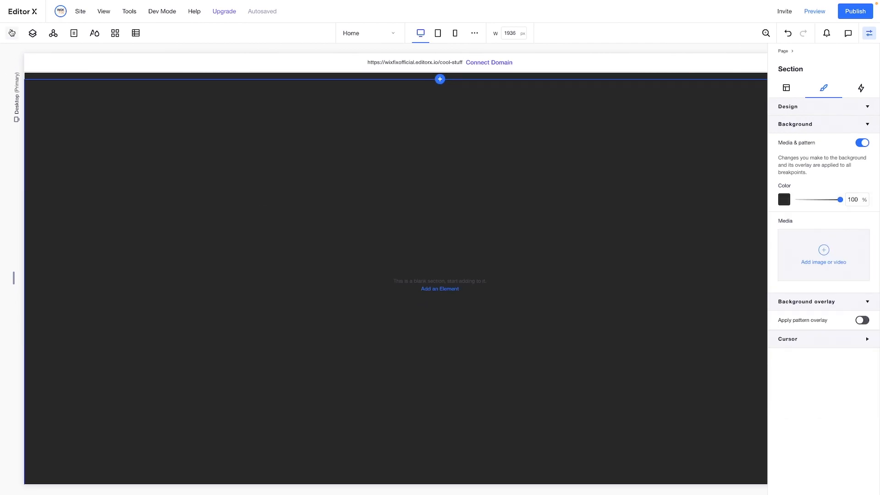
Add a container to the dark blank section and set its background opacity to 0%
{"action": "left_click", "coordinate": [12, 33]}
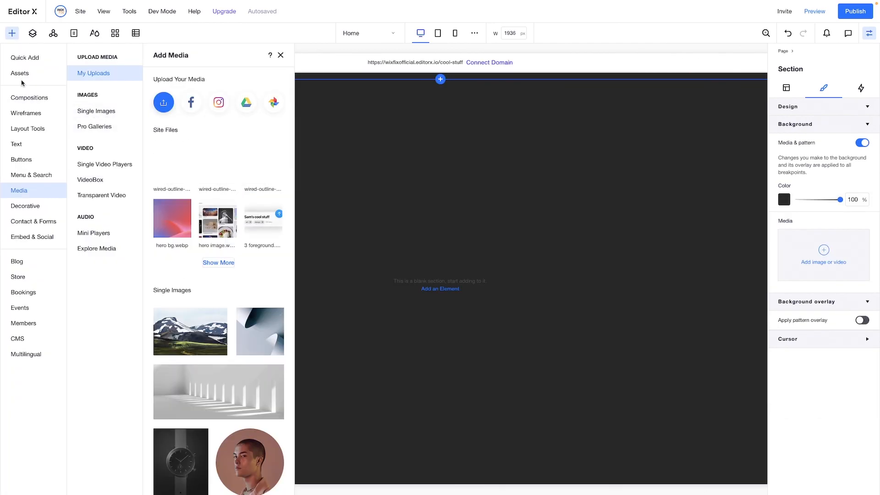
{"action": "left_click", "coordinate": [18, 57]}
{"action": "left_click_drag", "start_coordinate": [141, 203], "coordinate": [428, 238]}
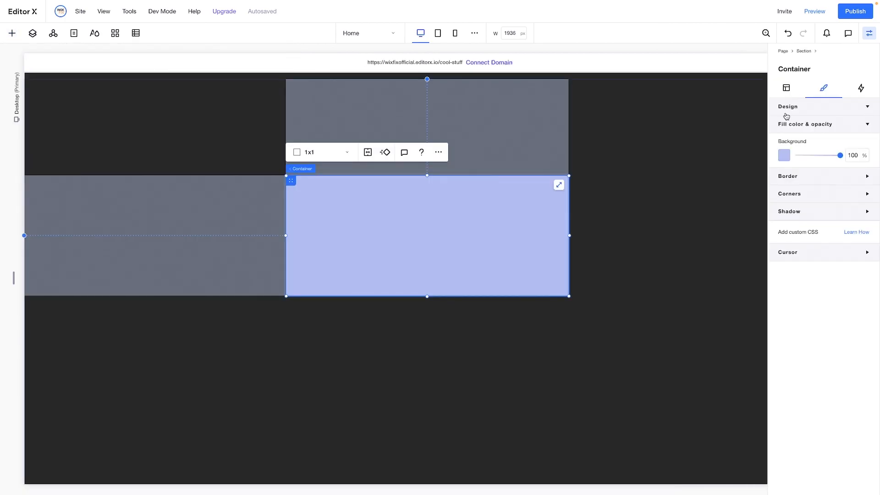
{"action": "left_click", "coordinate": [854, 155]}
{"action": "type", "text": "0"}
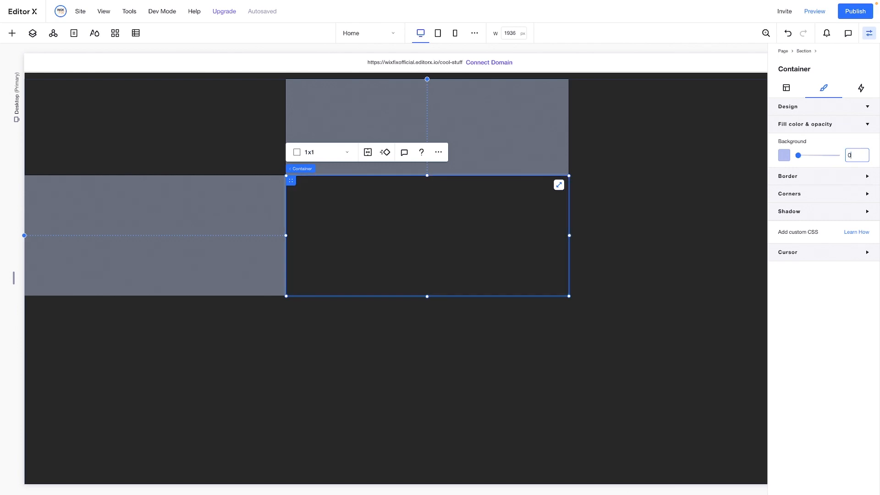
Size the container to 60% width and 700 px minimum height, centered horizontally and aligned to the section's top
{"action": "left_click", "coordinate": [786, 88]}
{"action": "left_click", "coordinate": [810, 195]}
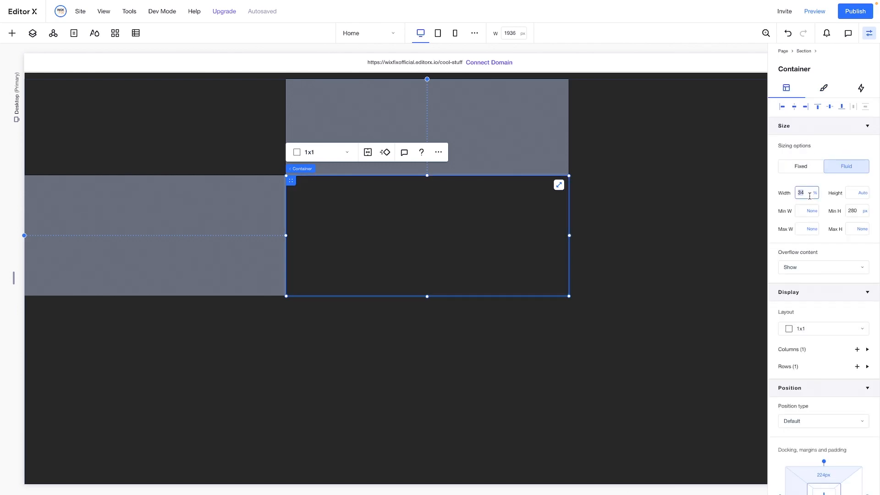
{"action": "type", "text": "60"}
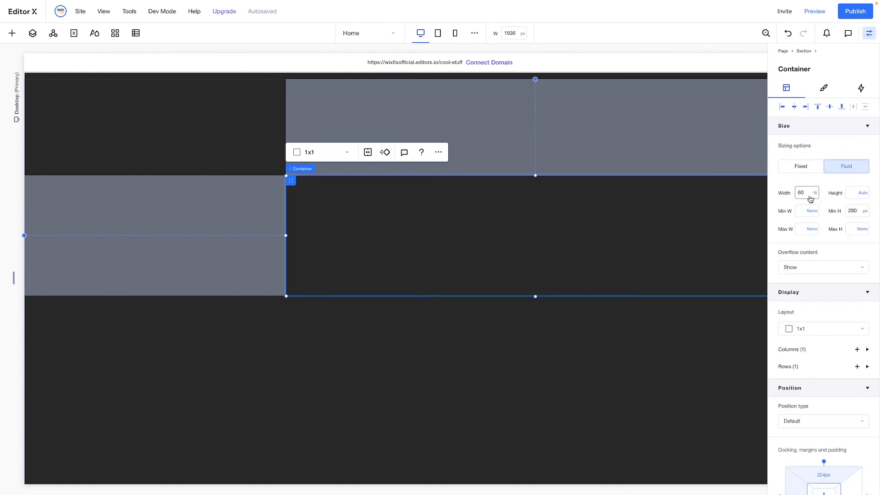
{"action": "key", "text": "Return"}
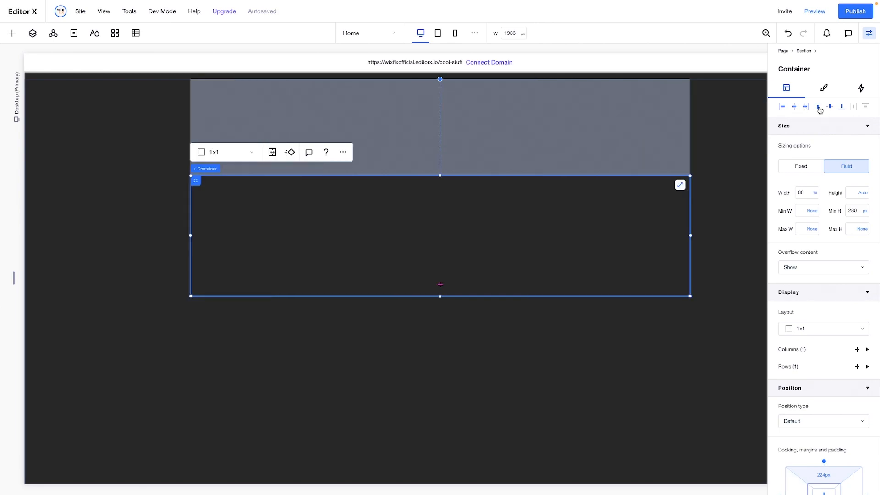
{"action": "left_click", "coordinate": [819, 108]}
{"action": "left_click", "coordinate": [857, 211]}
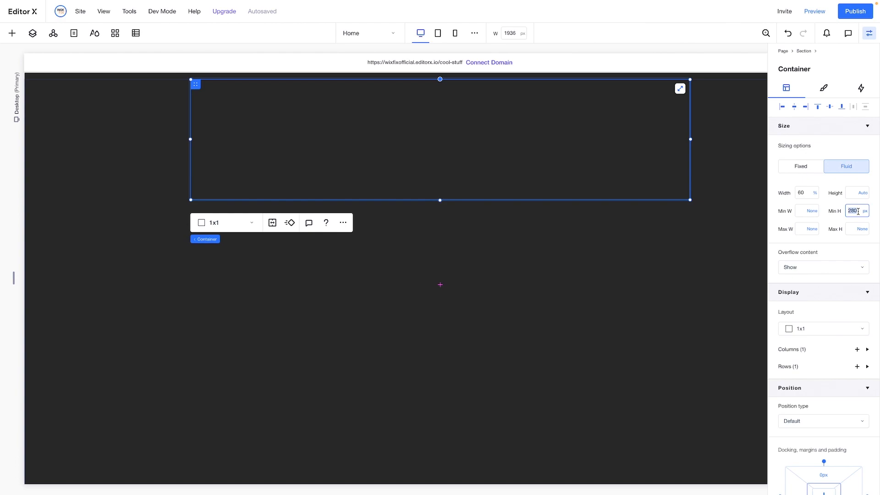
{"action": "key", "text": "Return"}
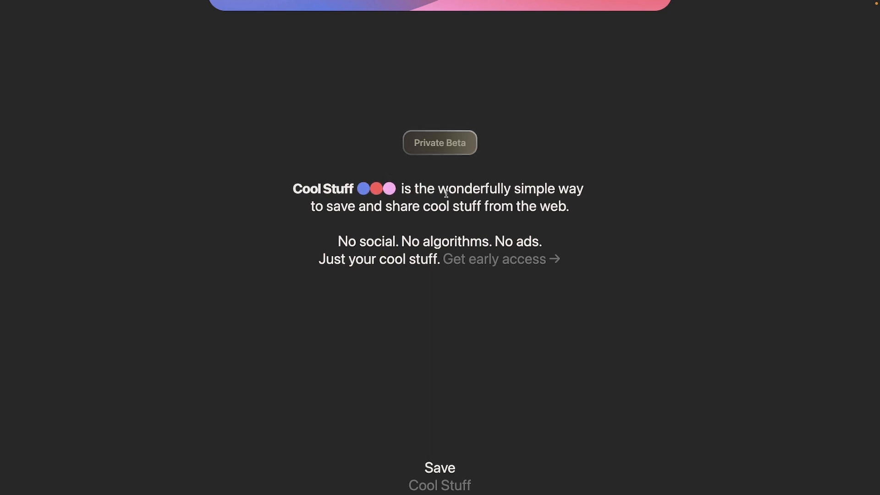
Check the reference intro text and divide the container into a 1x3 layout
{"action": "left_click_drag", "start_coordinate": [480, 189], "coordinate": [501, 206]}
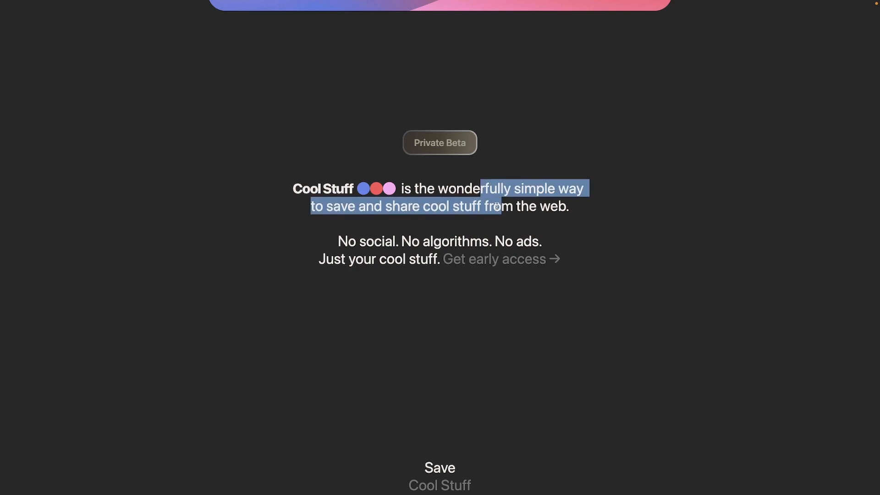
{"action": "left_click_drag", "start_coordinate": [365, 236], "coordinate": [466, 263]}
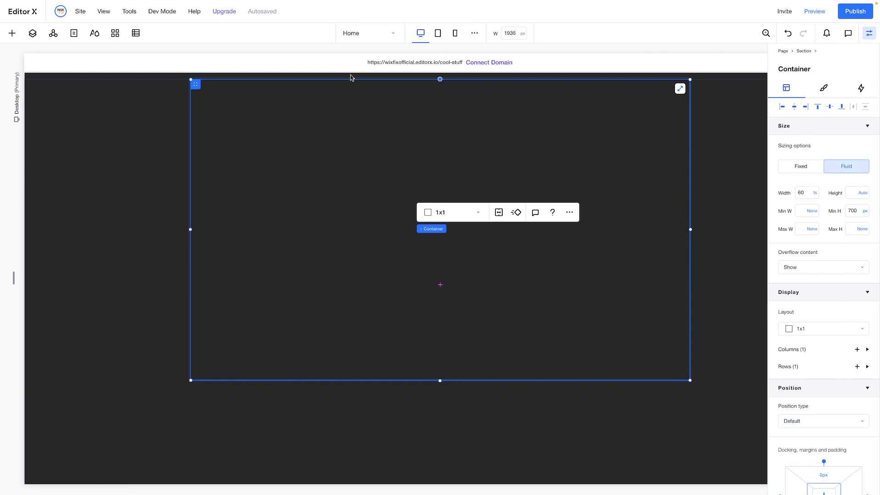
{"action": "left_click", "coordinate": [441, 212]}
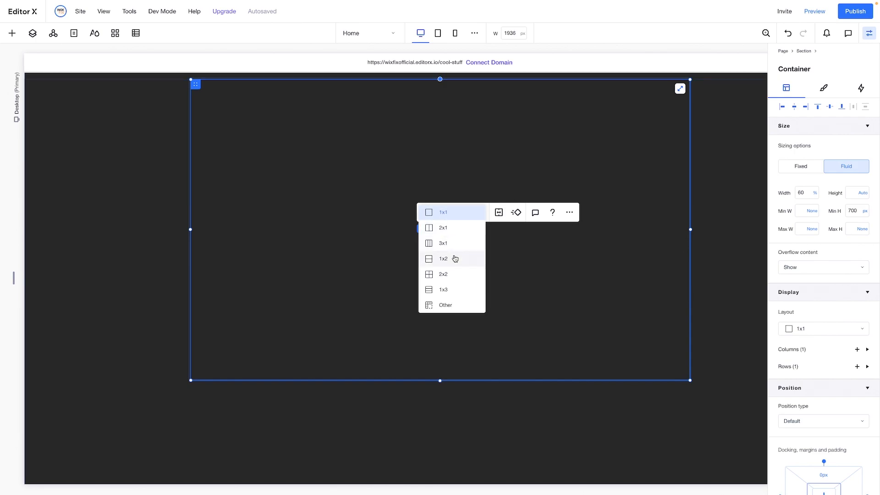
{"action": "left_click", "coordinate": [454, 290]}
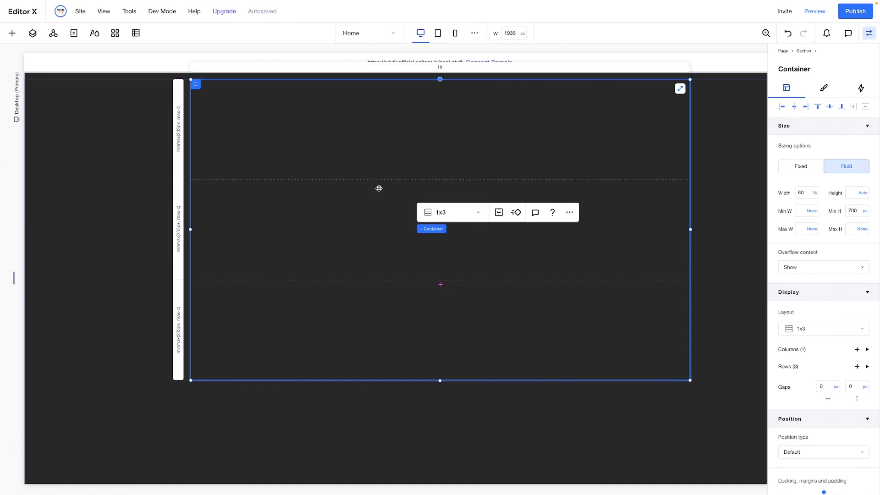
Copy the footer's "Give it a spin" button into the first row of the 1x3 container
{"action": "scroll", "coordinate": [378, 188], "scroll_direction": "down", "scroll_amount": 2}
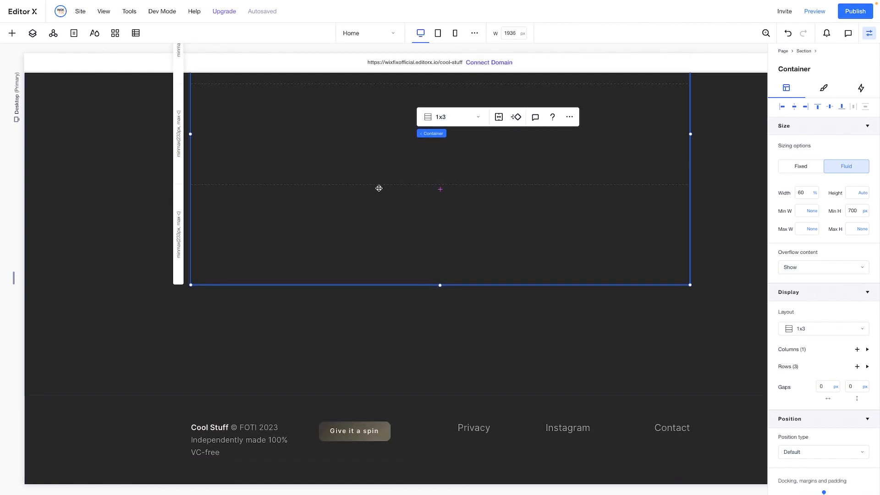
{"action": "left_click", "coordinate": [358, 435]}
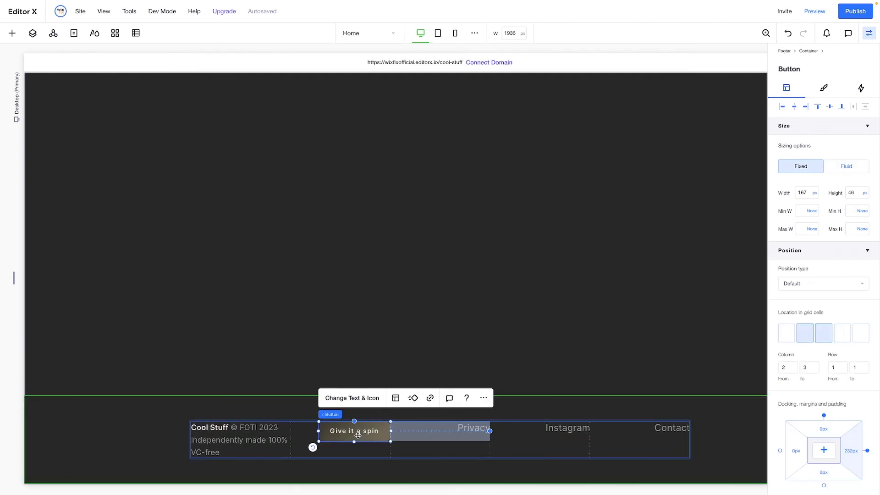
{"action": "scroll", "coordinate": [358, 435], "scroll_direction": "up", "scroll_amount": 4}
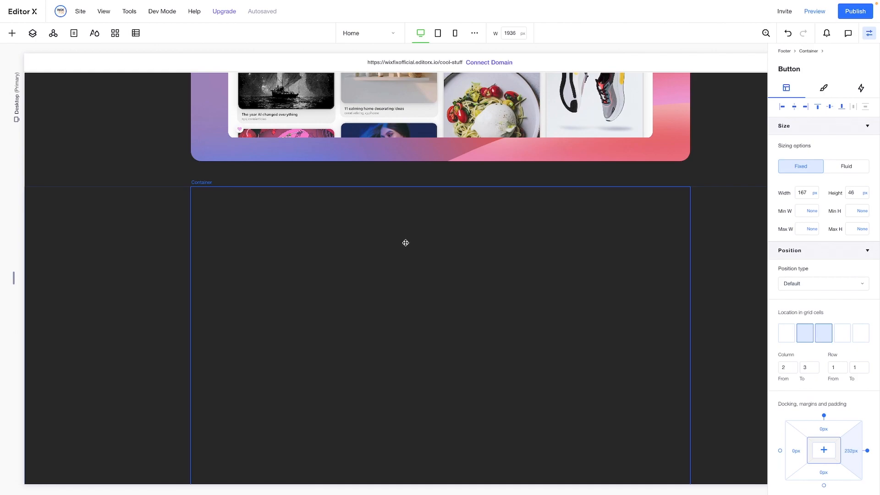
{"action": "left_click", "coordinate": [406, 243]}
{"action": "right_click", "coordinate": [405, 243]}
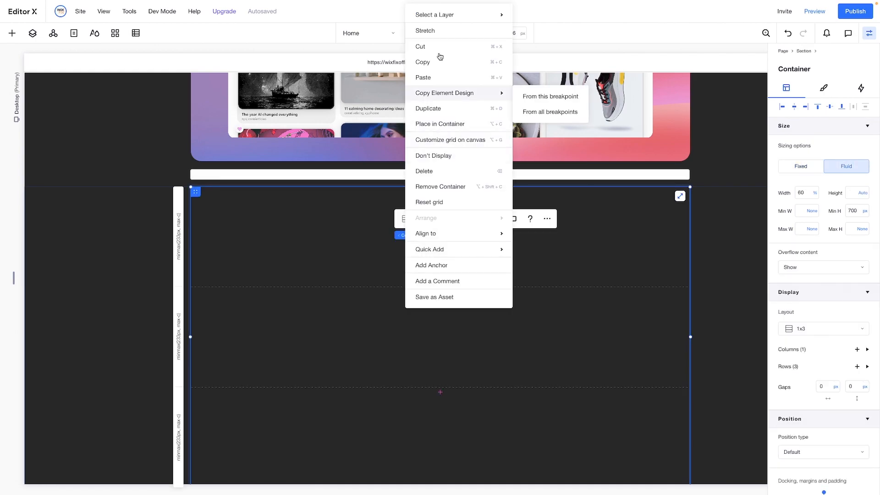
{"action": "left_click", "coordinate": [436, 79]}
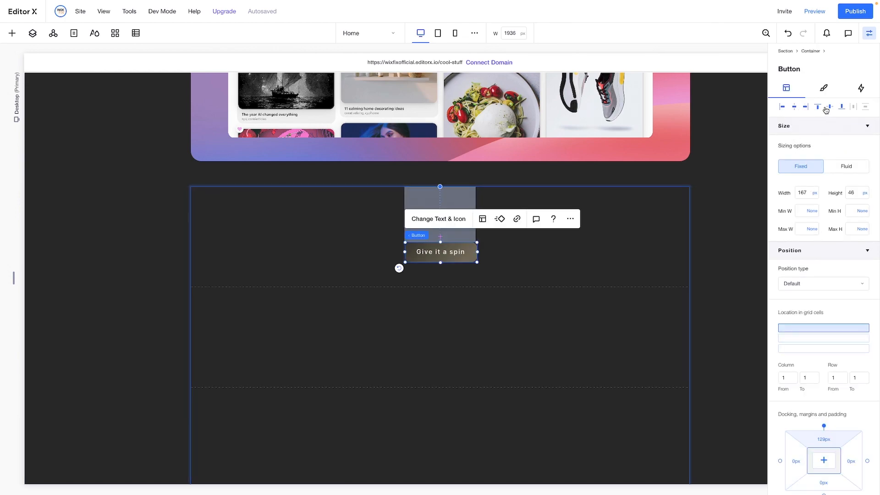
Center the pasted button vertically in its row and change its text to "Private Beta"
{"action": "left_click", "coordinate": [829, 106]}
{"action": "left_click", "coordinate": [427, 204]}
{"action": "type", "text": "P"}
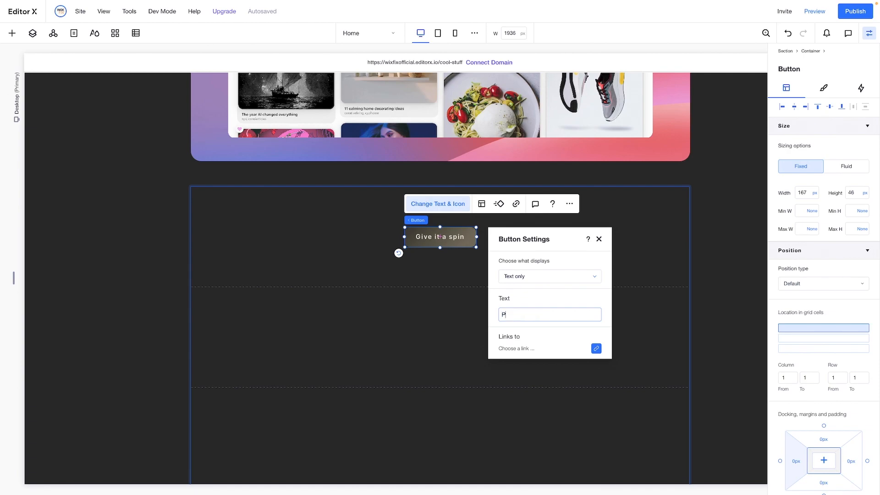
{"action": "type", "text": "rivate Beta"}
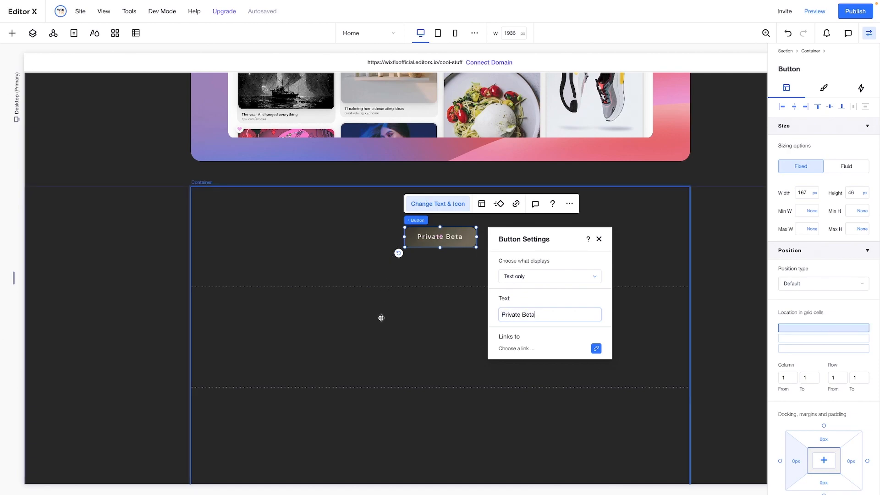
{"action": "left_click", "coordinate": [381, 319]}
Add a container to the middle row, stretch it to fill the row, and give it a 1x2 layout
{"action": "scroll", "coordinate": [381, 318], "scroll_direction": "down", "scroll_amount": 2}
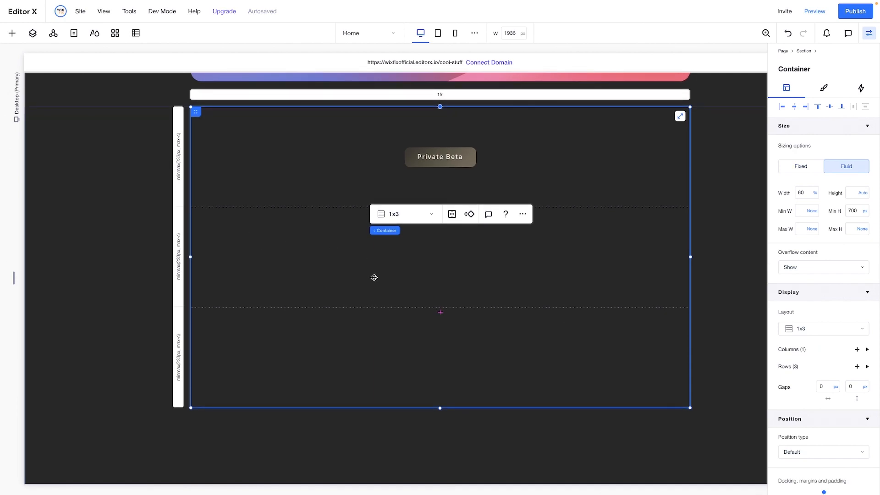
{"action": "left_click", "coordinate": [12, 33]}
{"action": "left_click_drag", "start_coordinate": [188, 204], "coordinate": [401, 263]}
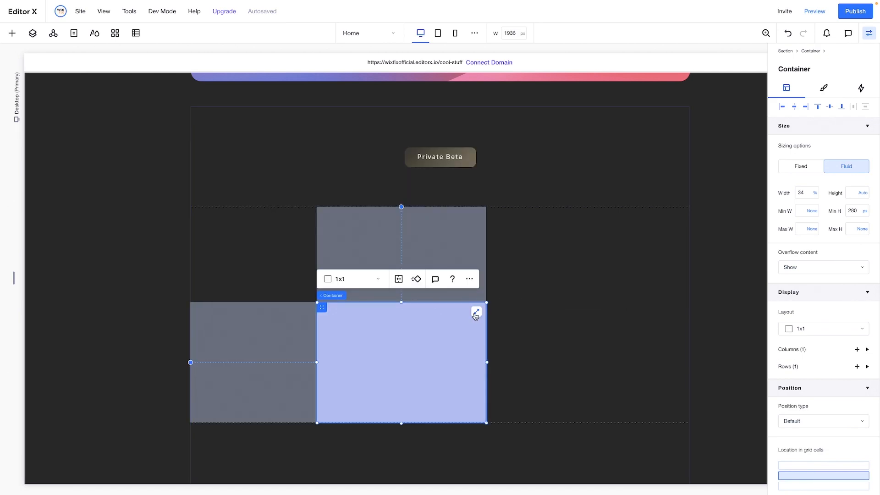
{"action": "left_click", "coordinate": [476, 312]}
{"action": "left_click", "coordinate": [224, 185]}
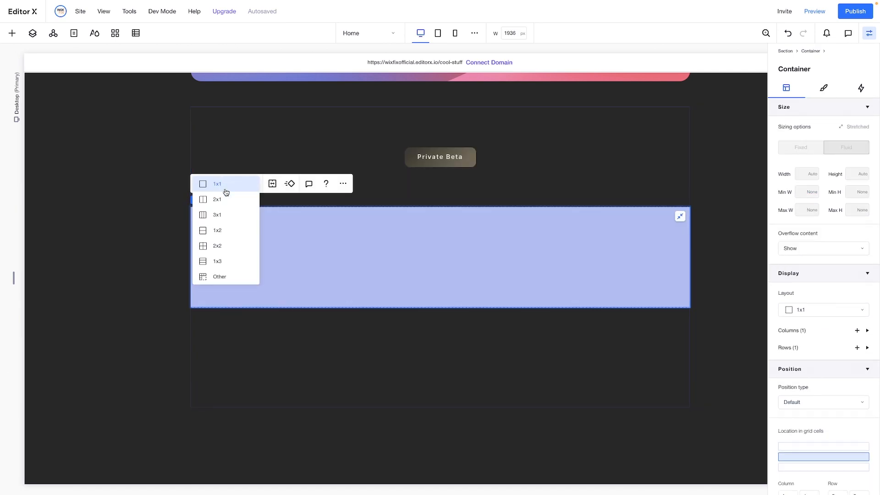
{"action": "left_click", "coordinate": [228, 236]}
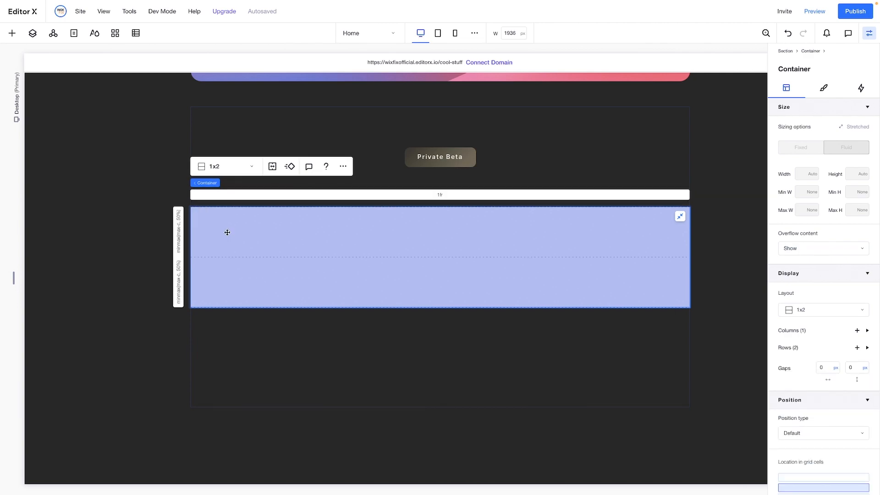
Set the background opacity of the 1x2 container to 0%
{"action": "left_click", "coordinate": [824, 94]}
{"action": "left_click", "coordinate": [856, 158]}
{"action": "type", "text": "0"}
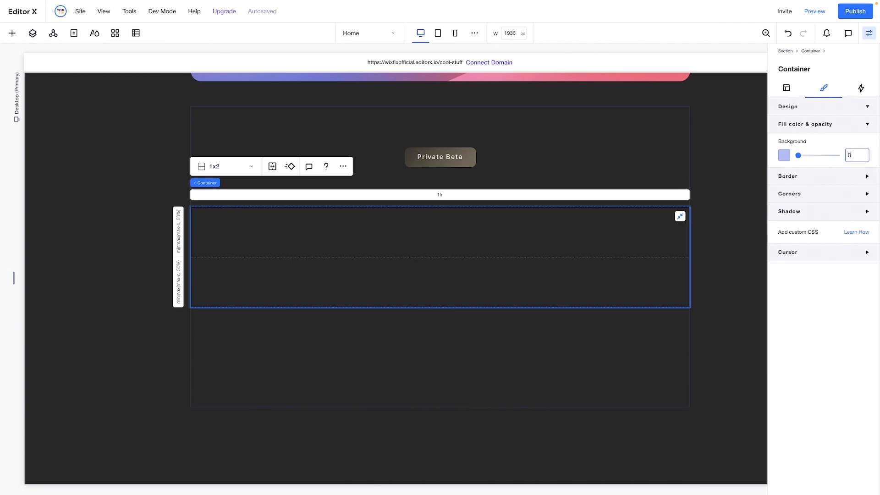
Add a container stretched across the upper row of the 1x2 container and give it a 3x1 layout
{"action": "left_click", "coordinate": [12, 34]}
{"action": "left_click_drag", "start_coordinate": [139, 208], "coordinate": [428, 279]}
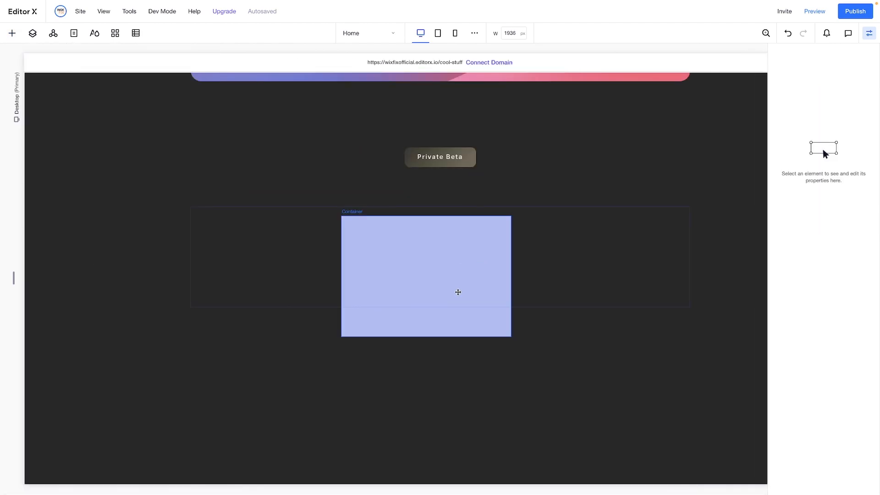
{"action": "left_click_drag", "start_coordinate": [426, 337], "coordinate": [452, 240]}
{"action": "left_click", "coordinate": [517, 221]}
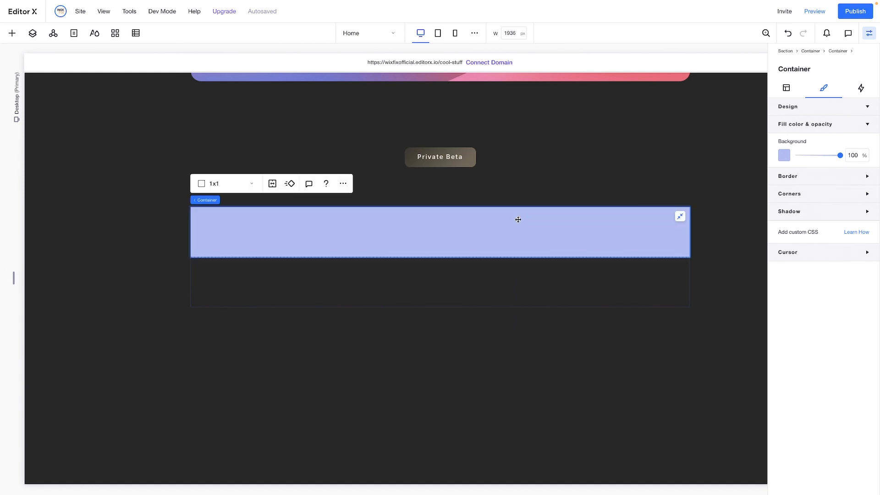
{"action": "left_click", "coordinate": [219, 184]}
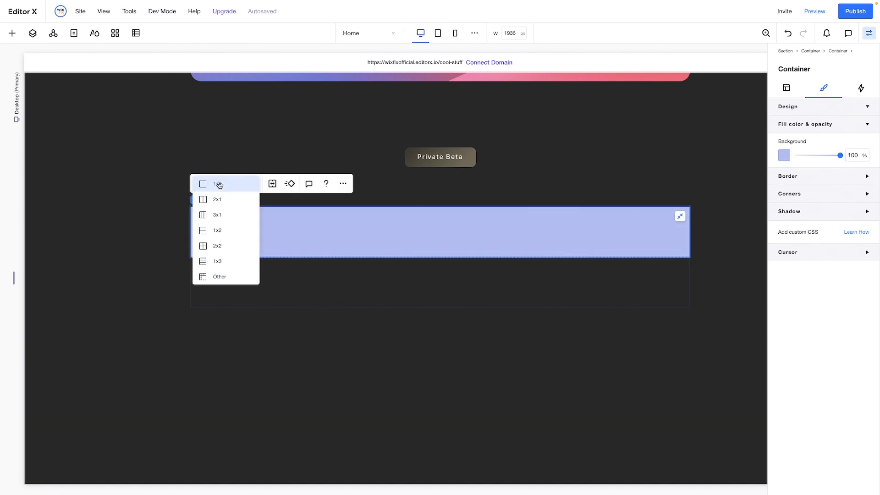
{"action": "left_click", "coordinate": [224, 216]}
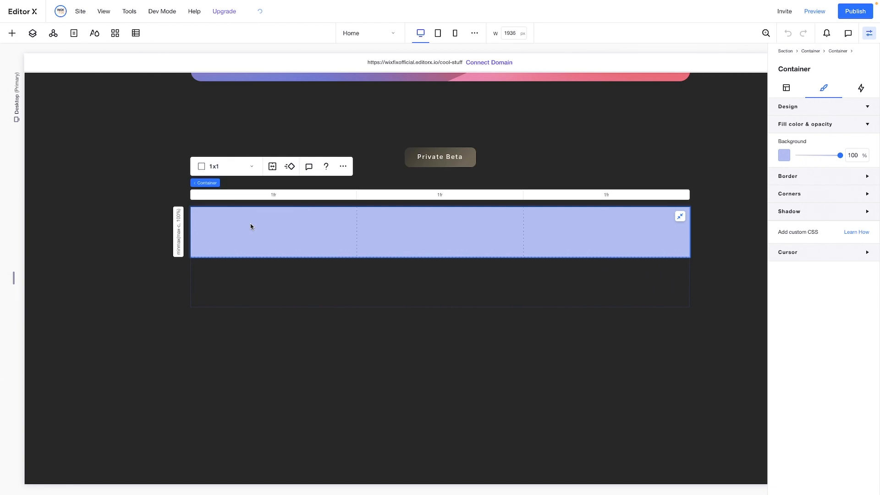
Add a title reading "Cool Stuff" to the first column of the 3x1 container
{"action": "left_click", "coordinate": [12, 33]}
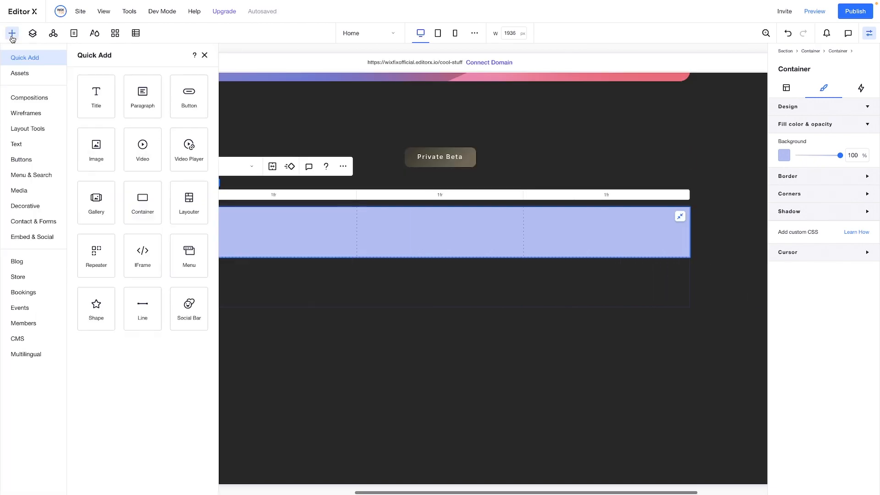
{"action": "left_click_drag", "start_coordinate": [96, 96], "coordinate": [277, 233]}
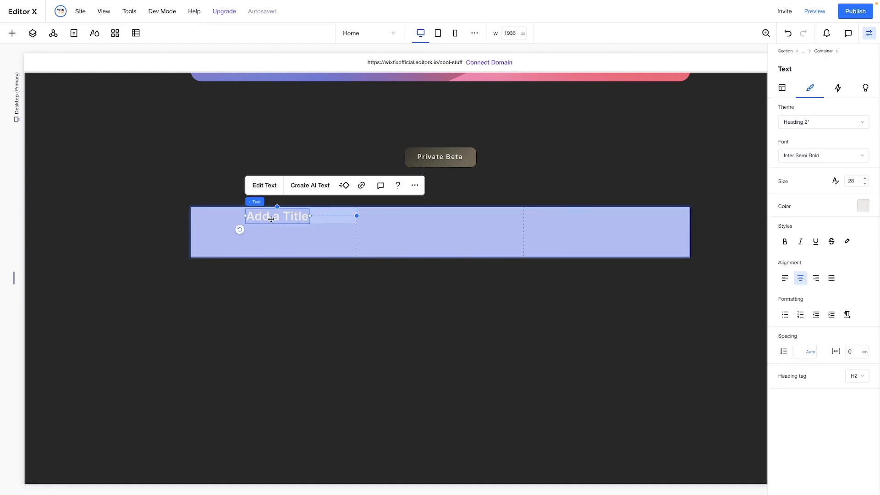
{"action": "type", "text": "Cool"}
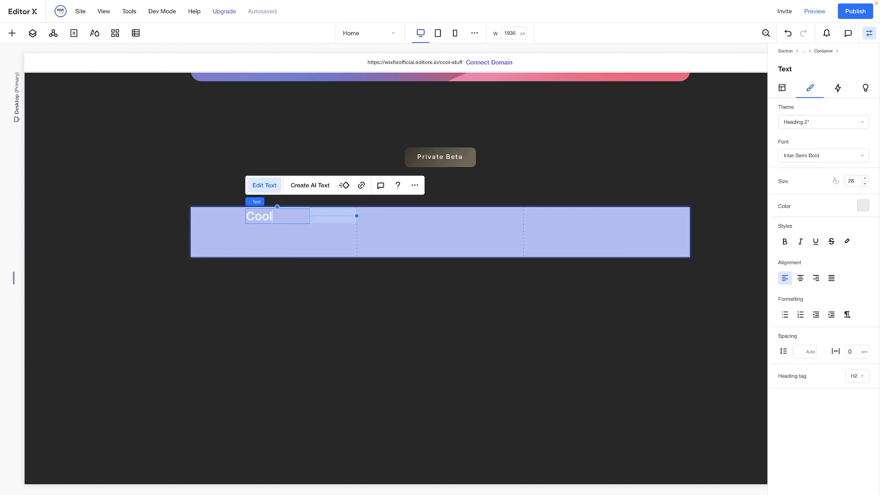
{"action": "type", "text": " Stuff"}
{"action": "left_click", "coordinate": [309, 234]}
Set the "Cool Stuff" title's width to max-content and center it horizontally and vertically in its cell
{"action": "left_click", "coordinate": [278, 216]}
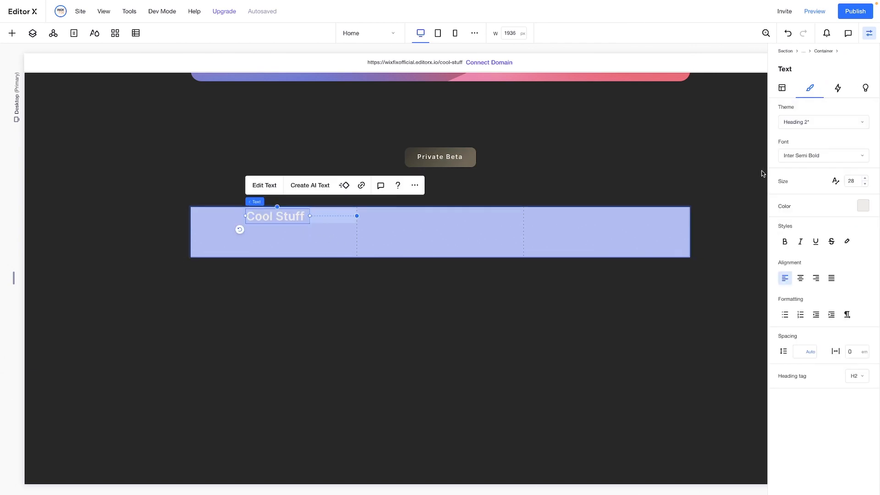
{"action": "left_click", "coordinate": [783, 88]}
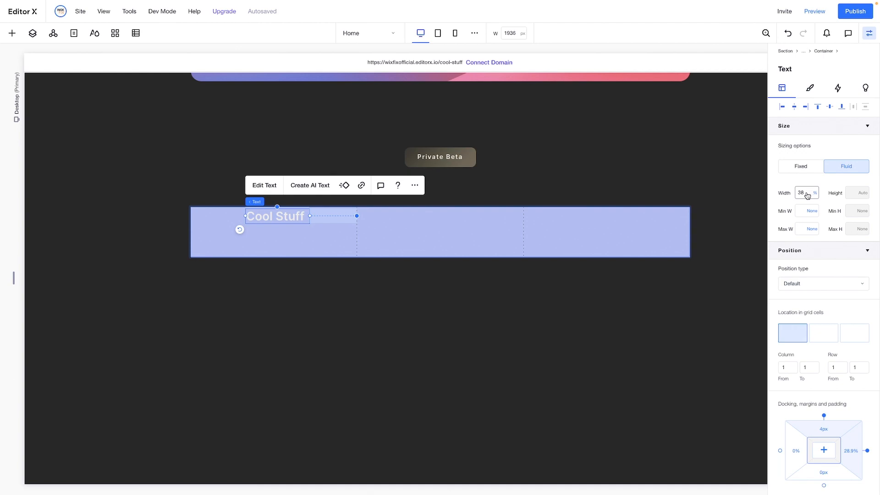
{"action": "left_click", "coordinate": [815, 192]}
{"action": "left_click", "coordinate": [835, 256]}
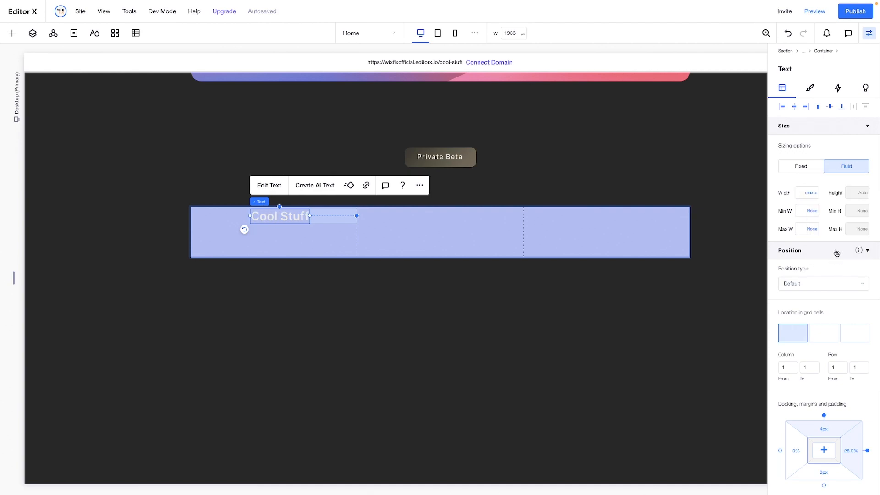
{"action": "left_click", "coordinate": [794, 106]}
{"action": "left_click", "coordinate": [832, 108]}
Copy the three-circle logo container from the header into the middle column of the 3x1 container and center it in its cell
{"action": "scroll", "coordinate": [405, 284], "scroll_direction": "up", "scroll_amount": 10}
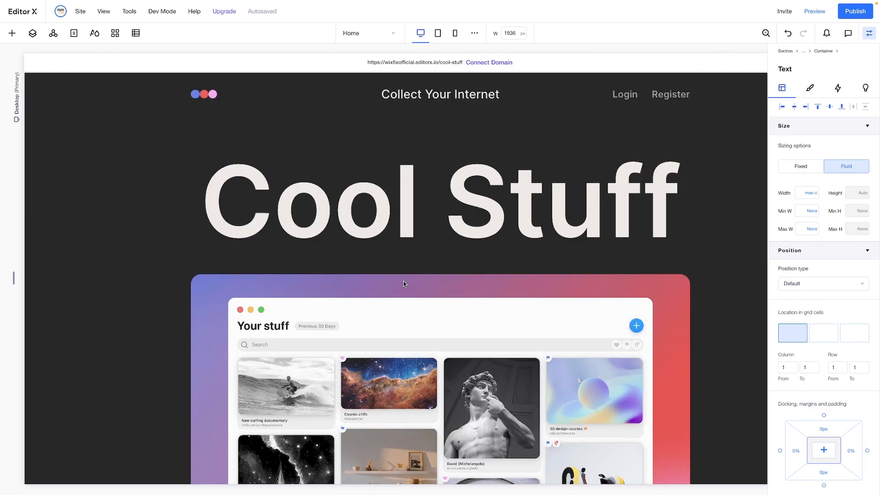
{"action": "left_click", "coordinate": [207, 88]}
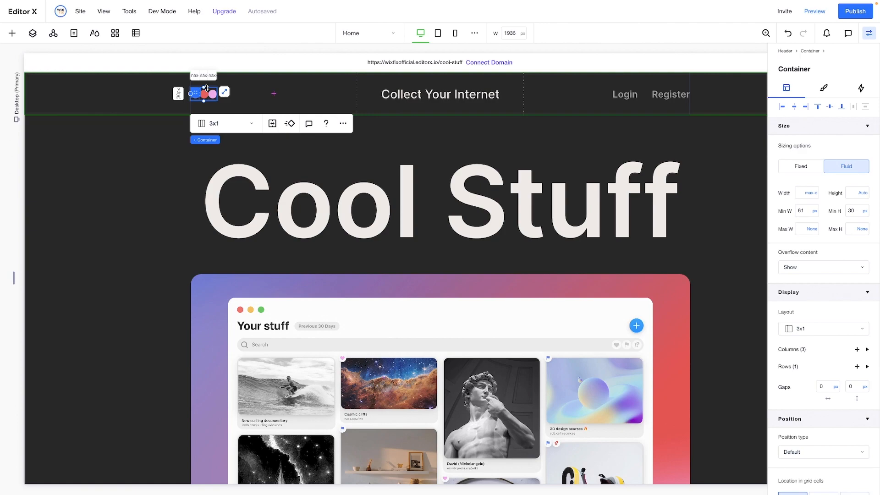
{"action": "scroll", "coordinate": [247, 191], "scroll_direction": "down", "scroll_amount": 12}
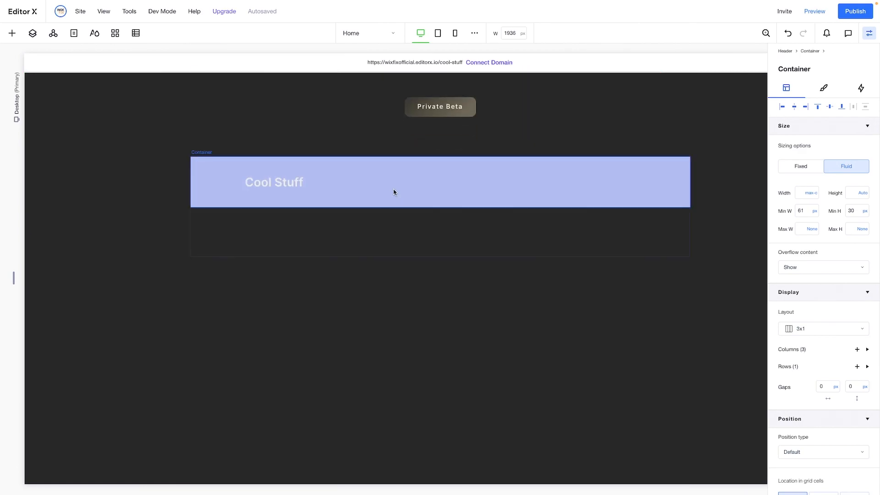
{"action": "left_click", "coordinate": [426, 186]}
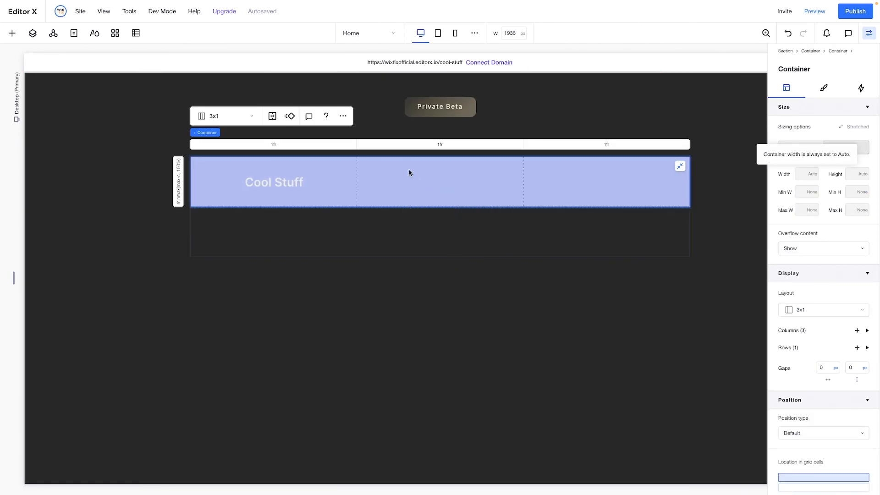
{"action": "right_click", "coordinate": [408, 172]}
{"action": "left_click", "coordinate": [432, 242]}
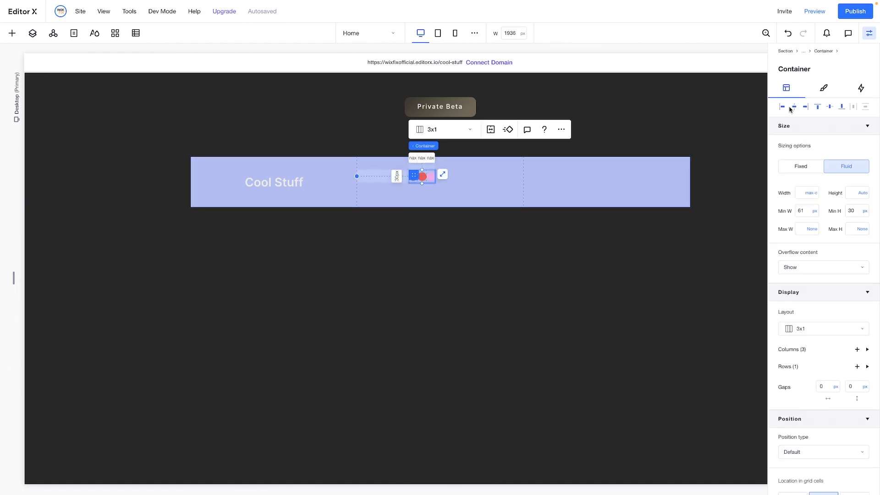
{"action": "left_click", "coordinate": [791, 108]}
{"action": "left_click", "coordinate": [830, 107]}
Duplicate the "Cool Stuff" title and place the copy in the third column of the 3x1 container
{"action": "scroll", "coordinate": [598, 207], "scroll_direction": "right", "scroll_amount": 3}
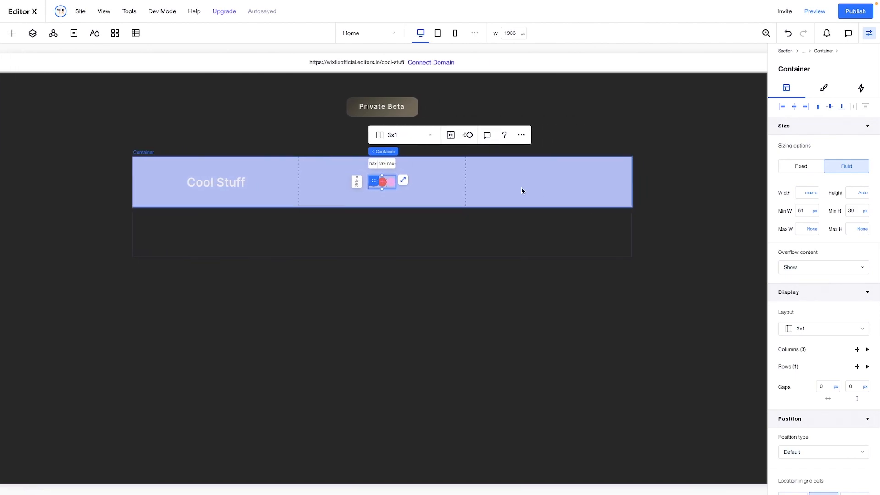
{"action": "left_click", "coordinate": [221, 184]}
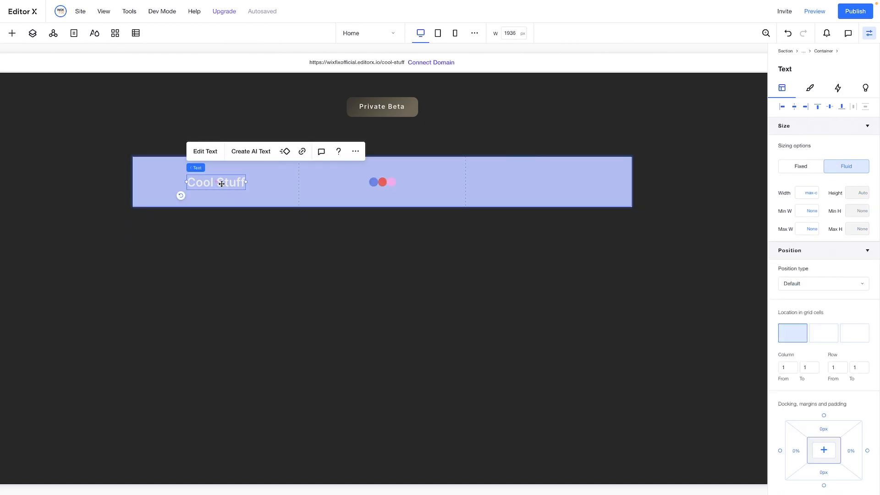
{"action": "left_click_drag", "start_coordinate": [221, 184], "coordinate": [388, 182]}
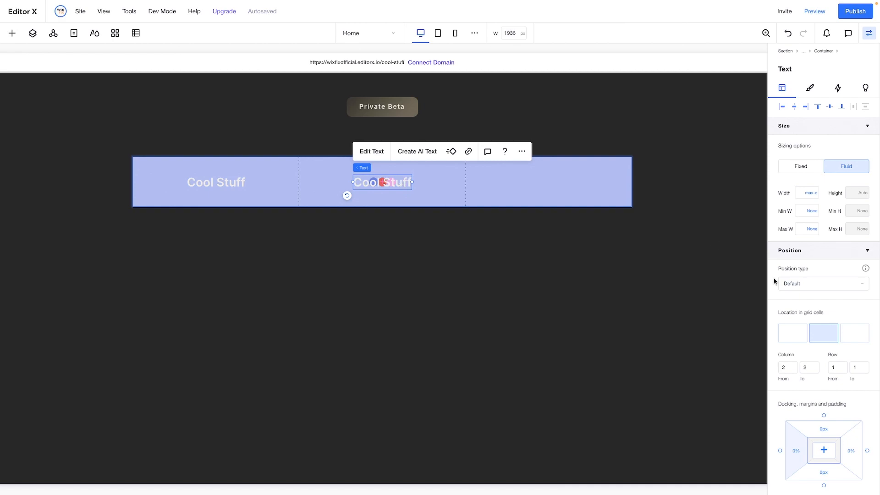
{"action": "left_click", "coordinate": [853, 332]}
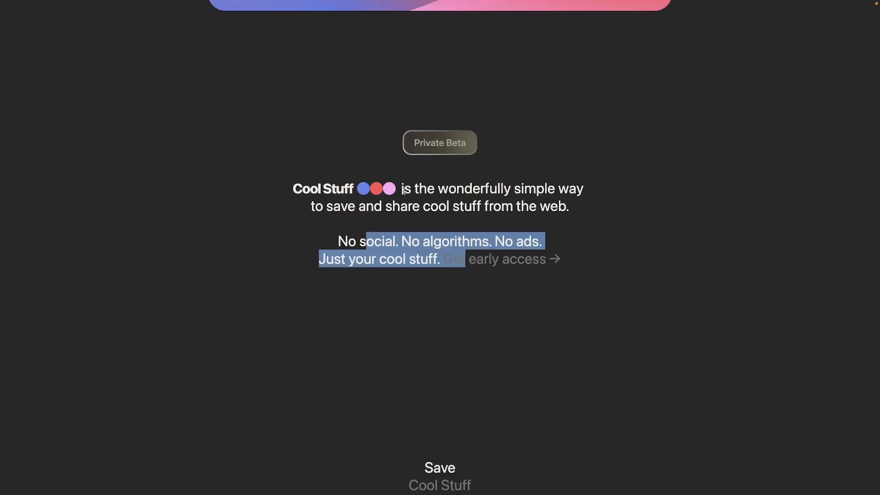
{"action": "left_click_drag", "start_coordinate": [401, 189], "coordinate": [590, 192]}
{"action": "key", "text": "ctrl+c"}
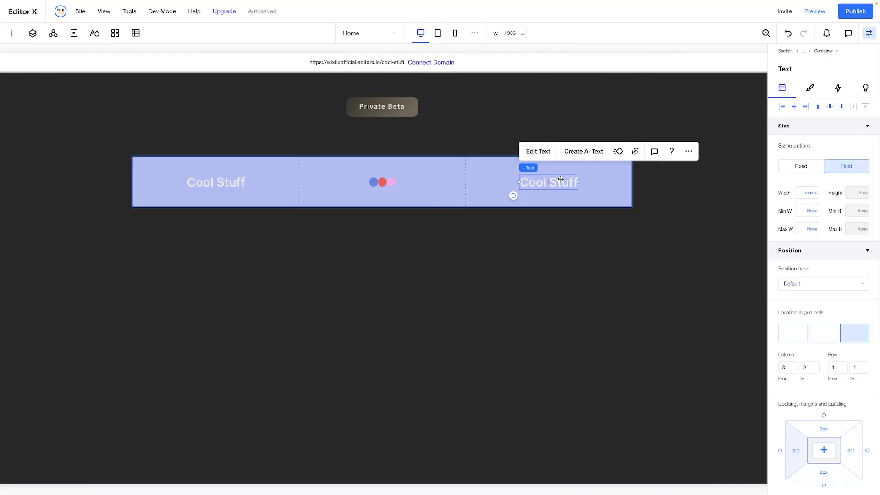
Replace the third column's text with "is the wonderfully simple way" and set its font to Inter Medium
{"action": "double_click", "coordinate": [561, 179]}
{"action": "key", "text": "ctrl+v"}
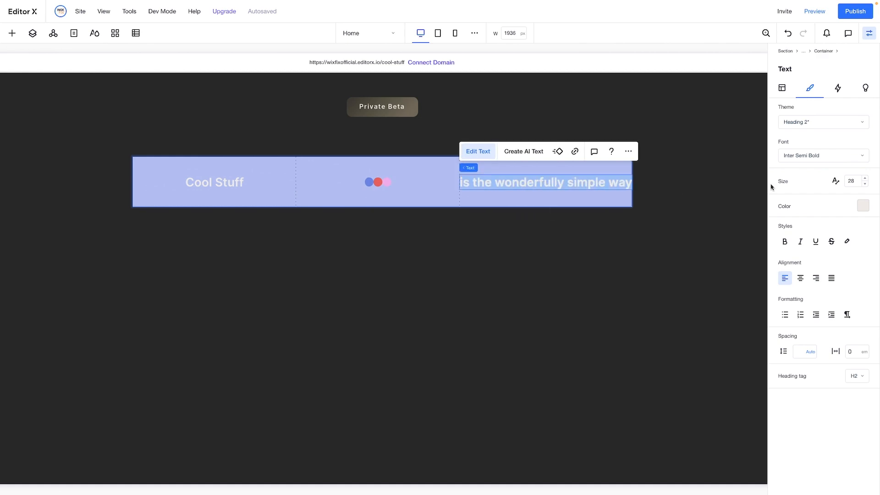
{"action": "left_click", "coordinate": [828, 156]}
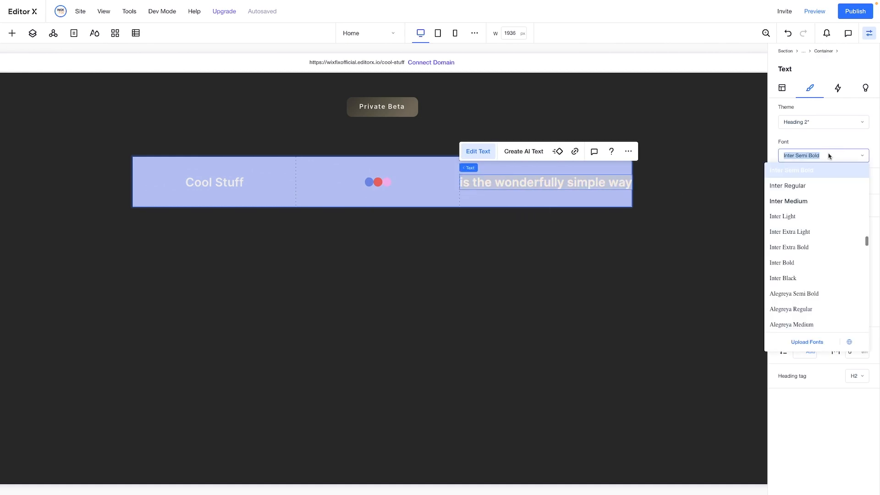
{"action": "left_click", "coordinate": [794, 202]}
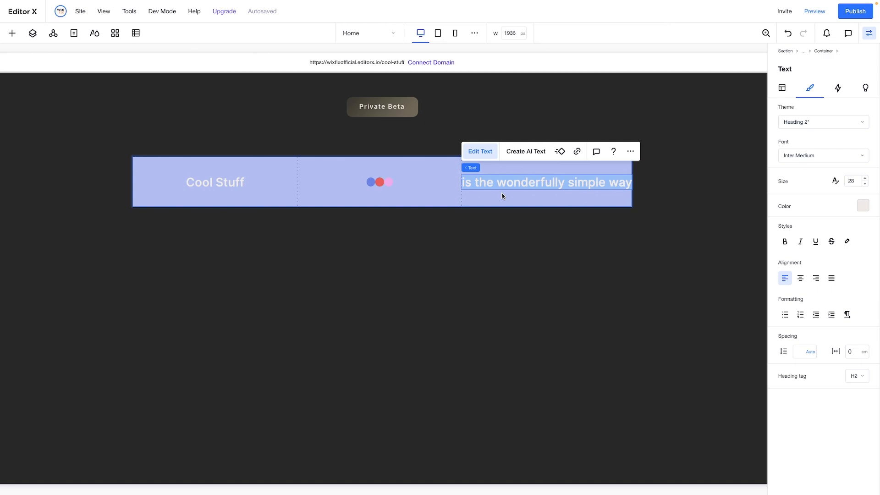
Unstretch the 3x1 container that holds the title, logo and text
{"action": "left_click", "coordinate": [433, 194]}
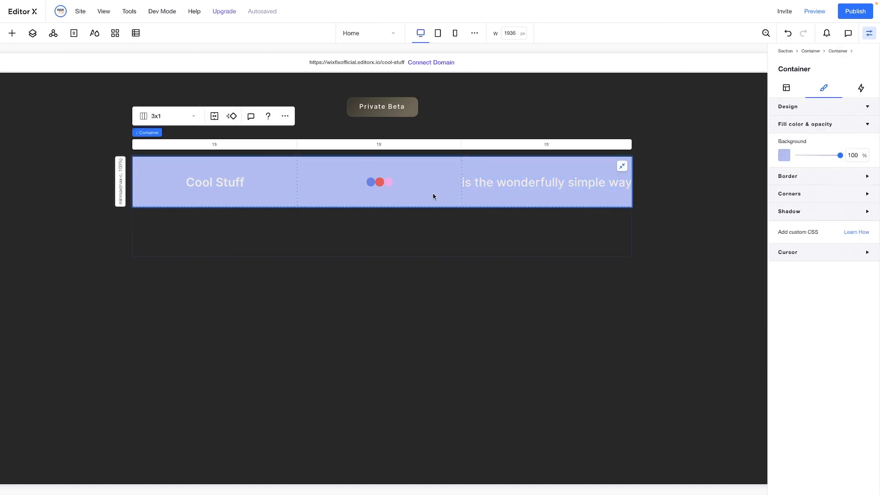
{"action": "left_click", "coordinate": [212, 145]}
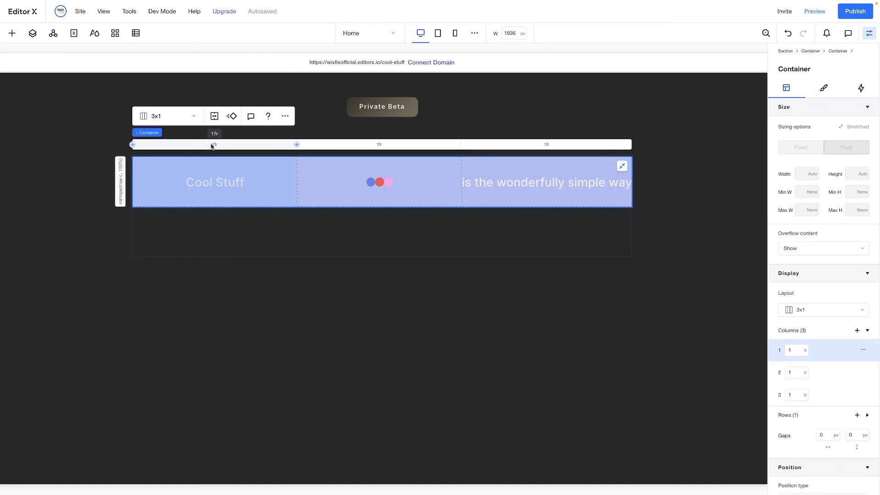
{"action": "left_click", "coordinate": [623, 167]}
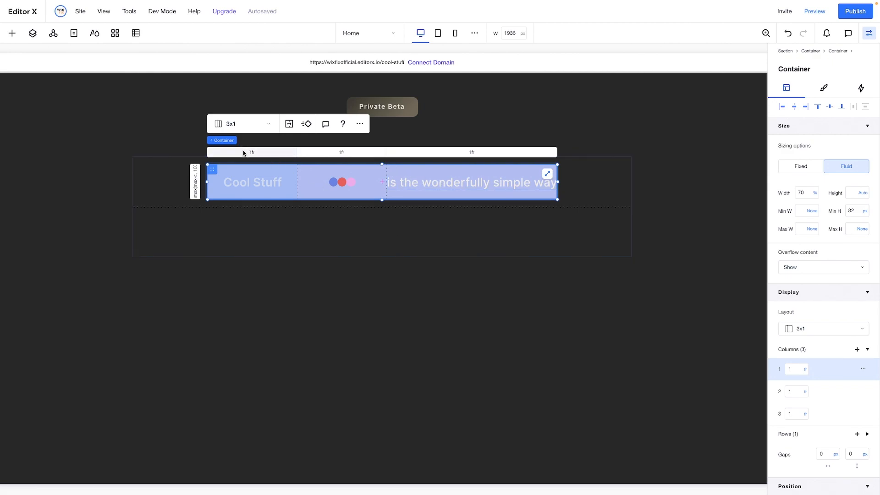
Set all three columns of the 3x1 container to Max content
{"action": "left_click", "coordinate": [805, 369]}
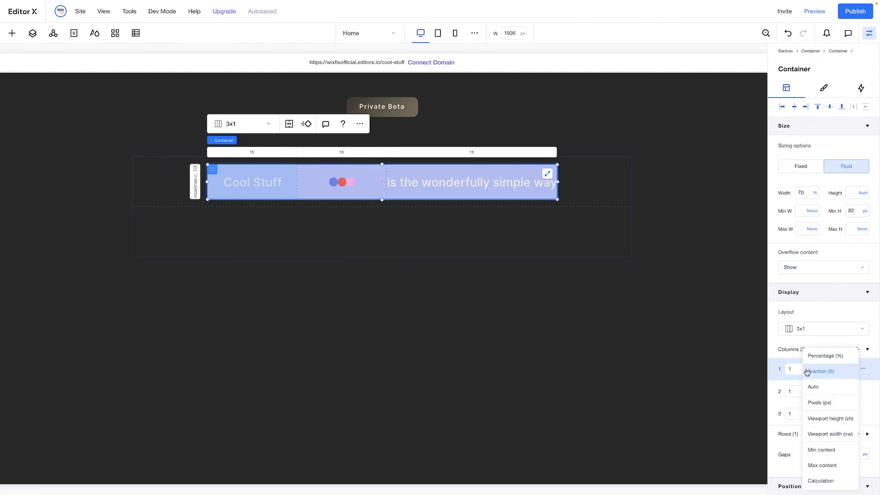
{"action": "left_click", "coordinate": [823, 467]}
{"action": "left_click", "coordinate": [805, 392]}
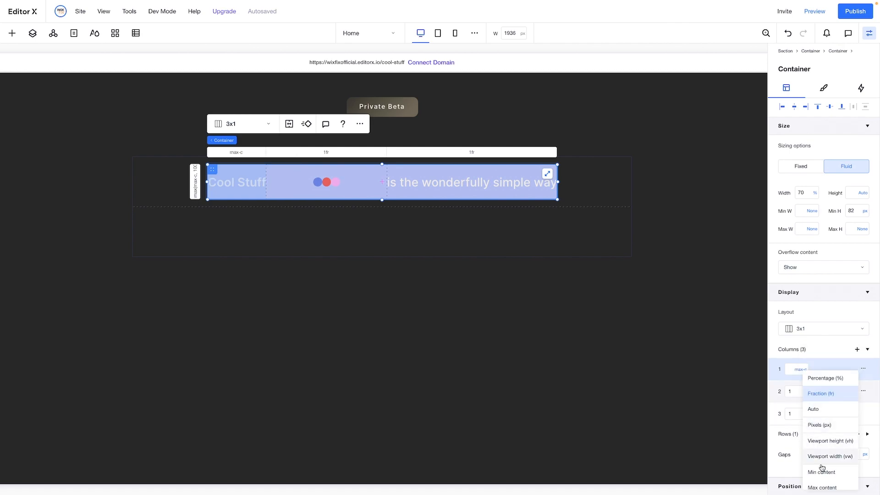
{"action": "left_click", "coordinate": [819, 487]}
{"action": "left_click", "coordinate": [805, 414]}
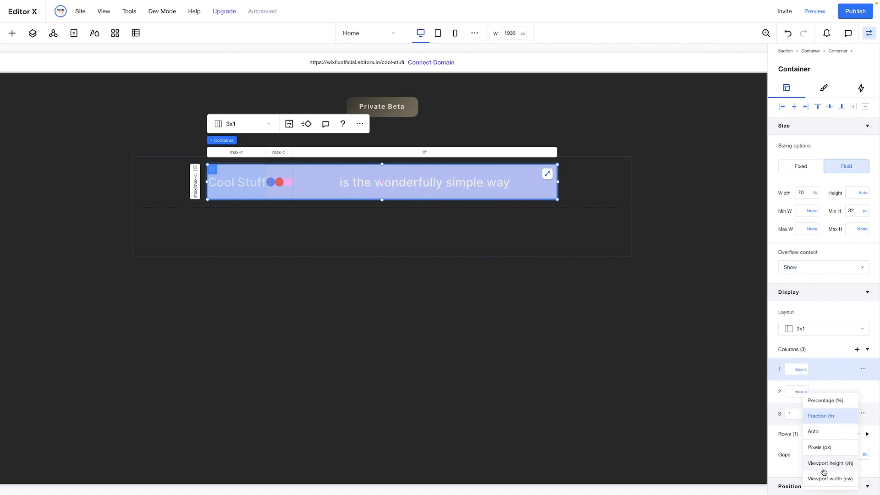
{"action": "scroll", "coordinate": [823, 482], "scroll_direction": "down", "scroll_amount": 2}
{"action": "left_click", "coordinate": [822, 452]}
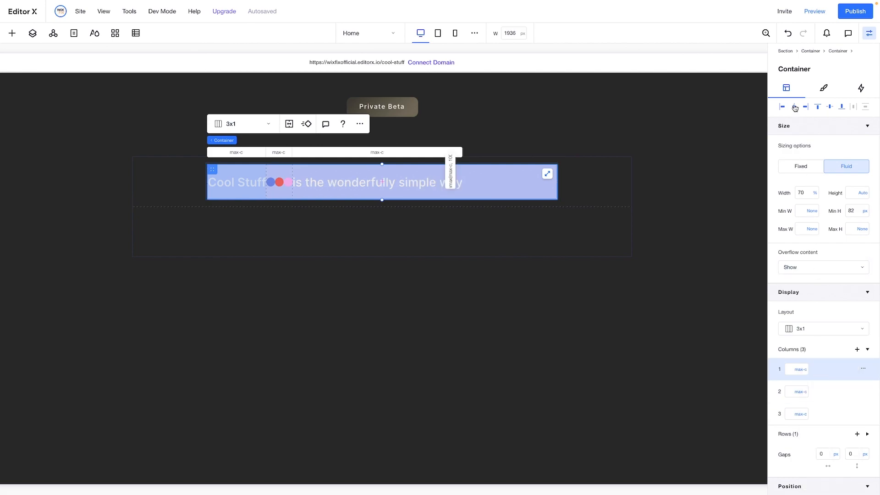
Set the 3x1 container's width to Max content with a 12 px column gap and center it horizontally
{"action": "left_click", "coordinate": [816, 194]}
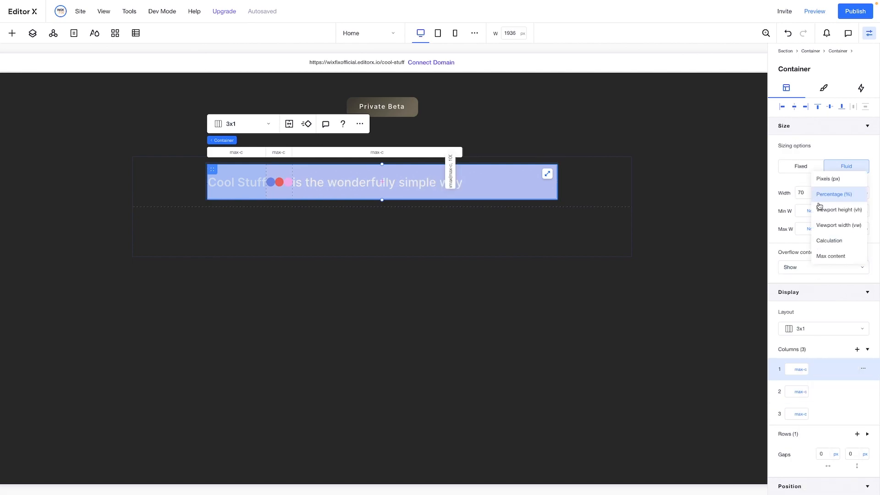
{"action": "left_click", "coordinate": [828, 258]}
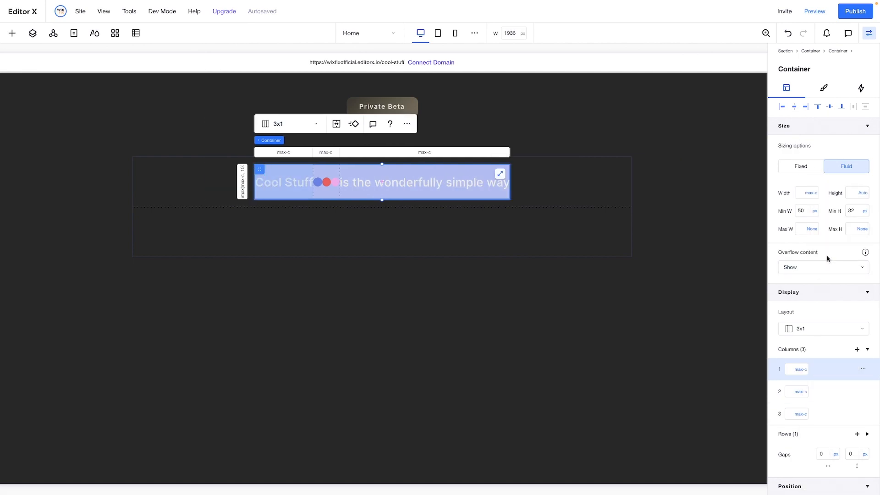
{"action": "scroll", "coordinate": [834, 360], "scroll_direction": "down", "scroll_amount": 2}
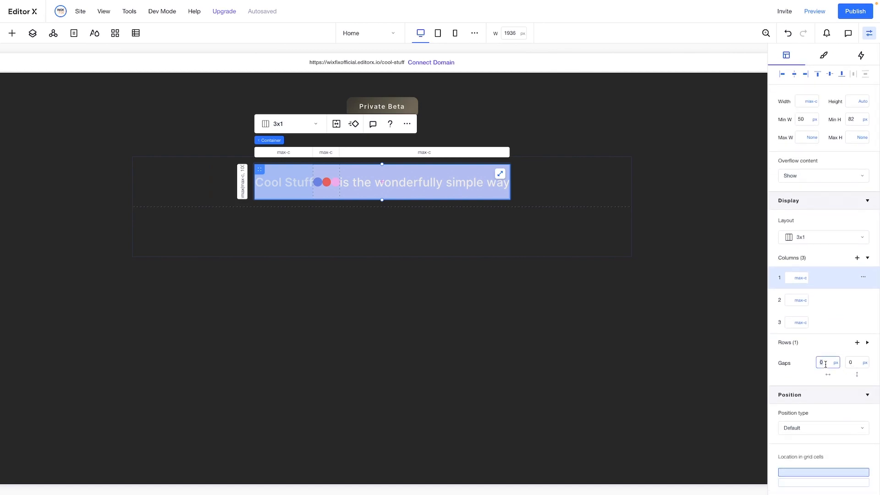
{"action": "type", "text": "12"}
{"action": "key", "text": "Return"}
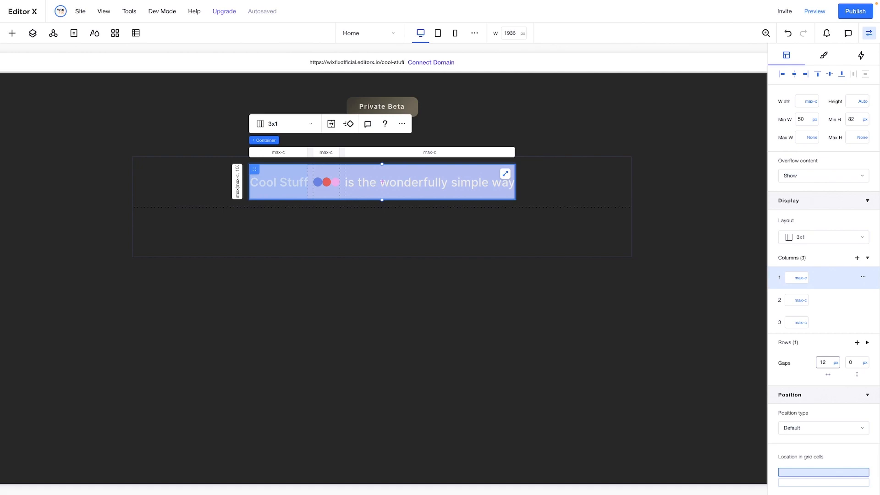
{"action": "left_click", "coordinate": [794, 75]}
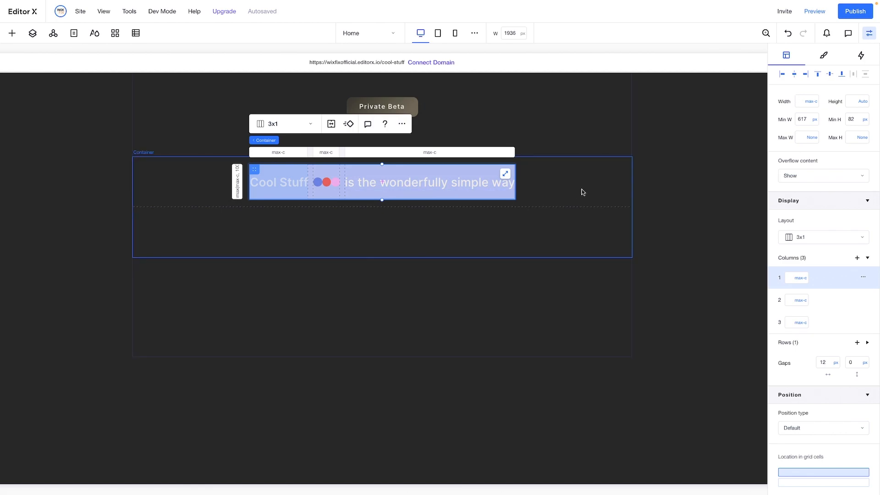
Set the background opacity of the 3x1 container to 0%
{"action": "left_click", "coordinate": [824, 57]}
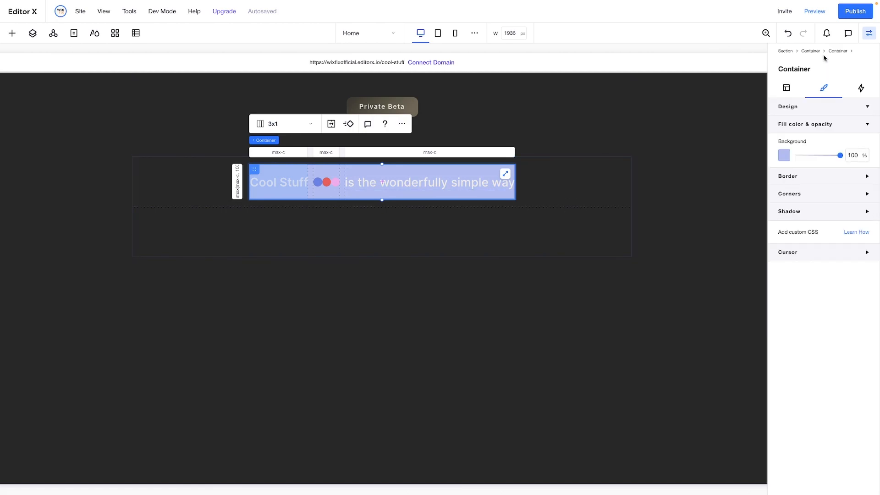
{"action": "left_click", "coordinate": [855, 154]}
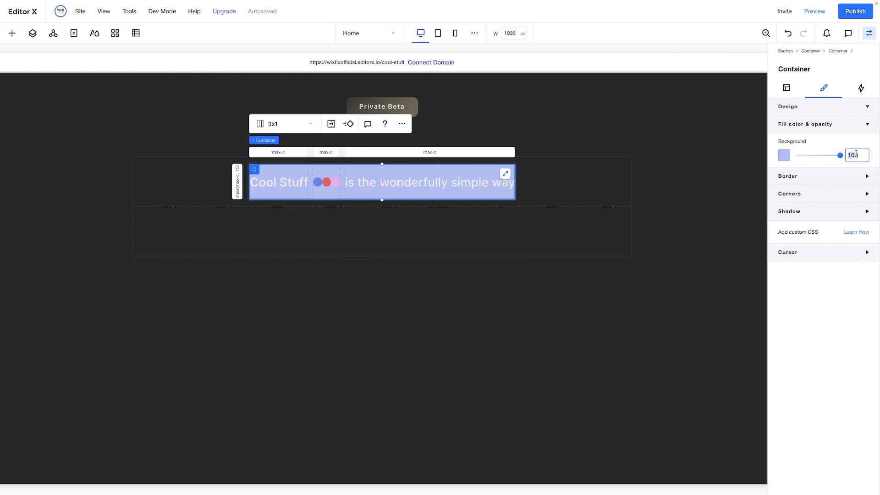
{"action": "type", "text": "0"}
{"action": "left_click", "coordinate": [538, 229]}
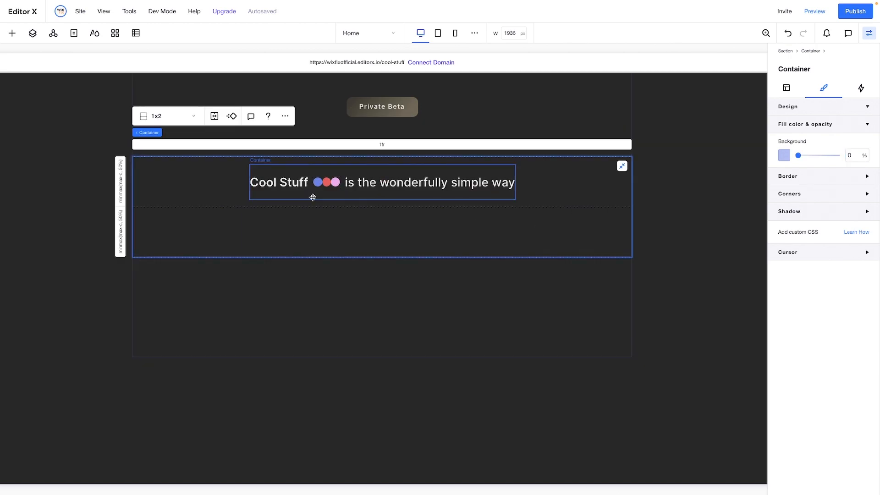
Copy the "is the wonderfully simple way" text and paste it into the 1x2 container's lower row
{"action": "left_click", "coordinate": [361, 182]}
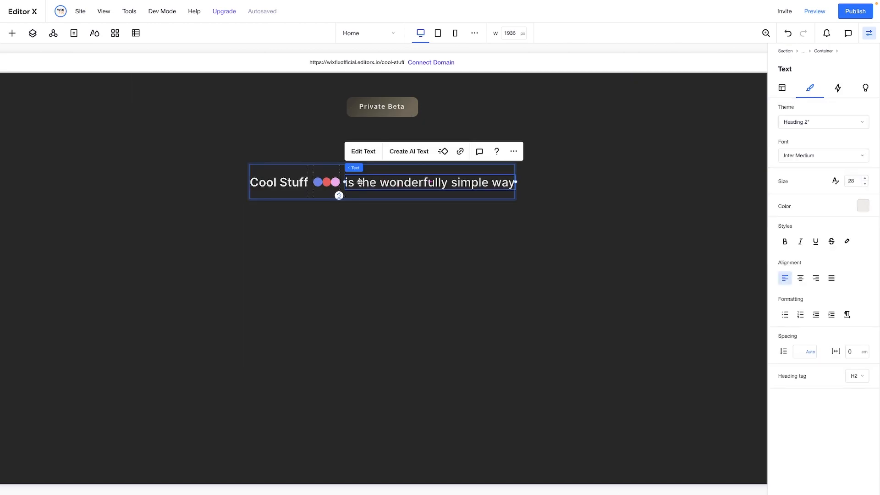
{"action": "left_click", "coordinate": [304, 247]}
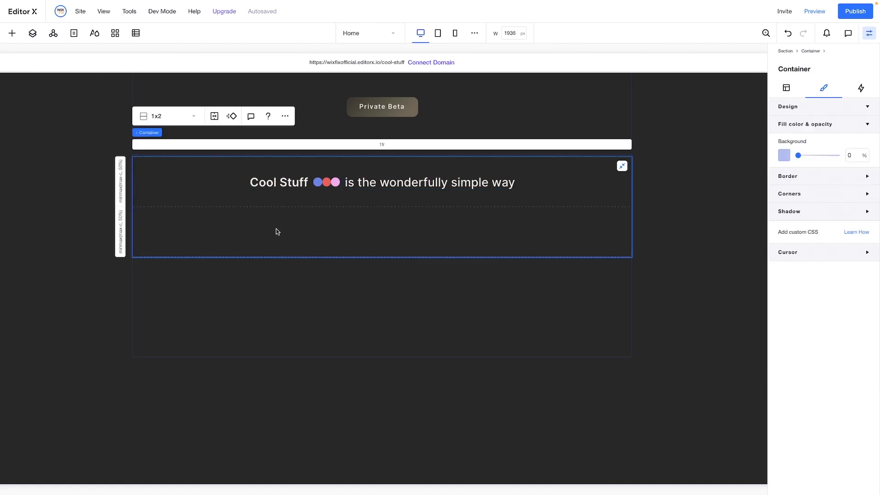
{"action": "right_click", "coordinate": [323, 232]}
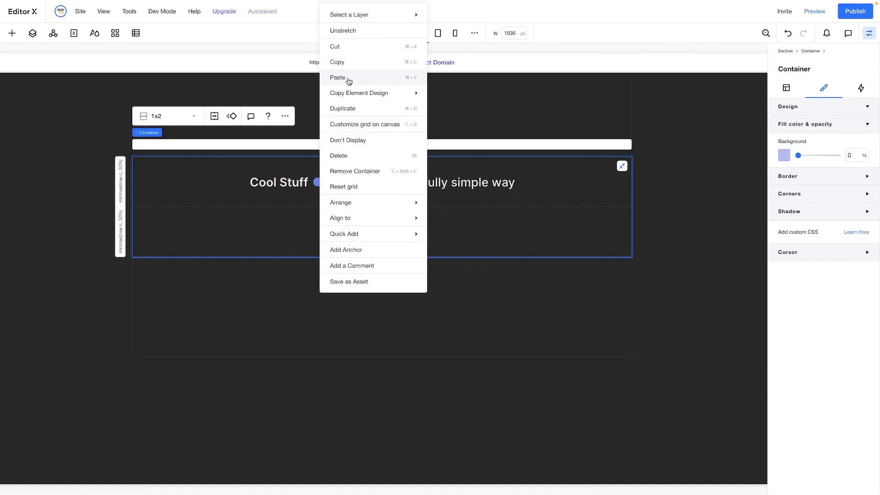
{"action": "left_click", "coordinate": [349, 80]}
Replace the pasted text with the line "to save and share cool stuff from the web." copied from the reference page
{"action": "left_click", "coordinate": [407, 239]}
{"action": "left_click", "coordinate": [507, 161]}
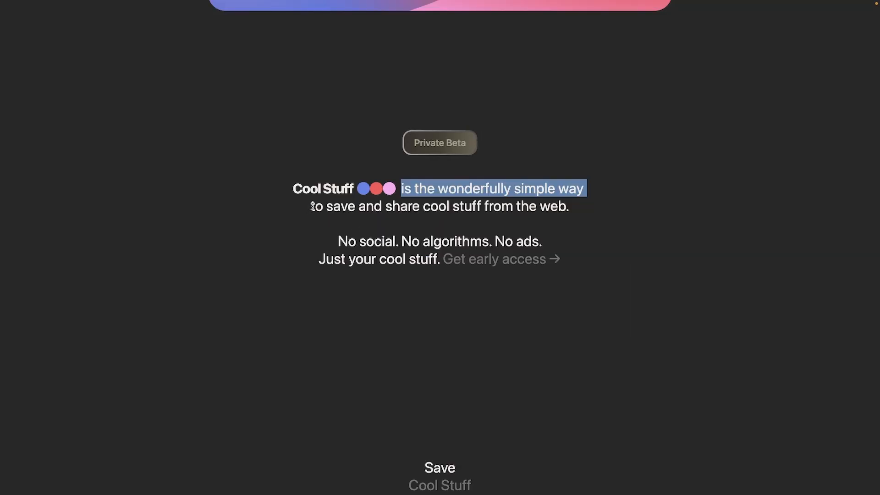
{"action": "left_click", "coordinate": [313, 206]}
{"action": "left_click_drag", "start_coordinate": [311, 207], "coordinate": [570, 207]}
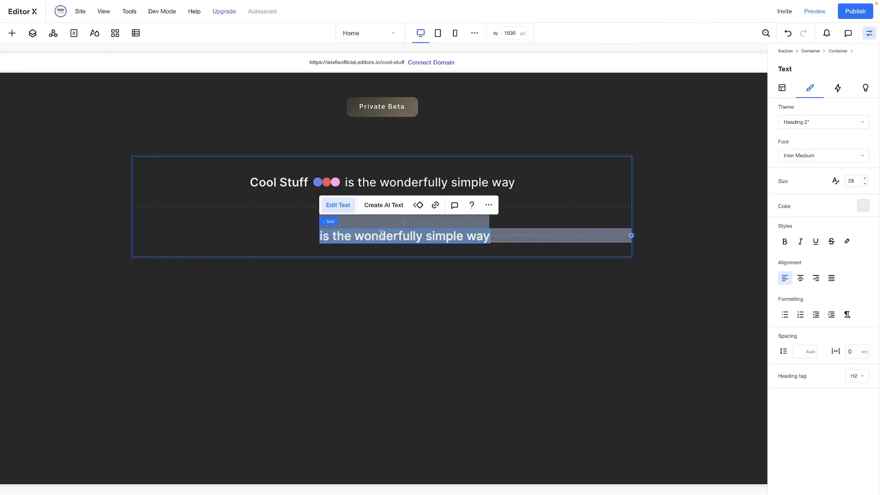
{"action": "type", "text": "to save and share cool stuff from the web."}
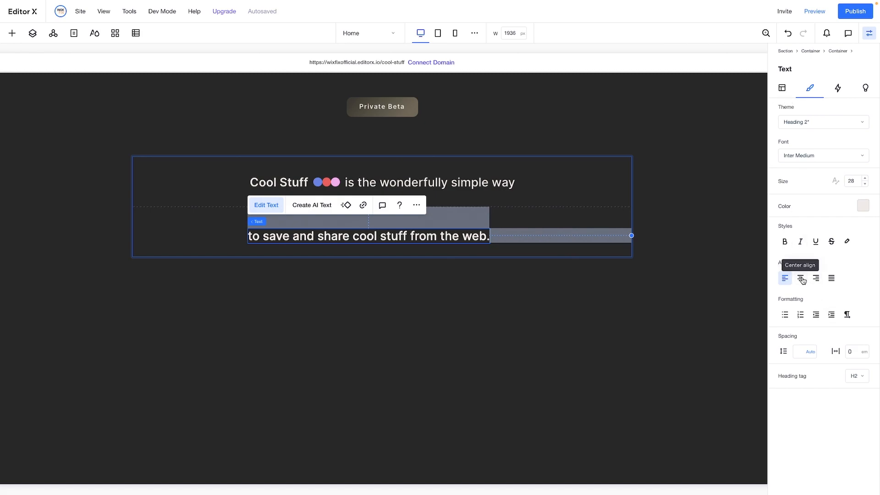
Center the "to save and share cool stuff from the web." text horizontally and vertically in the 1x2 container's lower row
{"action": "left_click", "coordinate": [782, 89]}
{"action": "left_click", "coordinate": [794, 108]}
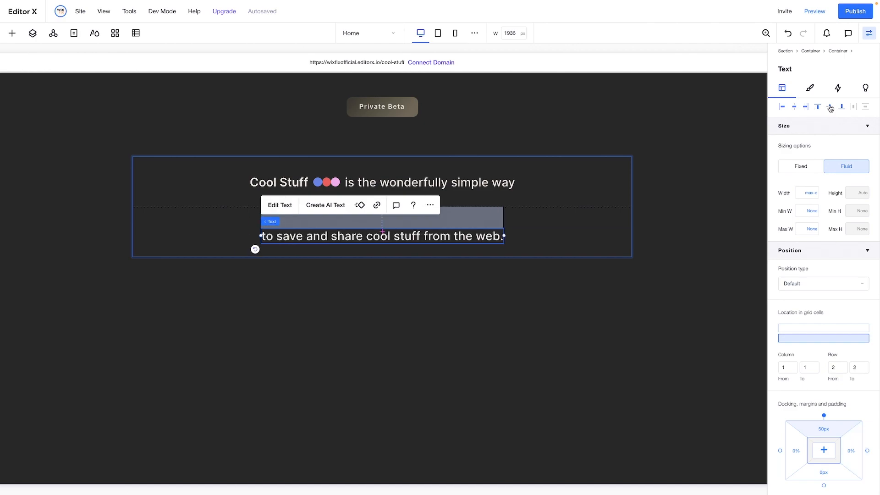
{"action": "left_click", "coordinate": [830, 106]}
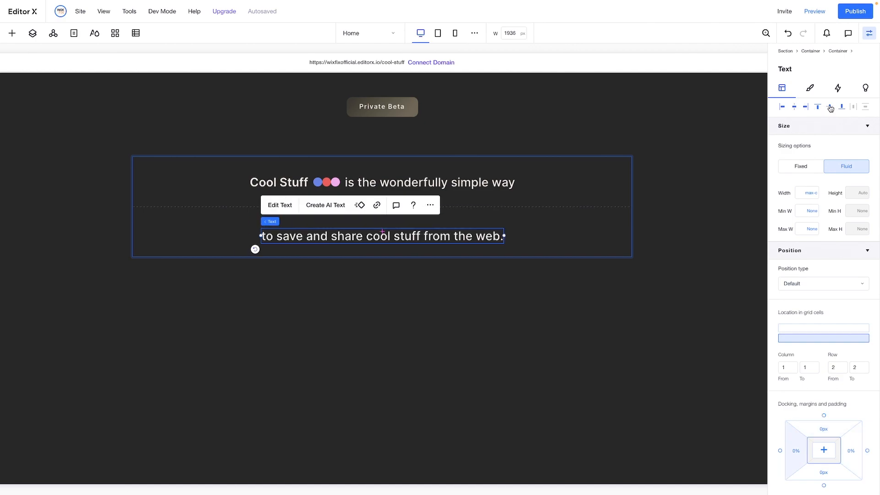
Set the row height of the 3x1 container holding the "Cool Stuff" line to Min content
{"action": "left_click", "coordinate": [593, 225]}
{"action": "left_click", "coordinate": [450, 195]}
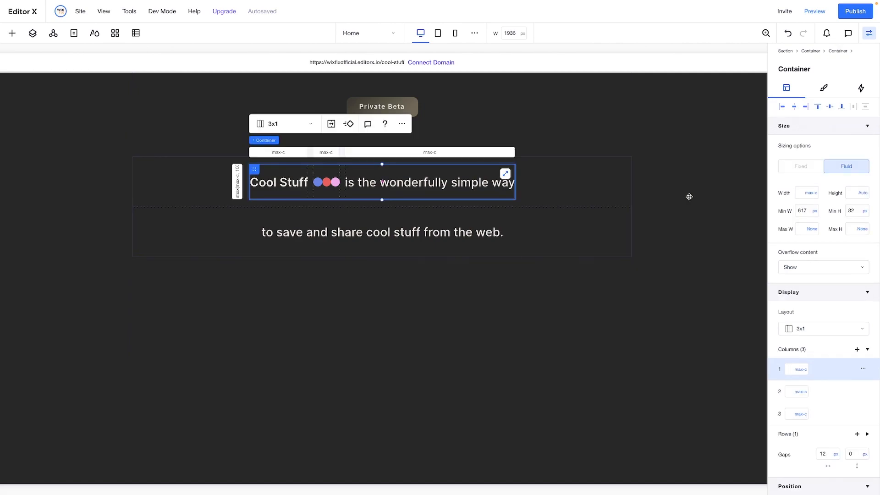
{"action": "left_click", "coordinate": [803, 435]}
{"action": "left_click", "coordinate": [803, 457]}
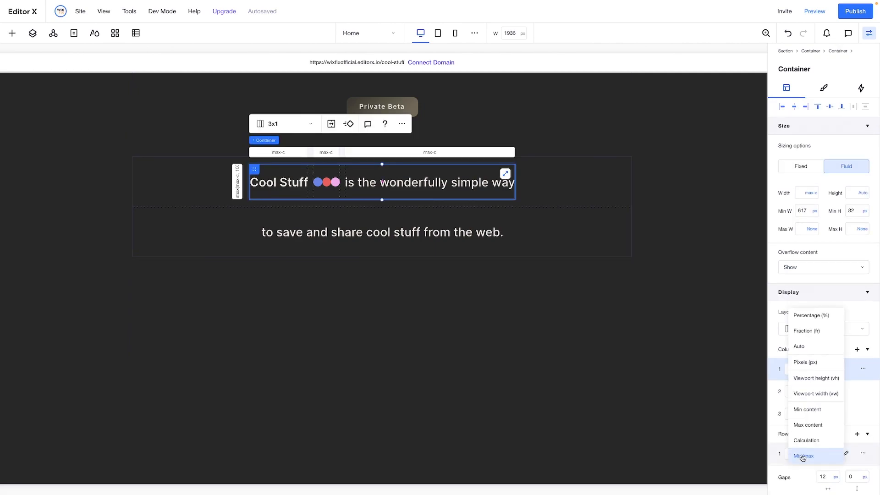
{"action": "left_click", "coordinate": [813, 411]}
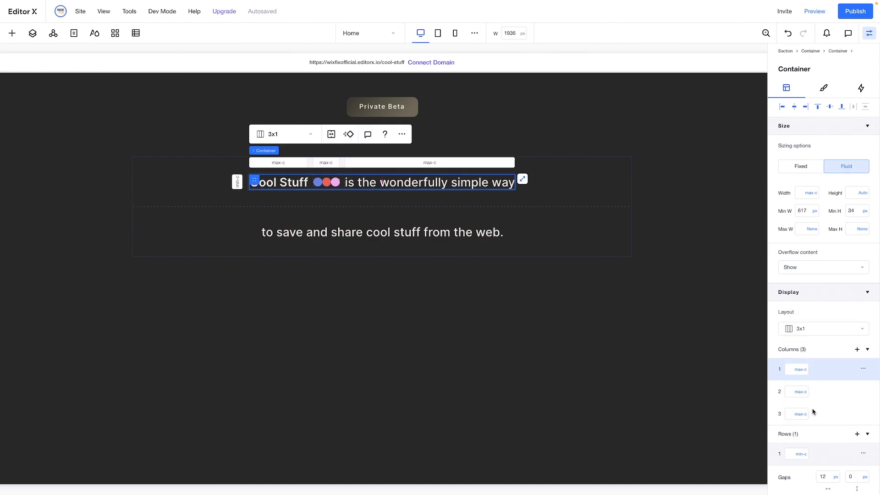
Unstretch the 1x2 container around the intro text and set its minimum height to None
{"action": "left_click", "coordinate": [566, 189]}
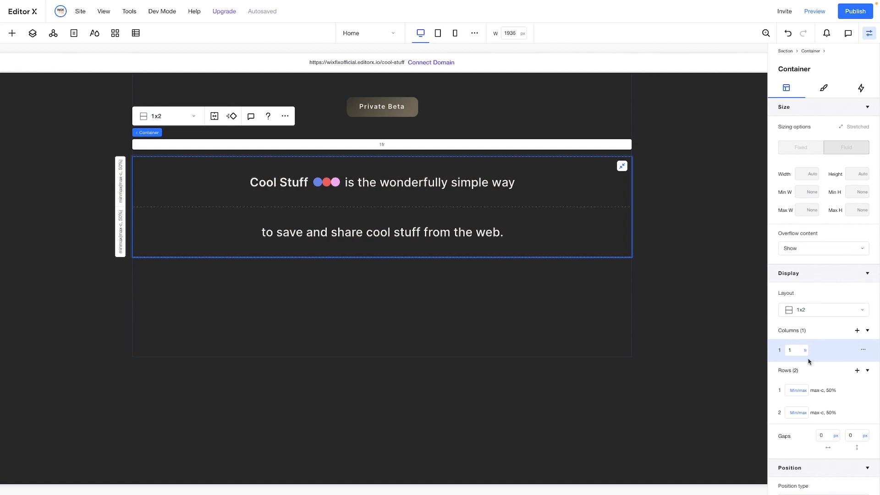
{"action": "left_click", "coordinate": [622, 167]}
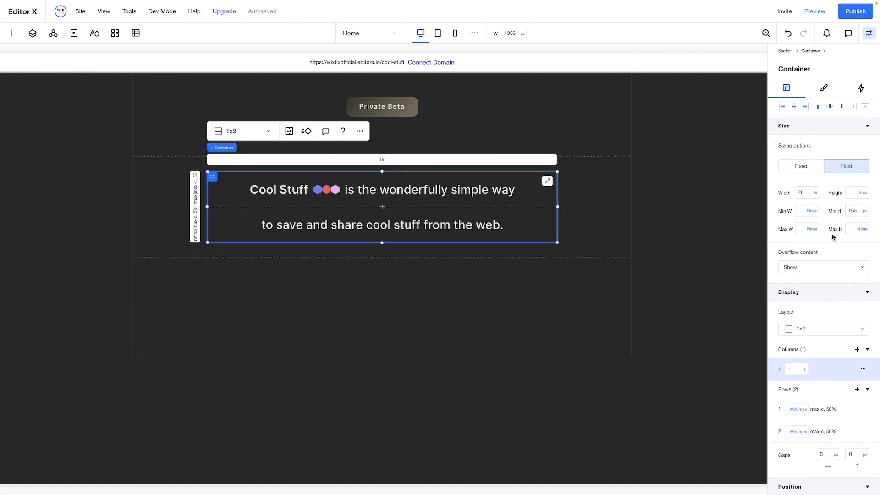
{"action": "left_click", "coordinate": [863, 212]}
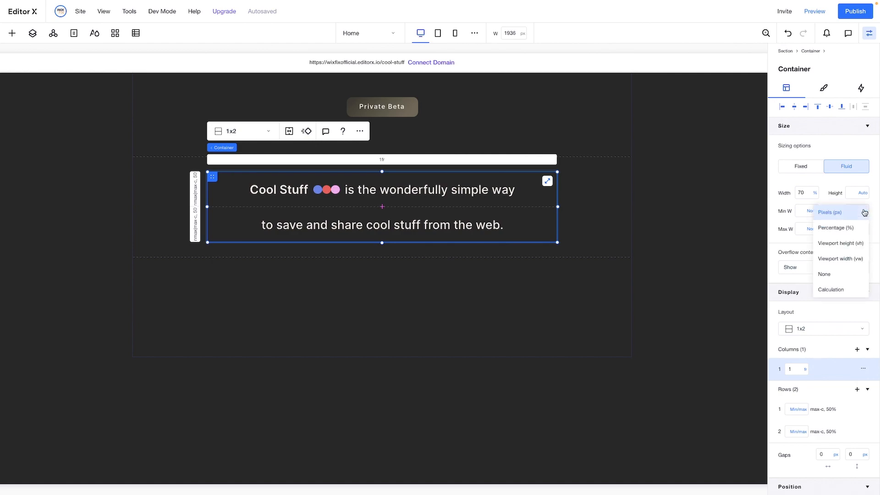
{"action": "left_click", "coordinate": [837, 279]}
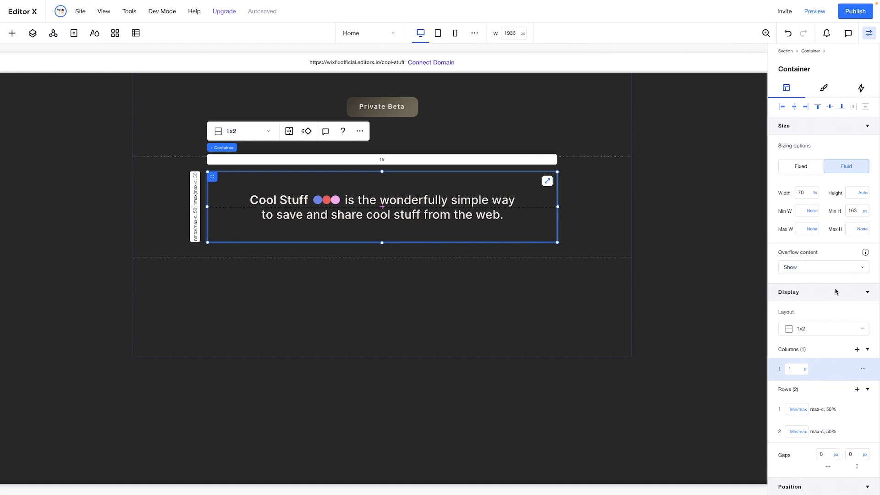
Set both rows of the 1x2 container to Min content with a 12 px row gap
{"action": "left_click", "coordinate": [805, 410]}
{"action": "left_click", "coordinate": [806, 365]}
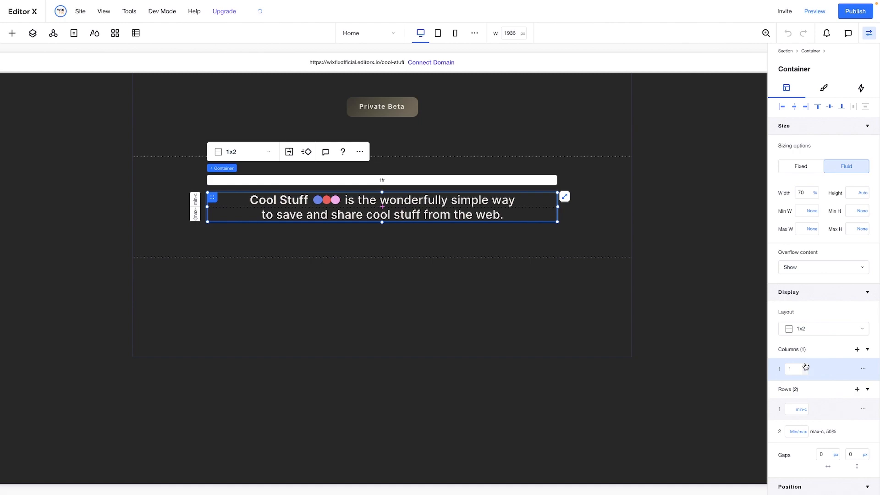
{"action": "left_click", "coordinate": [798, 432]}
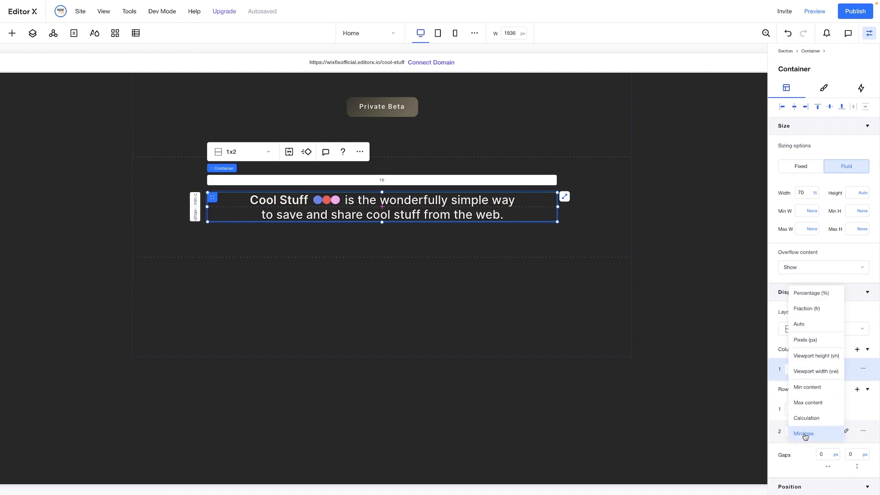
{"action": "left_click", "coordinate": [810, 394]}
{"action": "scroll", "coordinate": [810, 395], "scroll_direction": "down", "scroll_amount": 1}
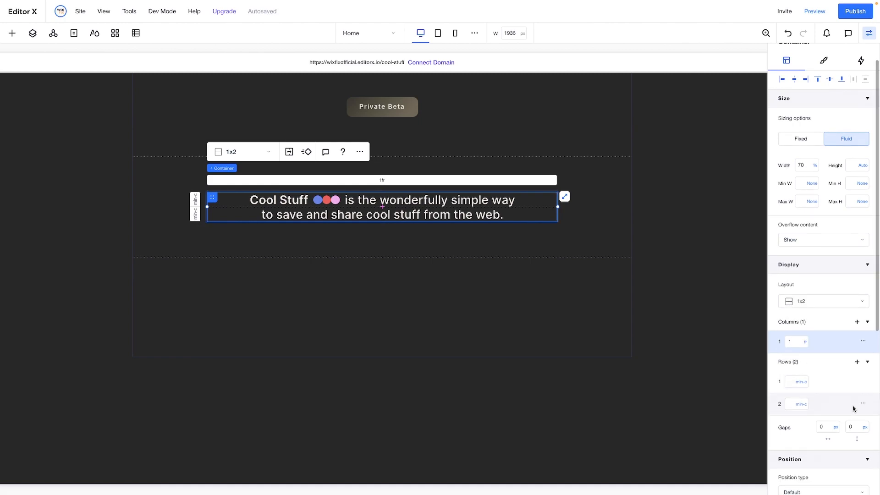
{"action": "left_click", "coordinate": [853, 428]}
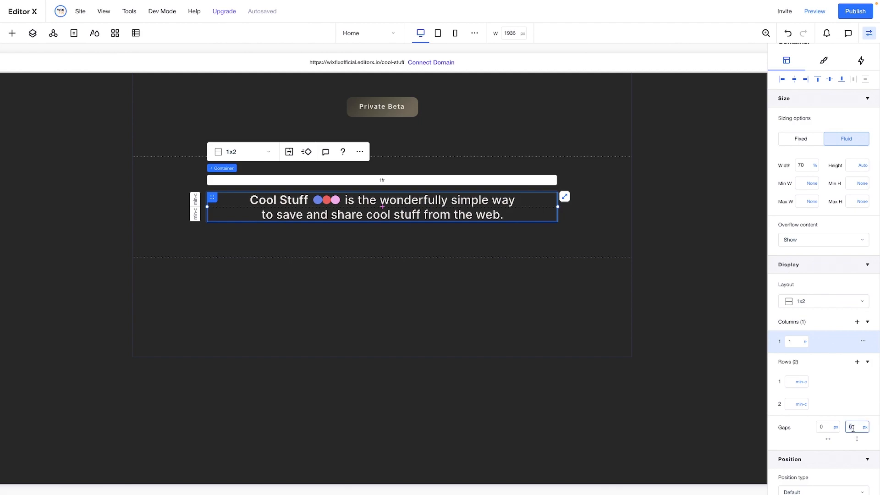
{"action": "key", "text": "Return"}
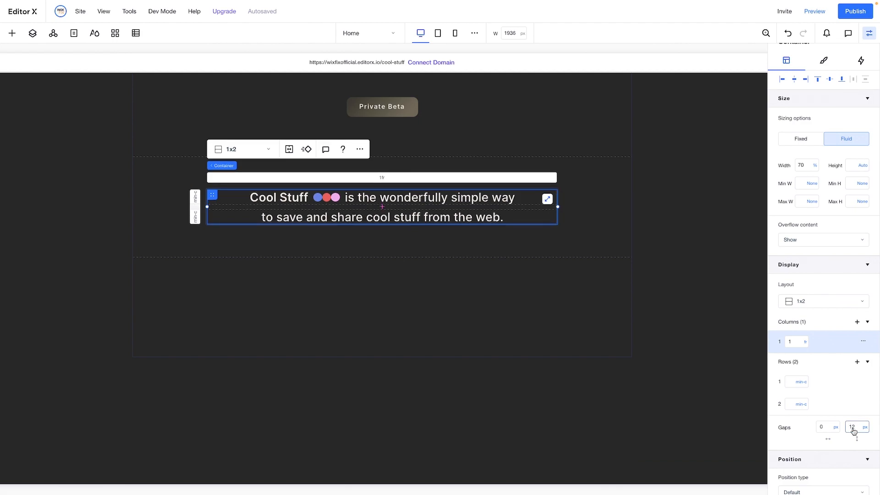
Copy the lines from "No social. No algorithms. No ads." through "Get early access" on the reference page
{"action": "left_click", "coordinate": [601, 202]}
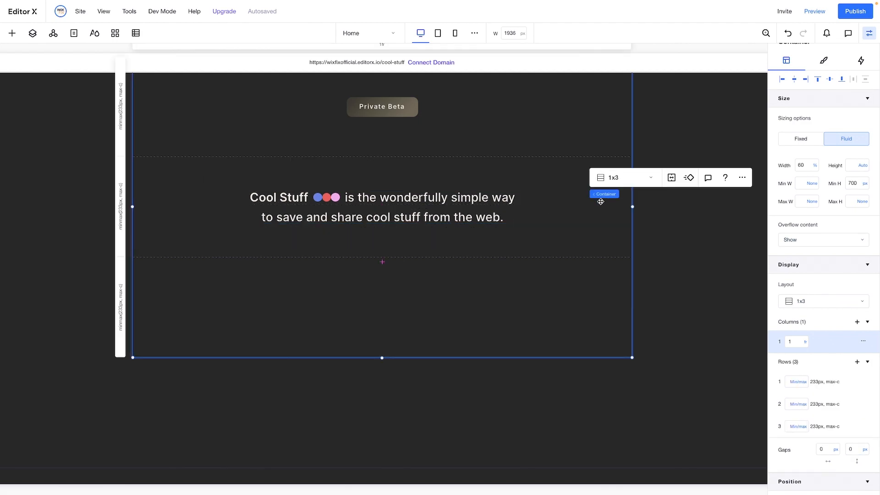
{"action": "left_click", "coordinate": [482, 205]}
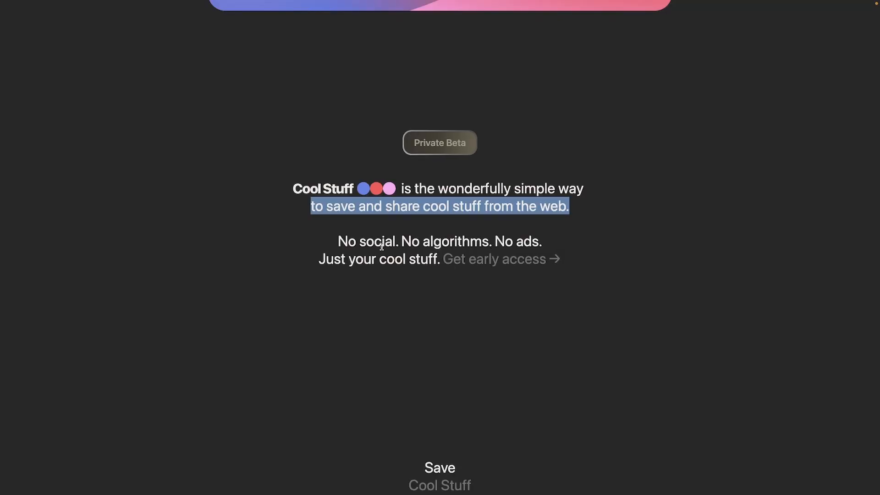
{"action": "left_click_drag", "start_coordinate": [335, 242], "coordinate": [546, 263]}
{"action": "key", "text": "ctrl+c"}
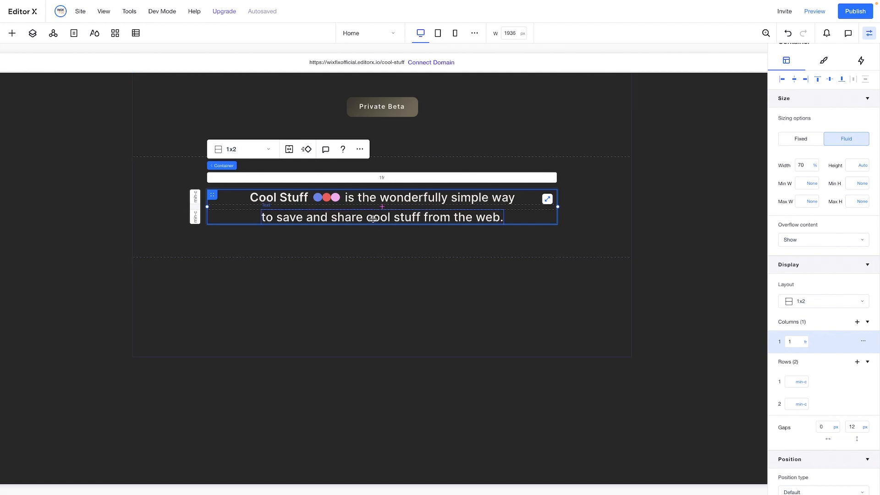
Copy the "to save and share cool stuff from the web." text element and paste it into the 1x3 container's third row
{"action": "left_click", "coordinate": [372, 219]}
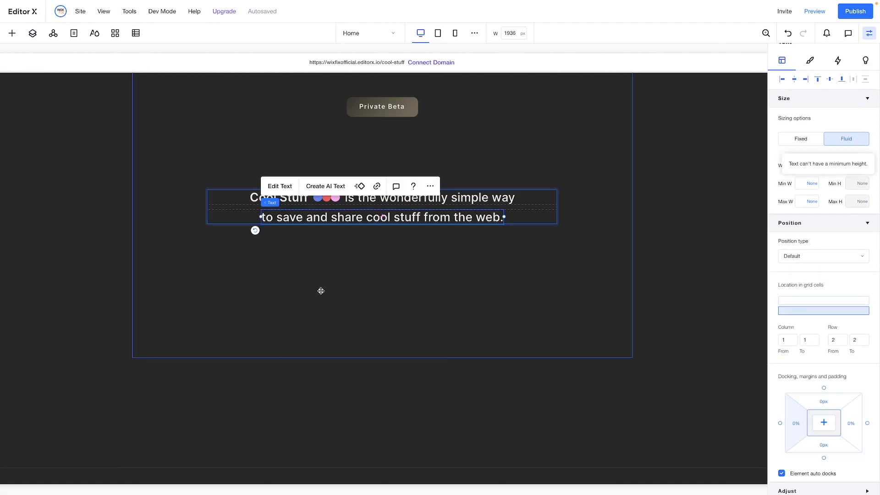
{"action": "left_click", "coordinate": [320, 291]}
{"action": "right_click", "coordinate": [373, 209]}
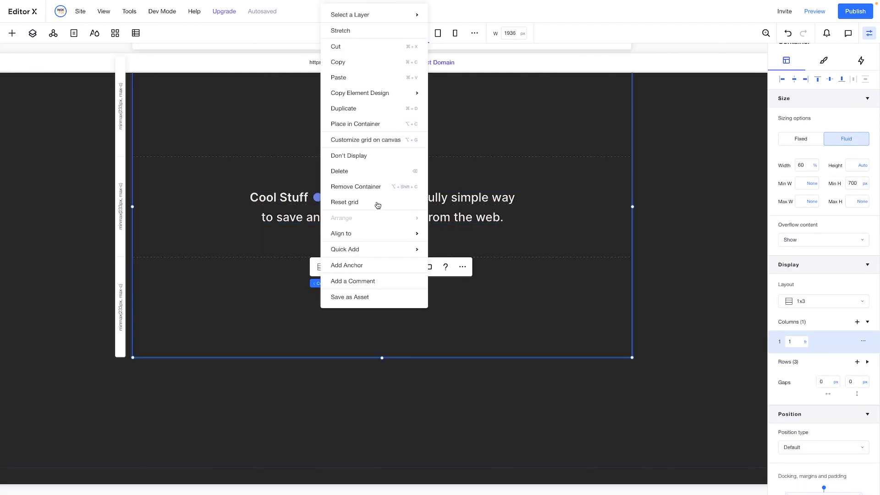
{"action": "left_click", "coordinate": [345, 78]}
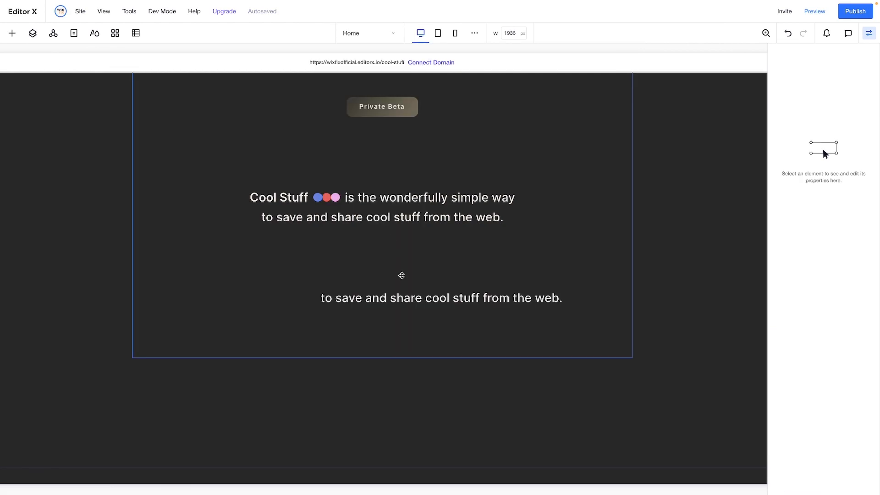
Replace the pasted text with the copied reference lines, break the line after "No ads.", and center-align the text
{"action": "double_click", "coordinate": [424, 296]}
{"action": "key", "text": "ctrl+v"}
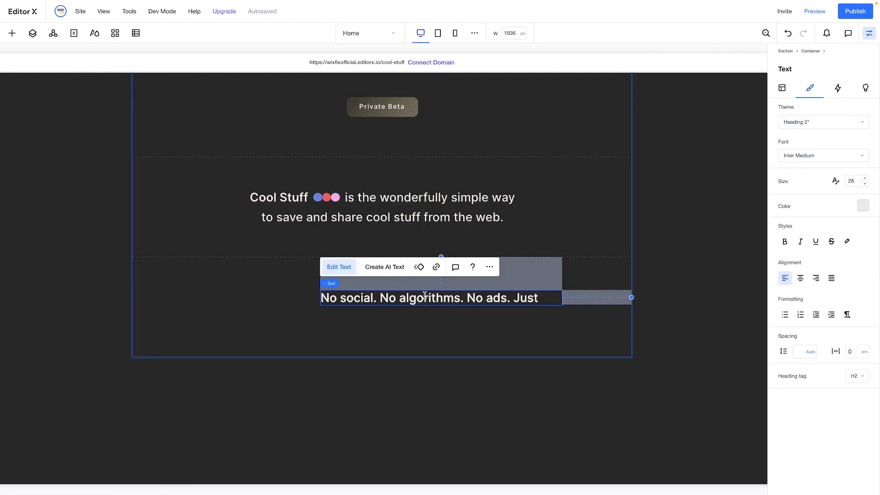
{"action": "left_click", "coordinate": [448, 299]}
{"action": "key", "text": "Return"}
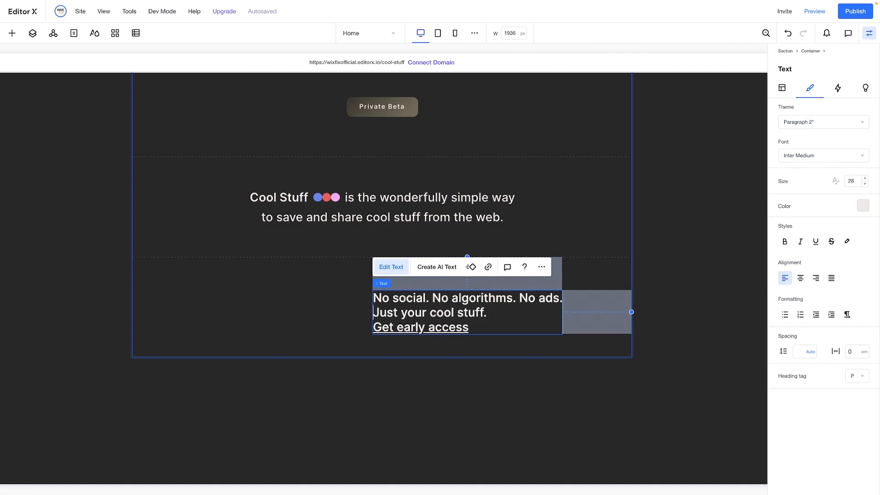
{"action": "key", "text": "ctrl+a"}
{"action": "left_click", "coordinate": [800, 278]}
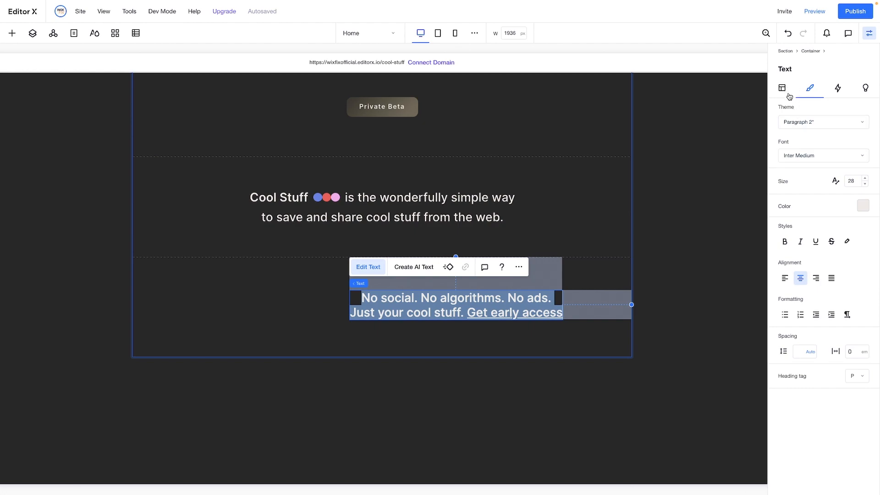
Remove the underline from "Get early access" and color it the theme's medium grey
{"action": "left_click", "coordinate": [470, 315]}
{"action": "left_click_drag", "start_coordinate": [467, 313], "coordinate": [562, 313]}
{"action": "left_click", "coordinate": [816, 243]}
{"action": "left_click", "coordinate": [862, 206]}
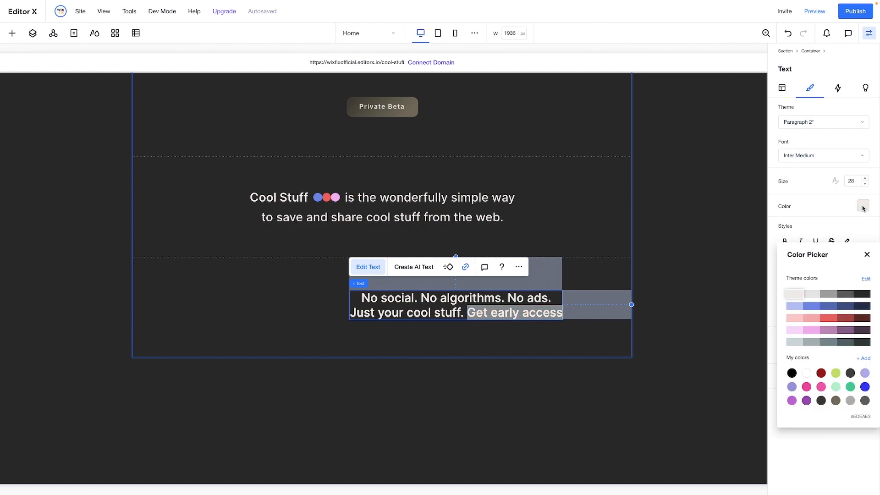
{"action": "left_click", "coordinate": [833, 296]}
{"action": "left_click", "coordinate": [488, 343]}
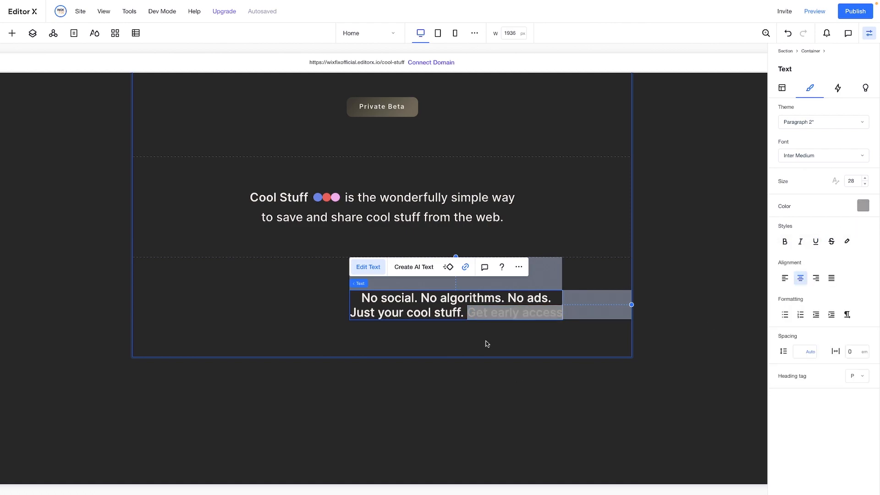
Center the "No social. No algorithms. No ads." text element vertically and horizontally in the third row
{"action": "left_click", "coordinate": [782, 88]}
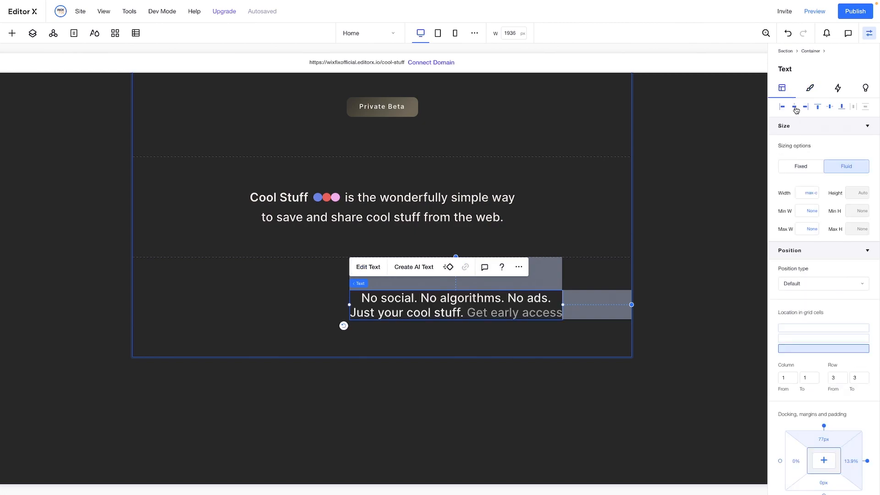
{"action": "left_click", "coordinate": [820, 110]}
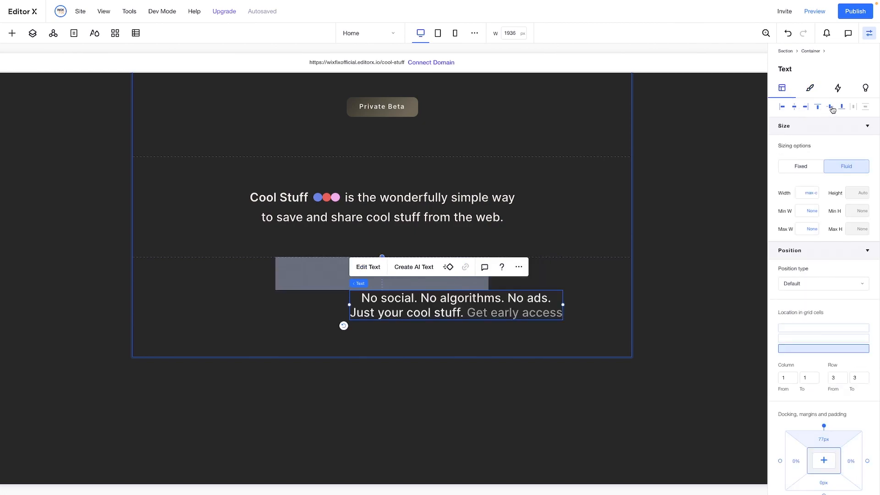
{"action": "left_click", "coordinate": [795, 106]}
Set all three rows of the outer 1x3 container to Min content
{"action": "left_click", "coordinate": [576, 272]}
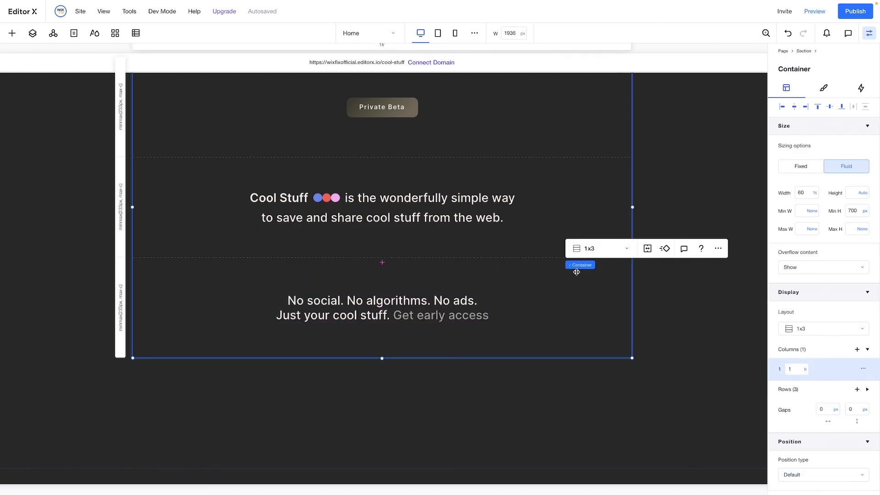
{"action": "scroll", "coordinate": [576, 271], "scroll_direction": "up", "scroll_amount": 3}
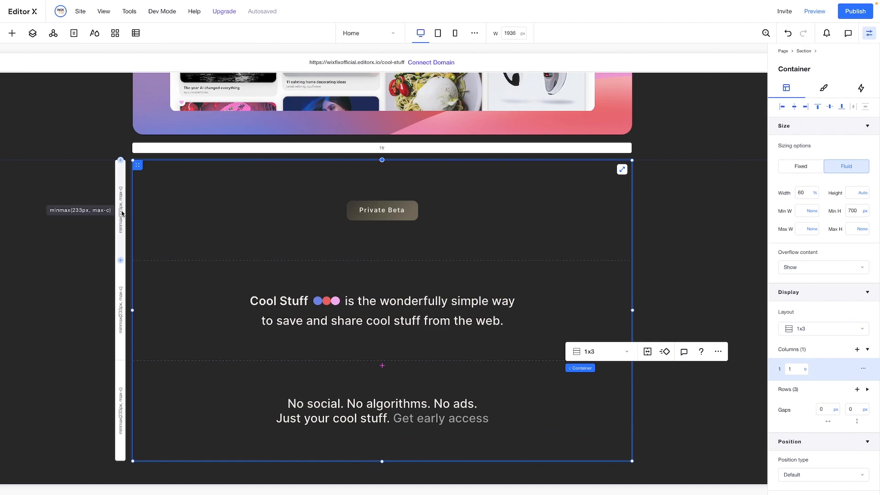
{"action": "left_click", "coordinate": [120, 210]}
{"action": "left_click", "coordinate": [807, 410]}
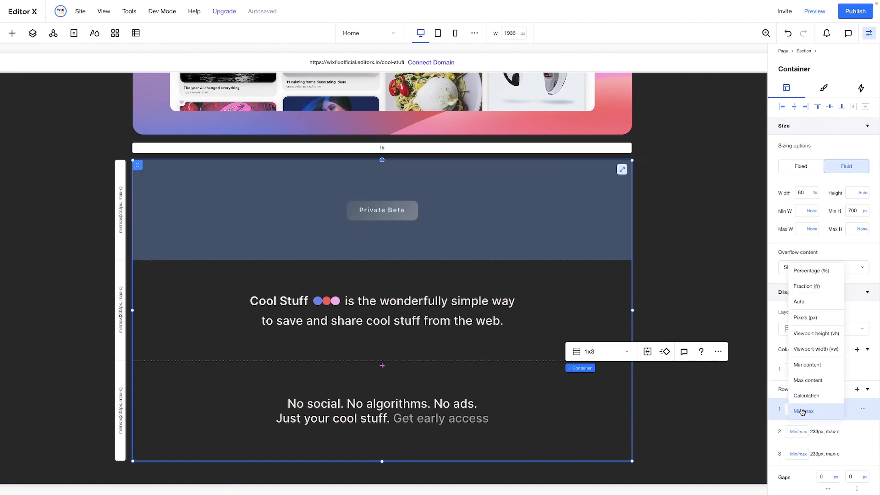
{"action": "left_click", "coordinate": [803, 370]}
{"action": "left_click", "coordinate": [799, 431]}
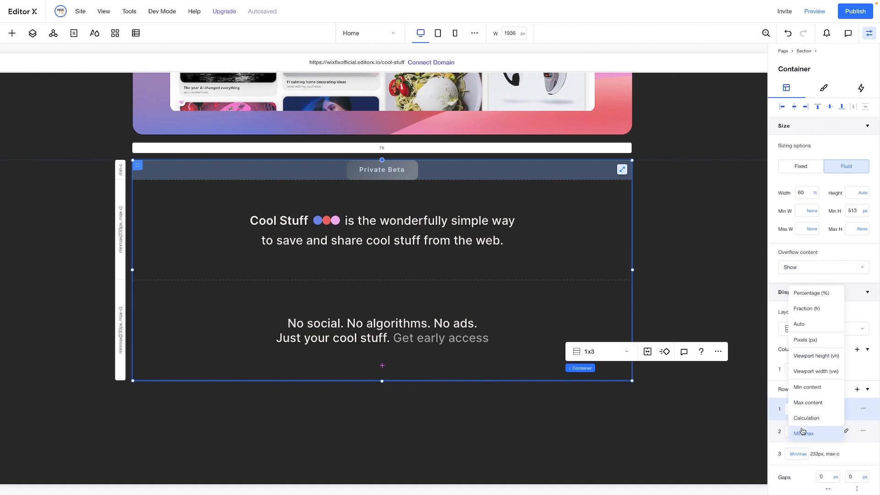
{"action": "left_click", "coordinate": [804, 388]}
{"action": "left_click", "coordinate": [799, 454]}
{"action": "left_click", "coordinate": [802, 410]}
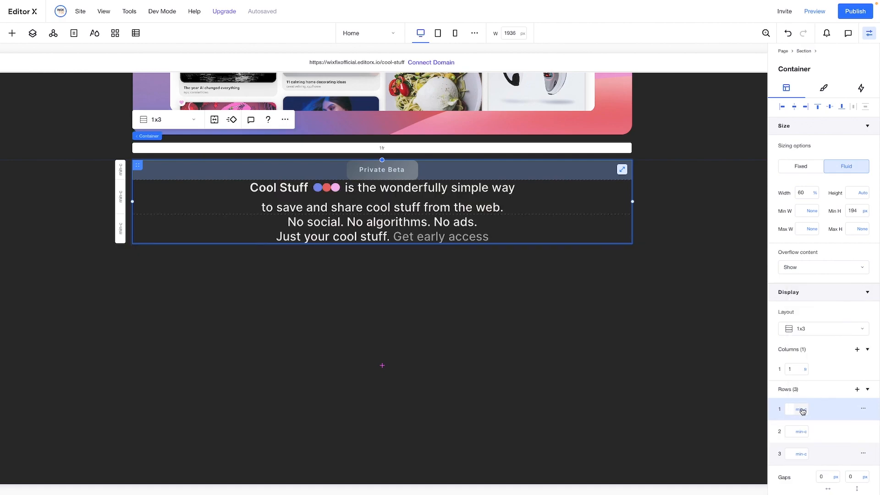
Set the row gap of the 1x3 container to 42 px
{"action": "scroll", "coordinate": [853, 366], "scroll_direction": "down", "scroll_amount": 3}
{"action": "left_click", "coordinate": [852, 362]}
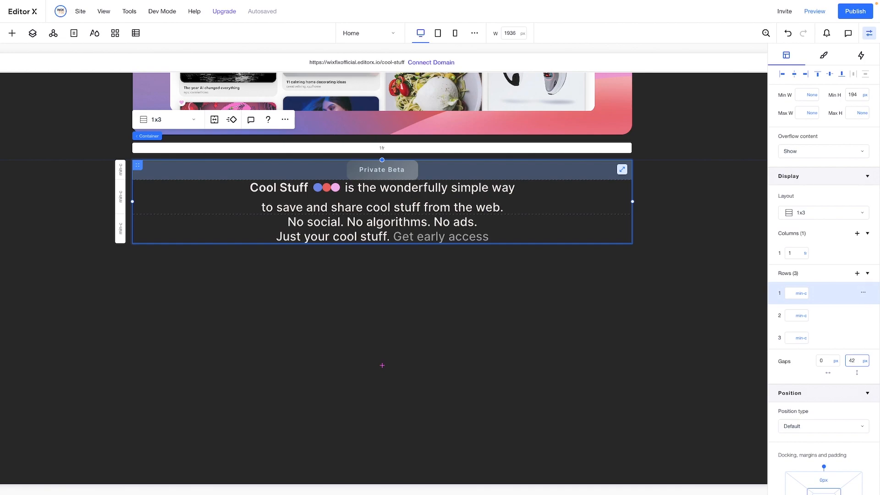
{"action": "key", "text": "Return"}
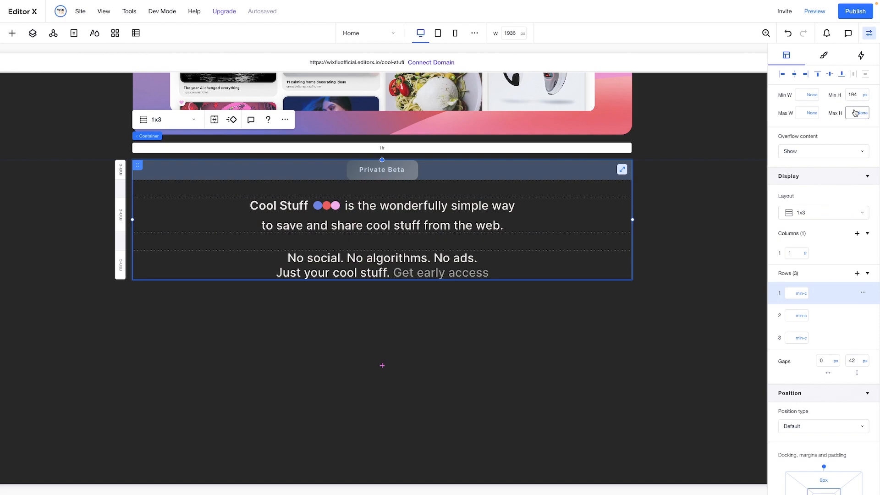
Set the 1x3 container's minimum height to None and its top and bottom margins to 60 px
{"action": "left_click", "coordinate": [865, 95]}
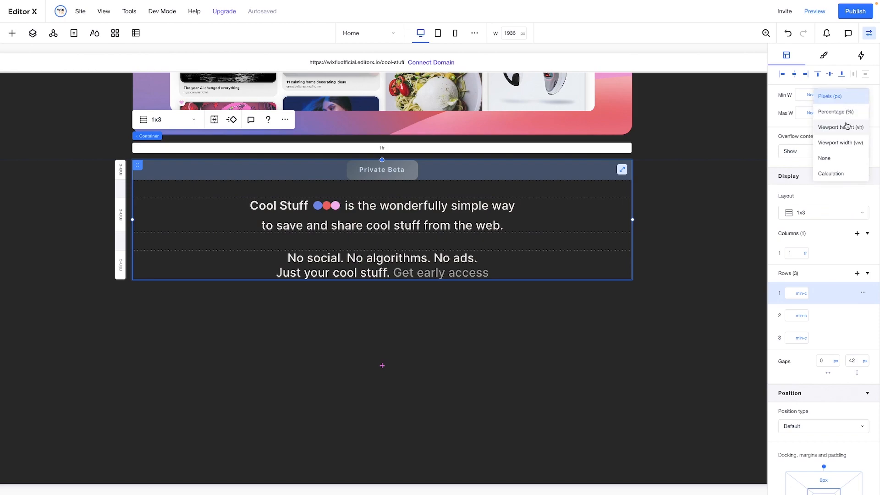
{"action": "left_click", "coordinate": [831, 160]}
{"action": "scroll", "coordinate": [838, 293], "scroll_direction": "down", "scroll_amount": 3}
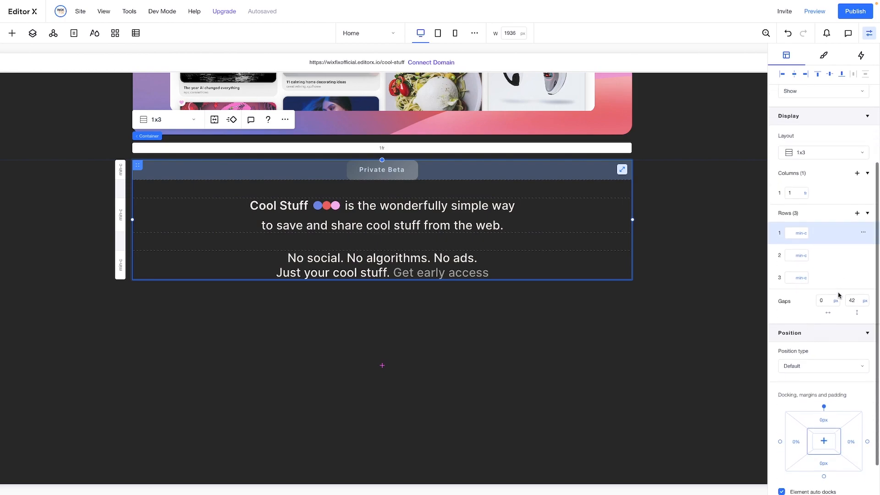
{"action": "left_click", "coordinate": [824, 379]}
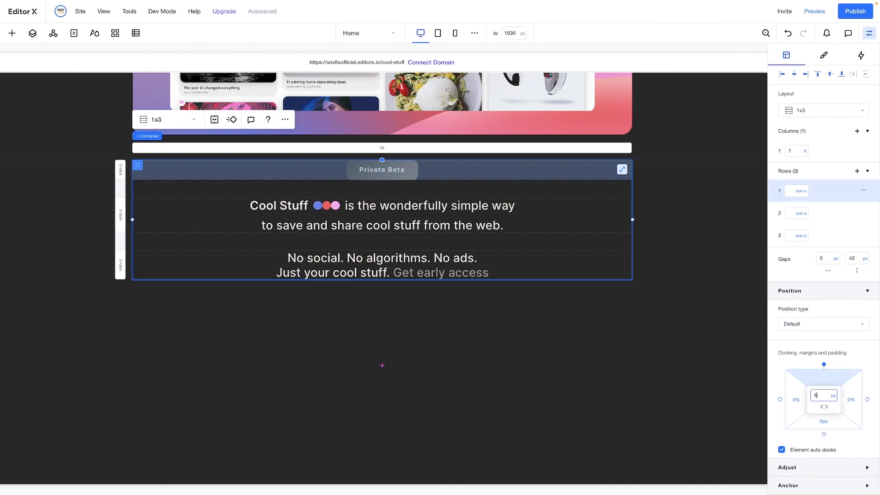
{"action": "type", "text": "60"}
{"action": "key", "text": "Return"}
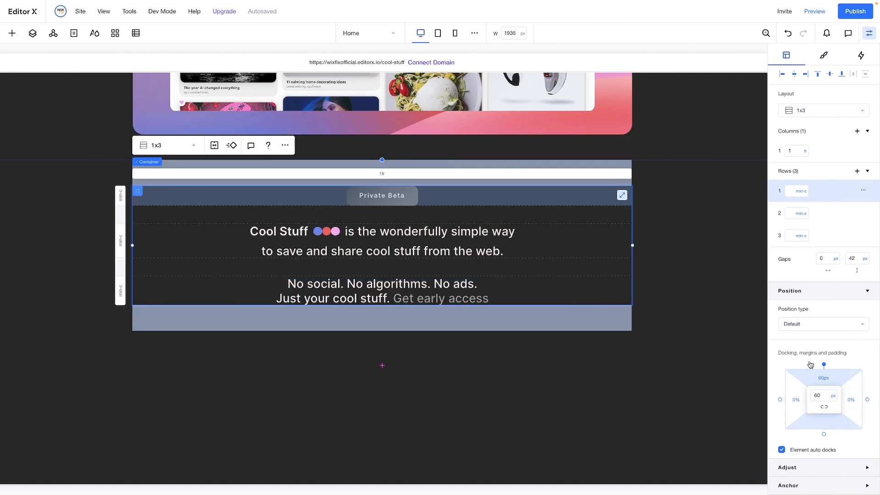
Increase the 1x3 container's top and bottom margins to 200 px
{"action": "left_click", "coordinate": [822, 378]}
{"action": "type", "text": "20"}
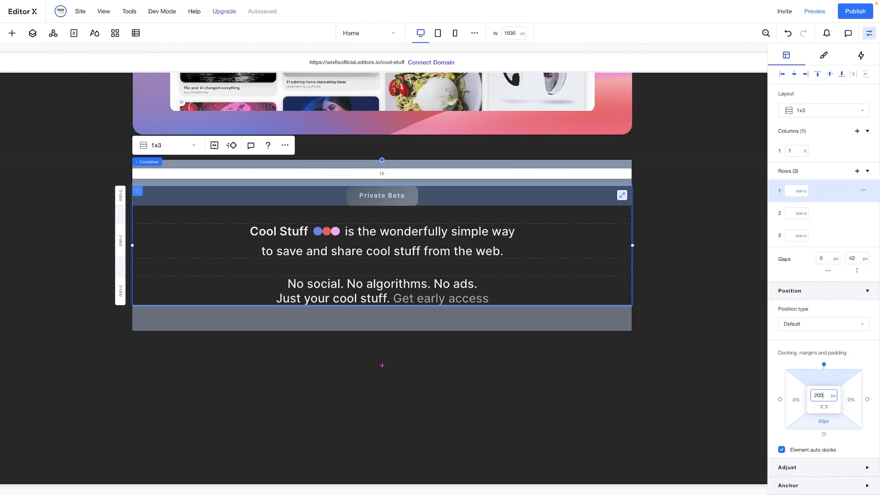
{"action": "type", "text": "0"}
{"action": "key", "text": "Return"}
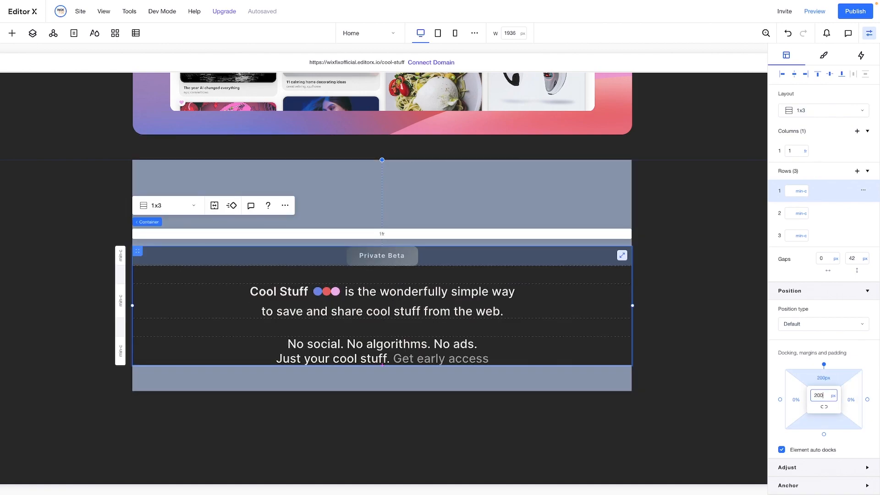
Set the minimum height of the section surrounding the intro container to None
{"action": "left_click", "coordinate": [688, 310]}
{"action": "left_click", "coordinate": [867, 148]}
{"action": "left_click", "coordinate": [866, 149]}
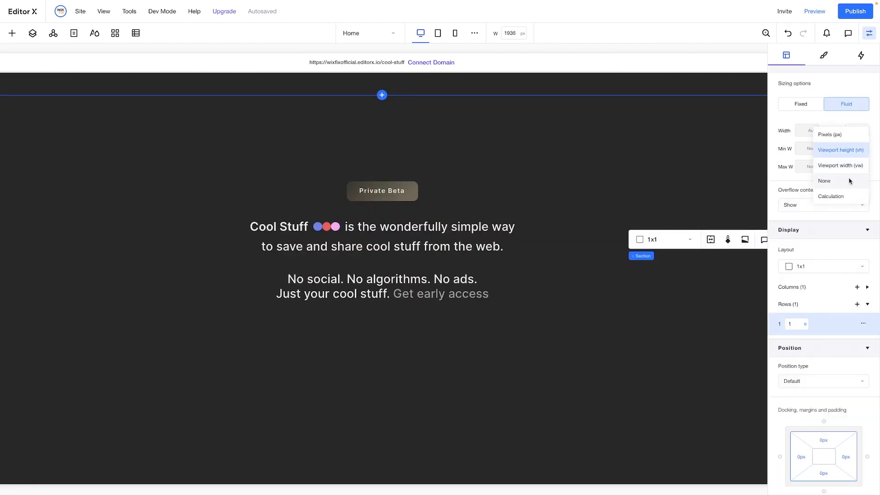
{"action": "left_click", "coordinate": [854, 177]}
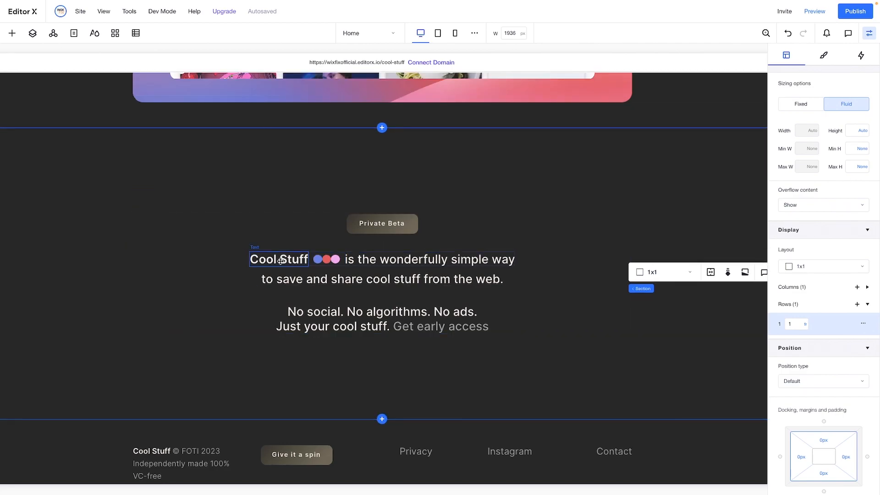
Change the font of the "Cool Stuff" heading beside the inline logo to Inter Extra Bold
{"action": "left_click", "coordinate": [281, 260]}
{"action": "double_click", "coordinate": [280, 260]}
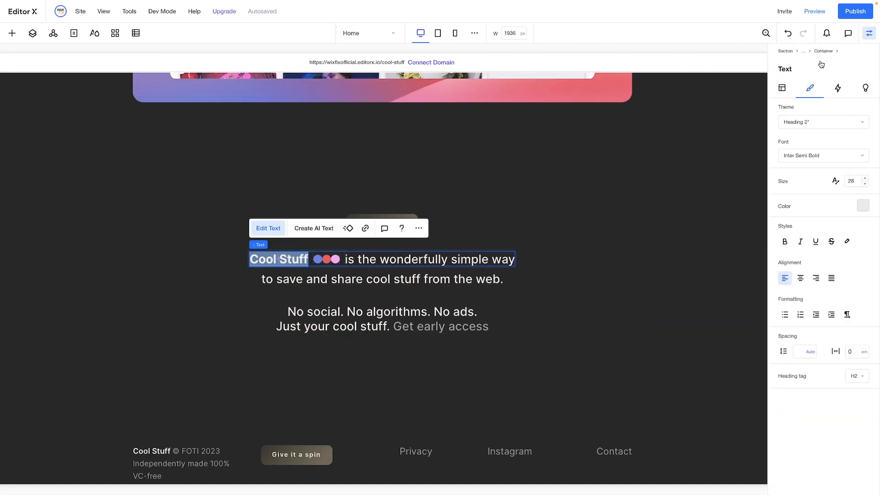
{"action": "left_click", "coordinate": [823, 156]}
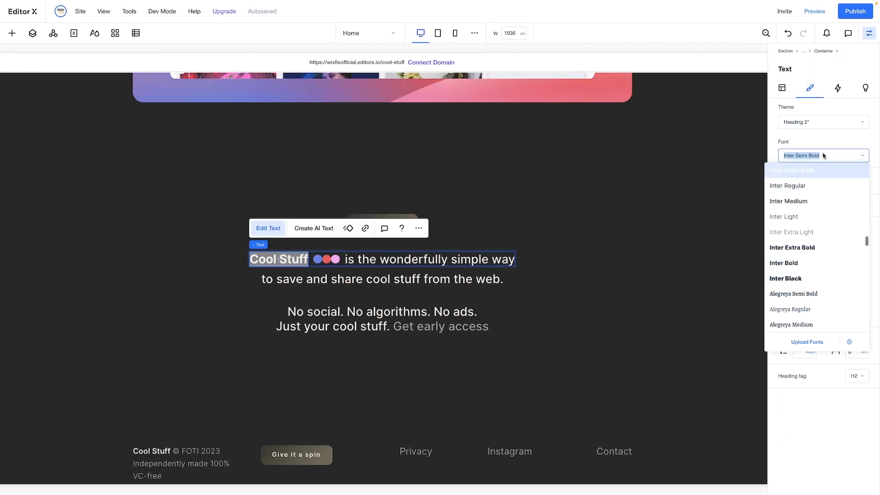
{"action": "left_click", "coordinate": [814, 248]}
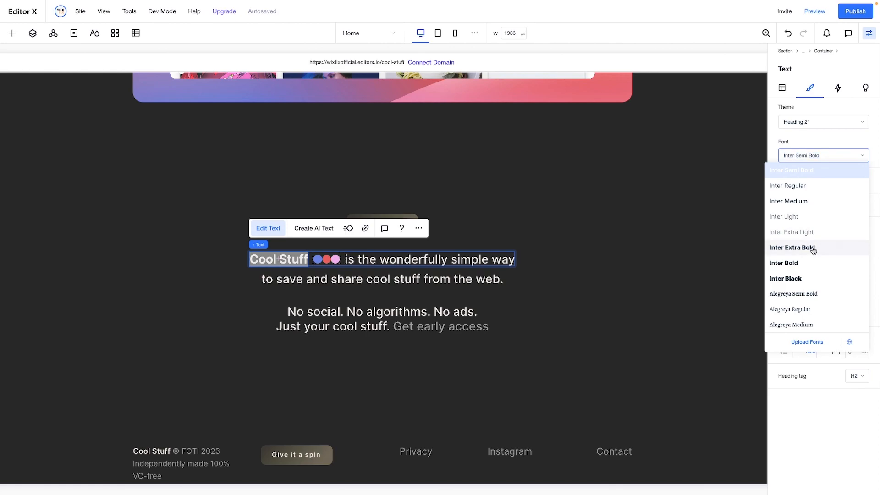
{"action": "left_click", "coordinate": [671, 253]}
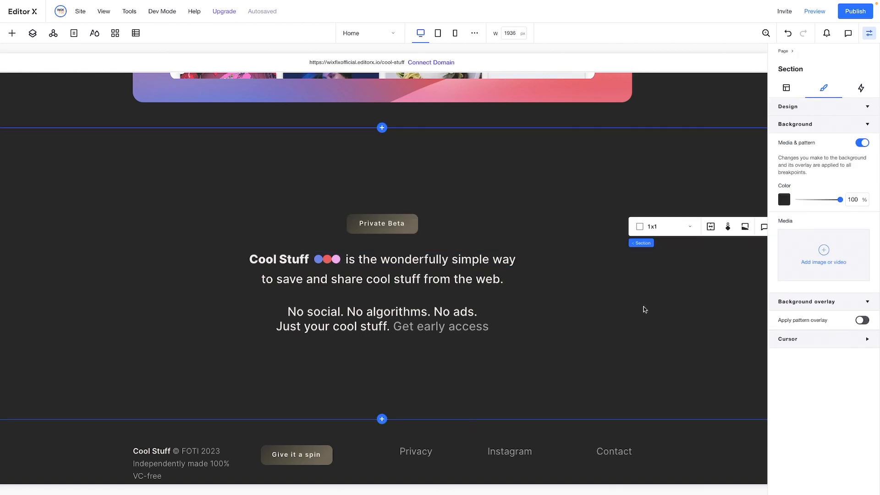
Switch to the reference page and examine how its Save, Search and Share sections scroll around the central phone card
{"action": "scroll", "coordinate": [605, 327], "scroll_direction": "down", "scroll_amount": 1}
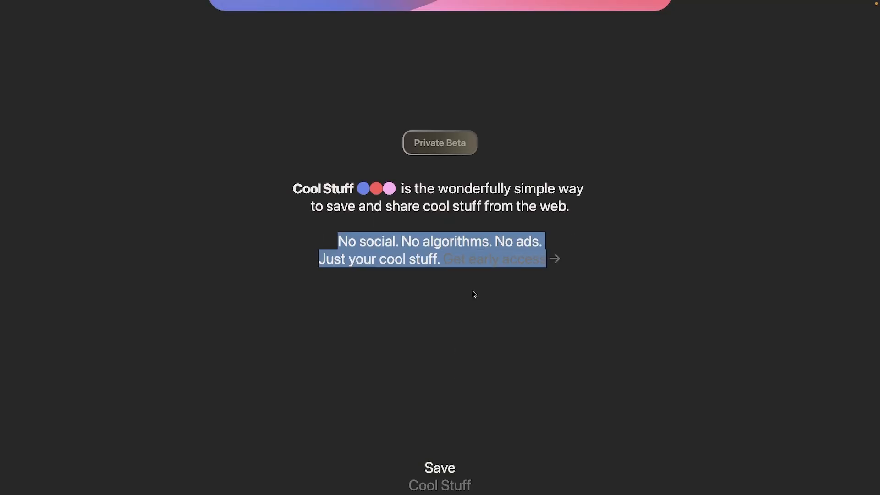
{"action": "scroll", "coordinate": [475, 293], "scroll_direction": "down", "scroll_amount": 5}
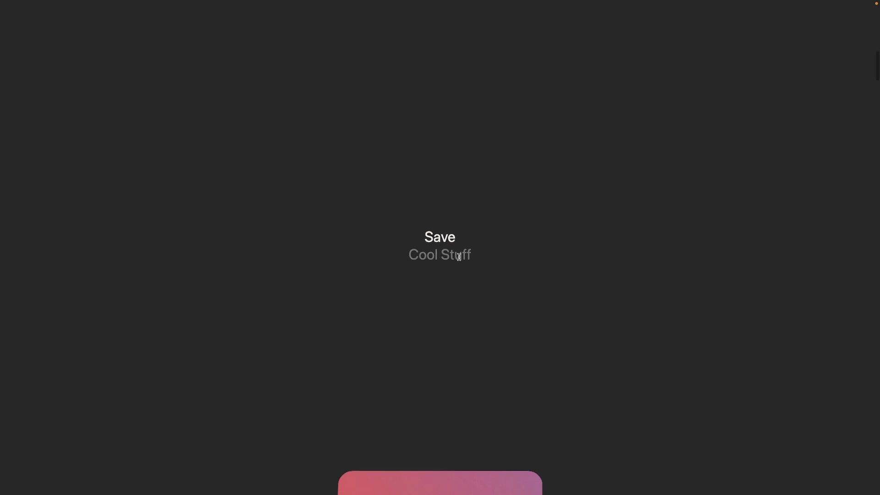
{"action": "scroll", "coordinate": [459, 257], "scroll_direction": "down", "scroll_amount": 4}
{"action": "scroll", "coordinate": [459, 260], "scroll_direction": "down", "scroll_amount": 3}
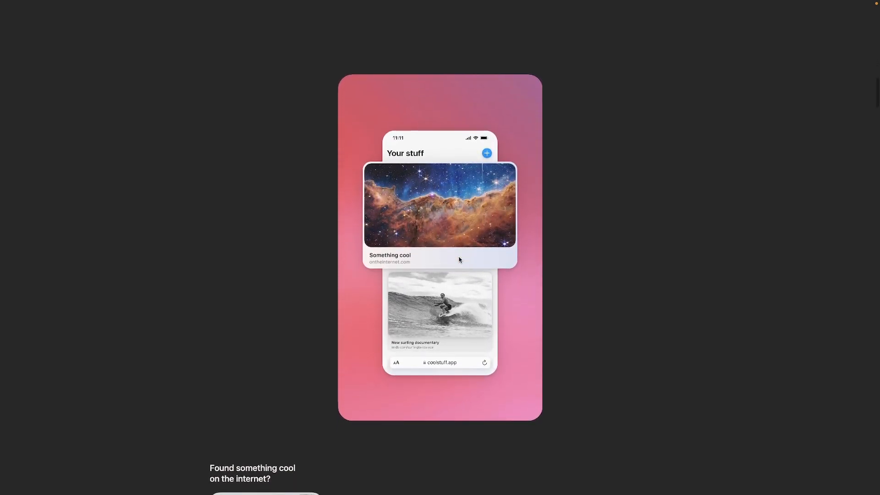
{"action": "scroll", "coordinate": [459, 259], "scroll_direction": "down", "scroll_amount": 5}
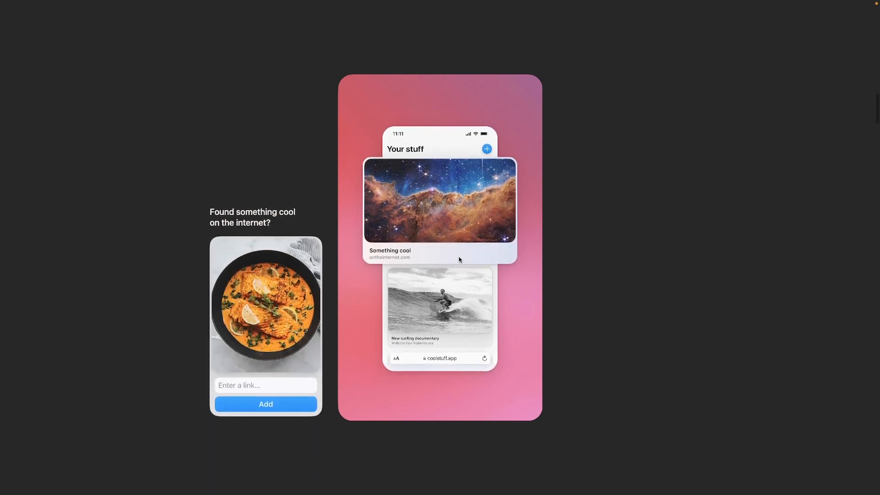
{"action": "scroll", "coordinate": [459, 260], "scroll_direction": "down", "scroll_amount": 10}
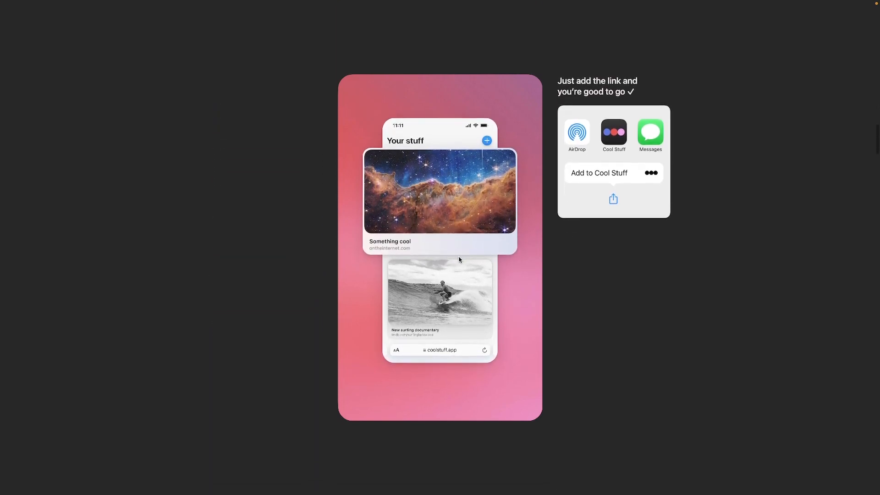
{"action": "scroll", "coordinate": [460, 259], "scroll_direction": "down", "scroll_amount": 10}
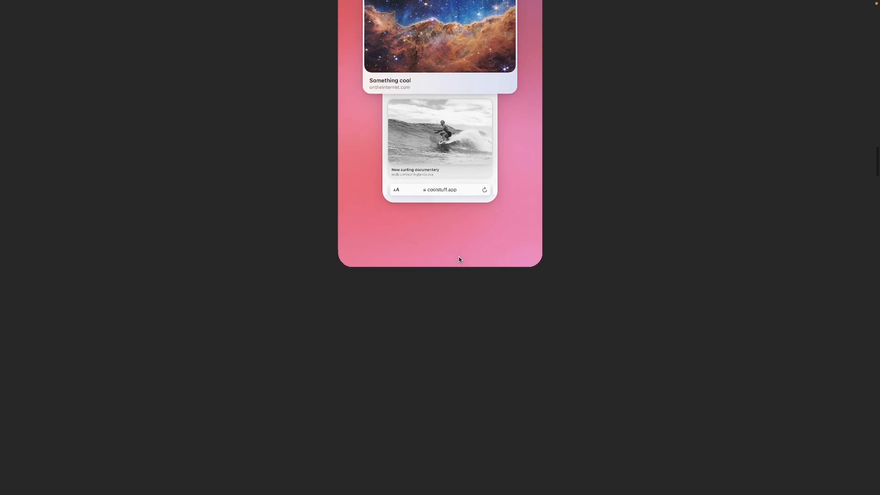
{"action": "scroll", "coordinate": [460, 259], "scroll_direction": "down", "scroll_amount": 5}
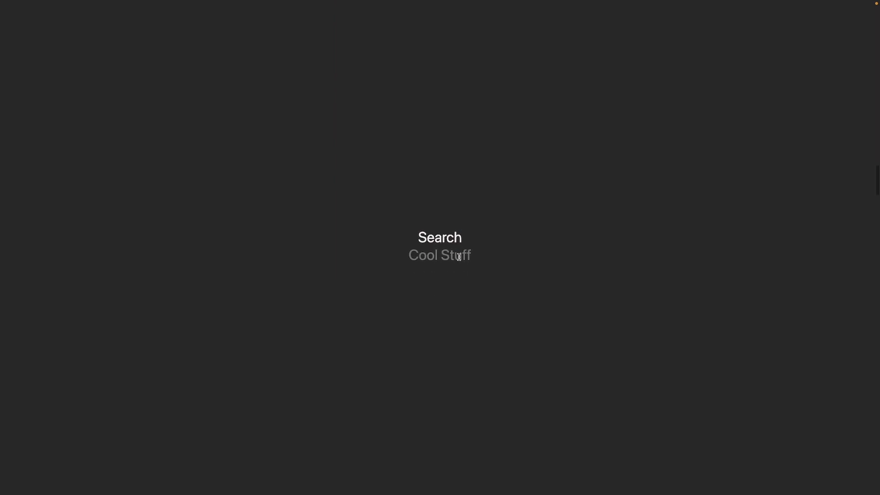
{"action": "scroll", "coordinate": [459, 257], "scroll_direction": "down", "scroll_amount": 10}
{"action": "scroll", "coordinate": [459, 260], "scroll_direction": "down", "scroll_amount": 15}
{"action": "scroll", "coordinate": [460, 259], "scroll_direction": "down", "scroll_amount": 15}
{"action": "scroll", "coordinate": [459, 259], "scroll_direction": "down", "scroll_amount": 15}
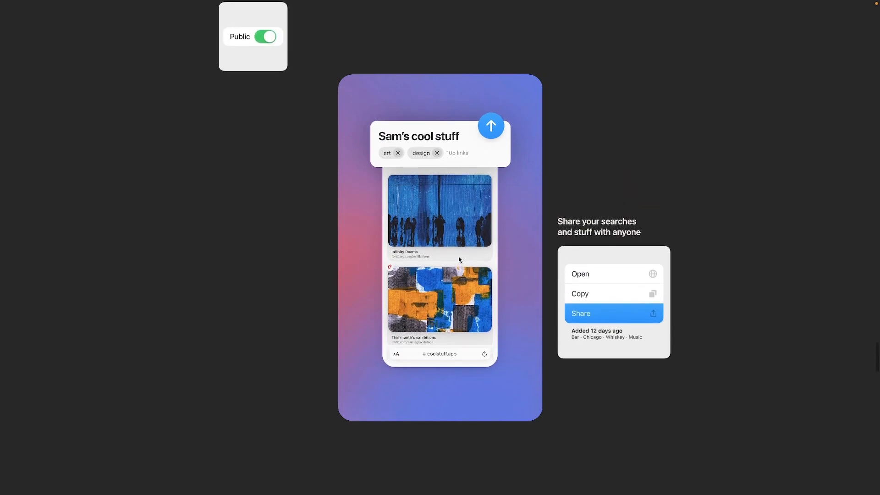
{"action": "scroll", "coordinate": [460, 260], "scroll_direction": "up", "scroll_amount": 10}
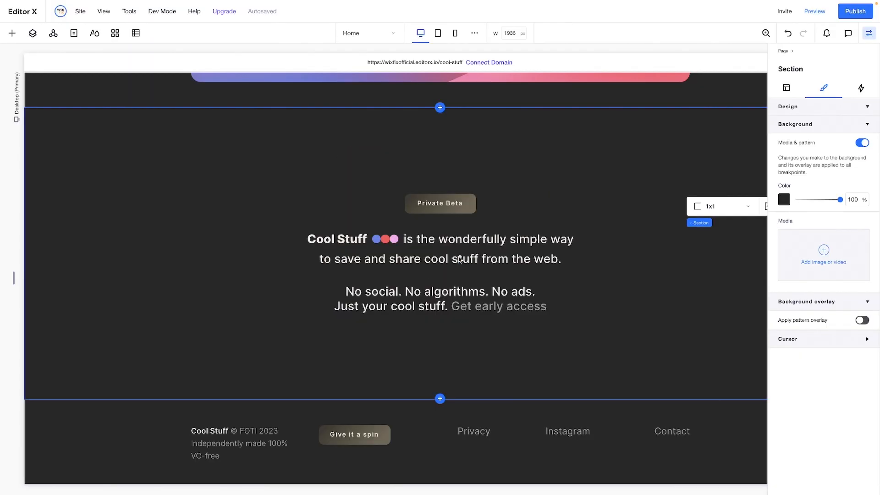
Add a blank section below the intro section in the editor and give it the theme's darkest background color, #1C1C1C
{"action": "left_click", "coordinate": [439, 399]}
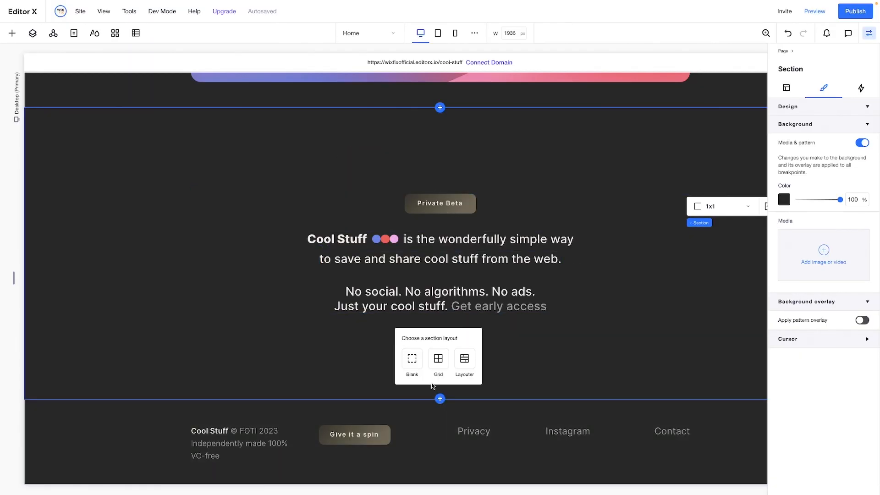
{"action": "left_click", "coordinate": [411, 359]}
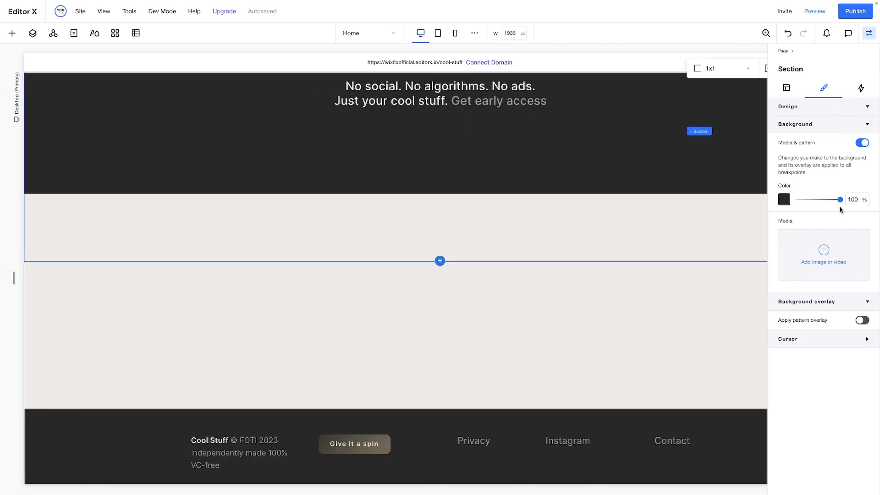
{"action": "left_click", "coordinate": [784, 204]}
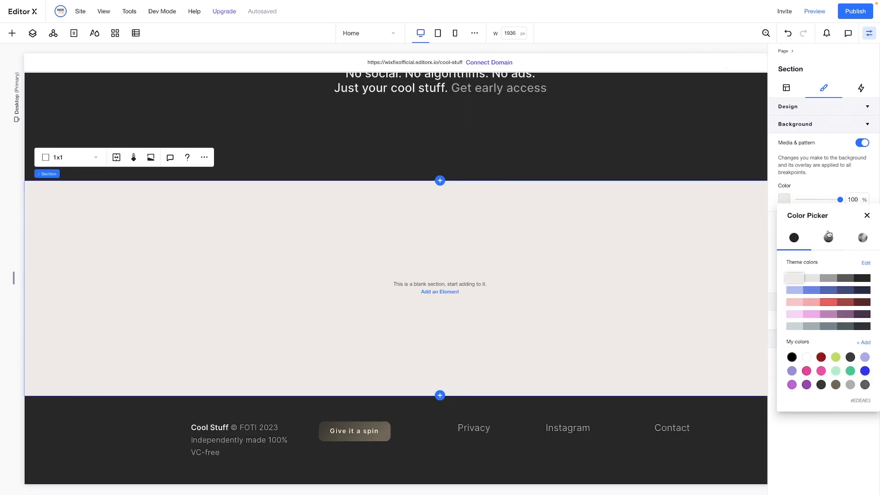
{"action": "left_click", "coordinate": [862, 277]}
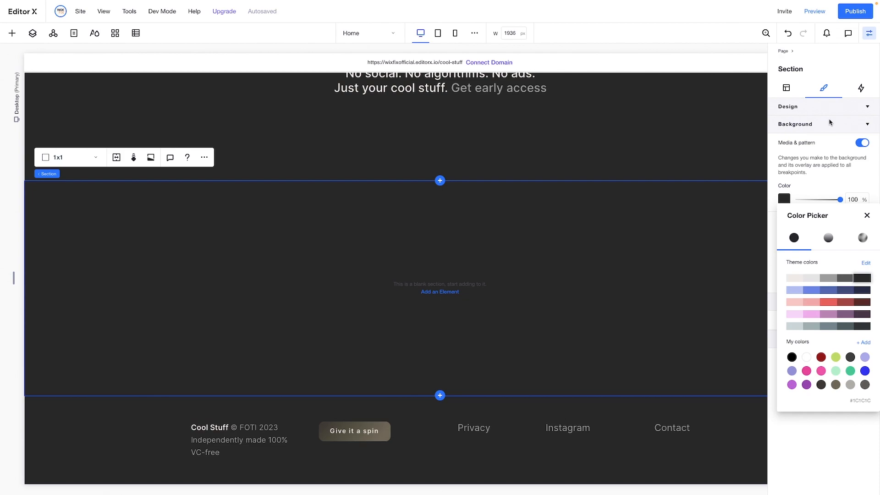
Set the new blank section's minimum height to 350 vh
{"action": "left_click", "coordinate": [787, 88]}
{"action": "left_click", "coordinate": [787, 88]}
{"action": "left_click", "coordinate": [855, 192]}
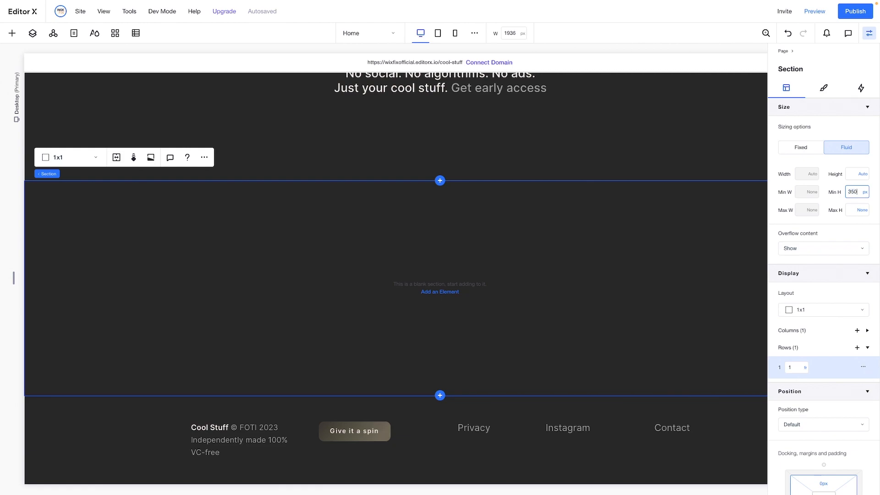
{"action": "type", "text": "350vh"}
{"action": "key", "text": "Return"}
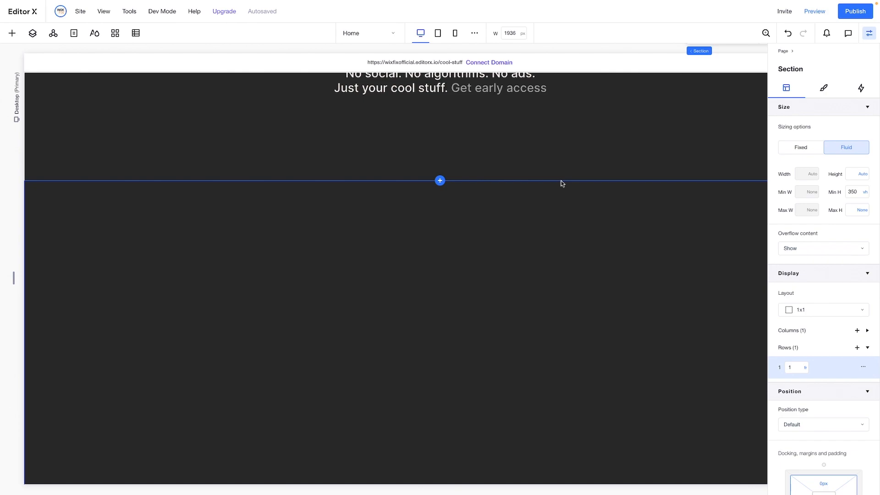
Add a container to the new section with a width of 60% and a minimum height of 350 vh
{"action": "scroll", "coordinate": [560, 183], "scroll_direction": "down", "scroll_amount": 1}
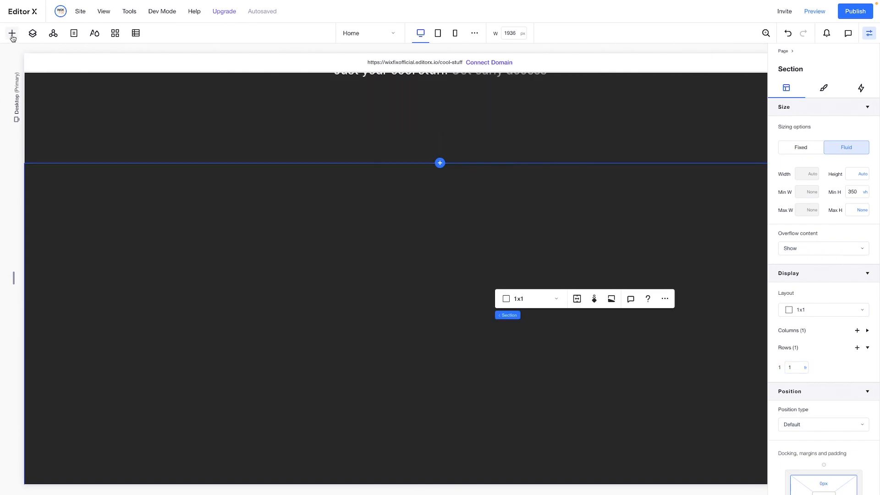
{"action": "left_click_drag", "start_coordinate": [130, 215], "coordinate": [443, 328]}
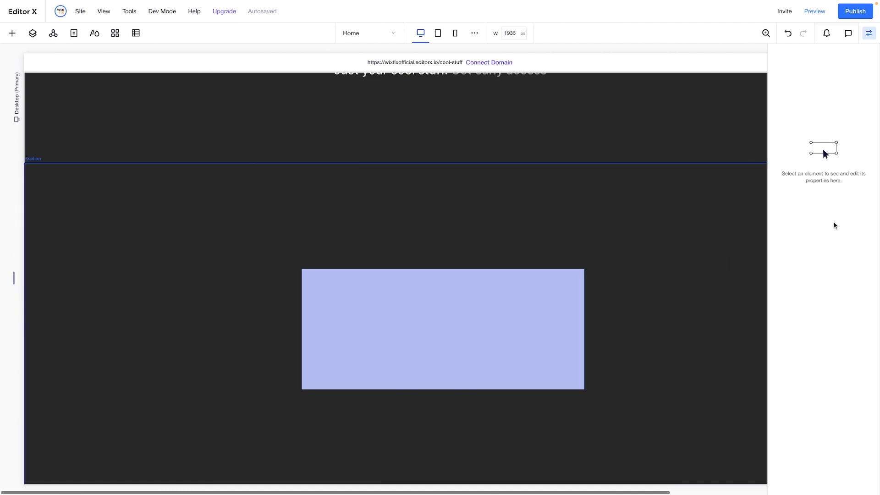
{"action": "left_click", "coordinate": [807, 193]}
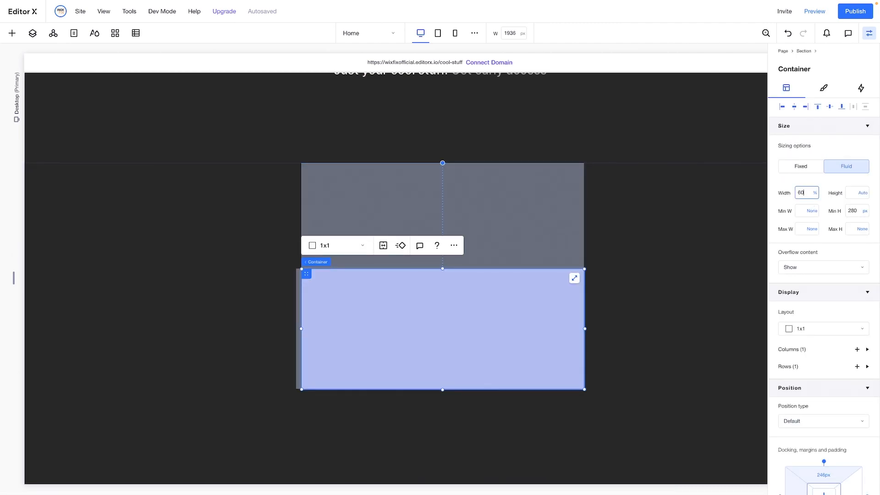
{"action": "key", "text": "Return"}
{"action": "left_click", "coordinate": [854, 211]}
{"action": "type", "text": "350vh"}
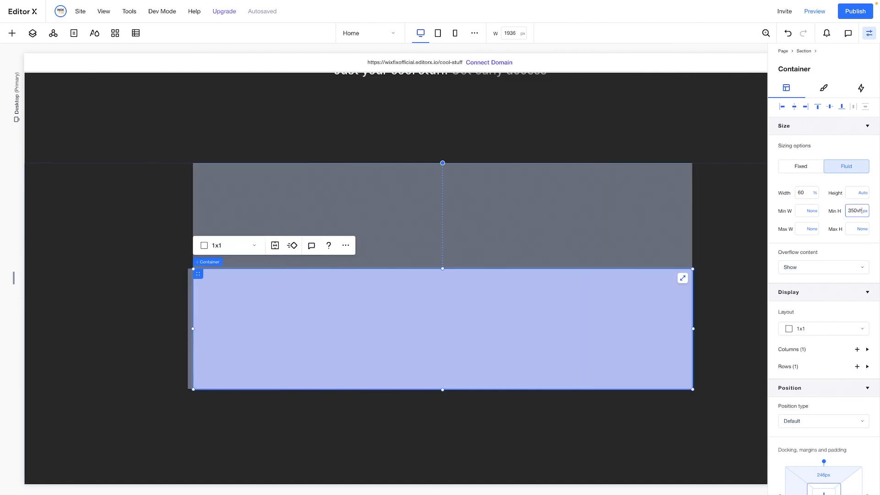
{"action": "key", "text": "Return"}
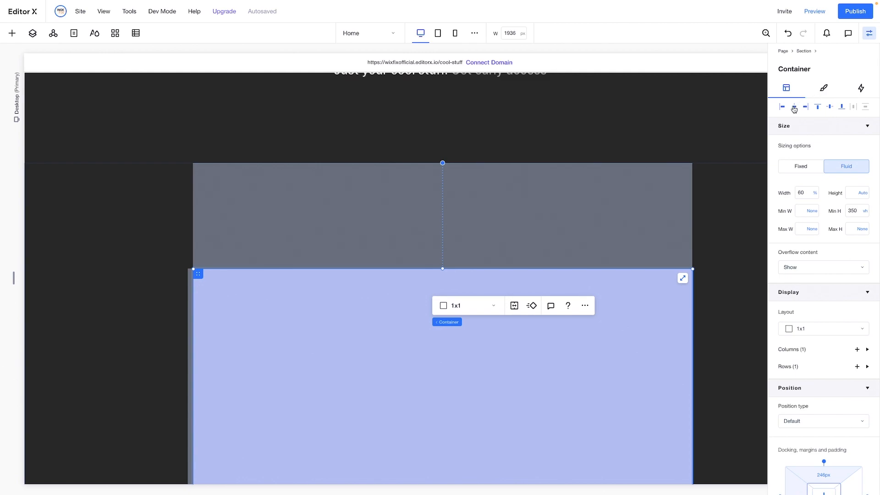
Center the container horizontally at the top of its section and set its background opacity to 0%
{"action": "left_click", "coordinate": [795, 108]}
{"action": "left_click", "coordinate": [823, 89]}
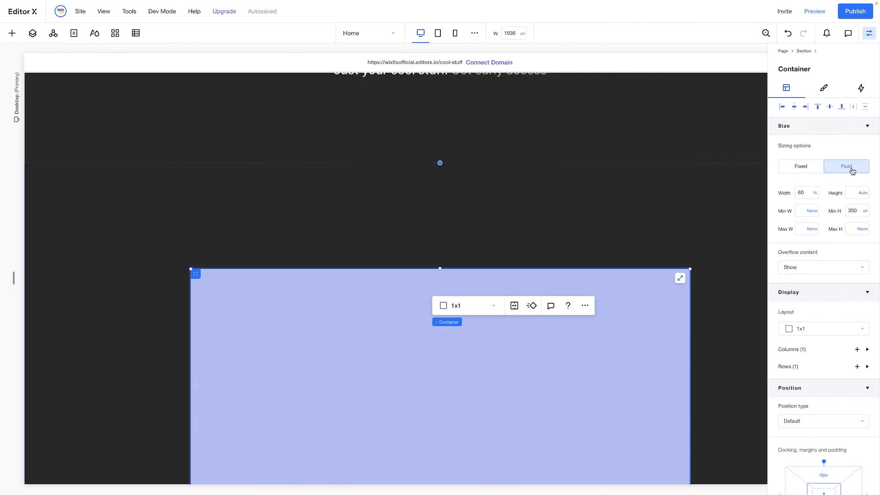
{"action": "left_click", "coordinate": [856, 156]}
{"action": "type", "text": "0"}
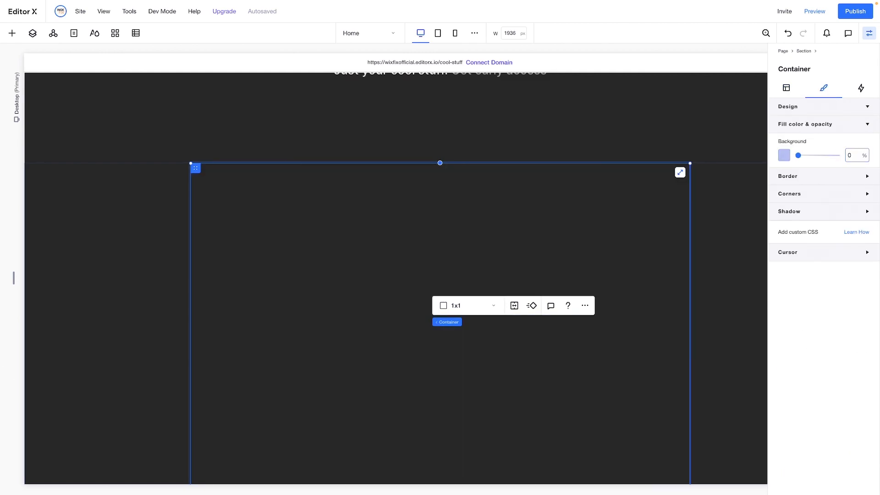
Divide the tall container into a 1x3 grid and set its first row's minimum height to 100 vh
{"action": "left_click", "coordinate": [453, 305]}
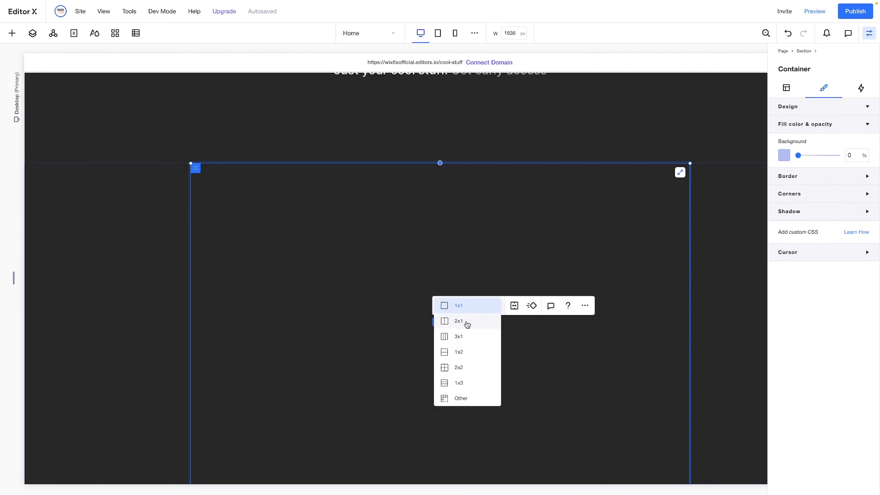
{"action": "left_click", "coordinate": [474, 382]}
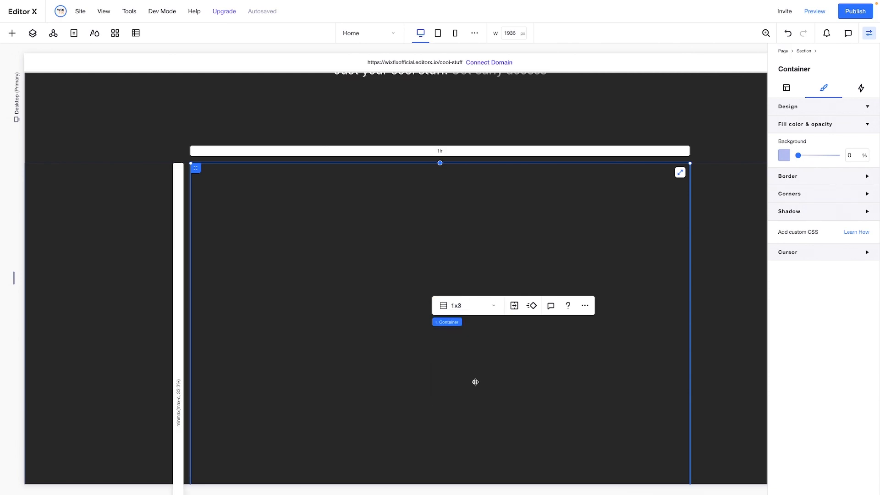
{"action": "scroll", "coordinate": [398, 271], "scroll_direction": "down", "scroll_amount": 2}
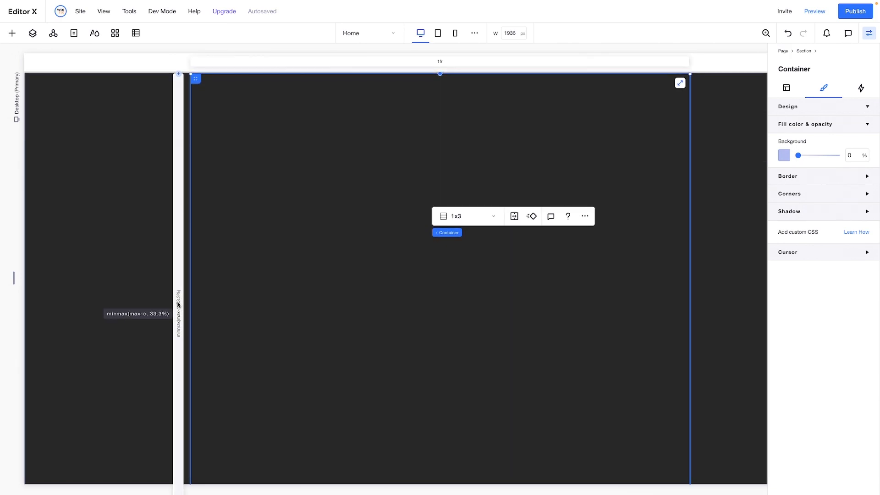
{"action": "left_click", "coordinate": [178, 304]}
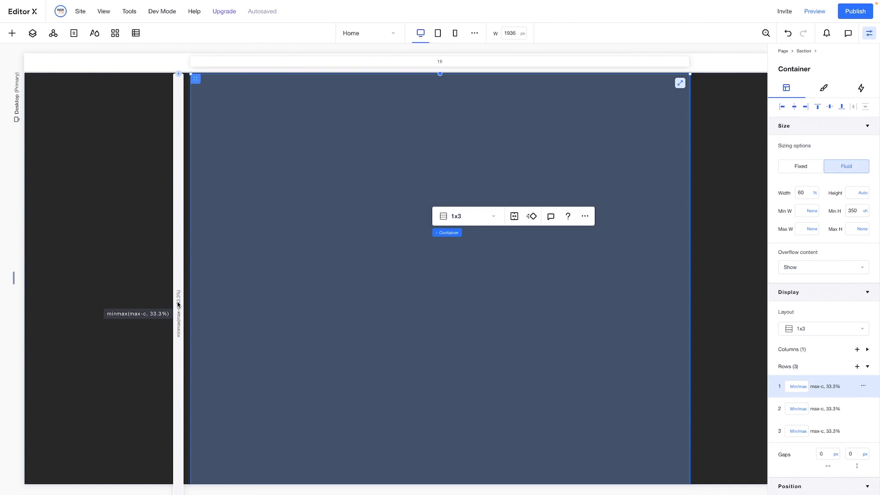
{"action": "left_click", "coordinate": [799, 390]}
{"action": "left_click", "coordinate": [812, 386]}
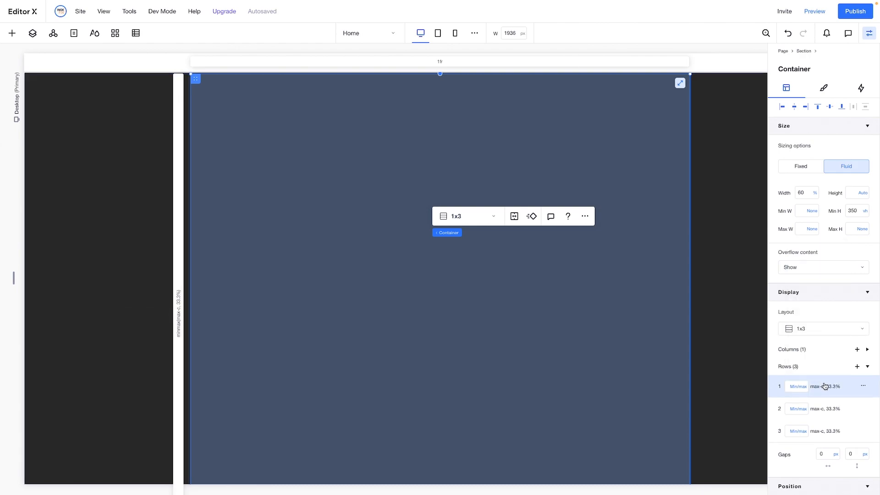
{"action": "type", "text": "100vh"}
Set the minimum height of the container's second row to 100 vh
{"action": "left_click", "coordinate": [823, 409]}
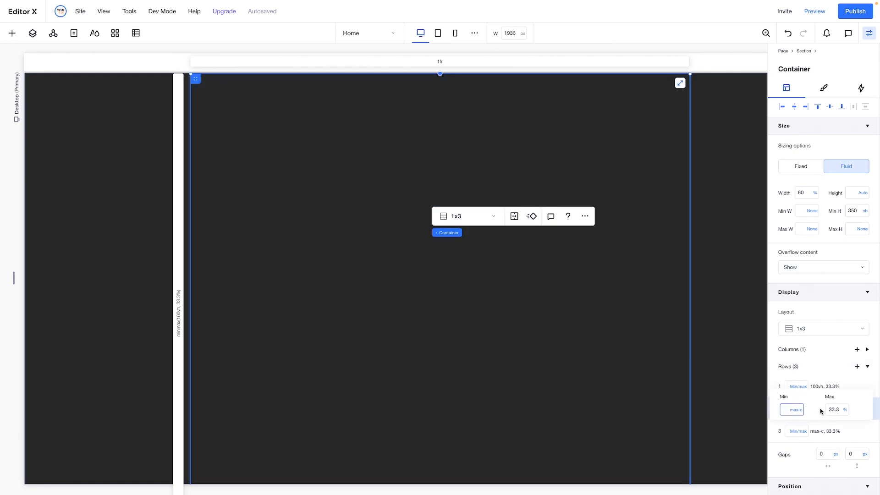
{"action": "key", "text": "Return"}
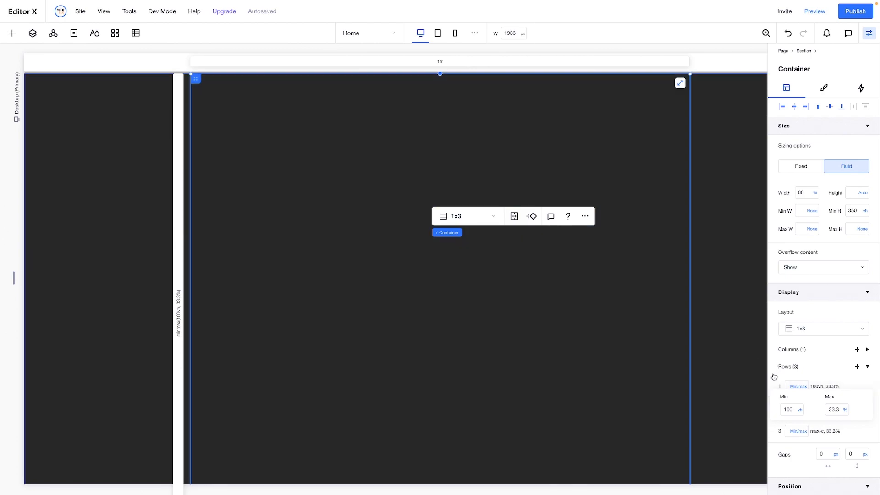
{"action": "left_click", "coordinate": [774, 377]}
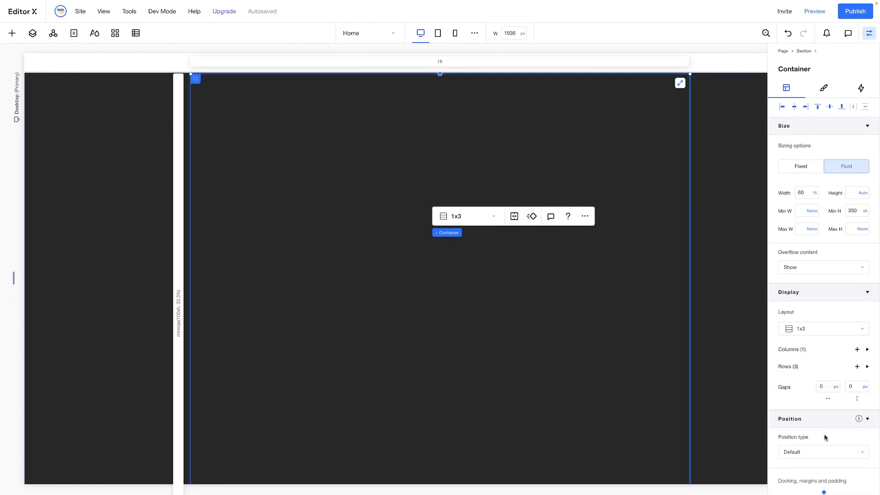
{"action": "left_click", "coordinate": [790, 368]}
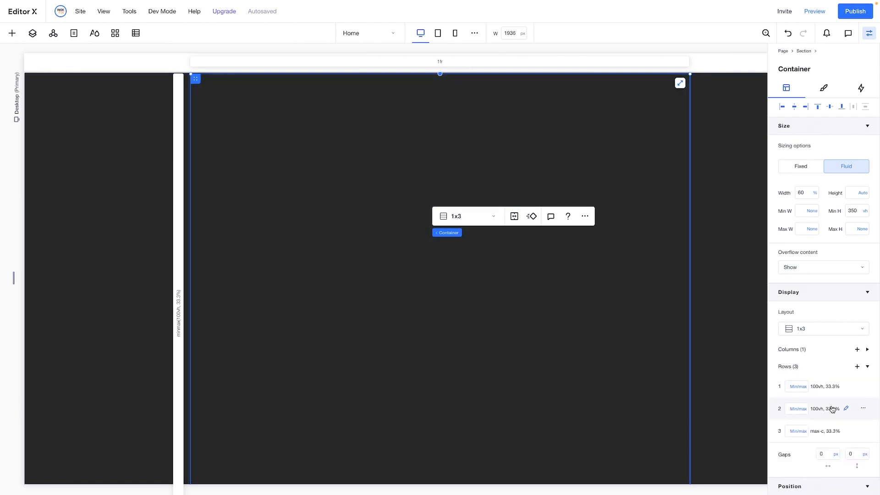
{"action": "scroll", "coordinate": [498, 330], "scroll_direction": "down", "scroll_amount": 5}
{"action": "scroll", "coordinate": [499, 330], "scroll_direction": "down", "scroll_amount": 5}
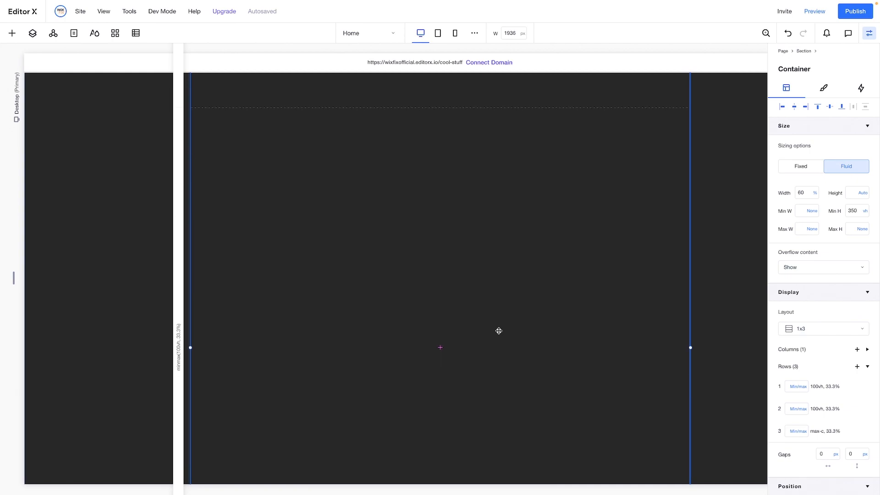
{"action": "scroll", "coordinate": [499, 331], "scroll_direction": "up", "scroll_amount": 10}
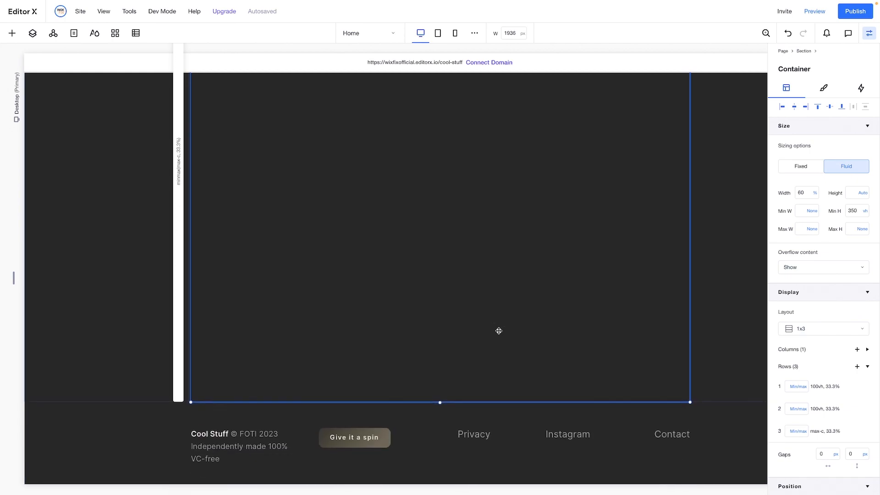
Copy the "No social. No algorithms. No ads." text from the intro section and paste it into the tall container's first row
{"action": "scroll", "coordinate": [467, 202], "scroll_direction": "up", "scroll_amount": 1}
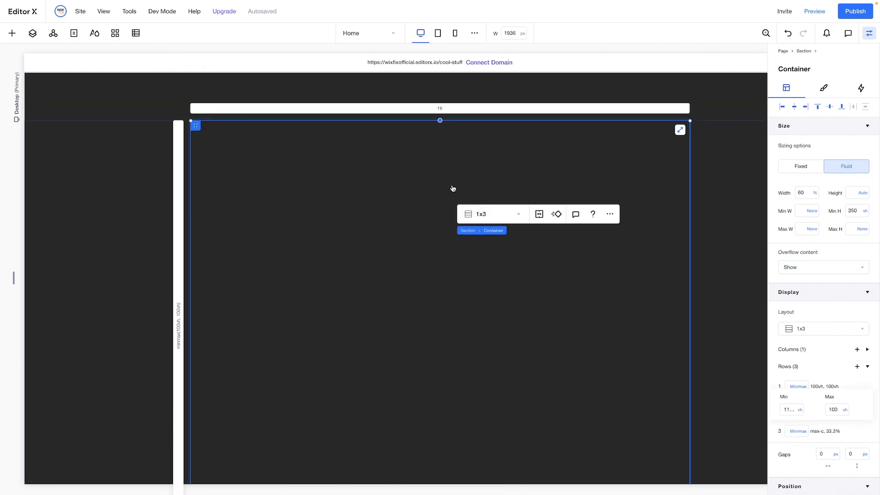
{"action": "scroll", "coordinate": [444, 229], "scroll_direction": "up", "scroll_amount": 5}
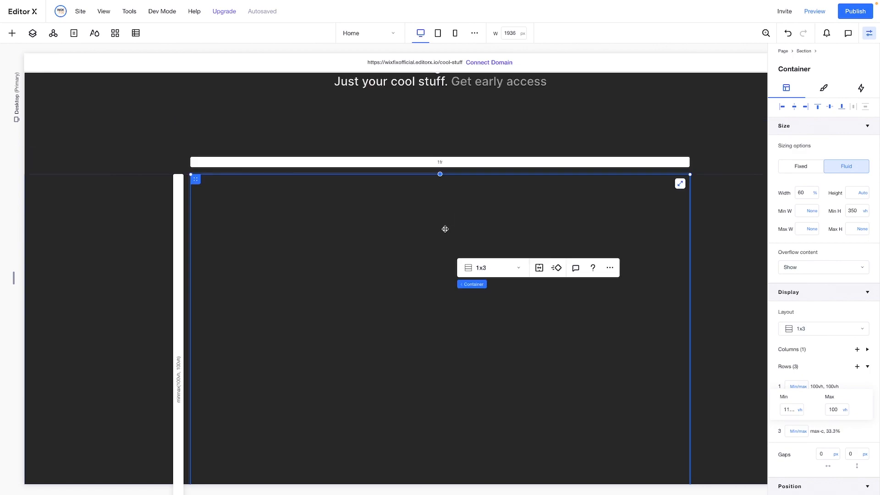
{"action": "left_click", "coordinate": [420, 246]}
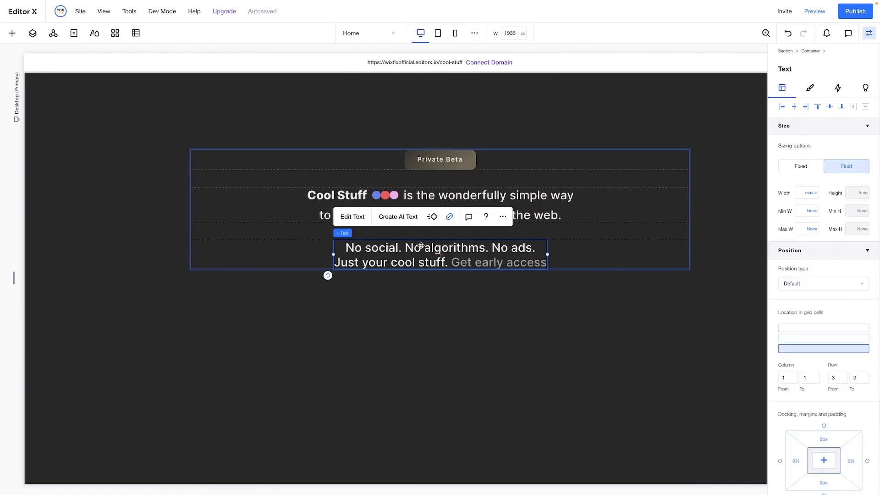
{"action": "scroll", "coordinate": [421, 246], "scroll_direction": "down", "scroll_amount": 2}
{"action": "left_click", "coordinate": [422, 298]}
{"action": "right_click", "coordinate": [413, 317]}
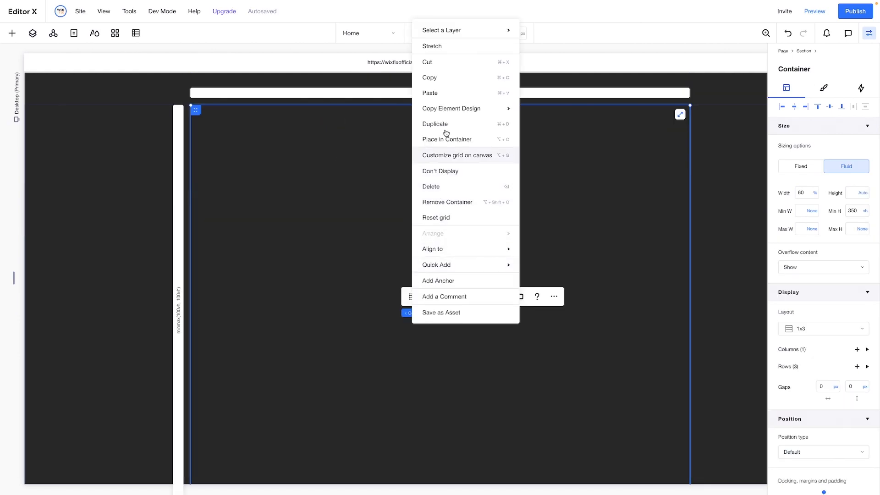
{"action": "left_click", "coordinate": [437, 93]}
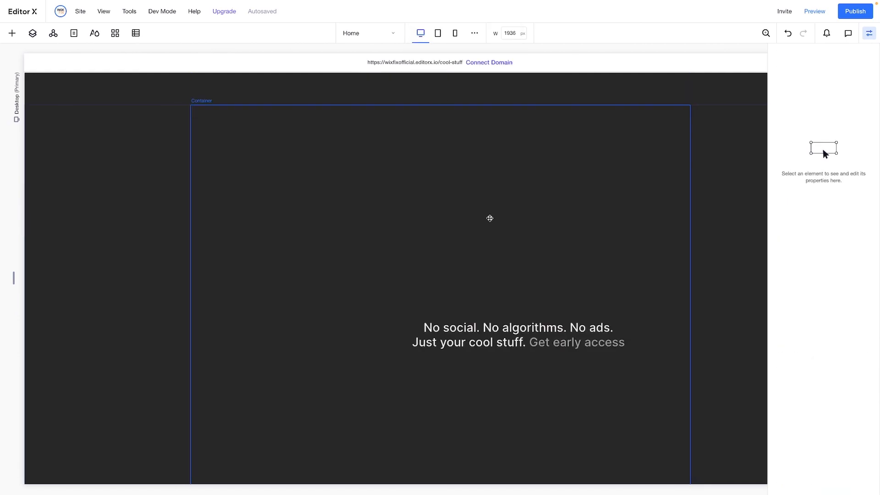
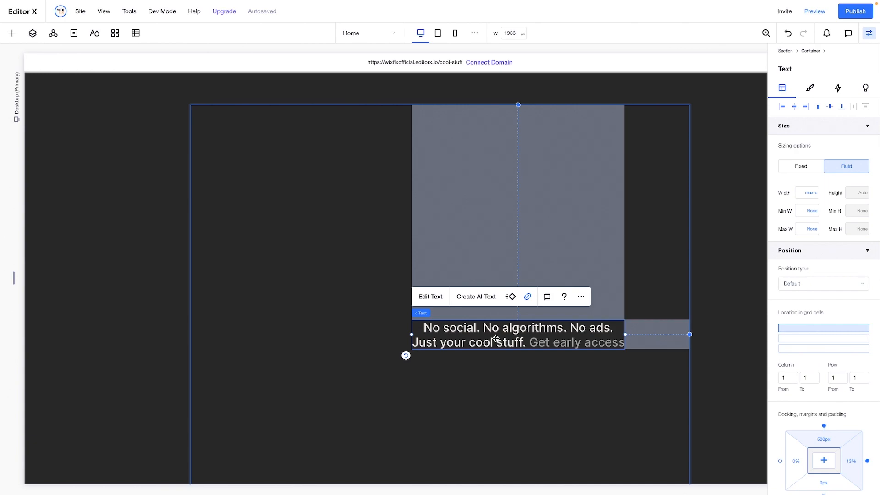
Replace the pasted text with "Save Cool Stuff" and colour its second line grey #979797
{"action": "double_click", "coordinate": [496, 339]}
{"action": "type", "text": "Save Cool Stuff"}
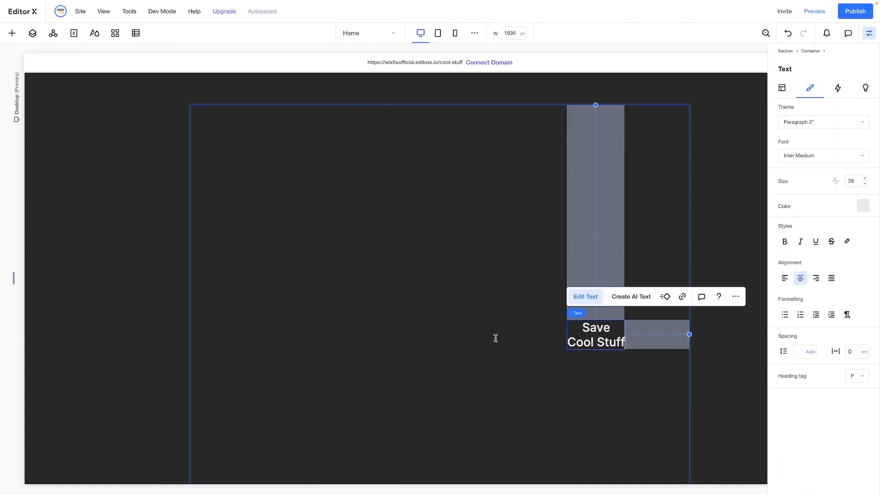
{"action": "triple_click", "coordinate": [606, 343]}
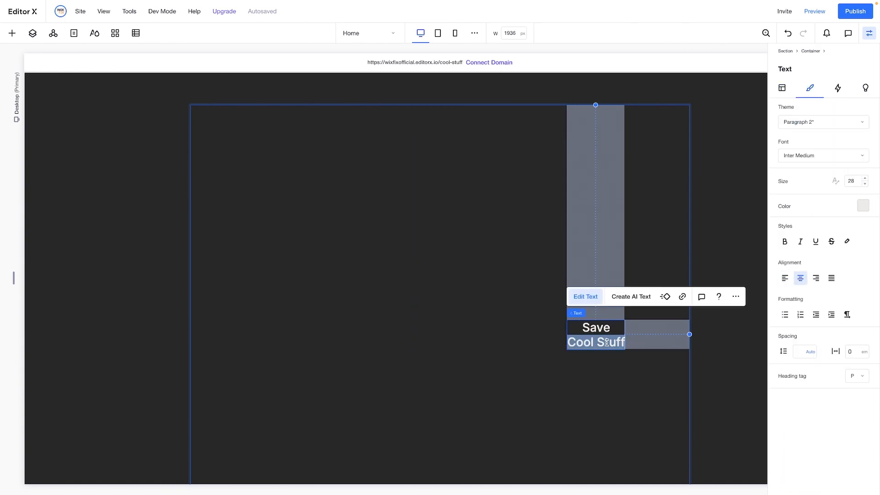
{"action": "left_click", "coordinate": [863, 206]}
{"action": "left_click", "coordinate": [834, 295]}
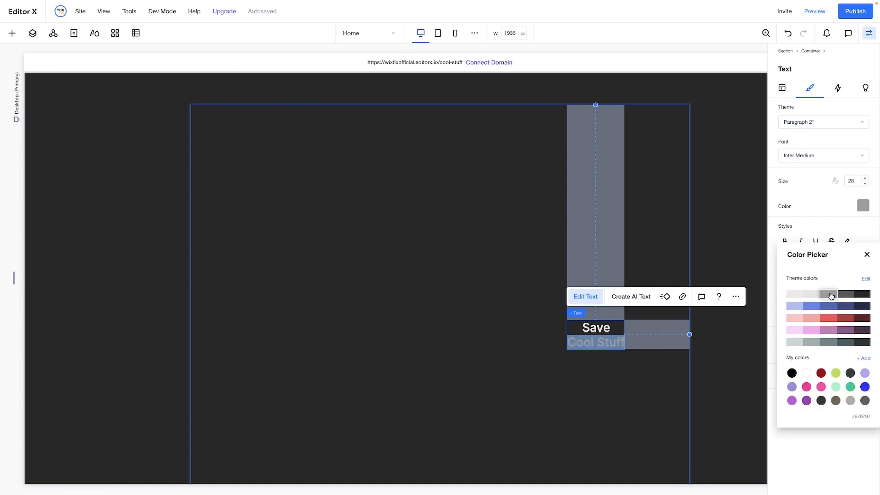
{"action": "left_click", "coordinate": [612, 413]}
{"action": "left_click", "coordinate": [612, 412]}
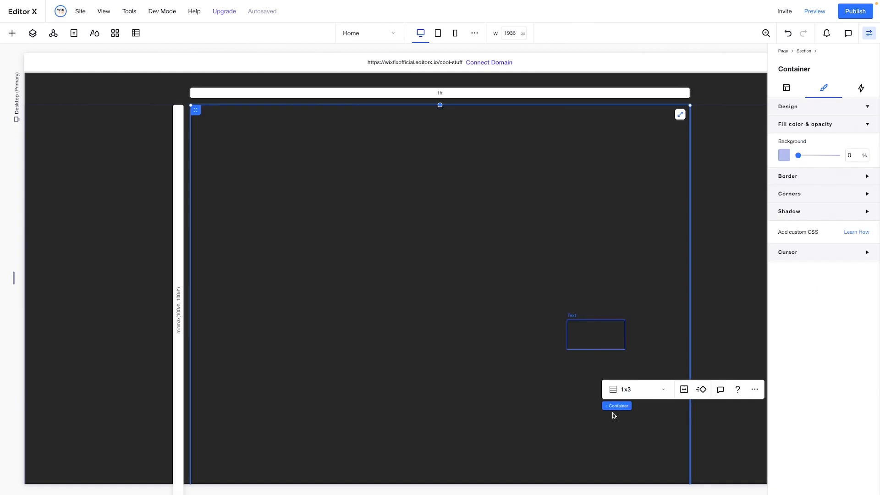
Centre the "Save Cool Stuff" text both ways within the container's first row
{"action": "left_click", "coordinate": [606, 344]}
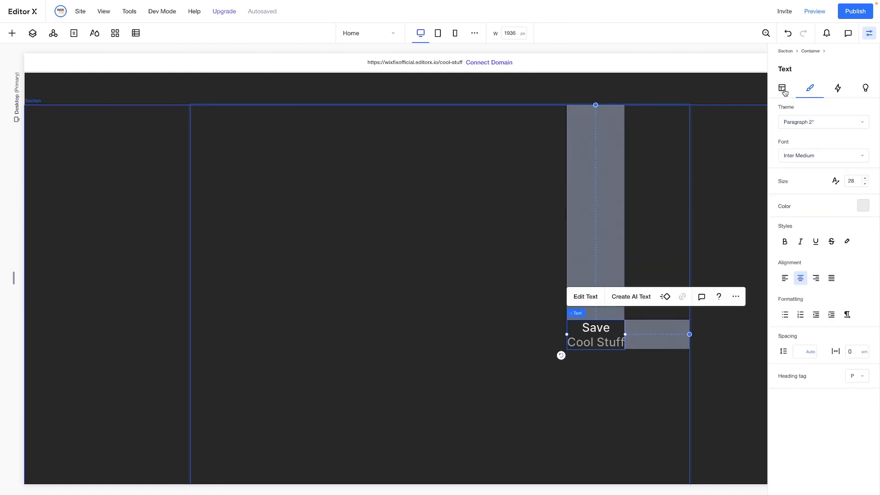
{"action": "left_click", "coordinate": [783, 89]}
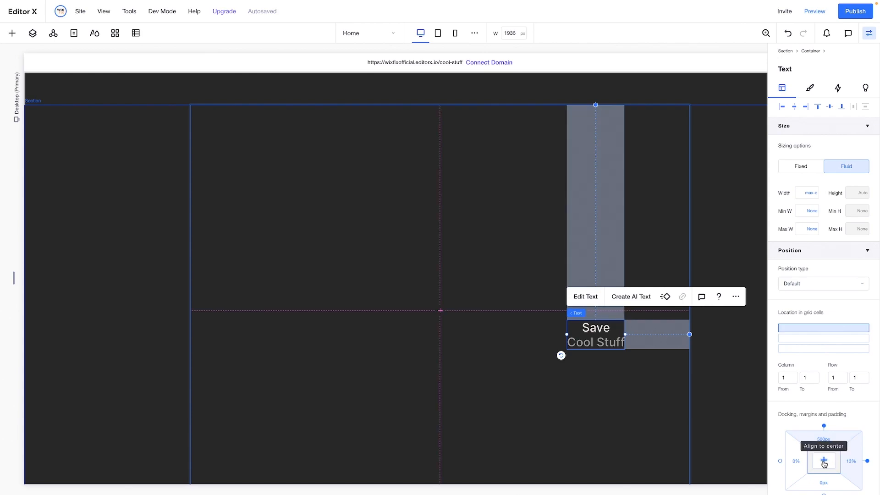
{"action": "left_click", "coordinate": [823, 462]}
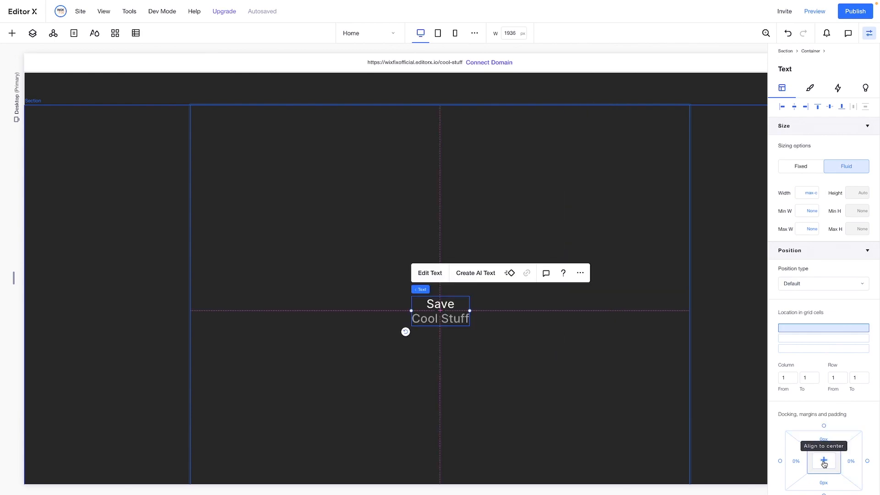
Make the "Save Cool Stuff" text sticky with a 50% top offset and preview its scrolling
{"action": "left_click", "coordinate": [809, 284]}
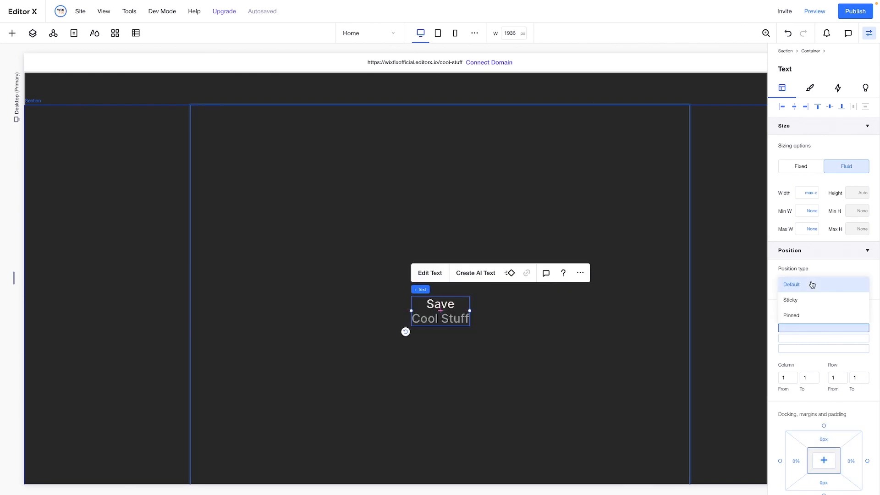
{"action": "left_click", "coordinate": [813, 302]}
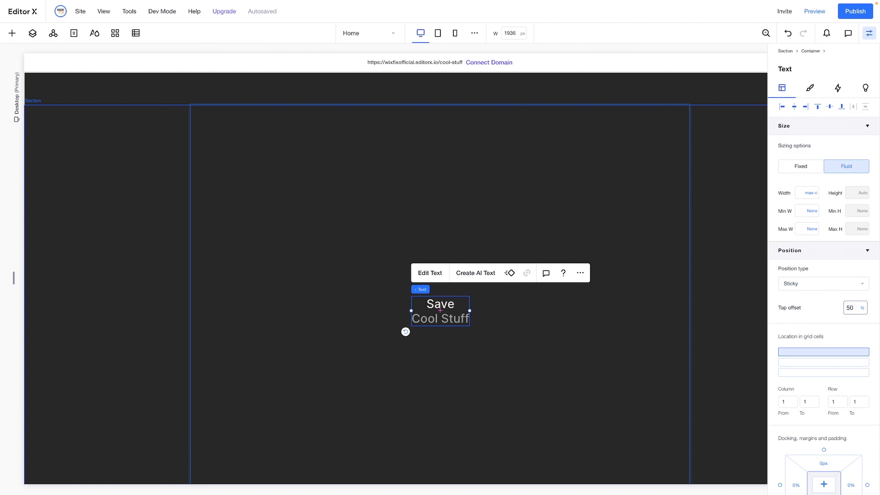
{"action": "left_click", "coordinate": [814, 12]}
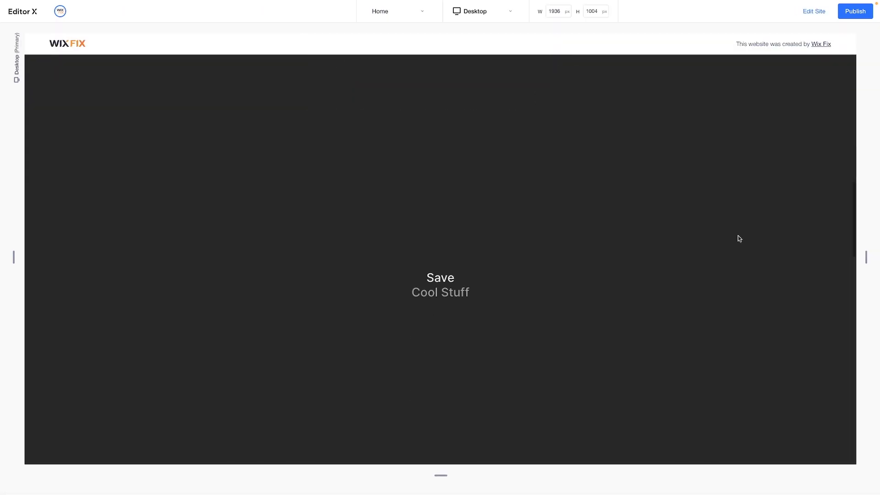
{"action": "scroll", "coordinate": [739, 238], "scroll_direction": "up", "scroll_amount": 3}
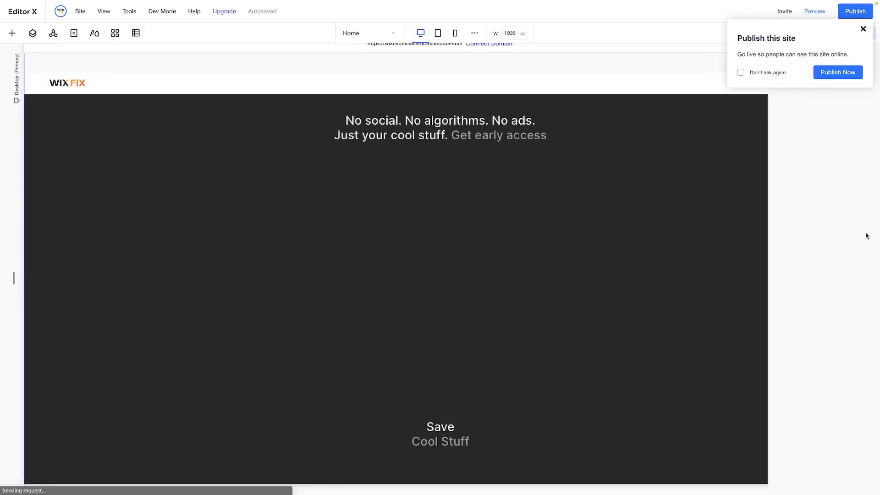
Set the sticky text's top offset to 45% and check the scrolling in preview
{"action": "left_click", "coordinate": [446, 418]}
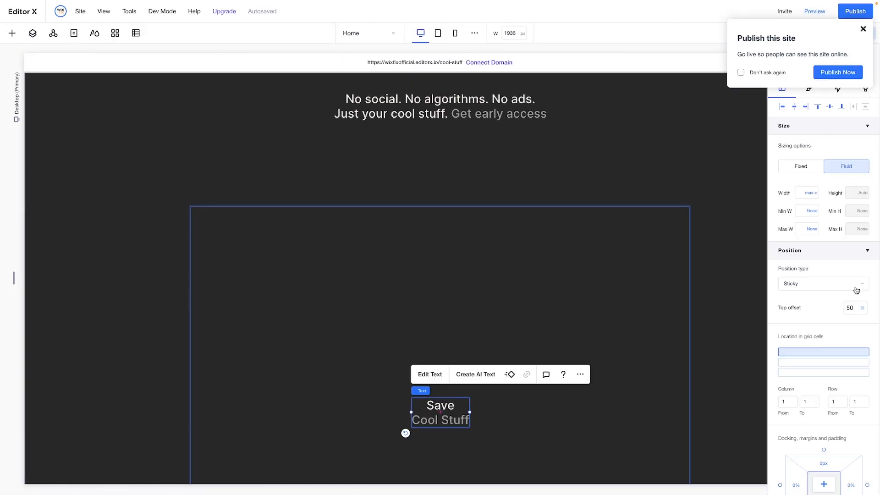
{"action": "left_click", "coordinate": [853, 309]}
{"action": "type", "text": "45"}
{"action": "key", "text": "Return"}
{"action": "left_click", "coordinate": [755, 72]}
{"action": "left_click", "coordinate": [863, 29]}
{"action": "left_click", "coordinate": [815, 11]}
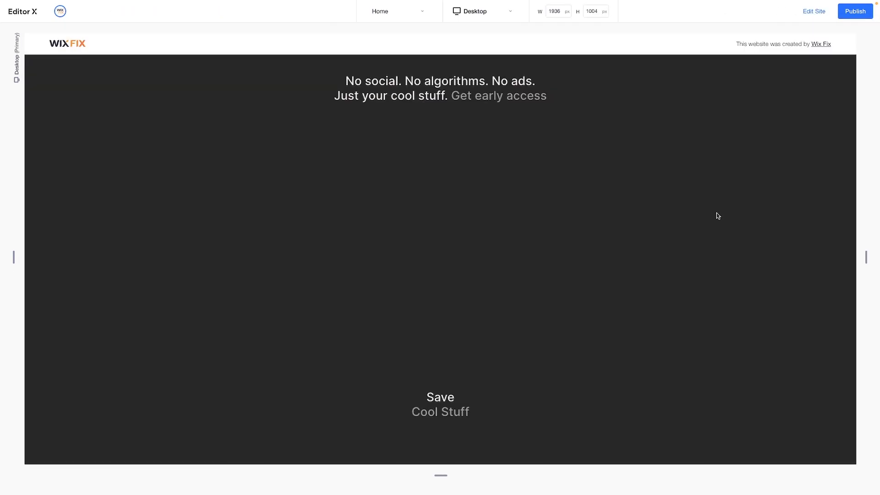
{"action": "scroll", "coordinate": [716, 212], "scroll_direction": "down", "scroll_amount": 5}
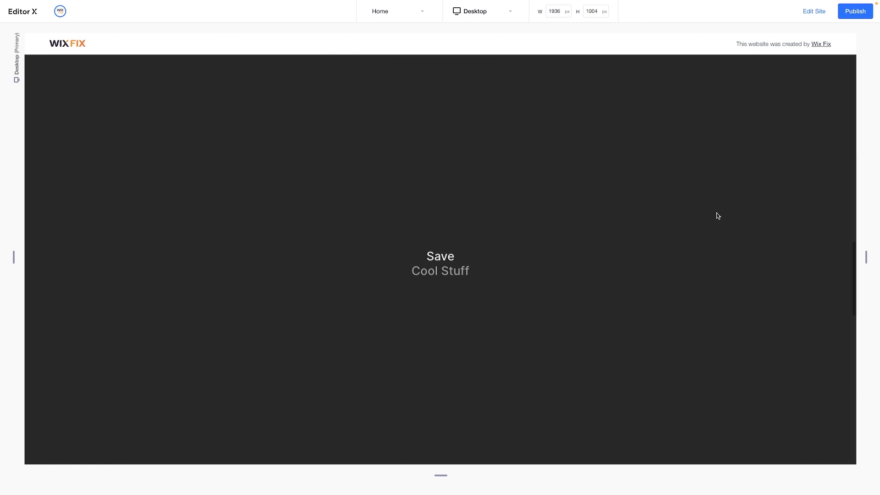
{"action": "left_click", "coordinate": [809, 14]}
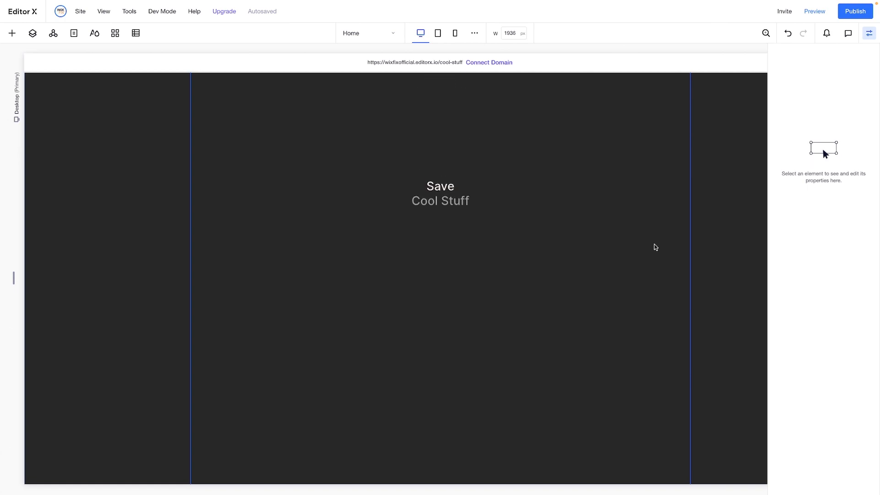
Add a new container to the second row of the tall container
{"action": "left_click", "coordinate": [608, 245]}
{"action": "scroll", "coordinate": [609, 243], "scroll_direction": "down", "scroll_amount": 5}
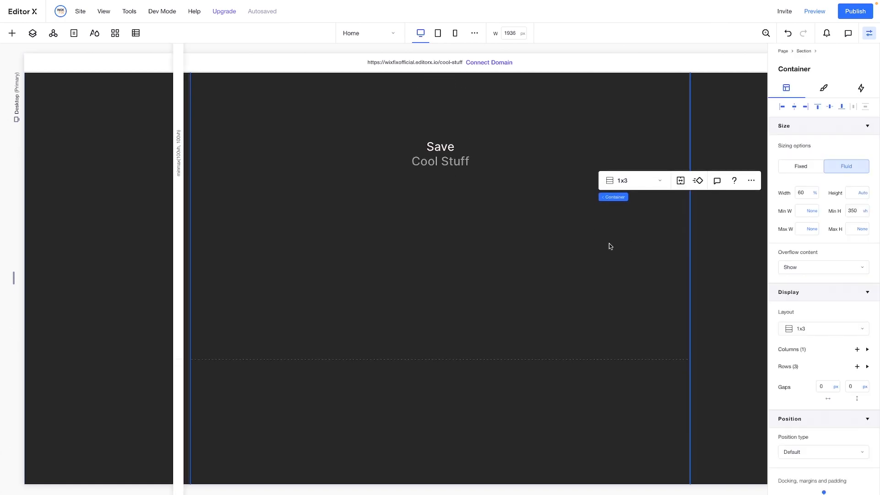
{"action": "scroll", "coordinate": [609, 244], "scroll_direction": "down", "scroll_amount": 3}
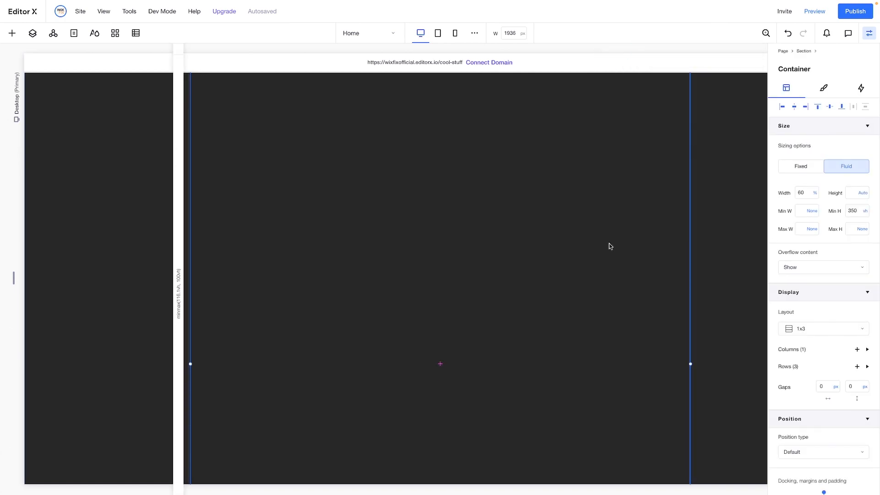
{"action": "left_click", "coordinate": [12, 33]}
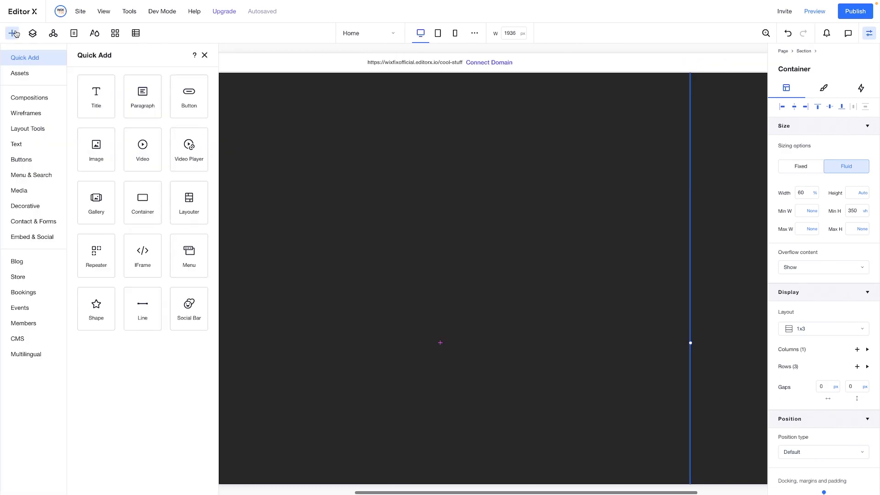
{"action": "left_click_drag", "start_coordinate": [137, 202], "coordinate": [472, 259]}
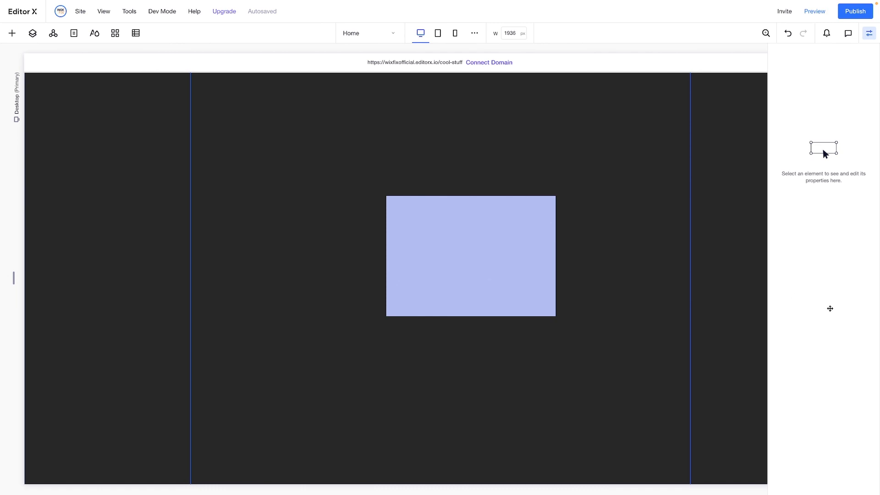
Stretch the new container to fill its cell and make it span rows 2 to 3
{"action": "scroll", "coordinate": [830, 311], "scroll_direction": "down", "scroll_amount": 3}
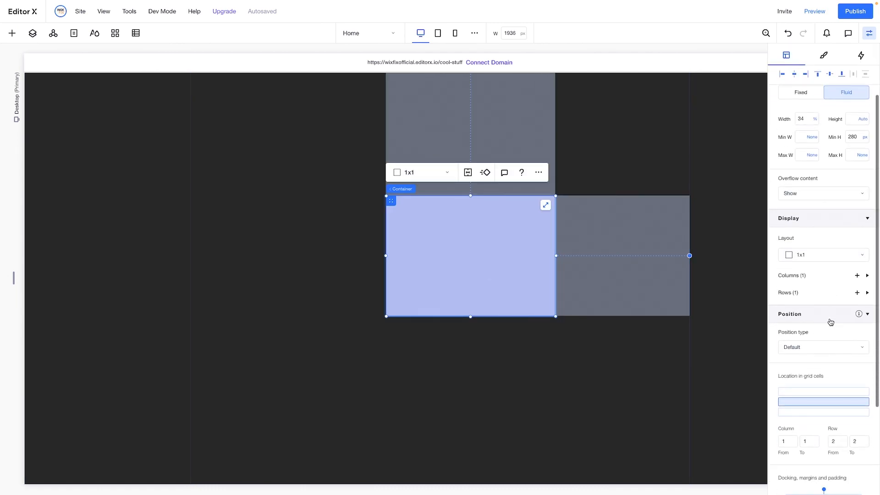
{"action": "left_click", "coordinate": [545, 205]}
{"action": "left_click_drag", "start_coordinate": [813, 403], "coordinate": [811, 418]}
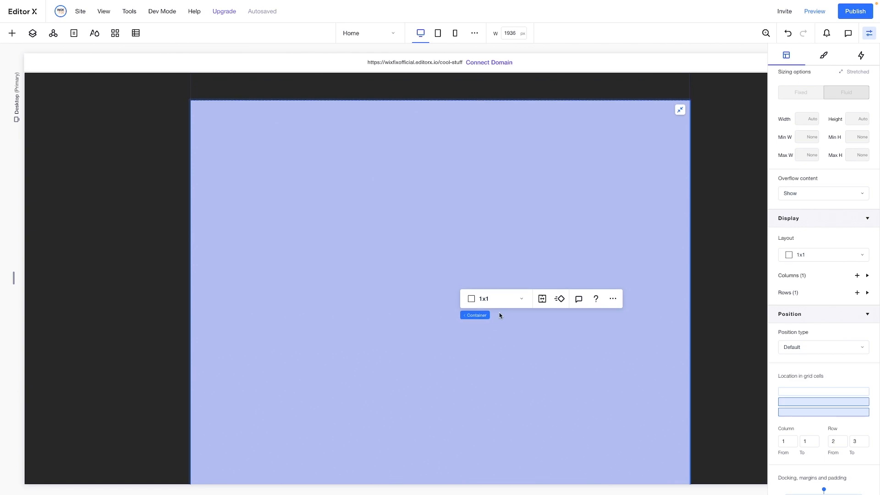
Divide the stretched container into a 3x1 grid and set its middle column to 1.5 fr
{"action": "left_click", "coordinate": [492, 300]}
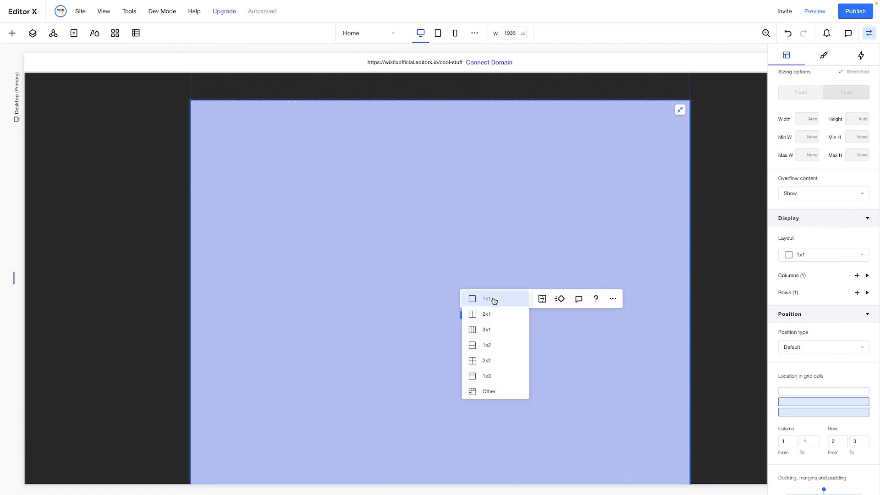
{"action": "left_click", "coordinate": [495, 334]}
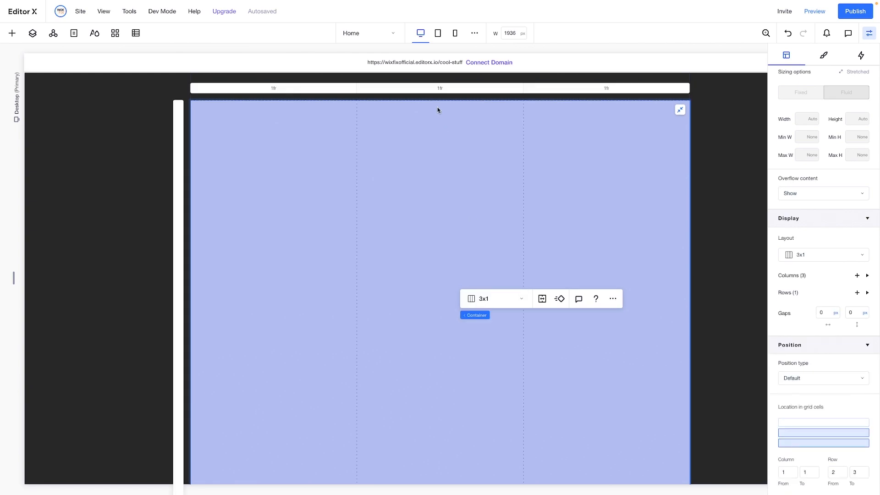
{"action": "left_click", "coordinate": [439, 88]}
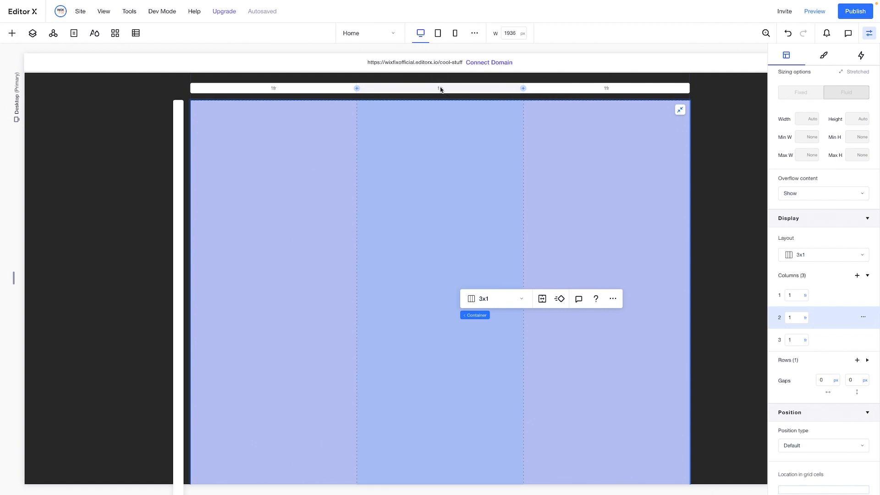
{"action": "left_click", "coordinate": [792, 320]}
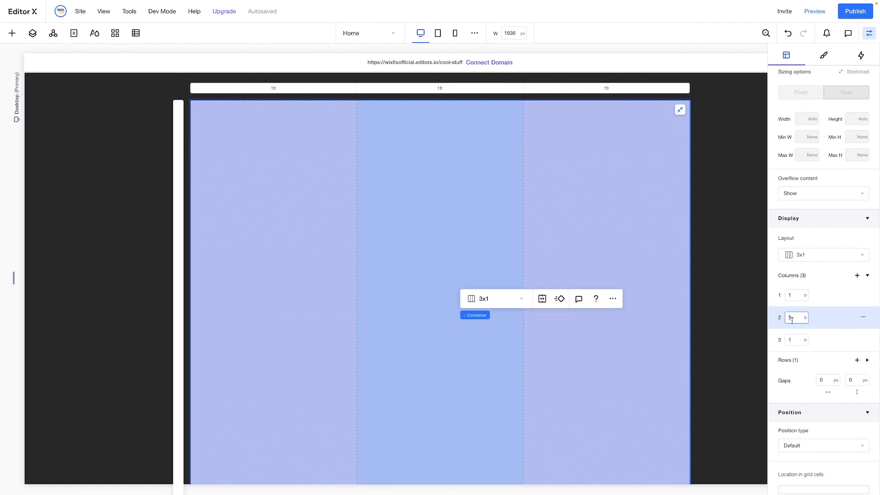
{"action": "type", "text": ".5"}
{"action": "key", "text": "Return"}
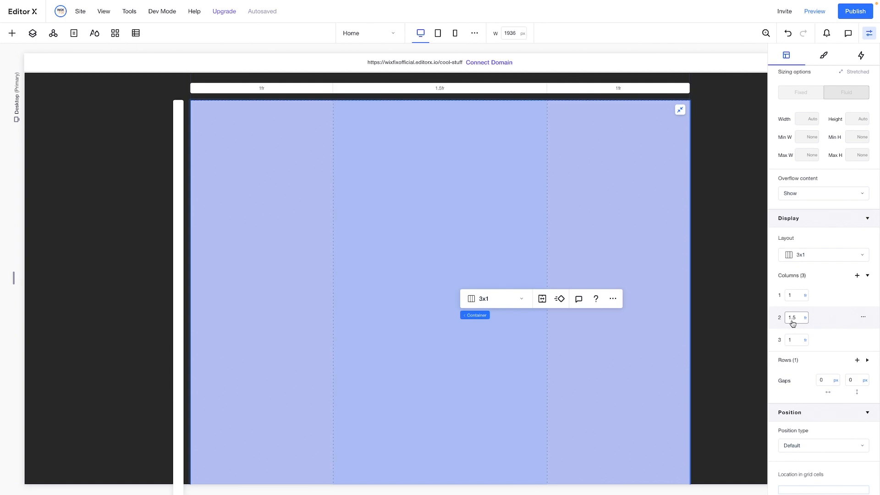
Set the horizontal gap between the stretched container's columns to 30 px
{"action": "left_click", "coordinate": [823, 381]}
{"action": "key", "text": "Return"}
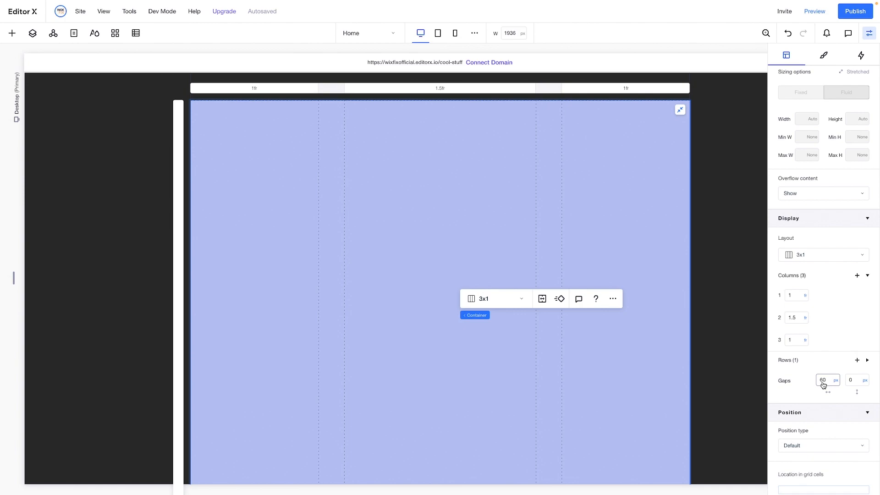
{"action": "double_click", "coordinate": [825, 381]}
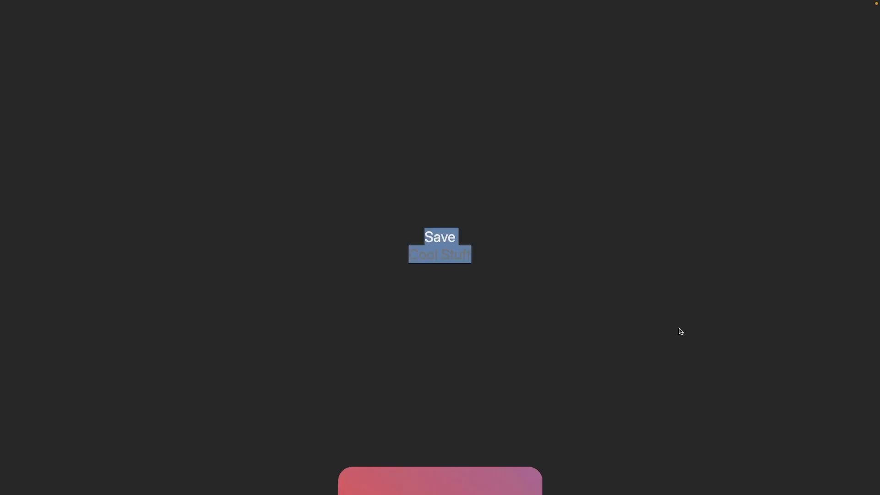
{"action": "scroll", "coordinate": [681, 331], "scroll_direction": "down", "scroll_amount": 8}
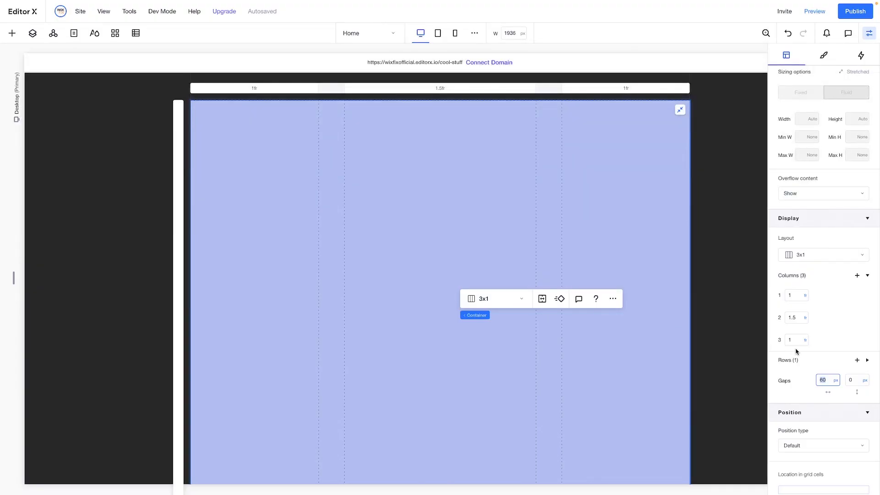
{"action": "key", "text": "Return"}
{"action": "left_click", "coordinate": [823, 378]}
Set the three-column container's background opacity to 0%
{"action": "left_click", "coordinate": [824, 57]}
{"action": "left_click", "coordinate": [855, 158]}
{"action": "type", "text": "0"}
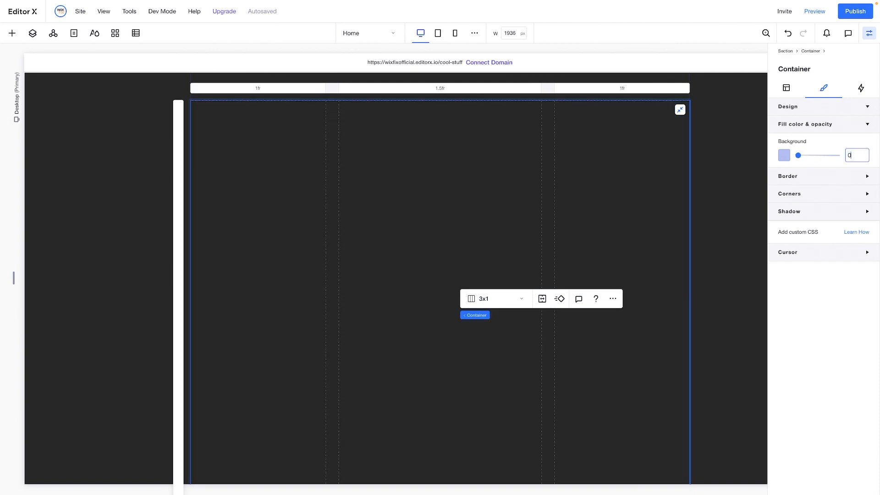
Add a nested container to the middle column of the three-column grid
{"action": "scroll", "coordinate": [304, 298], "scroll_direction": "down", "scroll_amount": 1}
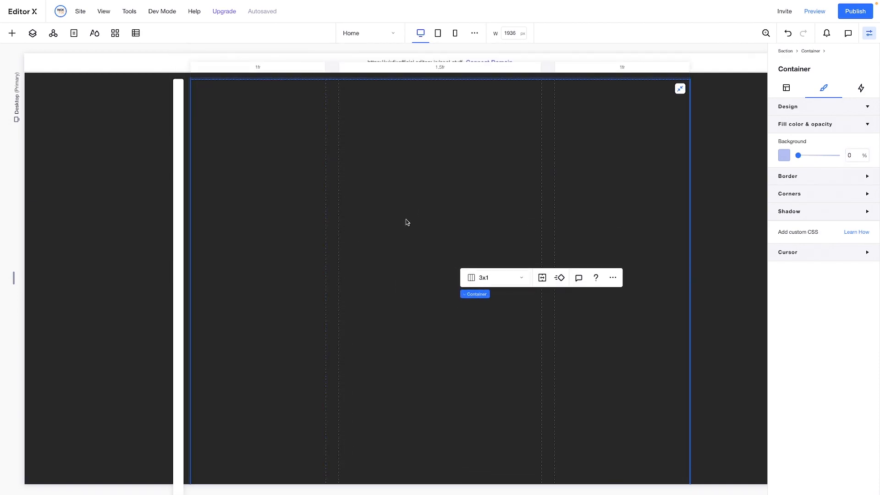
{"action": "left_click", "coordinate": [10, 34]}
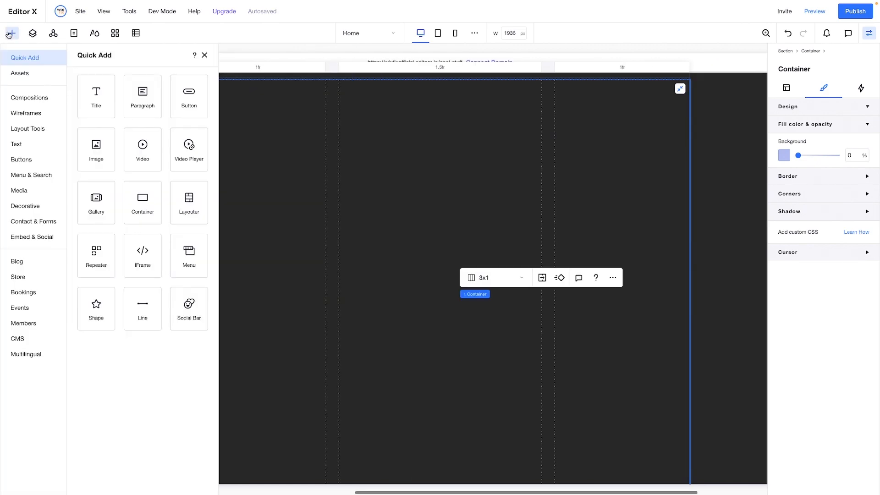
{"action": "left_click_drag", "start_coordinate": [187, 202], "coordinate": [438, 260]}
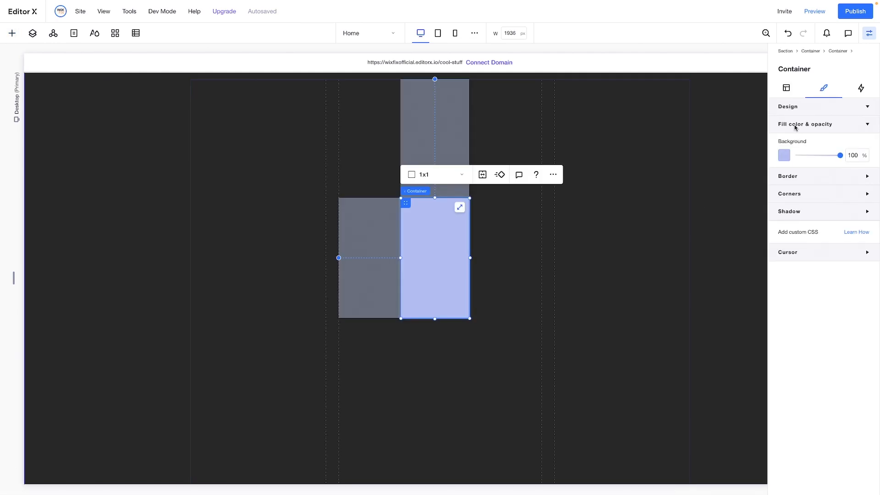
Set the nested container's width to 100% and centre it horizontally in the middle column
{"action": "left_click", "coordinate": [787, 88]}
{"action": "double_click", "coordinate": [806, 194]}
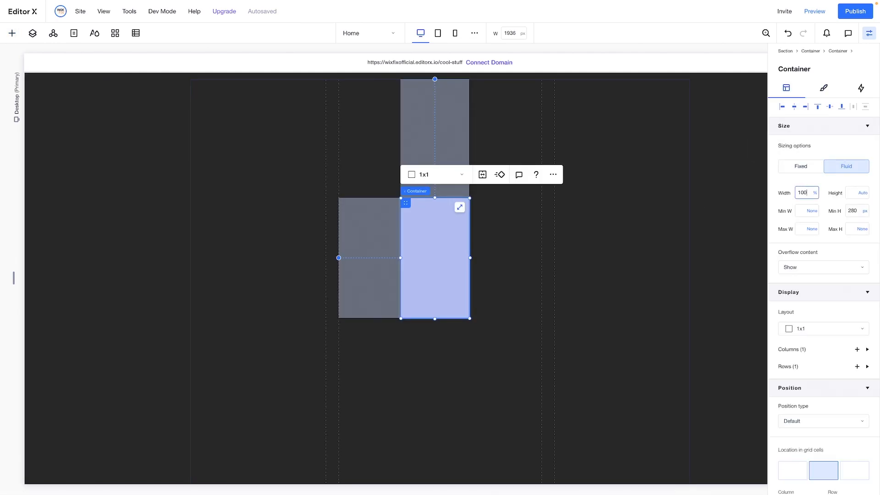
{"action": "key", "text": "Return"}
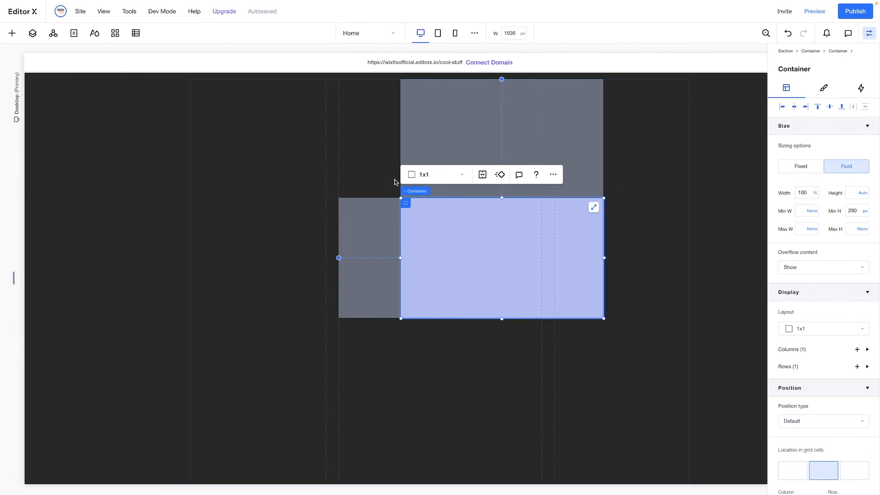
{"action": "left_click", "coordinate": [791, 107]}
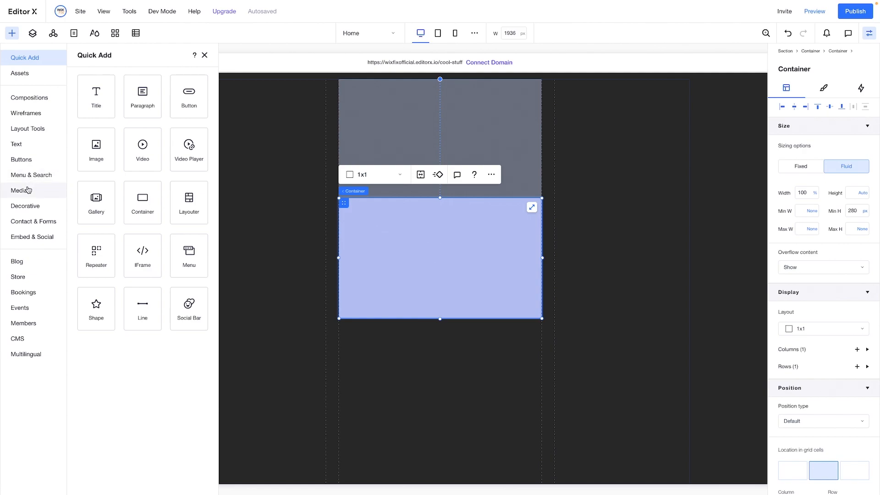
Add the pink gradient image 1 bg.webp from the site files to the page
{"action": "left_click", "coordinate": [28, 190]}
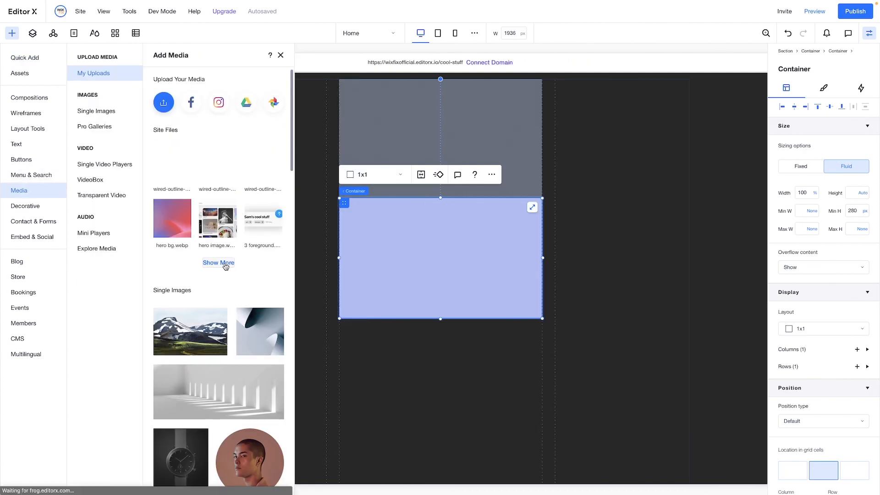
{"action": "left_click", "coordinate": [219, 262]}
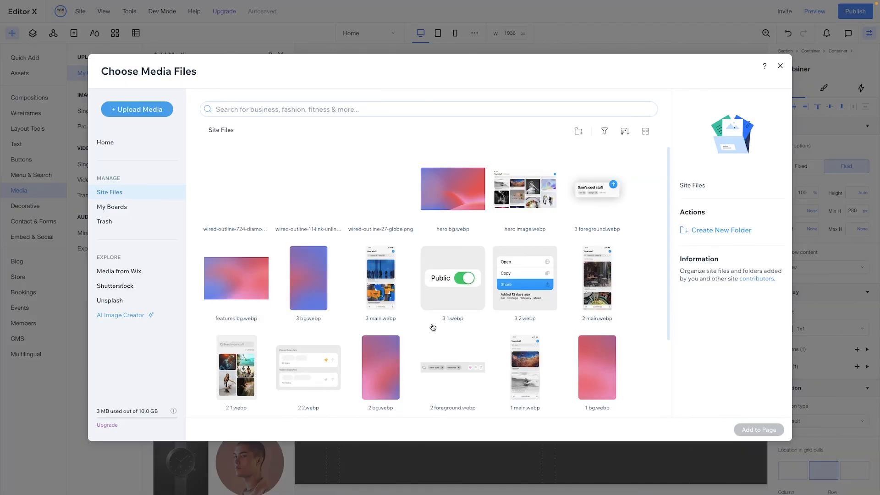
{"action": "left_click", "coordinate": [590, 386]}
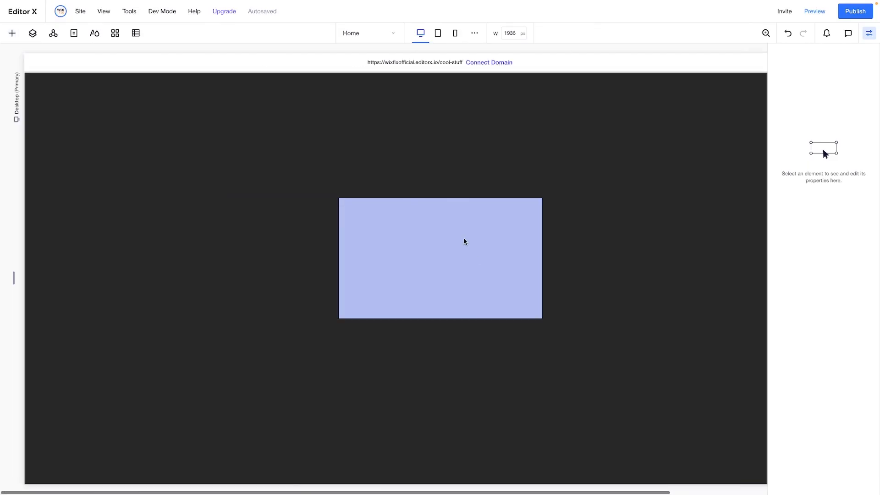
Move the gradient image down into the nested container in the grid's middle column and attach it there
{"action": "left_click", "coordinate": [457, 230]}
{"action": "scroll", "coordinate": [473, 243], "scroll_direction": "up", "scroll_amount": 12}
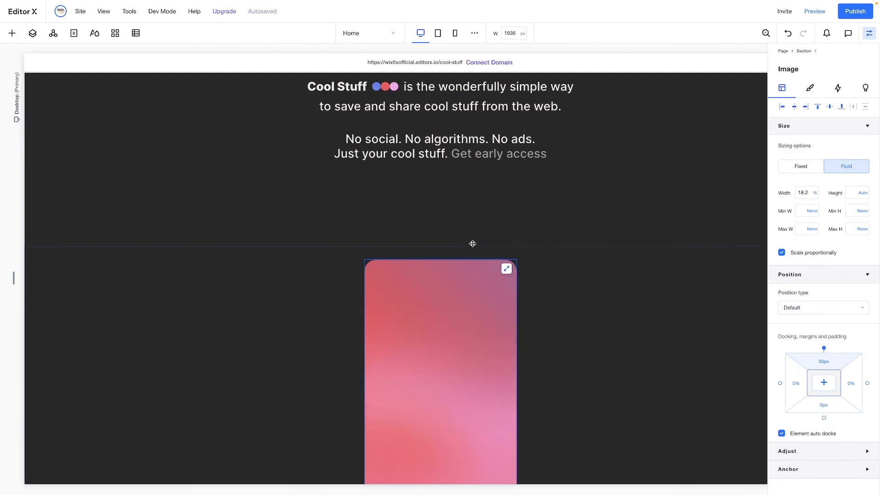
{"action": "scroll", "coordinate": [471, 243], "scroll_direction": "down", "scroll_amount": 7}
{"action": "left_click_drag", "start_coordinate": [439, 145], "coordinate": [436, 430]}
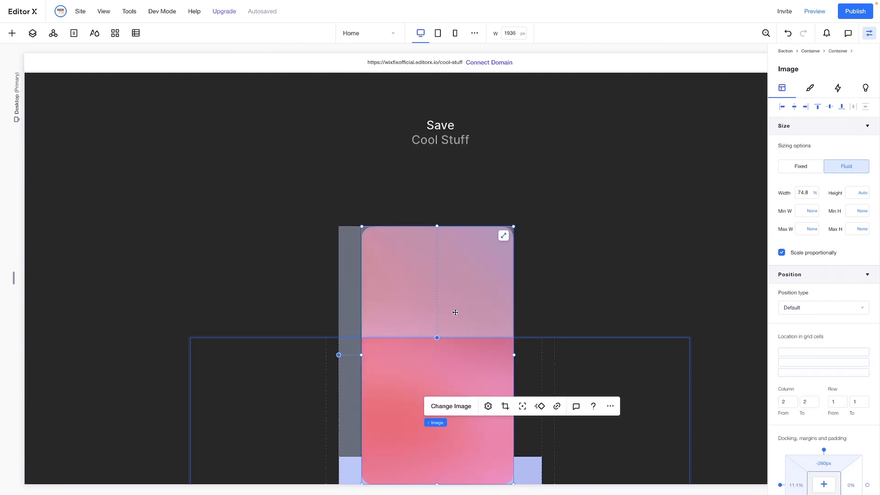
{"action": "scroll", "coordinate": [454, 310], "scroll_direction": "down", "scroll_amount": 5}
{"action": "left_click_drag", "start_coordinate": [400, 139], "coordinate": [412, 281]}
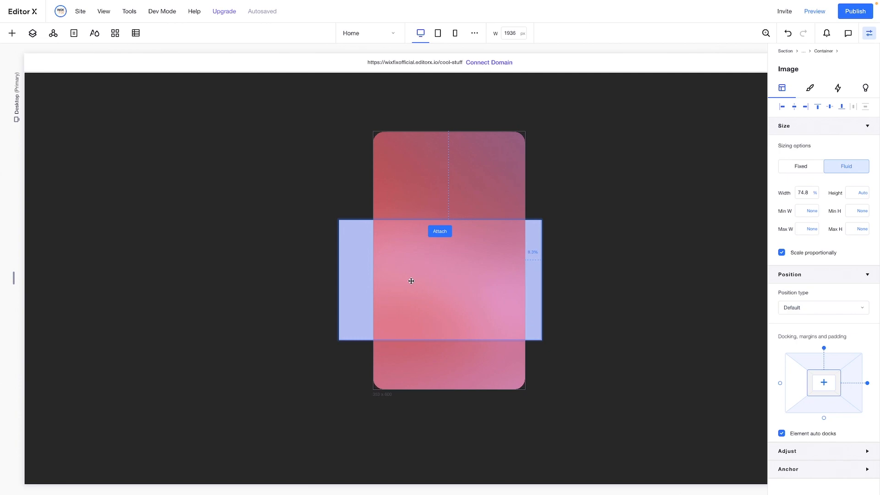
Set the gradient image's width to 100% and align it to the left and top edges of the nested container
{"action": "left_click", "coordinate": [811, 193]}
{"action": "type", "text": "100"}
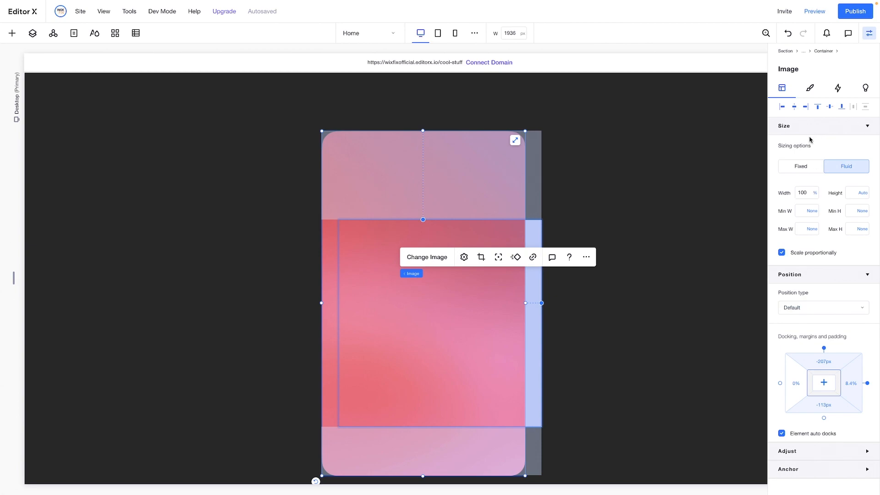
{"action": "left_click", "coordinate": [781, 107]}
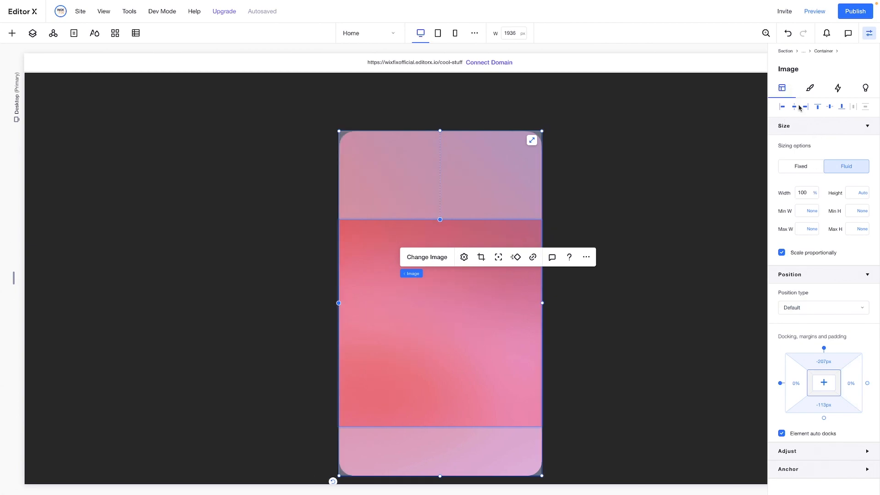
{"action": "left_click", "coordinate": [817, 108]}
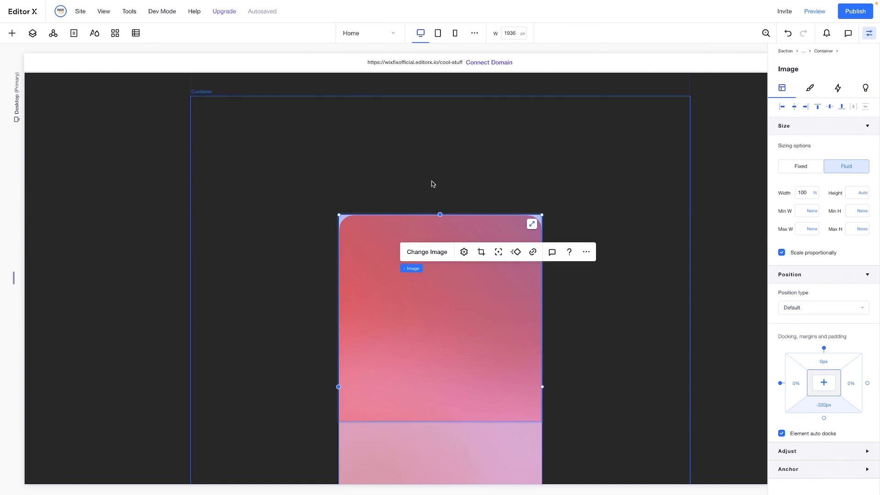
{"action": "scroll", "coordinate": [432, 193], "scroll_direction": "down", "scroll_amount": 3}
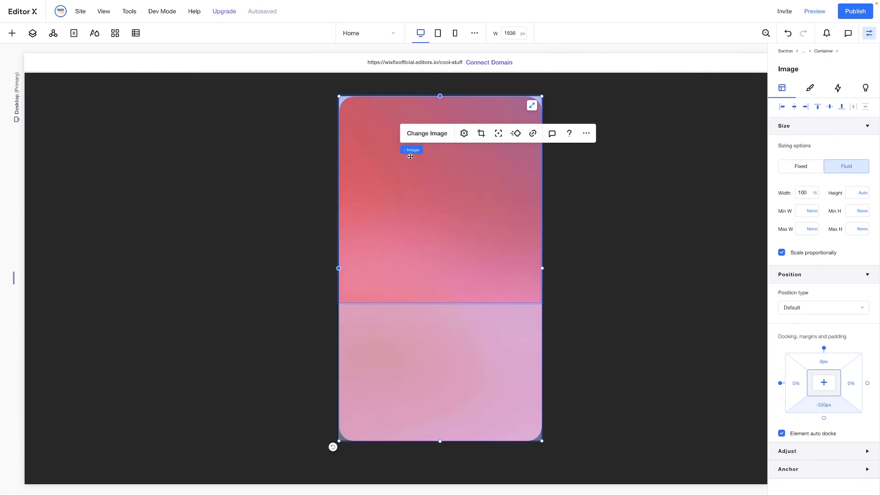
Stretch the nested container down to the gradient image's bottom edge and set its minimum height to 800 px
{"action": "left_click", "coordinate": [440, 150]}
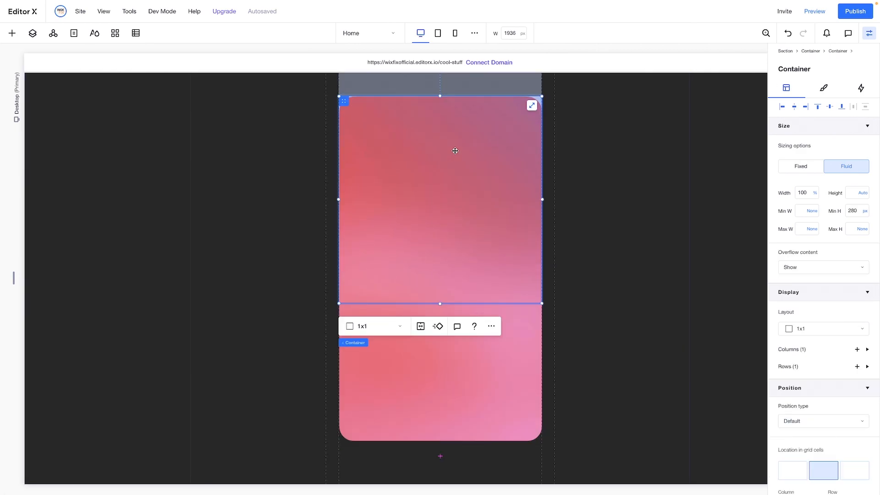
{"action": "left_click_drag", "start_coordinate": [439, 303], "coordinate": [428, 441]}
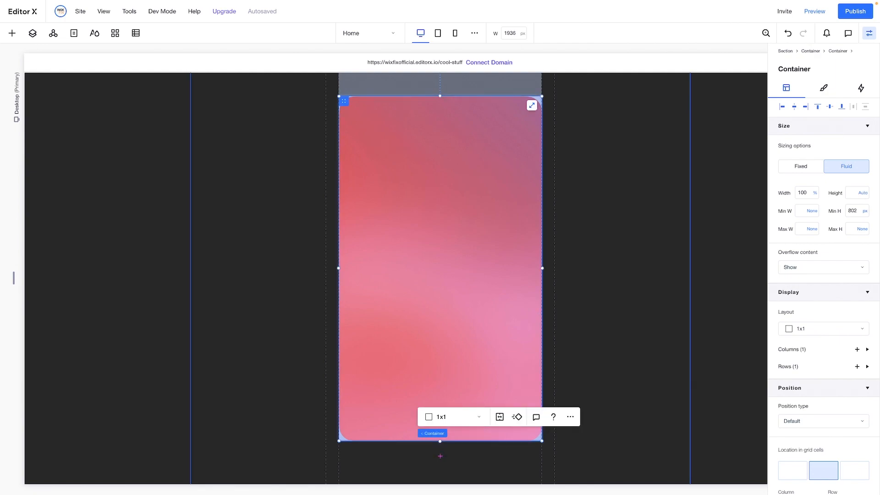
{"action": "left_click", "coordinate": [859, 210]}
{"action": "key", "text": "Return"}
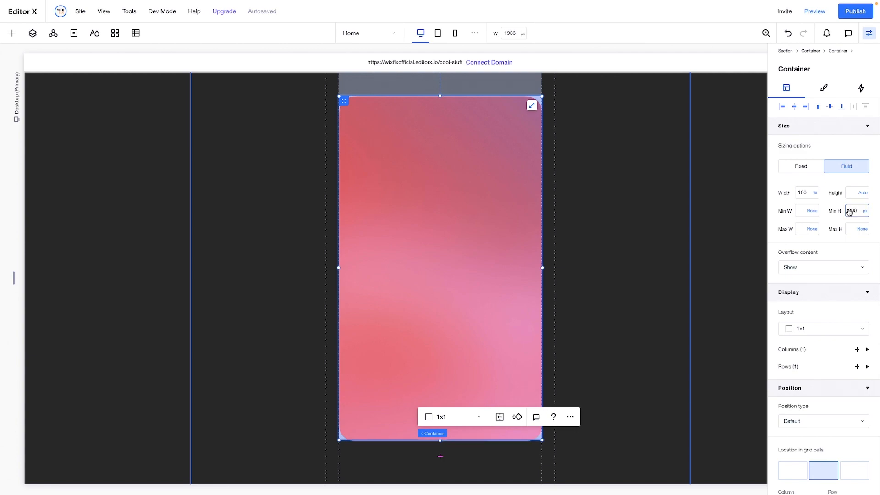
Set the nested container's background opacity to 0%
{"action": "left_click", "coordinate": [821, 97]}
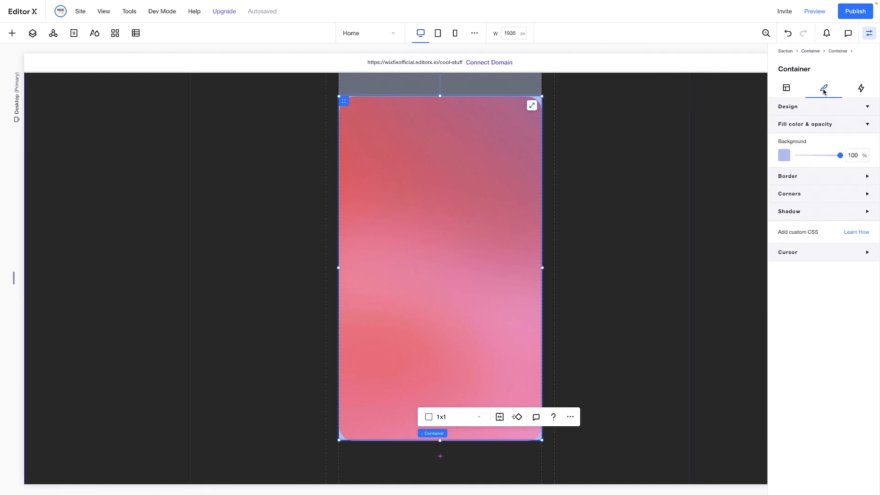
{"action": "left_click", "coordinate": [859, 159]}
{"action": "type", "text": "0"}
{"action": "key", "text": "Return"}
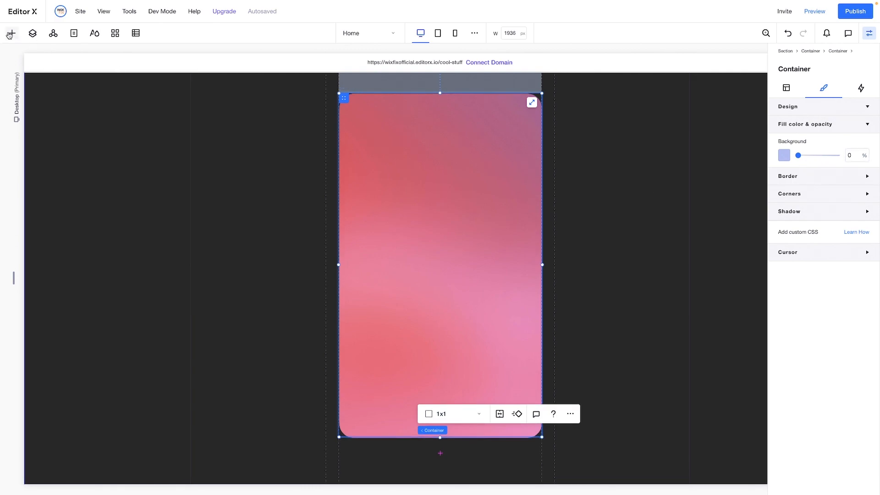
Add the phone screenshot 1 main.webp from the site files to the page
{"action": "left_click", "coordinate": [10, 33]}
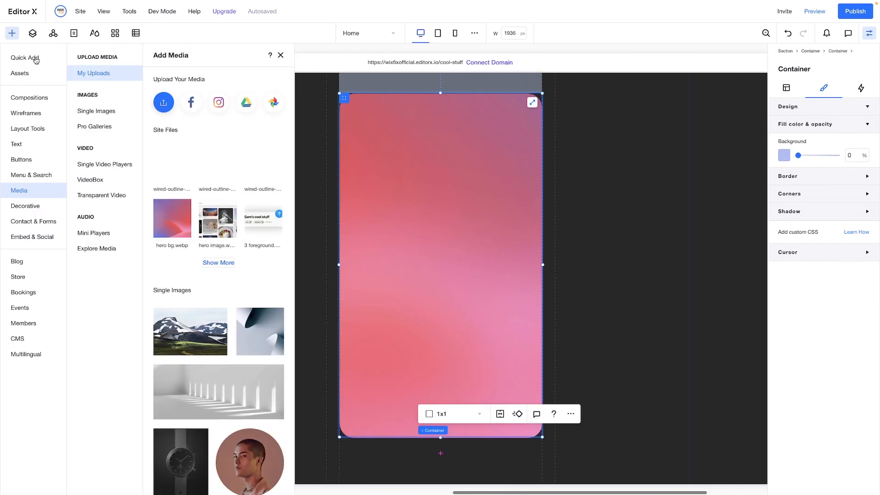
{"action": "left_click", "coordinate": [212, 263]}
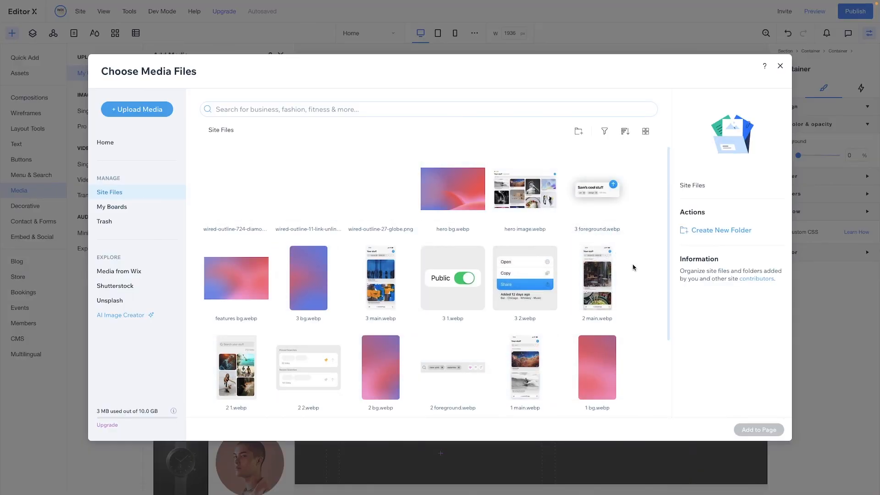
{"action": "scroll", "coordinate": [632, 267], "scroll_direction": "down", "scroll_amount": 3}
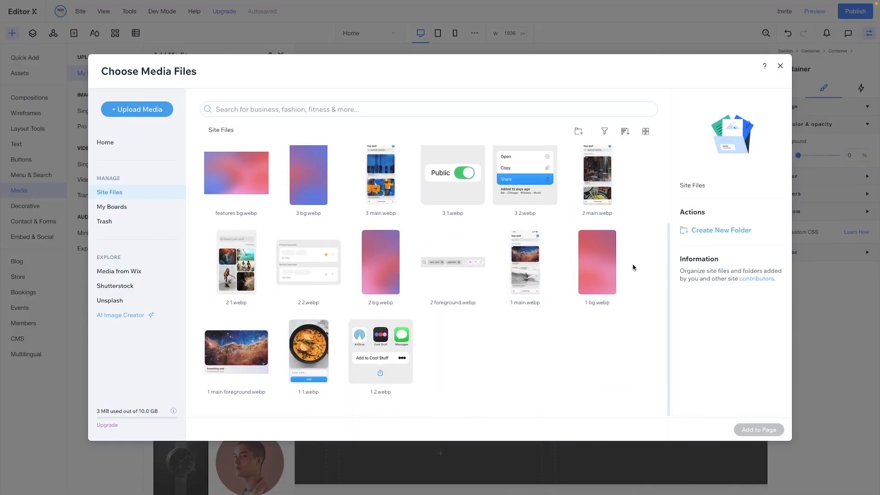
{"action": "left_click", "coordinate": [518, 265]}
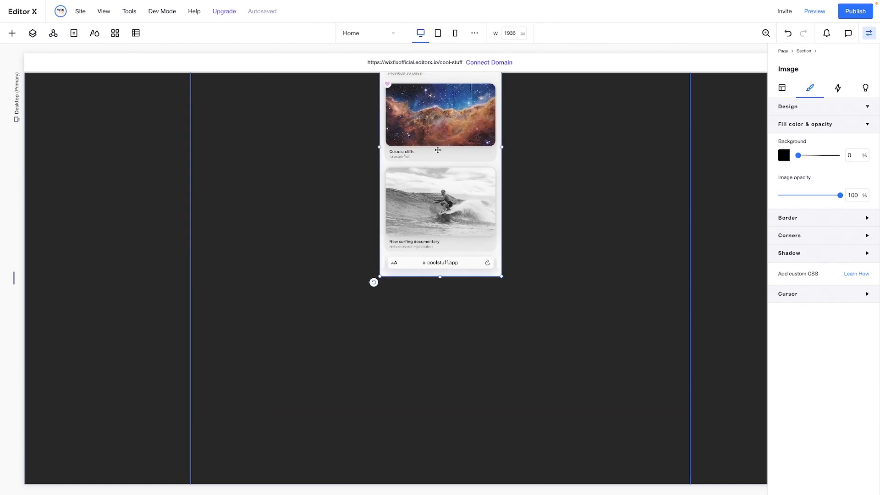
Move the phone screenshot down over the gradient image so that it is attached to the nested container
{"action": "scroll", "coordinate": [426, 130], "scroll_direction": "down", "scroll_amount": 2}
{"action": "left_click_drag", "start_coordinate": [425, 123], "coordinate": [415, 405]}
{"action": "scroll", "coordinate": [419, 275], "scroll_direction": "down", "scroll_amount": 5}
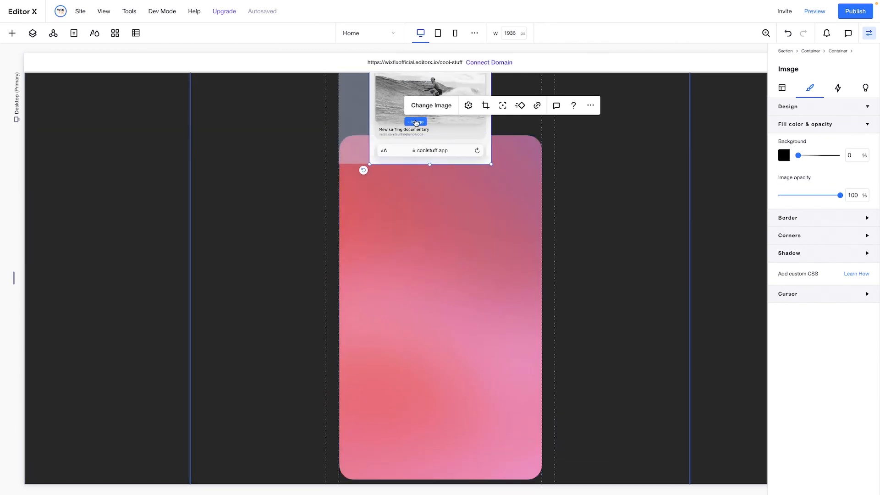
{"action": "mouse_move", "coordinate": [419, 137]}
{"action": "left_mouse_down"}
{"action": "mouse_move", "coordinate": [417, 384]}
{"action": "mouse_move", "coordinate": [459, 370]}
{"action": "left_mouse_up"}
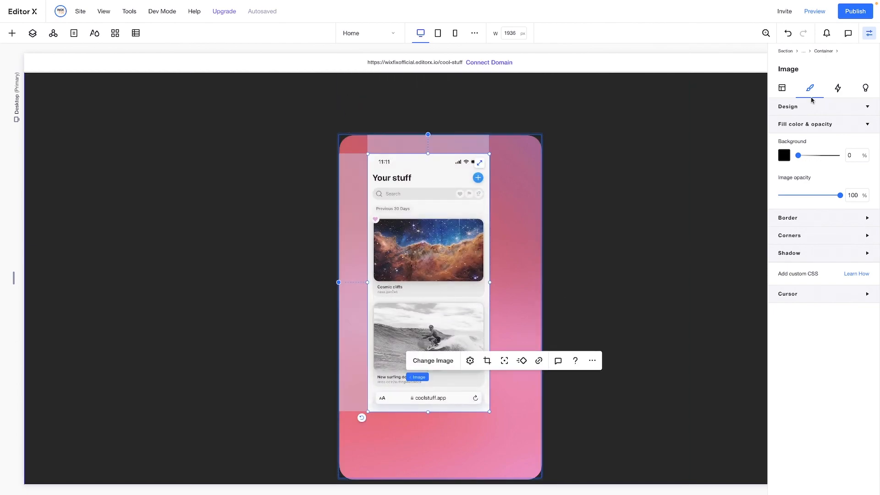
Set the phone screenshot's width to 80% and centre it horizontally and vertically in the nested container
{"action": "left_click", "coordinate": [783, 88]}
{"action": "left_click", "coordinate": [808, 193]}
{"action": "key", "text": "Return"}
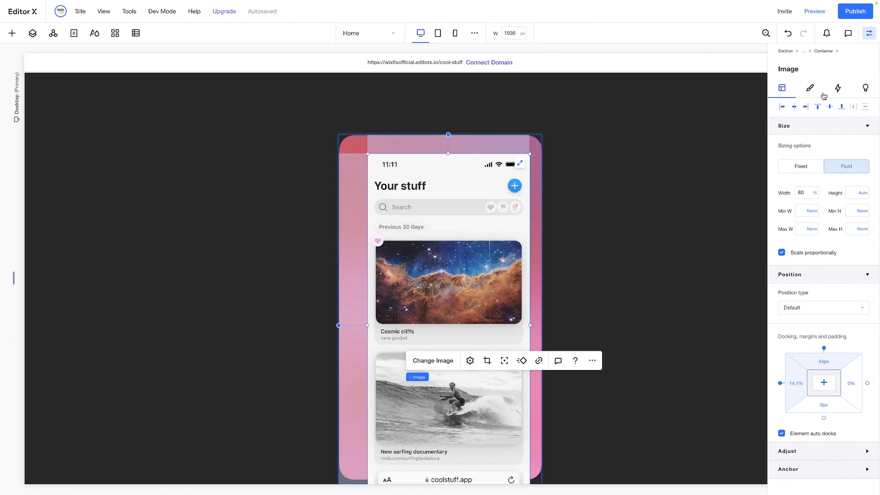
{"action": "left_click", "coordinate": [795, 108]}
{"action": "left_click", "coordinate": [829, 107]}
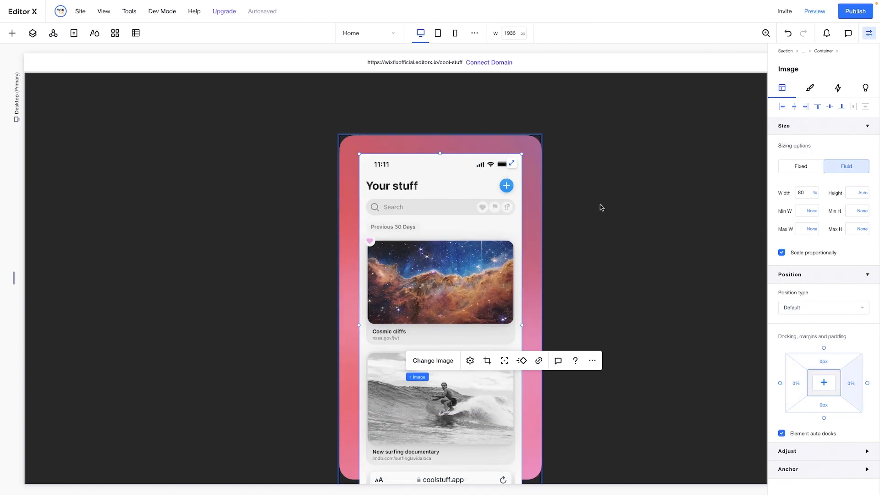
Set the phone screenshot's width to 60%
{"action": "left_click", "coordinate": [806, 196]}
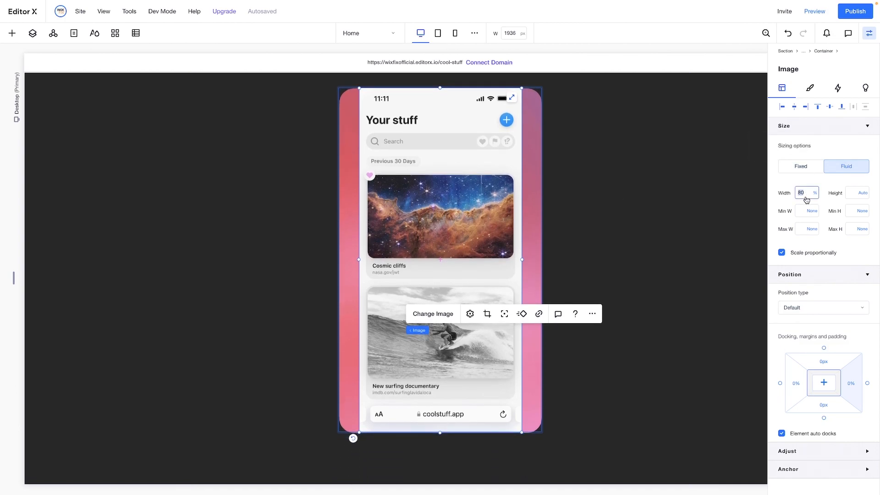
{"action": "type", "text": "60"}
{"action": "key", "text": "Return"}
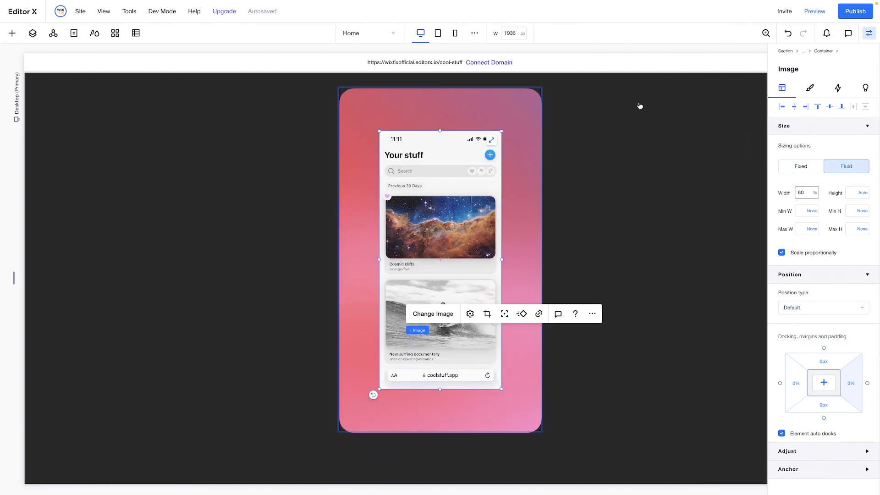
Set the corner radius of the phone screenshot to 12 px on all four corners
{"action": "left_click", "coordinate": [811, 89]}
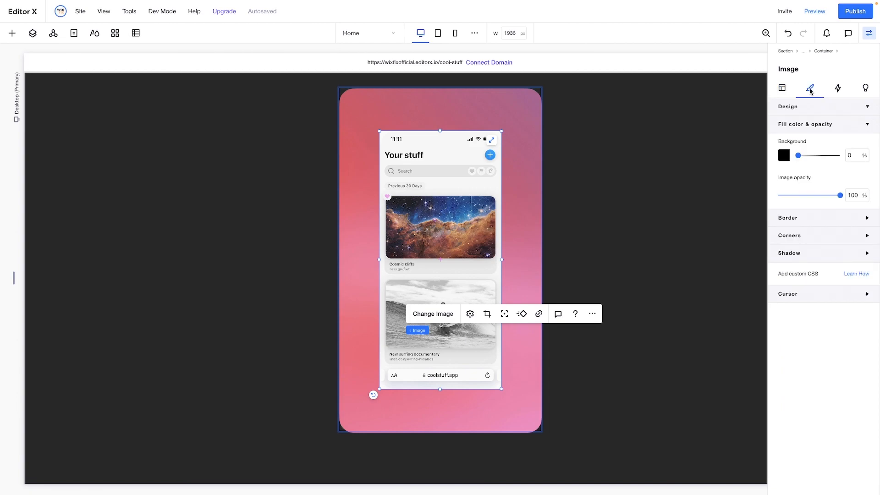
{"action": "left_click", "coordinate": [784, 243]}
{"action": "left_click", "coordinate": [787, 265]}
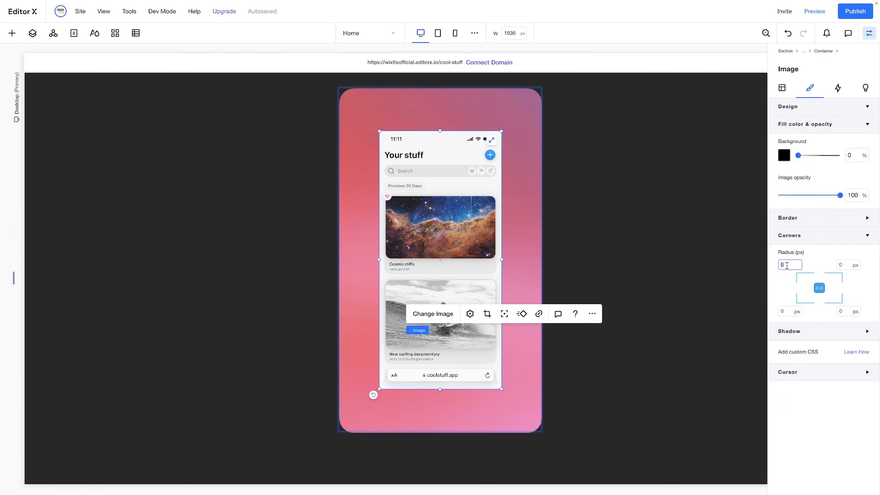
{"action": "left_click", "coordinate": [640, 179]}
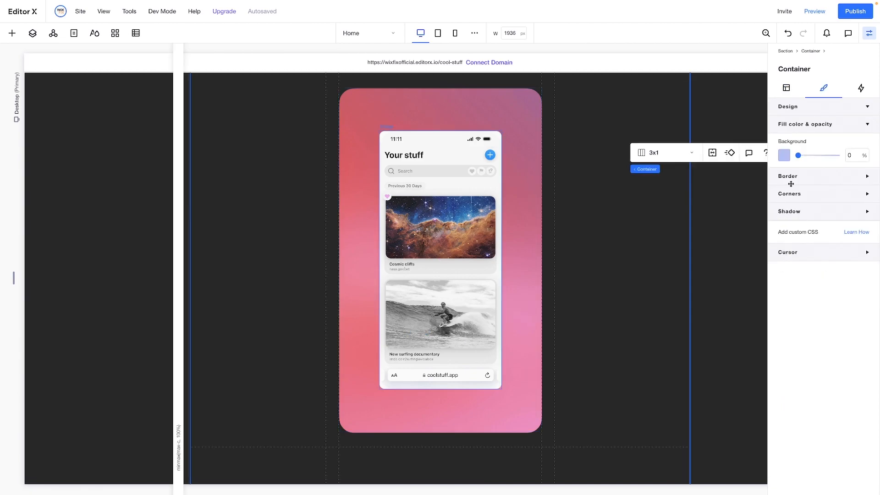
Set the phone screenshot's width to 70%
{"action": "left_click", "coordinate": [782, 89]}
{"action": "left_click", "coordinate": [805, 193]}
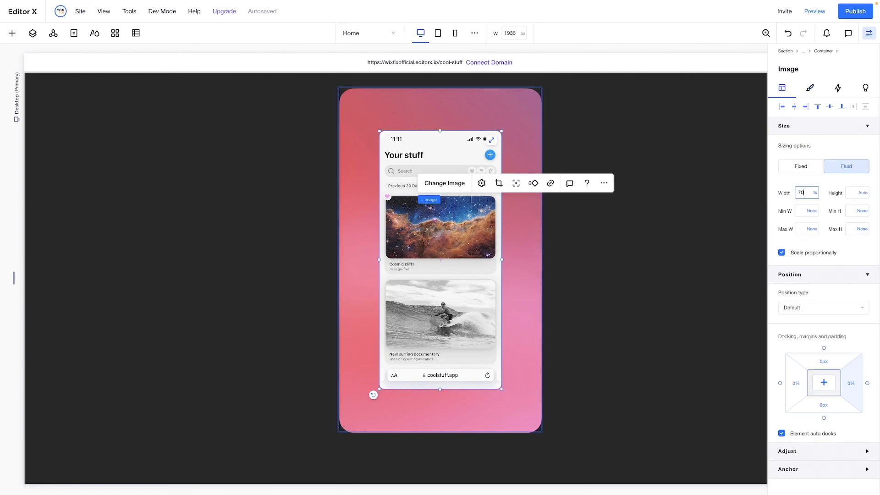
{"action": "type", "text": "70"}
{"action": "key", "text": "Return"}
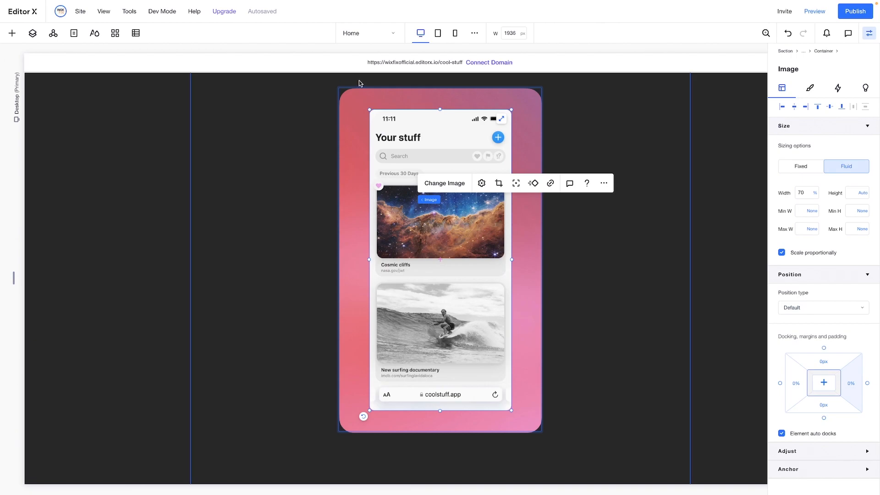
Add the nebula card image 1 main foreground.webp from the site files to the page
{"action": "left_click", "coordinate": [12, 33]}
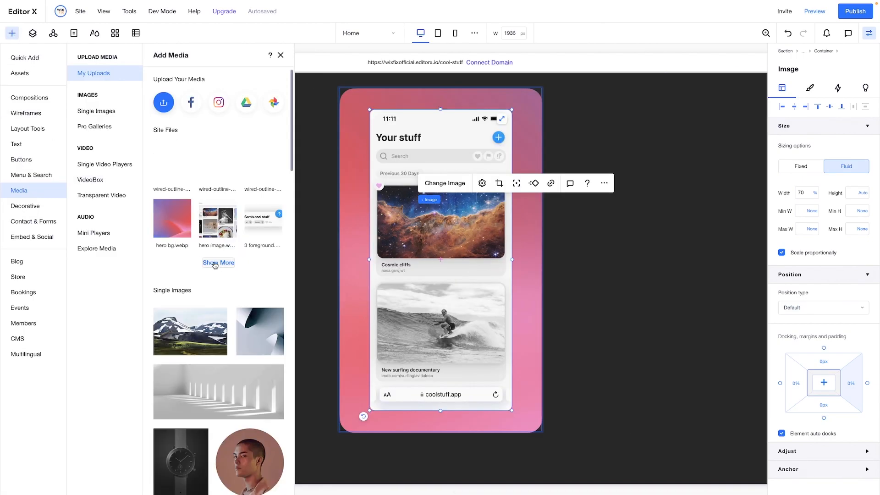
{"action": "left_click", "coordinate": [215, 263]}
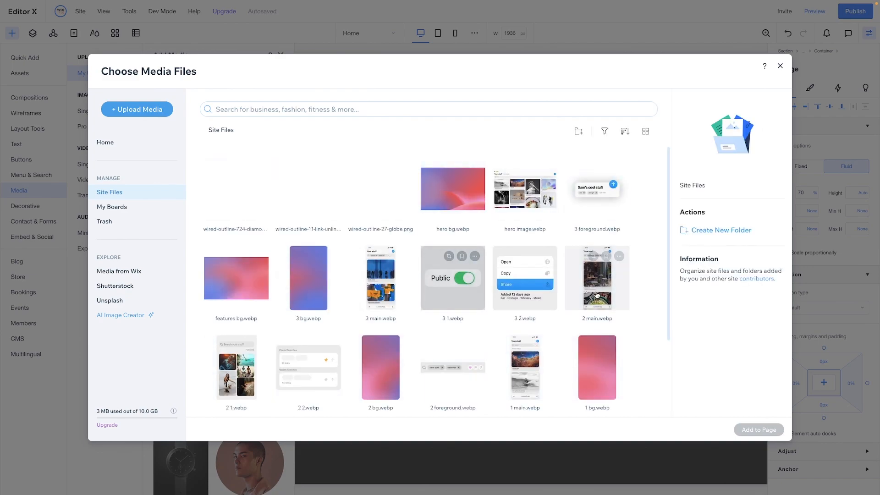
{"action": "scroll", "coordinate": [320, 349], "scroll_direction": "down", "scroll_amount": 3}
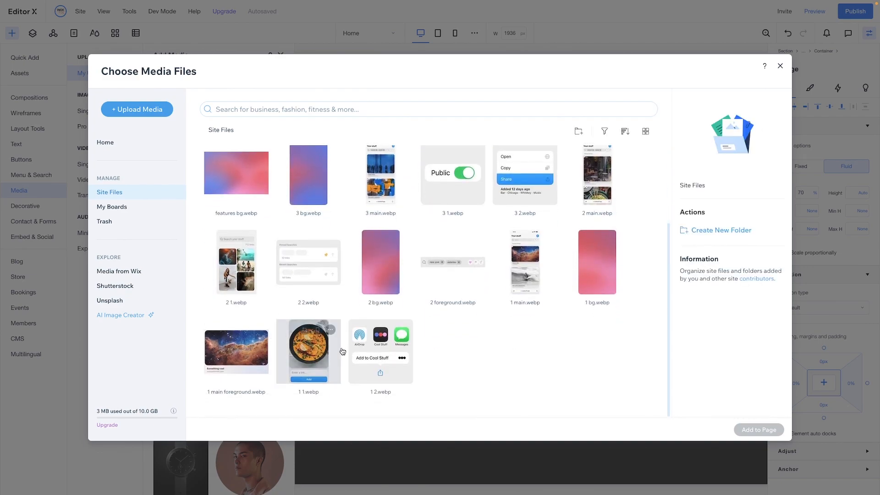
{"action": "left_click", "coordinate": [249, 357]}
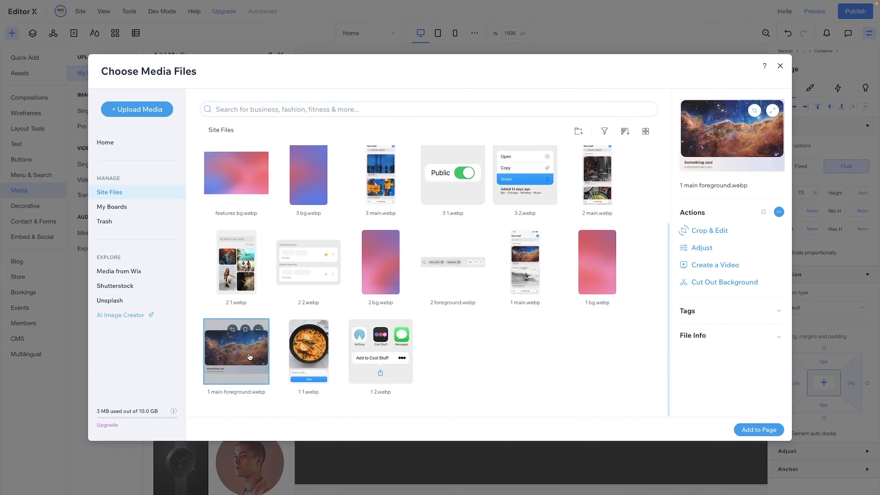
{"action": "double_click", "coordinate": [249, 357]}
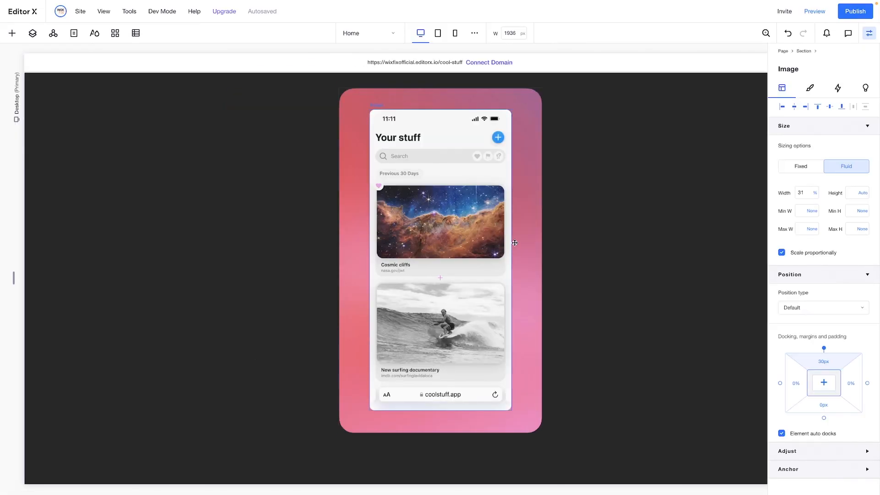
Move the nebula card image down below the "Save Cool Stuff" text and shrink it to about 30% width
{"action": "scroll", "coordinate": [514, 243], "scroll_direction": "up", "scroll_amount": 14}
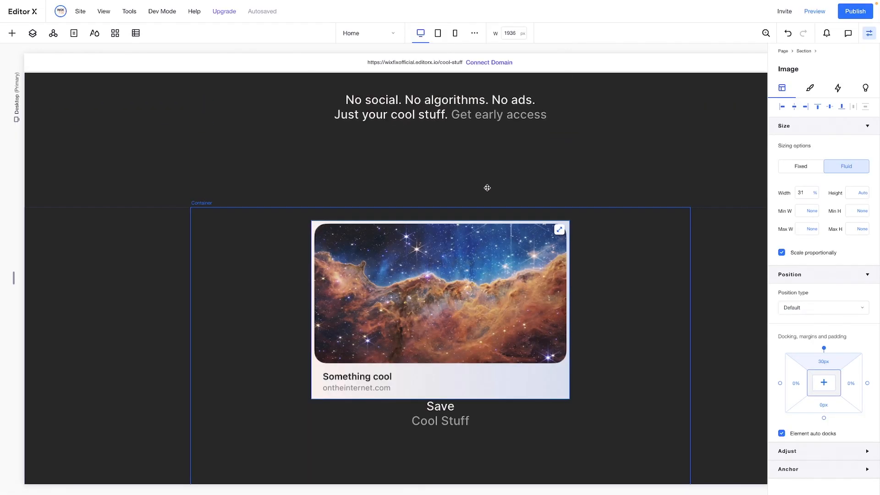
{"action": "scroll", "coordinate": [396, 153], "scroll_direction": "down", "scroll_amount": 3}
{"action": "left_click_drag", "start_coordinate": [394, 151], "coordinate": [389, 382]}
{"action": "scroll", "coordinate": [559, 180], "scroll_direction": "down", "scroll_amount": 5}
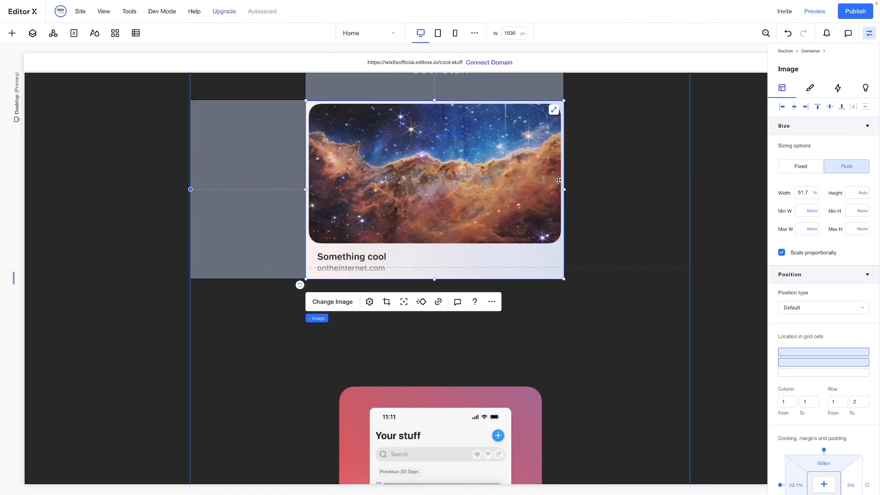
{"action": "left_click_drag", "start_coordinate": [565, 101], "coordinate": [471, 200]}
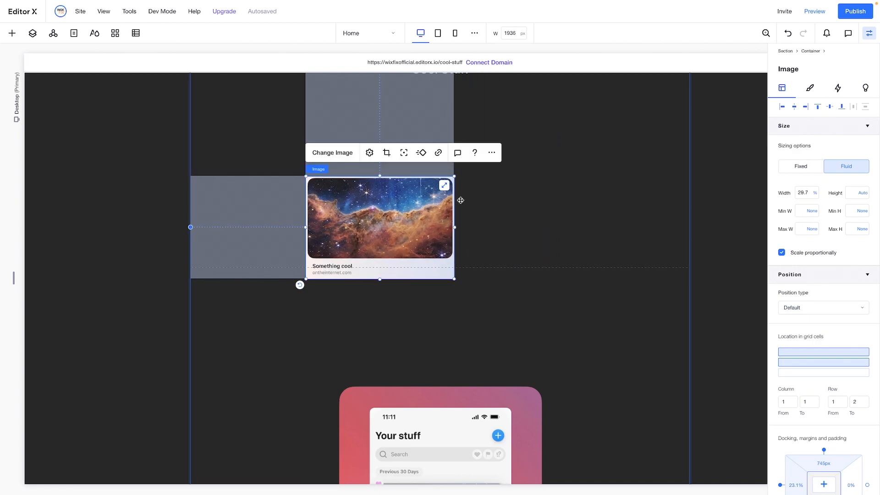
Place the nebula card over the phone screenshot in the middle-column container, horizontally centred about 197 px below the container's top
{"action": "scroll", "coordinate": [337, 83], "scroll_direction": "down", "scroll_amount": 4}
{"action": "left_click_drag", "start_coordinate": [337, 83], "coordinate": [398, 367]}
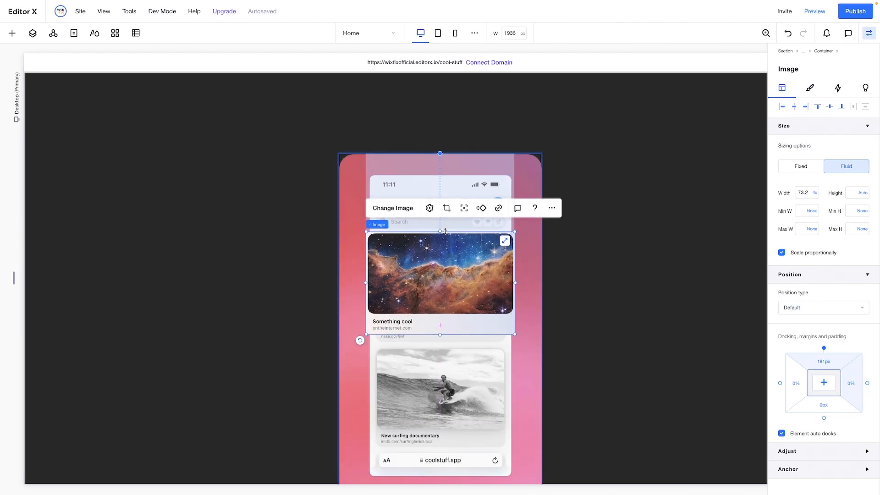
{"action": "left_click_drag", "start_coordinate": [433, 260], "coordinate": [433, 267]}
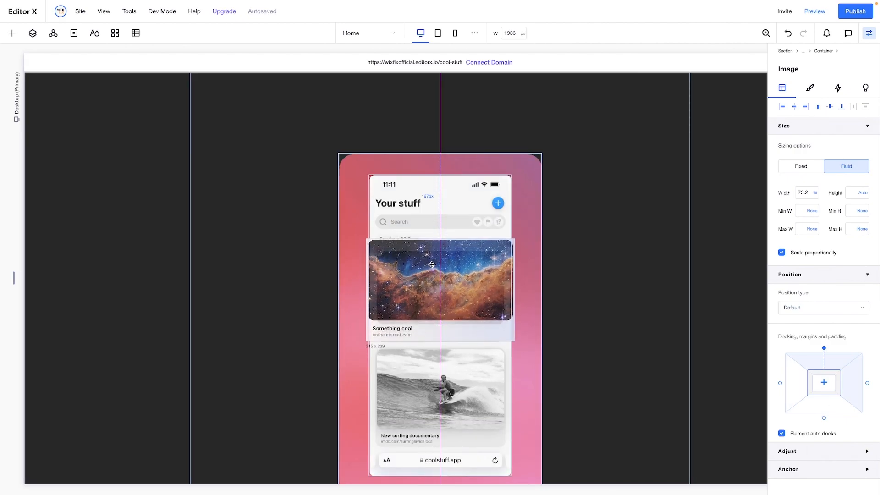
Set the nebula card image's width to 80%
{"action": "double_click", "coordinate": [805, 192]}
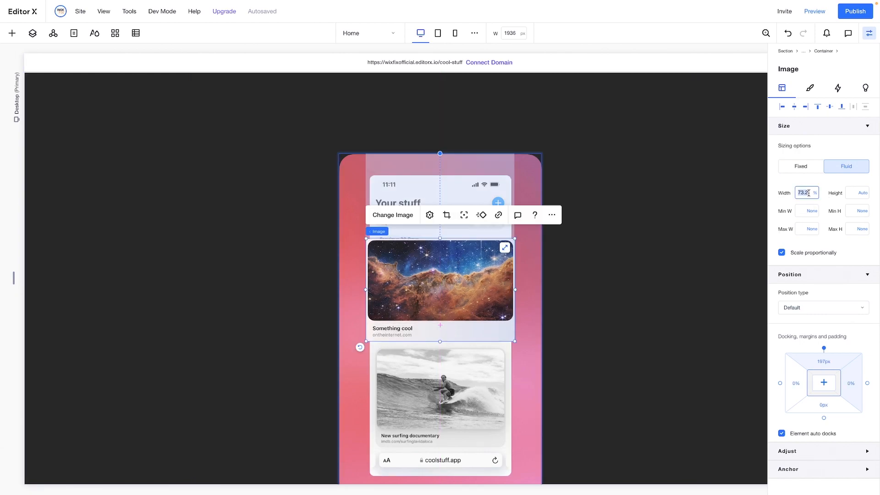
{"action": "type", "text": "80"}
{"action": "key", "text": "Return"}
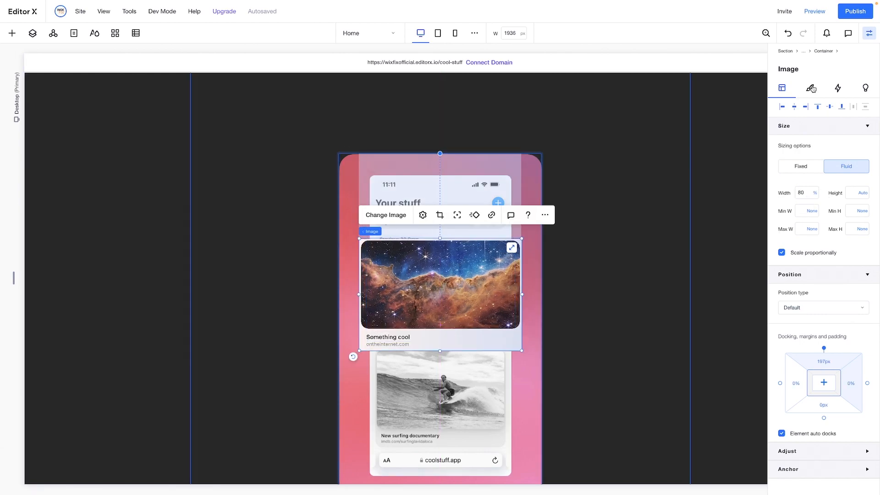
Set the corner radius of the nebula card image to 12 px on all four corners
{"action": "left_click", "coordinate": [811, 88]}
{"action": "left_click", "coordinate": [789, 236]}
{"action": "left_click", "coordinate": [786, 266]}
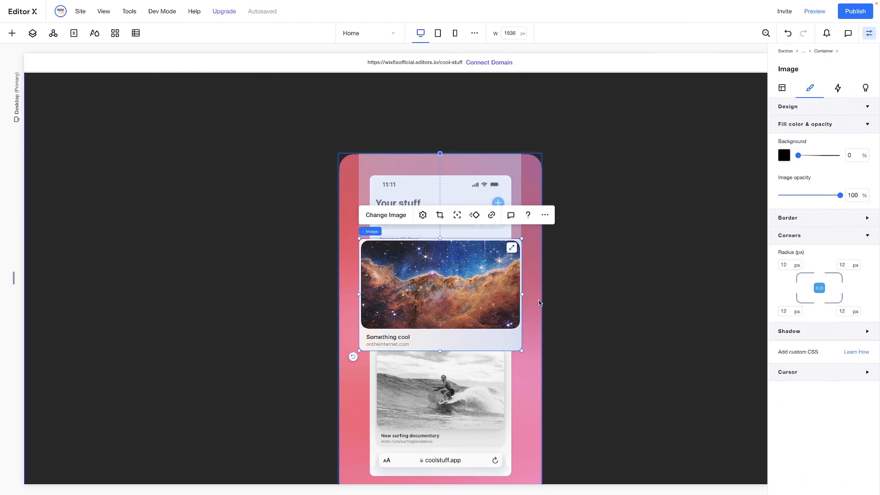
Move the nebula card image slightly up over the phone screenshot
{"action": "left_click", "coordinate": [603, 314]}
{"action": "left_click_drag", "start_coordinate": [492, 301], "coordinate": [492, 299]}
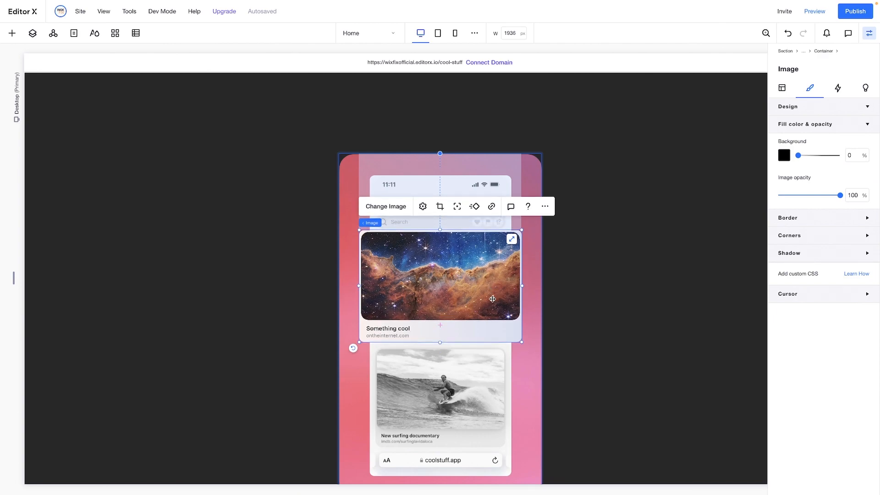
{"action": "left_click", "coordinate": [588, 307]}
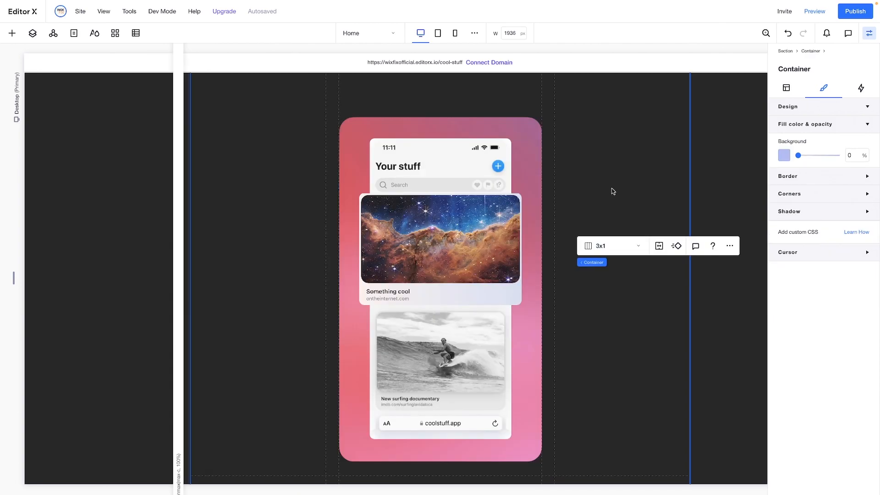
Align the middle-column container to the top of its grid cell and make it sticky with a 45% top offset
{"action": "left_click", "coordinate": [342, 120]}
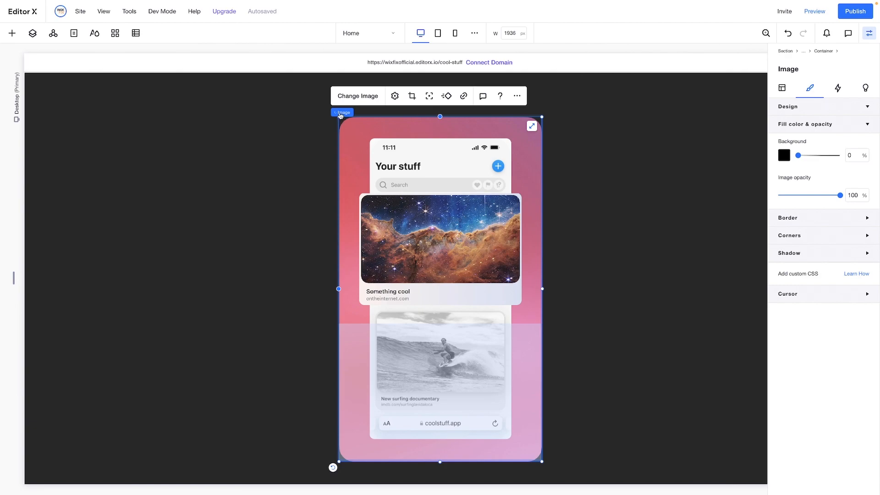
{"action": "left_click", "coordinate": [341, 113]}
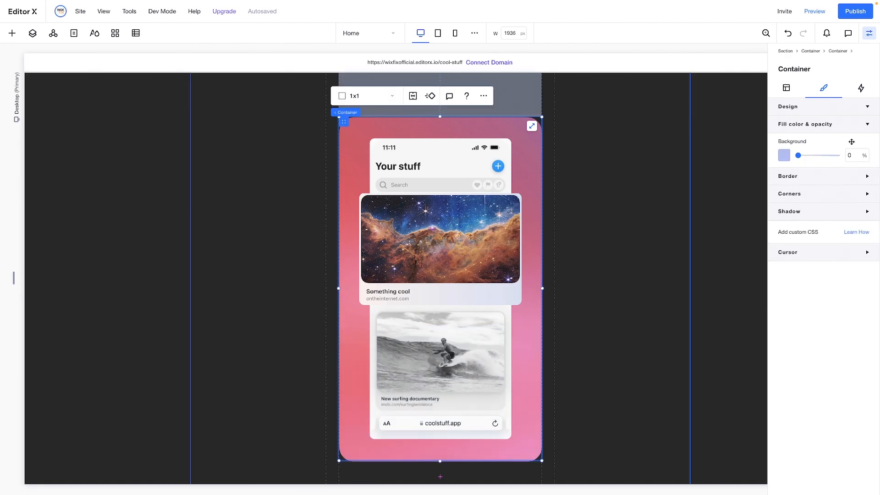
{"action": "left_click", "coordinate": [786, 87]}
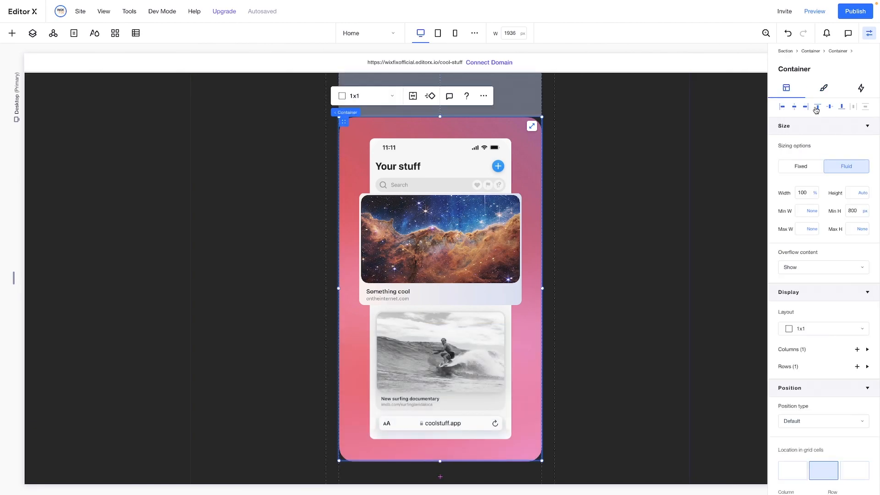
{"action": "left_click", "coordinate": [816, 110]}
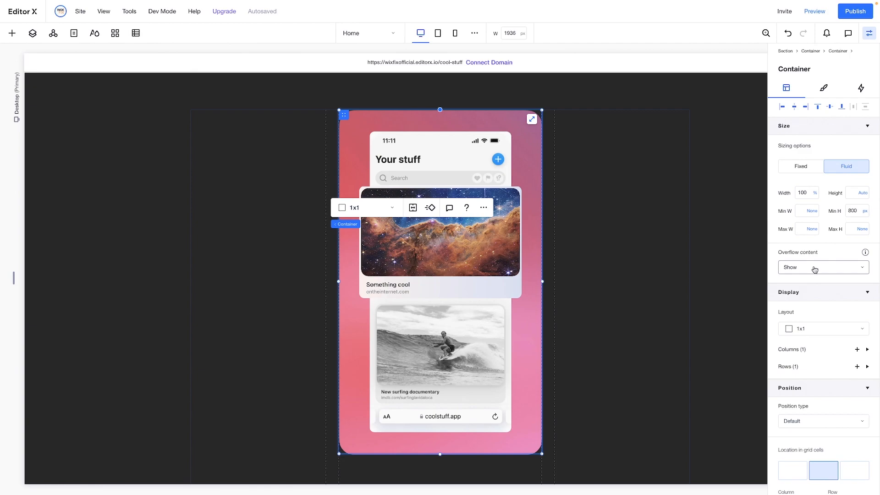
{"action": "left_click", "coordinate": [806, 423]}
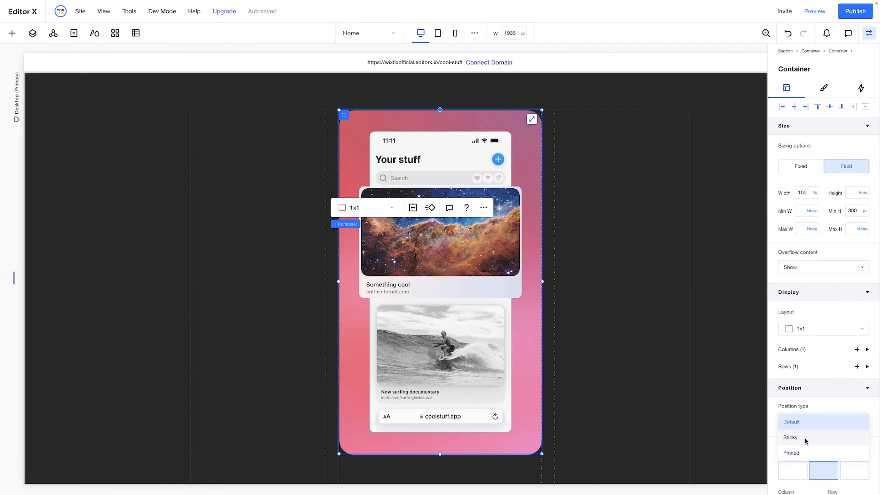
{"action": "left_click", "coordinate": [806, 441]}
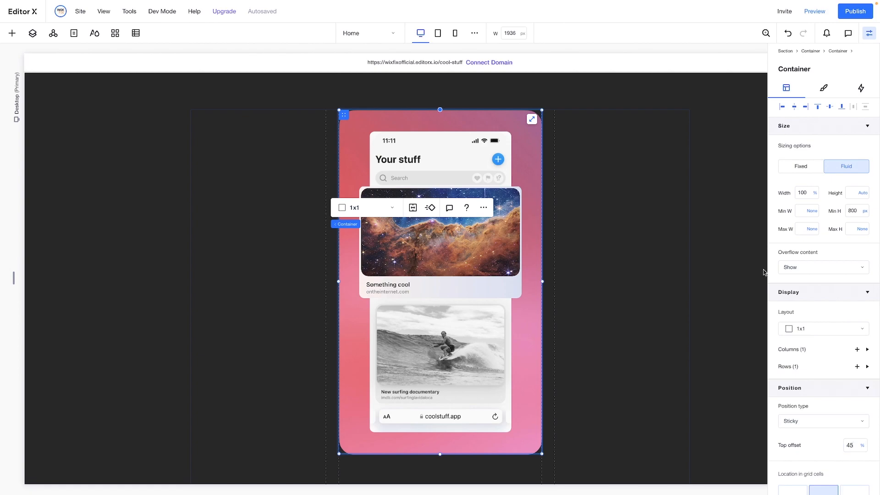
Preview the page to check how the sticky phone container behaves while scrolling, and return to editing
{"action": "scroll", "coordinate": [652, 98], "scroll_direction": "up", "scroll_amount": 12}
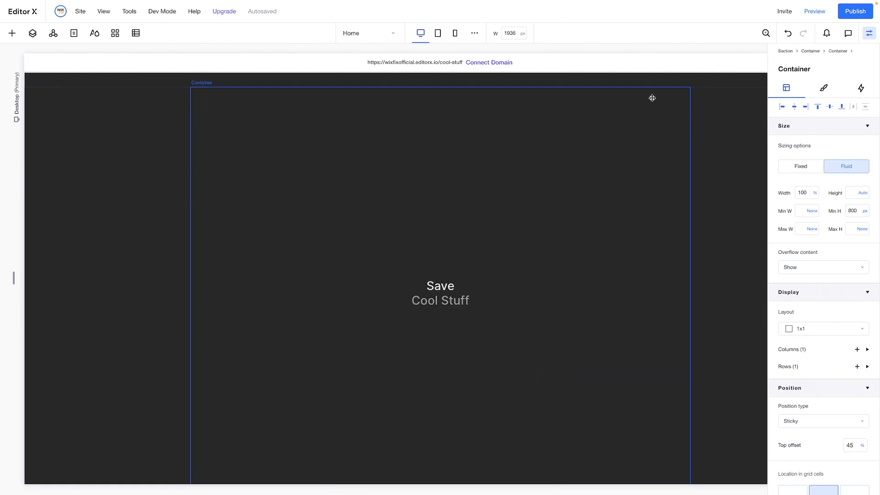
{"action": "left_click", "coordinate": [811, 13]}
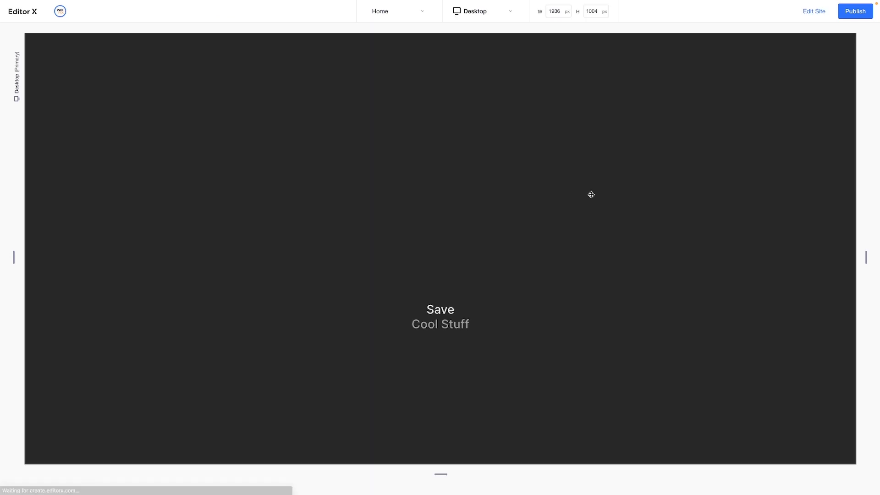
{"action": "scroll", "coordinate": [592, 196], "scroll_direction": "down", "scroll_amount": 3}
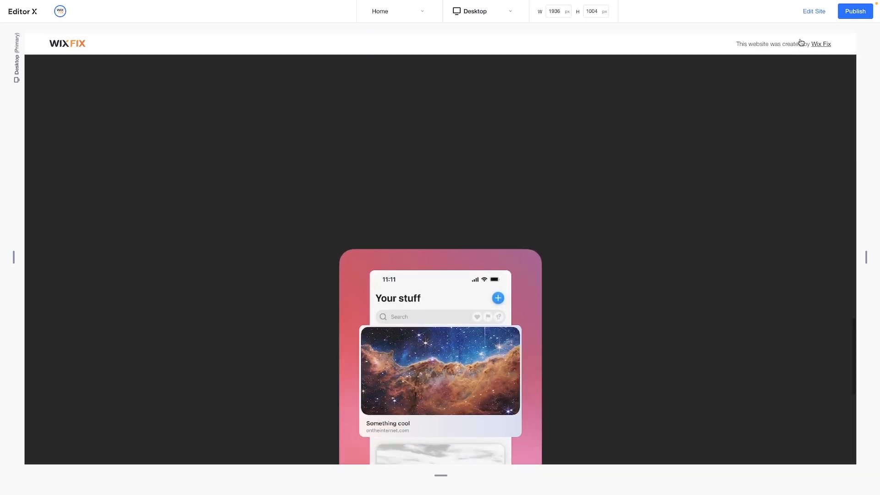
{"action": "left_click", "coordinate": [814, 11]}
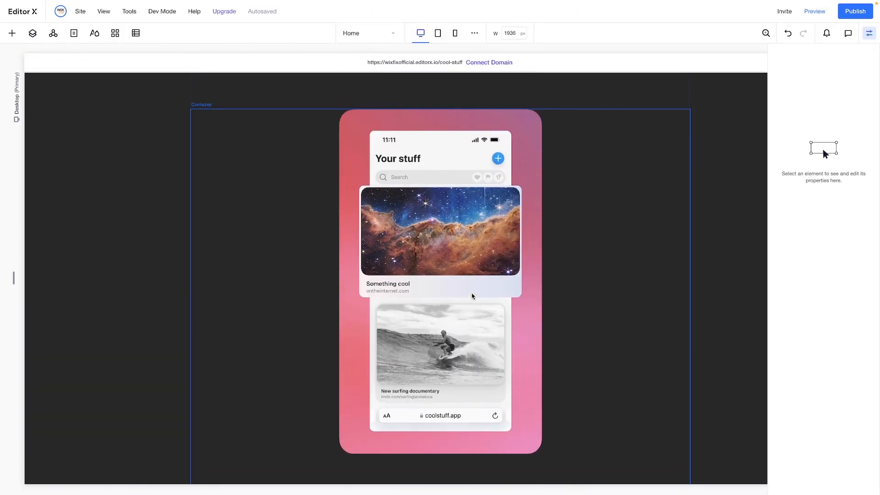
Set the sticky middle-column container's top offset to 10%
{"action": "left_click", "coordinate": [341, 151]}
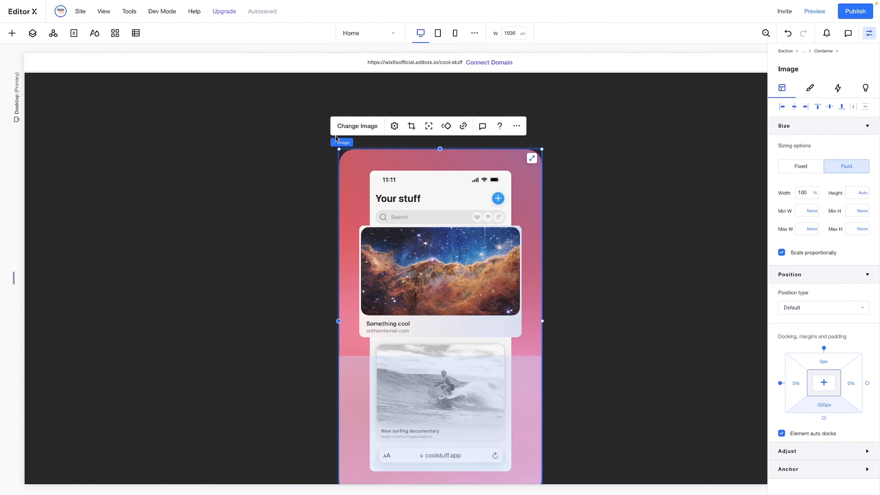
{"action": "mouse_move", "coordinate": [347, 144]}
{"action": "left_click", "coordinate": [367, 143]}
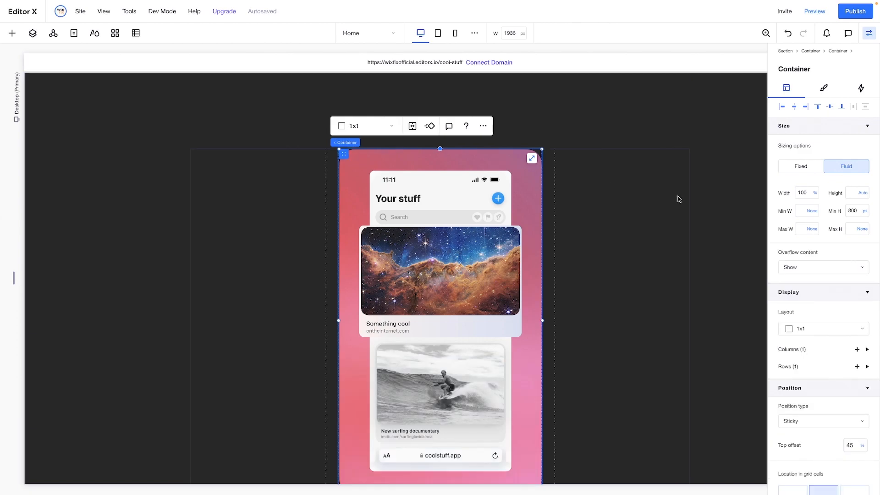
{"action": "scroll", "coordinate": [838, 346], "scroll_direction": "down", "scroll_amount": 2}
{"action": "scroll", "coordinate": [839, 350], "scroll_direction": "down", "scroll_amount": 1}
{"action": "double_click", "coordinate": [853, 335]}
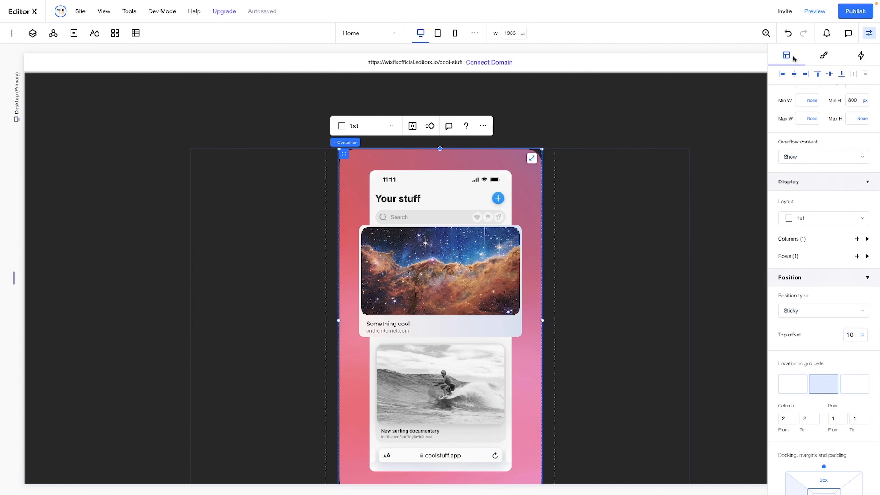
Preview the phone container's sticking position with the 10% top offset, and return to editing
{"action": "left_click", "coordinate": [814, 11]}
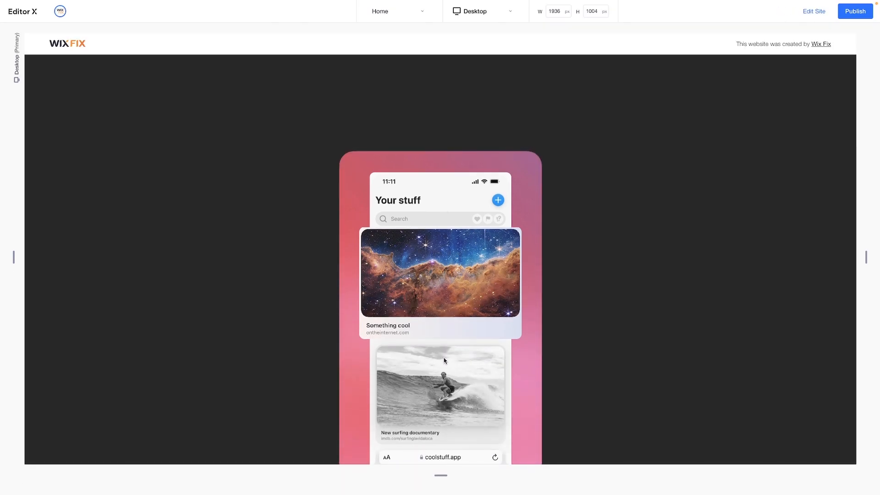
{"action": "scroll", "coordinate": [571, 189], "scroll_direction": "down", "scroll_amount": 5}
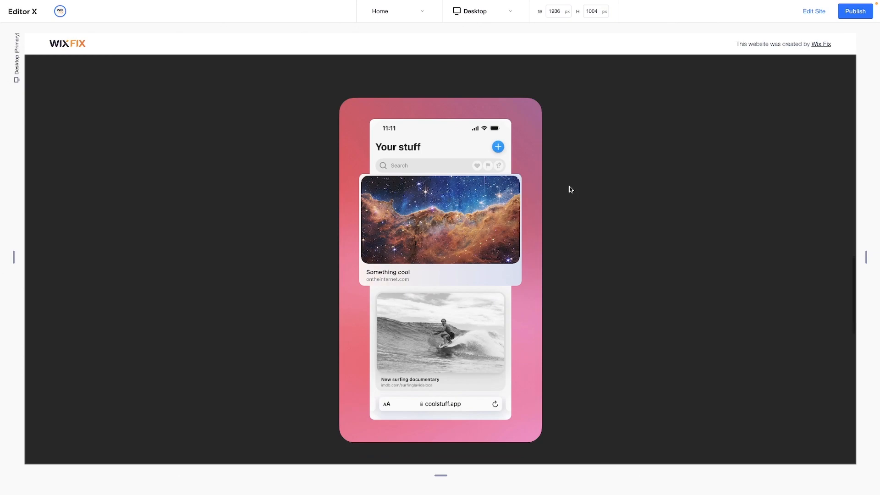
{"action": "left_click", "coordinate": [809, 11]}
Set the sticky middle-column container's top offset to 5%
{"action": "scroll", "coordinate": [334, 137], "scroll_direction": "down", "scroll_amount": 6}
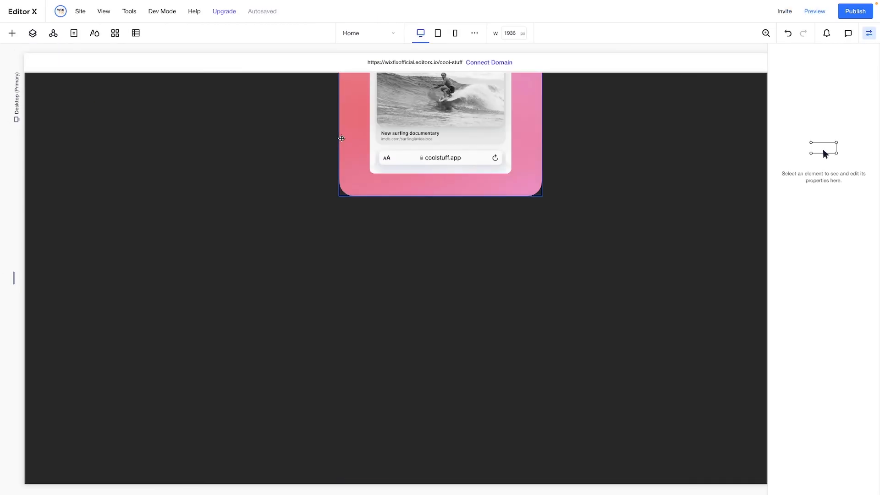
{"action": "left_click", "coordinate": [342, 194]}
{"action": "mouse_move", "coordinate": [367, 186]}
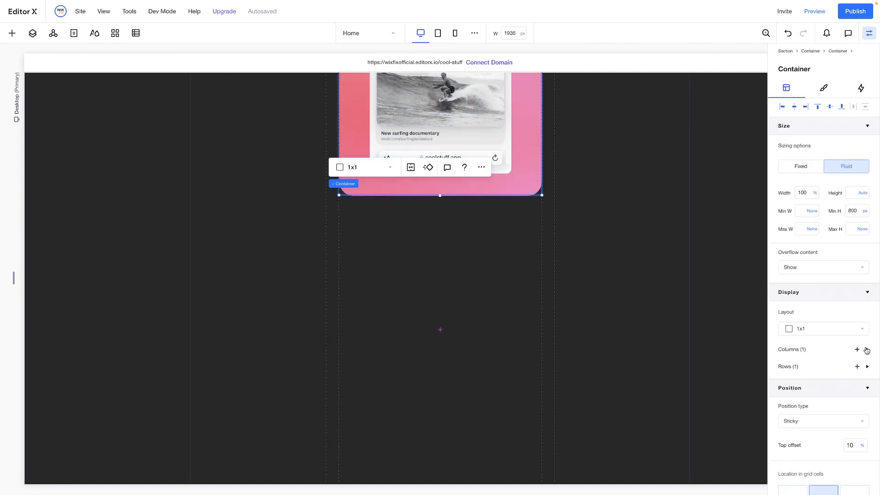
{"action": "key", "text": "Return"}
Preview the page from the "Save Cool Stuff" text down to check the container's 5% sticky offset
{"action": "scroll", "coordinate": [733, 147], "scroll_direction": "up", "scroll_amount": 15}
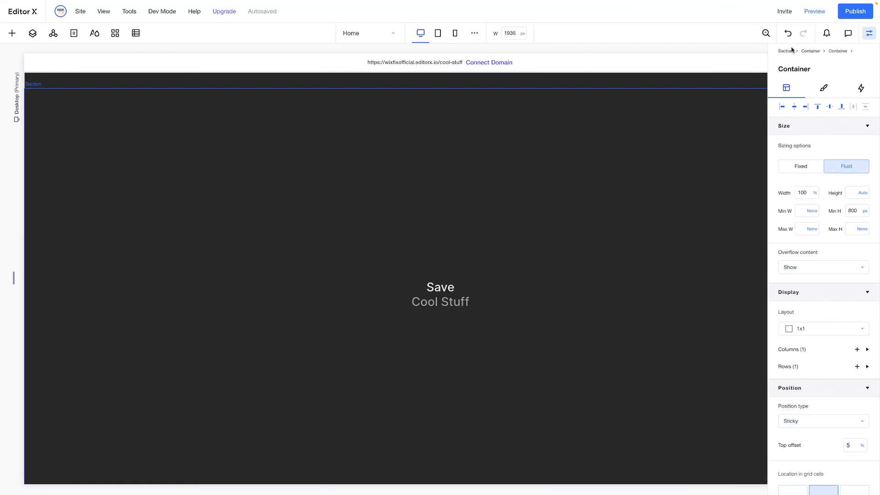
{"action": "left_click", "coordinate": [814, 11]}
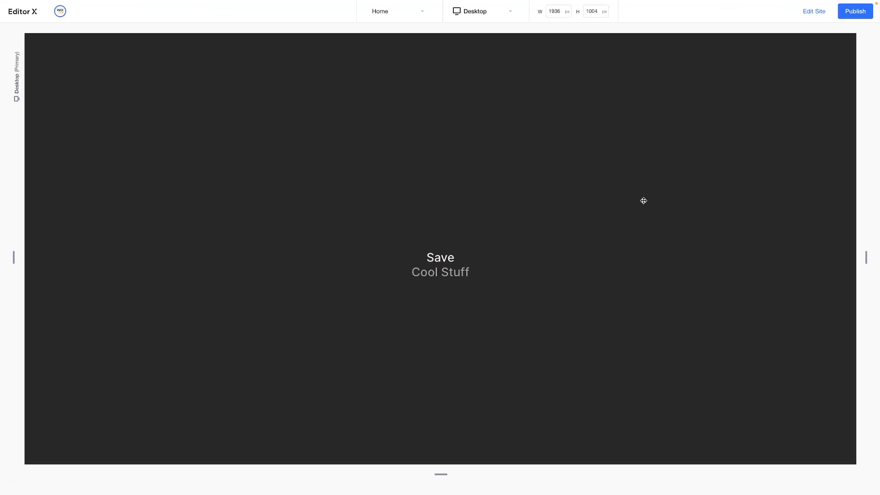
{"action": "scroll", "coordinate": [643, 200], "scroll_direction": "down", "scroll_amount": 5}
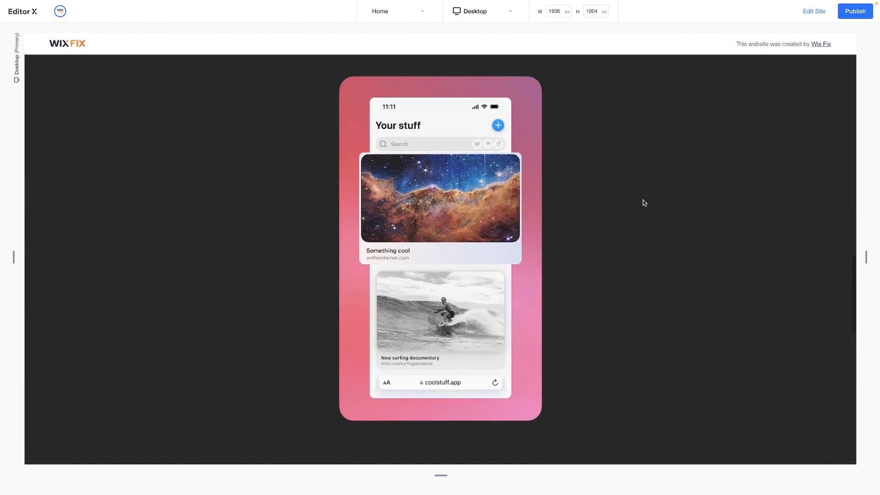
Return to editing and set the sticky middle-column container's top offset to 7.5%
{"action": "left_click", "coordinate": [819, 13]}
{"action": "left_click", "coordinate": [491, 181]}
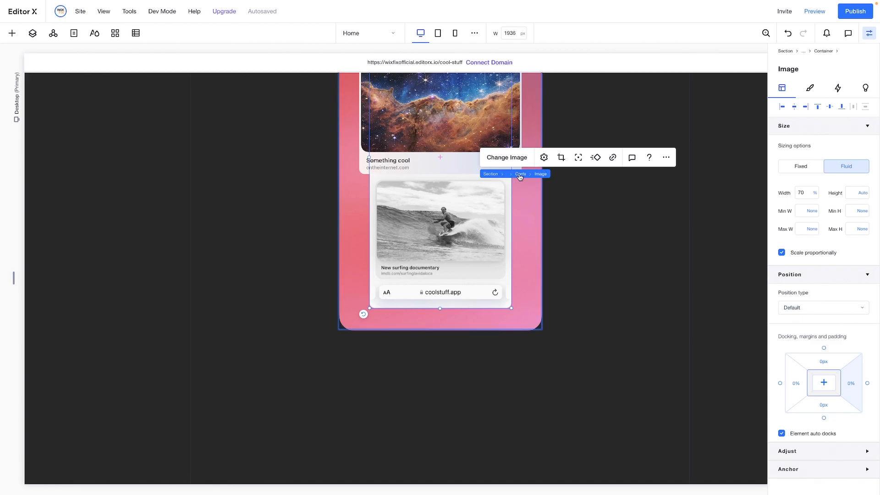
{"action": "left_click", "coordinate": [519, 175]}
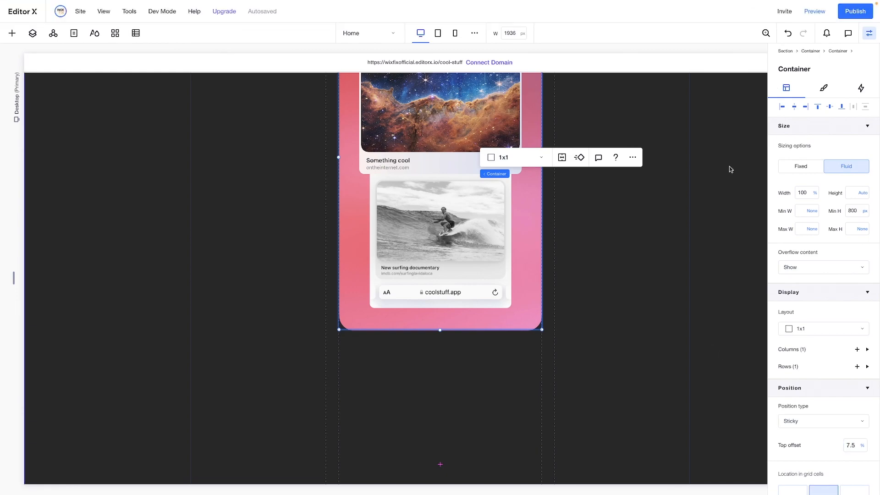
Preview the phone container's sticking position with the 7.5% top offset, and return to editing
{"action": "left_click", "coordinate": [814, 11]}
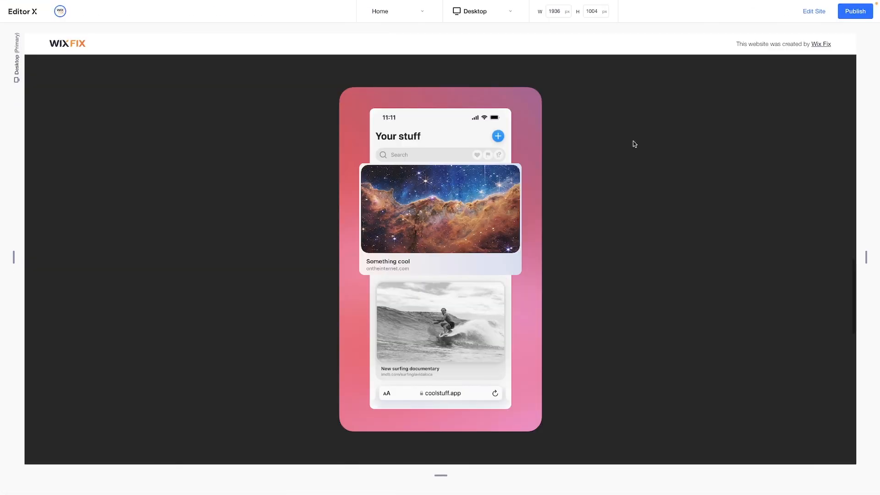
{"action": "scroll", "coordinate": [634, 145], "scroll_direction": "down", "scroll_amount": 6}
{"action": "left_click", "coordinate": [810, 13]}
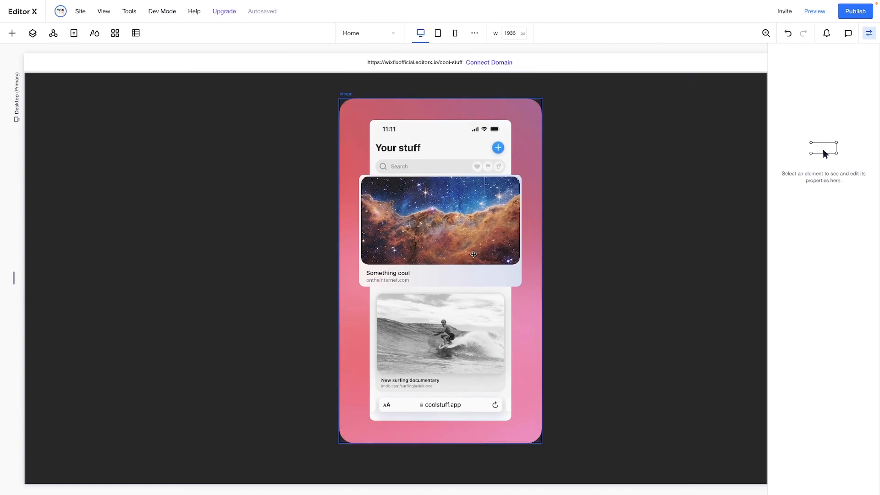
Set the single row of the three-column container holding the phone image to Min content height
{"action": "left_click", "coordinate": [304, 192]}
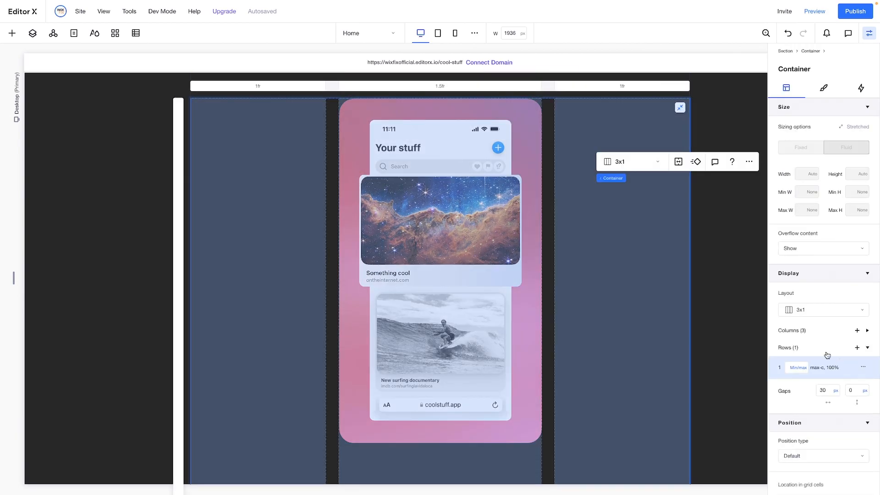
{"action": "left_click", "coordinate": [806, 369]}
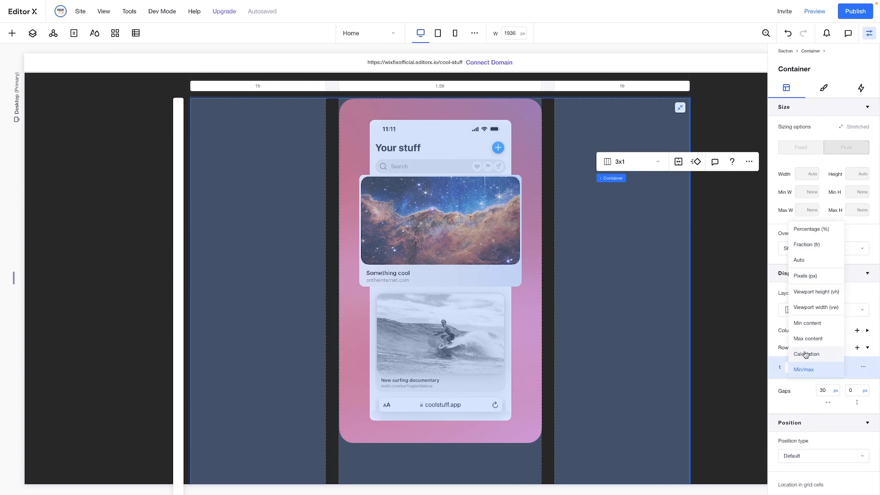
{"action": "left_click", "coordinate": [808, 329]}
{"action": "scroll", "coordinate": [386, 278], "scroll_direction": "down", "scroll_amount": 6}
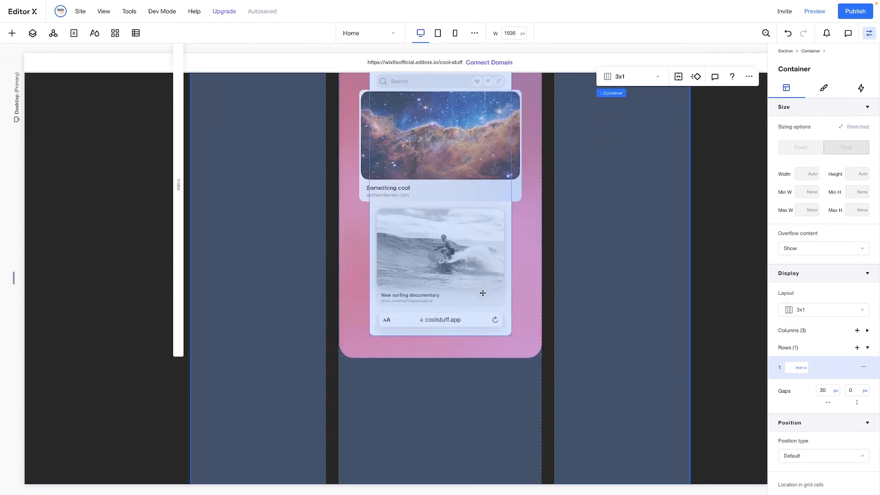
{"action": "scroll", "coordinate": [733, 257], "scroll_direction": "up", "scroll_amount": 2}
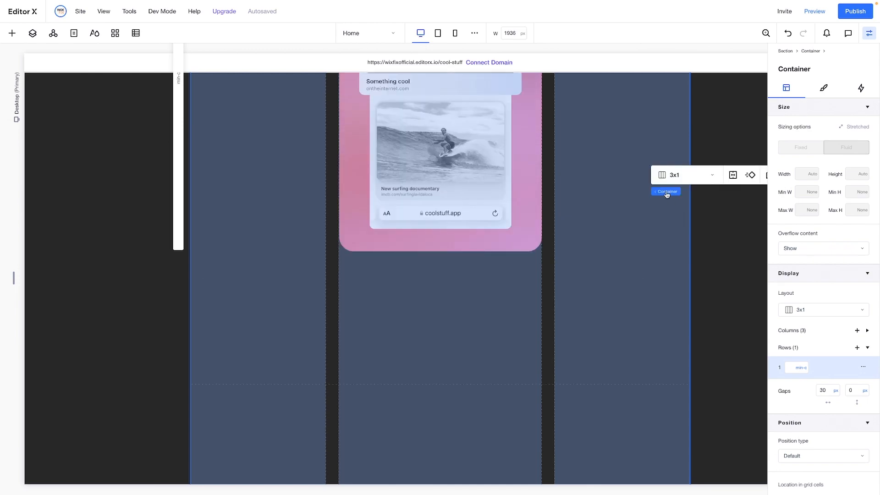
Set row 2 of the outer 1x3 container to Min content height
{"action": "left_click", "coordinate": [690, 191]}
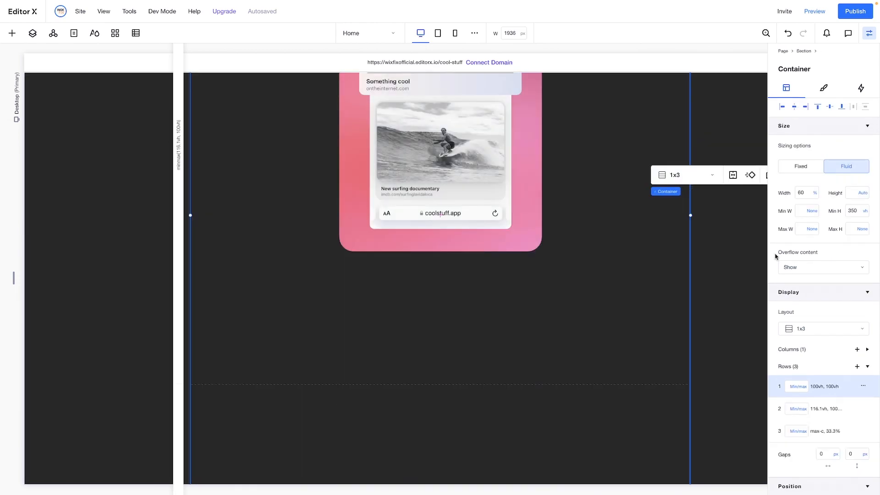
{"action": "left_click", "coordinate": [802, 412]}
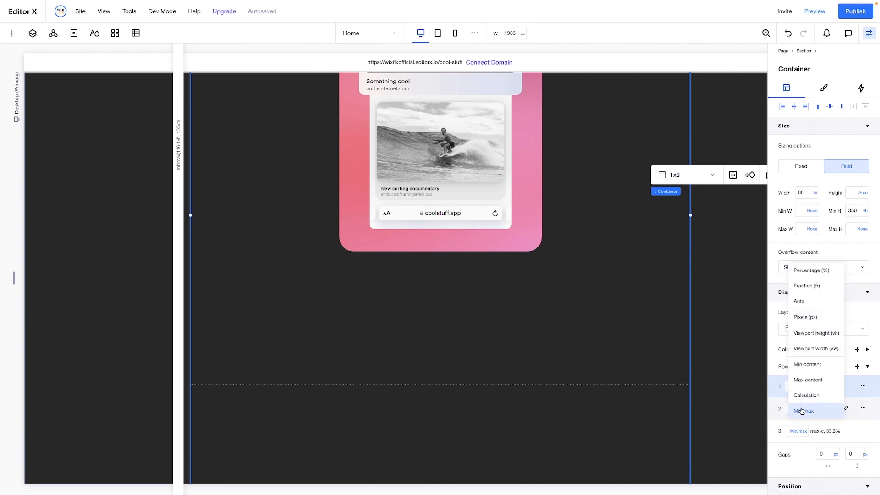
{"action": "left_click", "coordinate": [810, 365]}
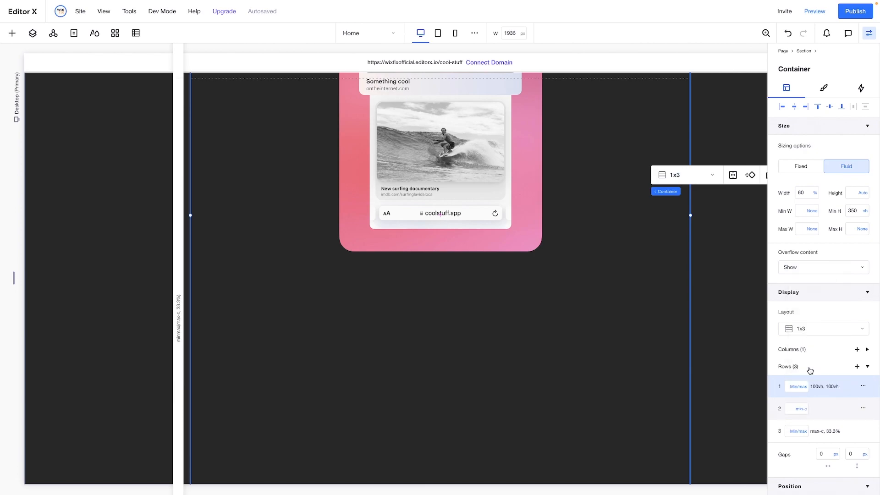
{"action": "scroll", "coordinate": [613, 343], "scroll_direction": "up", "scroll_amount": 5}
Try limiting the three-column phone container to row 2 of the outer grid, and undo the placement
{"action": "left_click", "coordinate": [613, 343]}
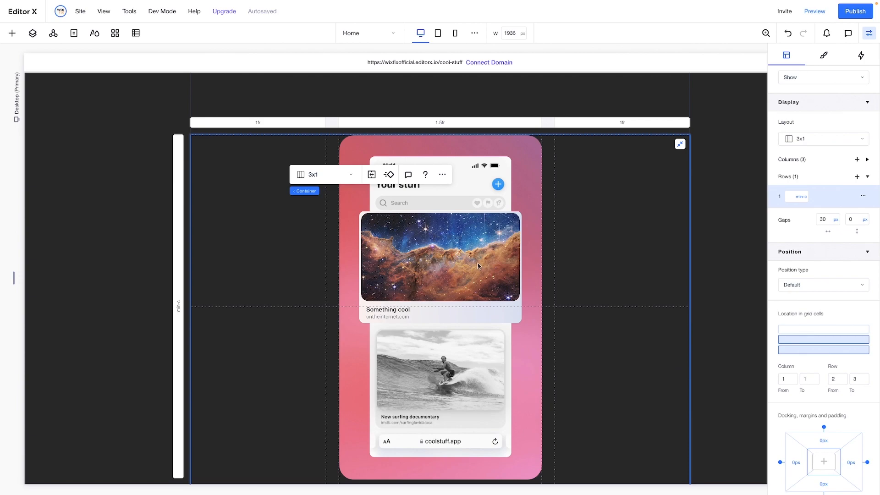
{"action": "scroll", "coordinate": [477, 266], "scroll_direction": "down", "scroll_amount": 2}
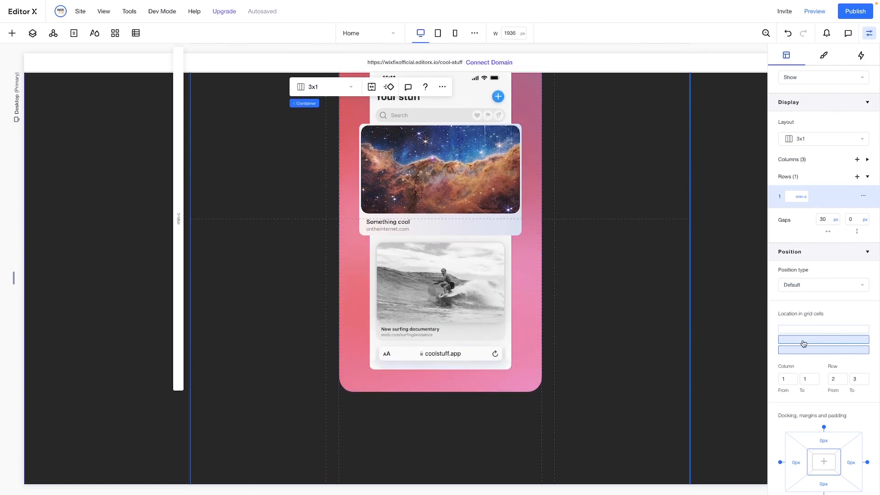
{"action": "scroll", "coordinate": [324, 252], "scroll_direction": "up", "scroll_amount": 2}
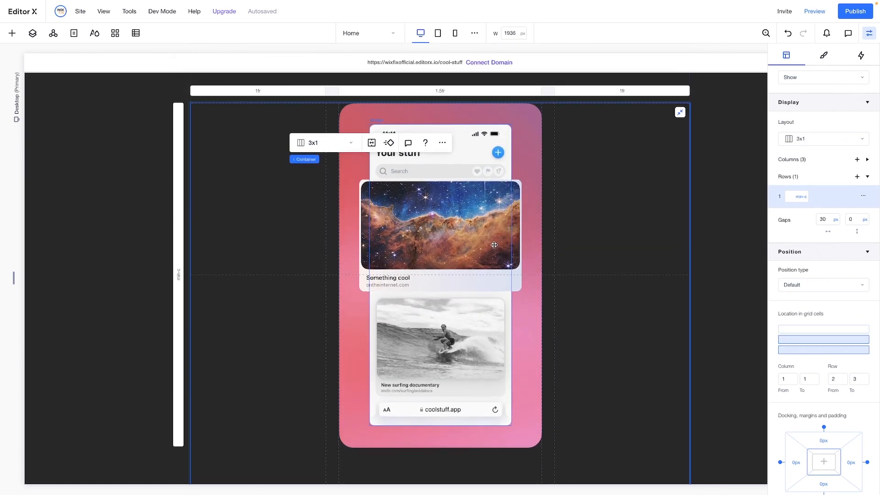
{"action": "scroll", "coordinate": [324, 262], "scroll_direction": "down", "scroll_amount": 1}
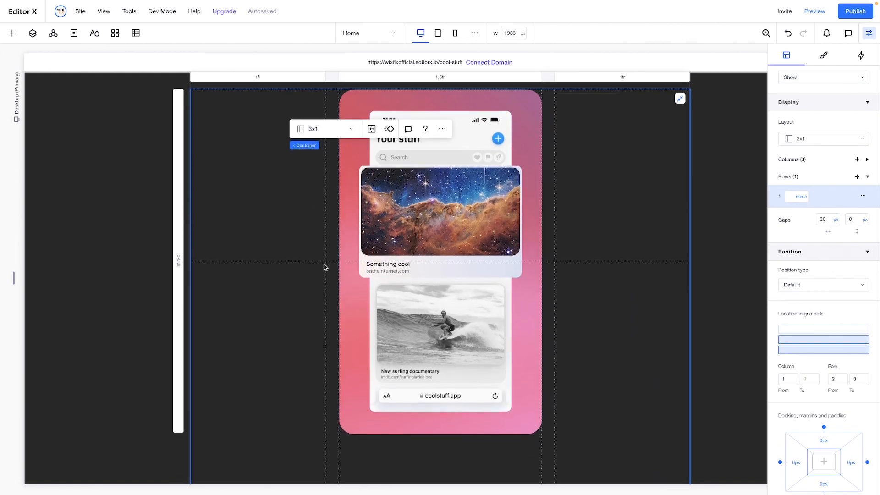
{"action": "left_click", "coordinate": [804, 343]}
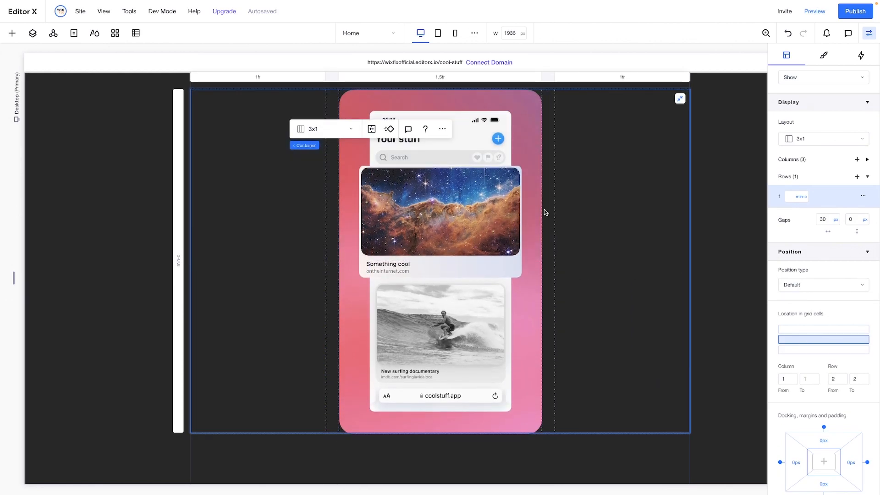
{"action": "scroll", "coordinate": [544, 210], "scroll_direction": "up", "scroll_amount": 10}
{"action": "scroll", "coordinate": [544, 211], "scroll_direction": "down", "scroll_amount": 10}
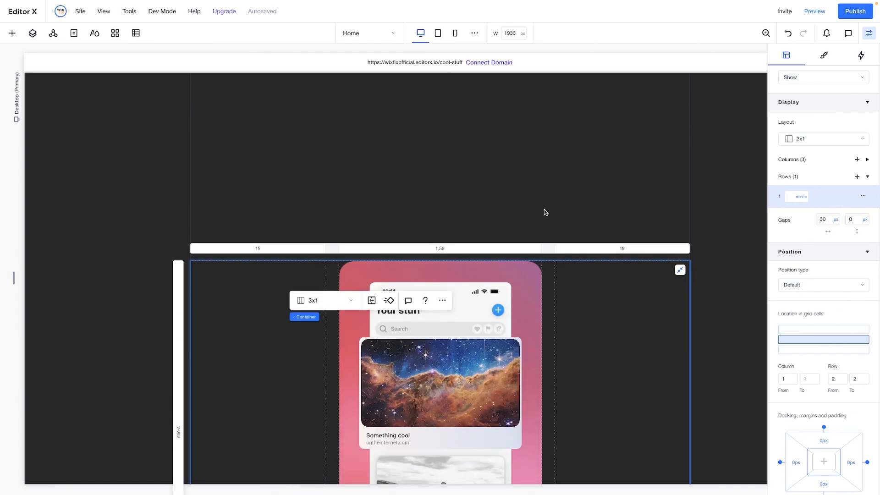
{"action": "key", "text": "ctrl+z"}
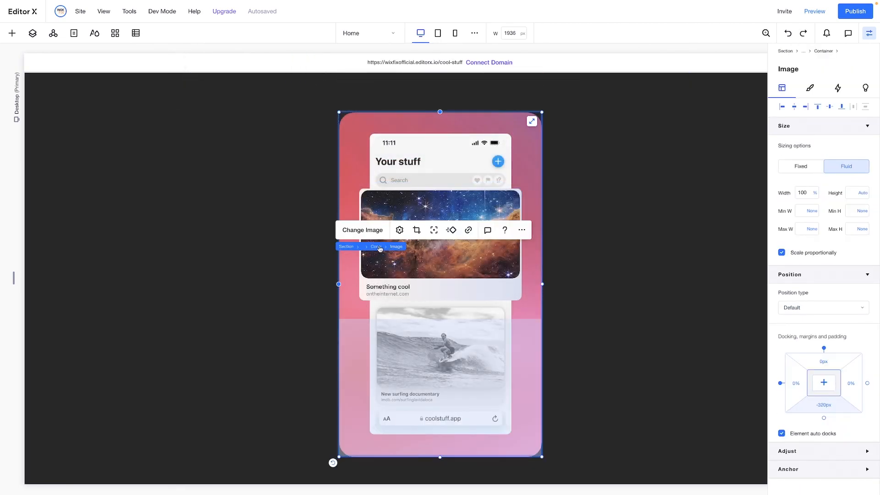
Place the three-column phone container in only row 2 of the outer container's grid
{"action": "left_click", "coordinate": [375, 247]}
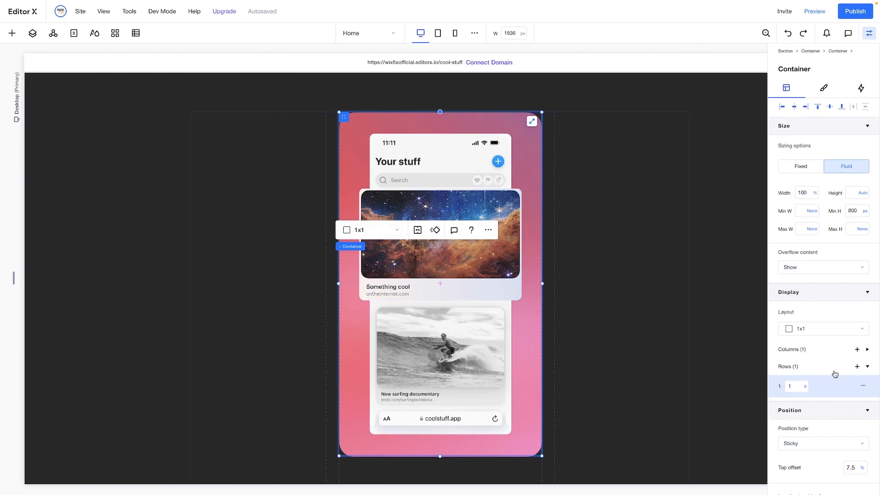
{"action": "scroll", "coordinate": [843, 379], "scroll_direction": "down", "scroll_amount": 5}
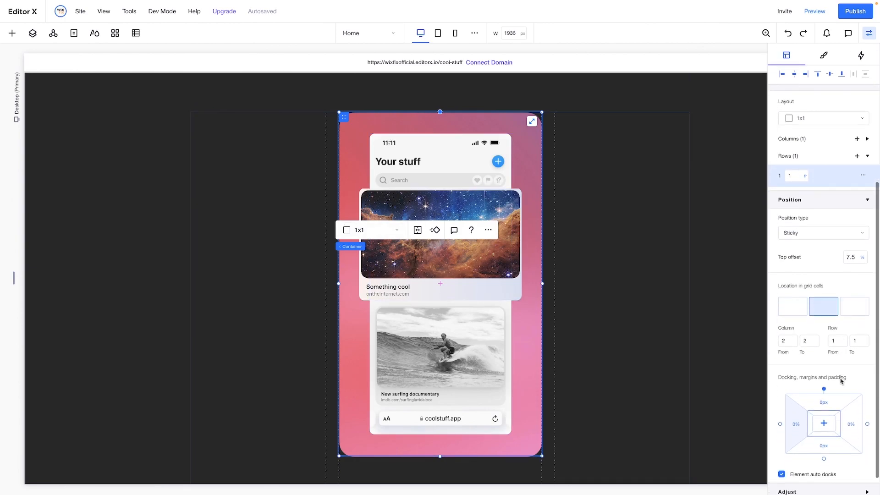
{"action": "left_click", "coordinate": [377, 247]}
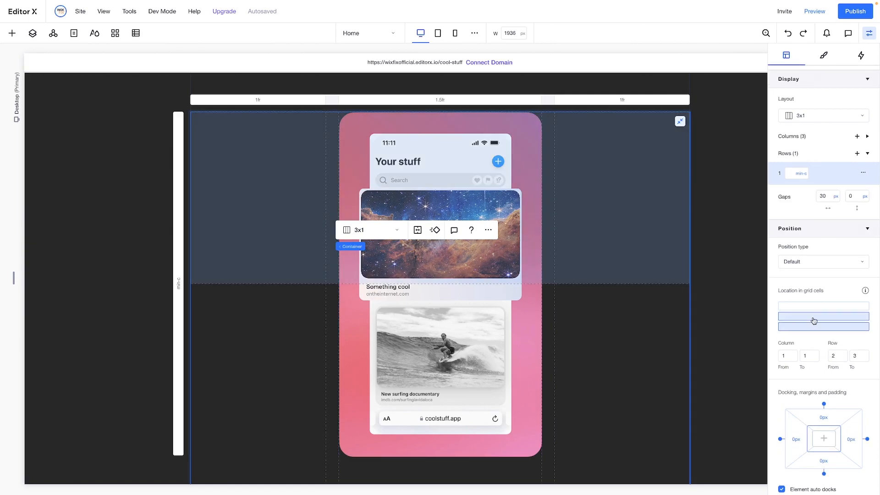
{"action": "left_click", "coordinate": [814, 320]}
{"action": "scroll", "coordinate": [557, 226], "scroll_direction": "down", "scroll_amount": 5}
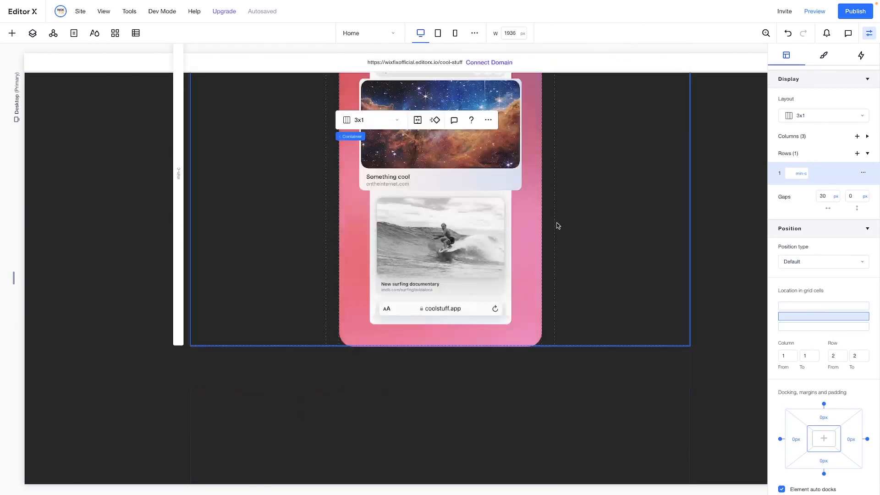
Copy the three-column phone container, paste it into the outer container's third row, and stretch it to fill that row
{"action": "left_click", "coordinate": [468, 258]}
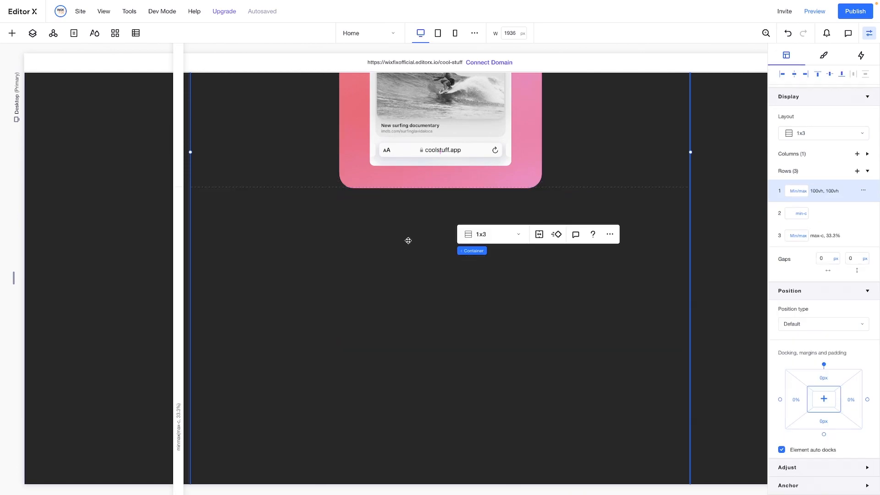
{"action": "left_click", "coordinate": [291, 163]}
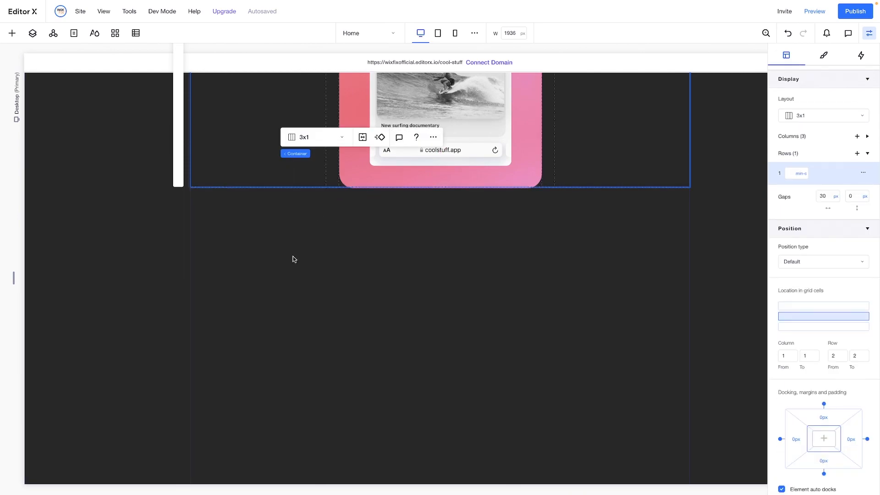
{"action": "right_click", "coordinate": [295, 282]}
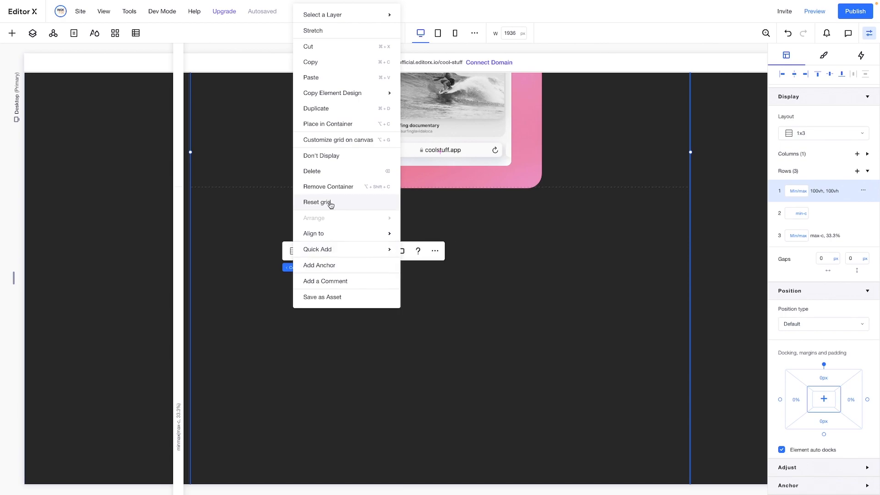
{"action": "left_click", "coordinate": [320, 79]}
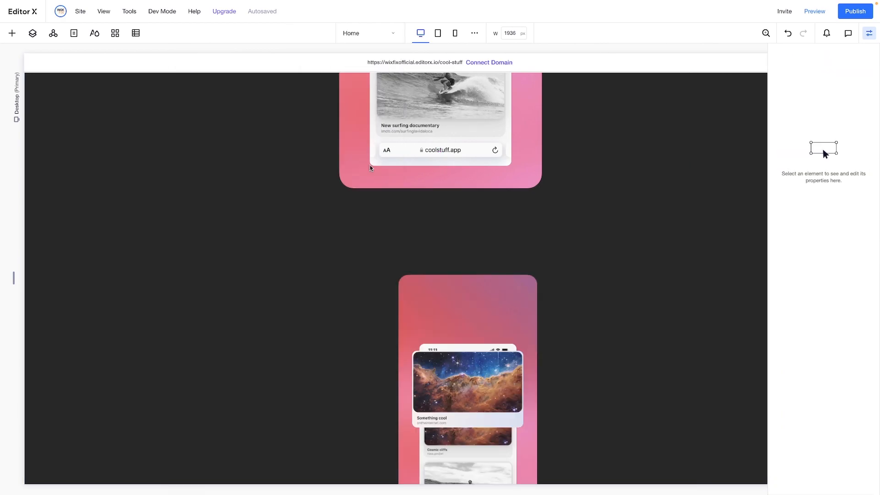
{"action": "left_click", "coordinate": [622, 287]}
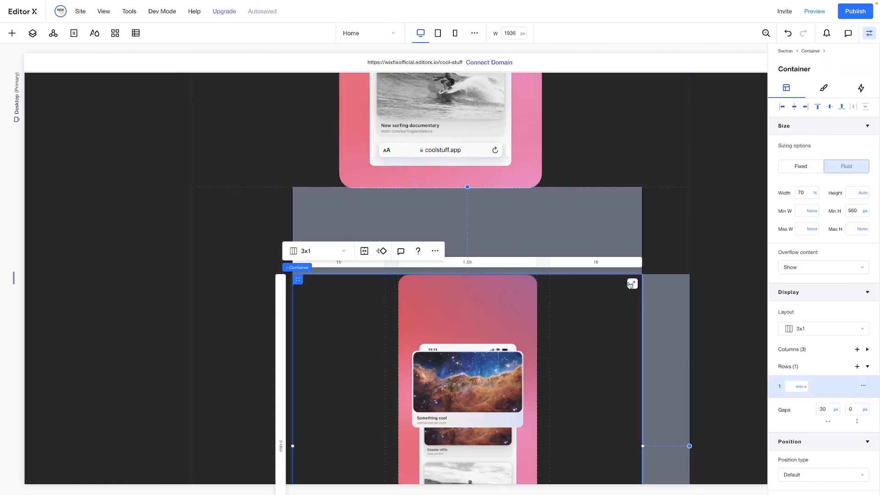
{"action": "left_click", "coordinate": [631, 284]}
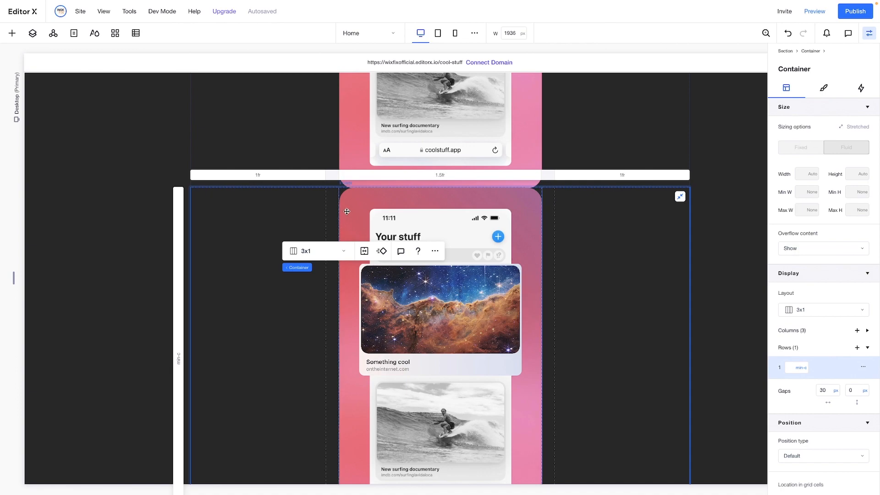
Delete the middle-column image container from the pasted three-column copy
{"action": "left_click", "coordinate": [340, 190]}
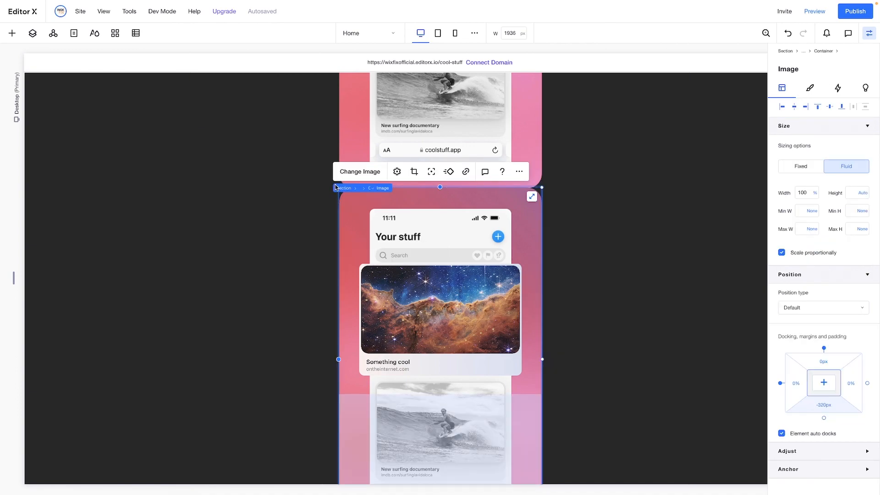
{"action": "left_click", "coordinate": [373, 188]}
{"action": "key", "text": "Delete"}
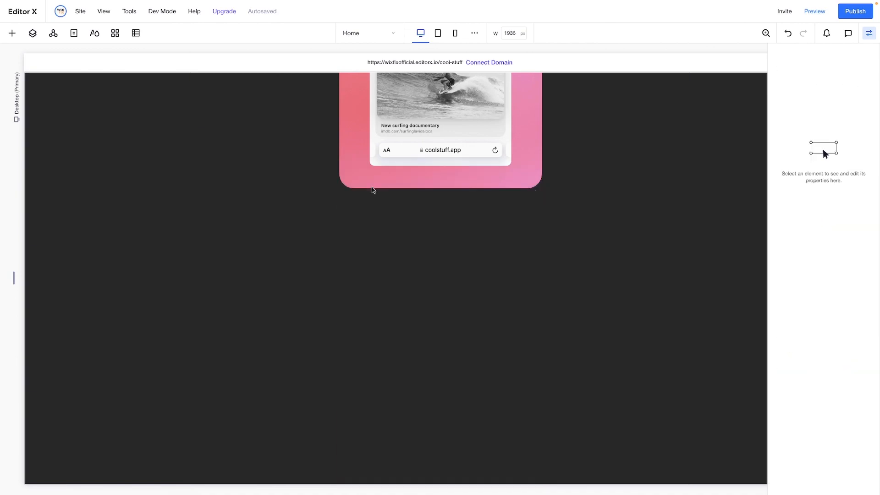
Check the reference design's left card, and add the food card image "1 1.webp" from the site files to the page
{"action": "left_click", "coordinate": [255, 270]}
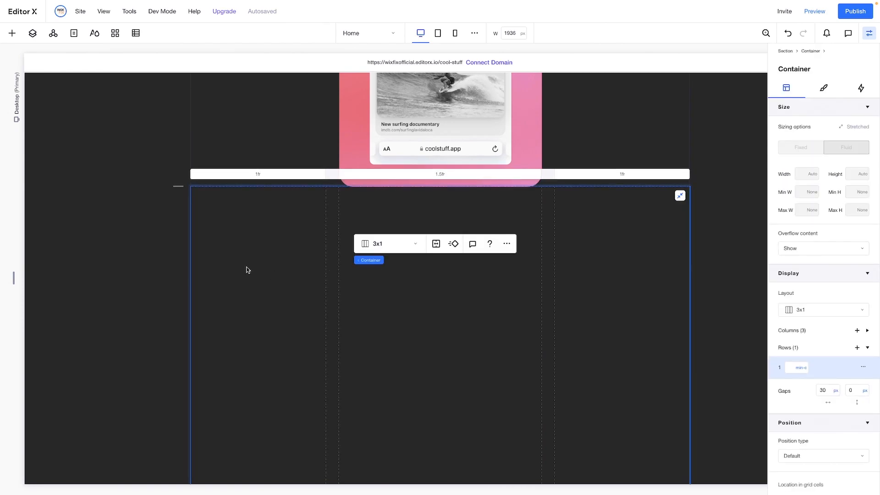
{"action": "scroll", "coordinate": [247, 269], "scroll_direction": "down", "scroll_amount": 1}
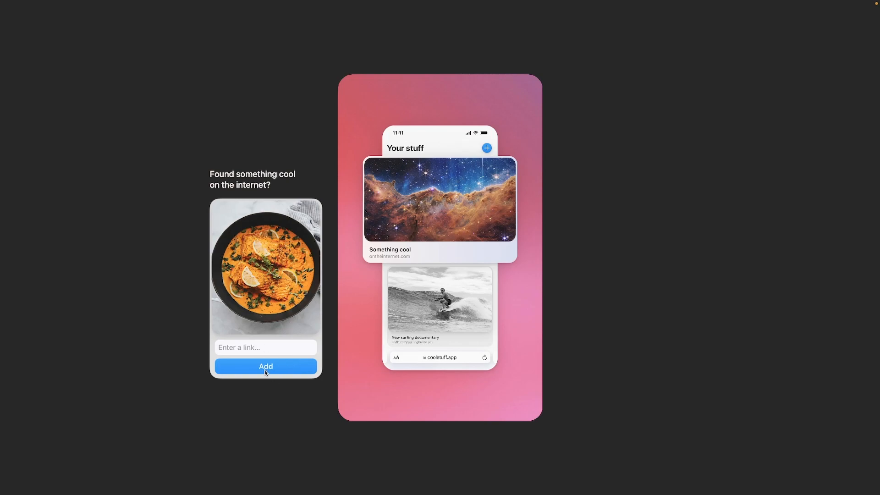
{"action": "left_click_drag", "start_coordinate": [209, 174], "coordinate": [294, 183]}
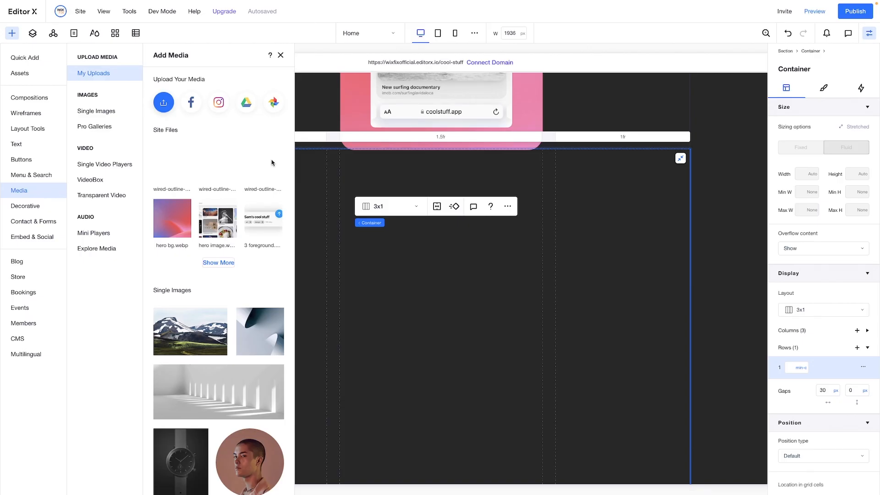
{"action": "left_click", "coordinate": [219, 263]}
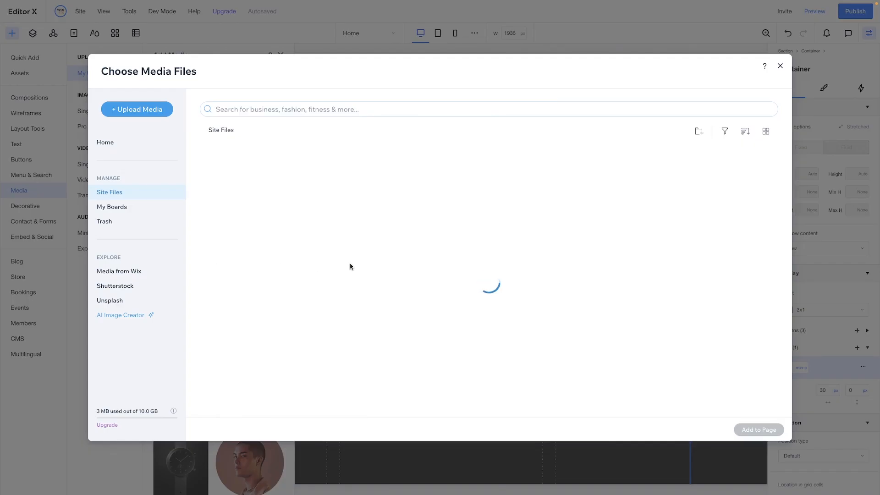
{"action": "scroll", "coordinate": [461, 272], "scroll_direction": "down", "scroll_amount": 2}
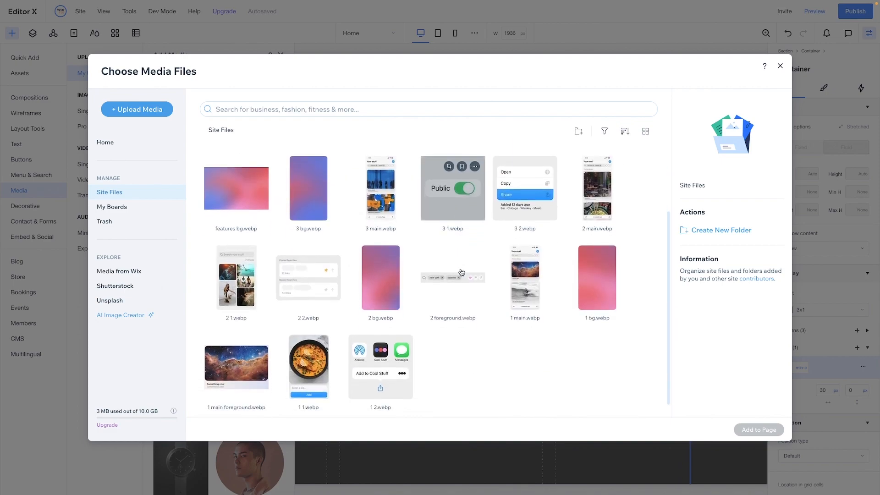
{"action": "left_click", "coordinate": [320, 372]}
{"action": "double_click", "coordinate": [320, 372]}
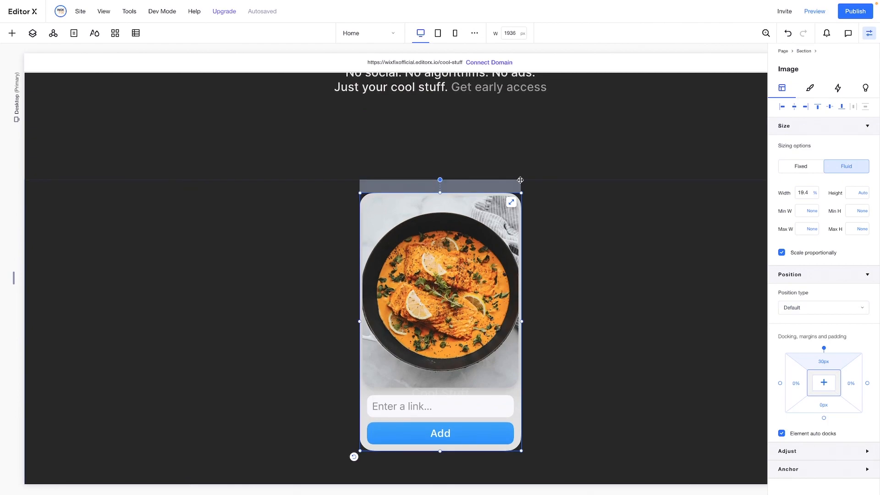
{"action": "left_click", "coordinate": [474, 259]}
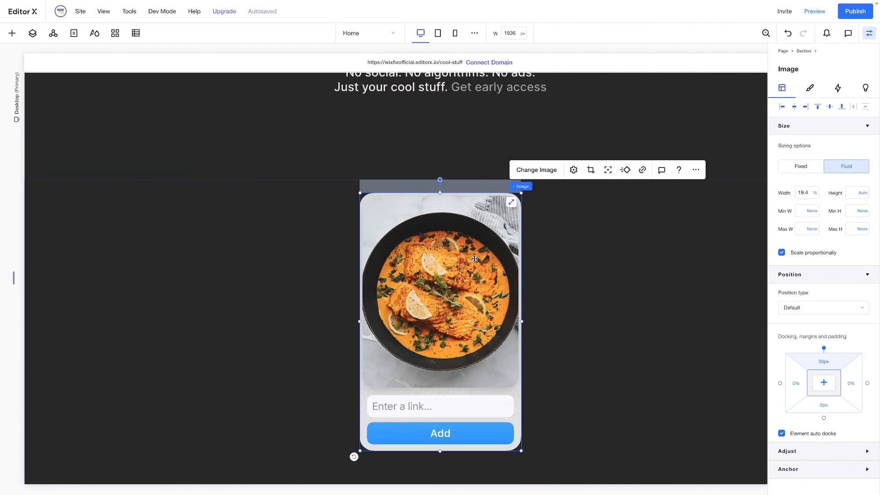
{"action": "double_click", "coordinate": [474, 259]}
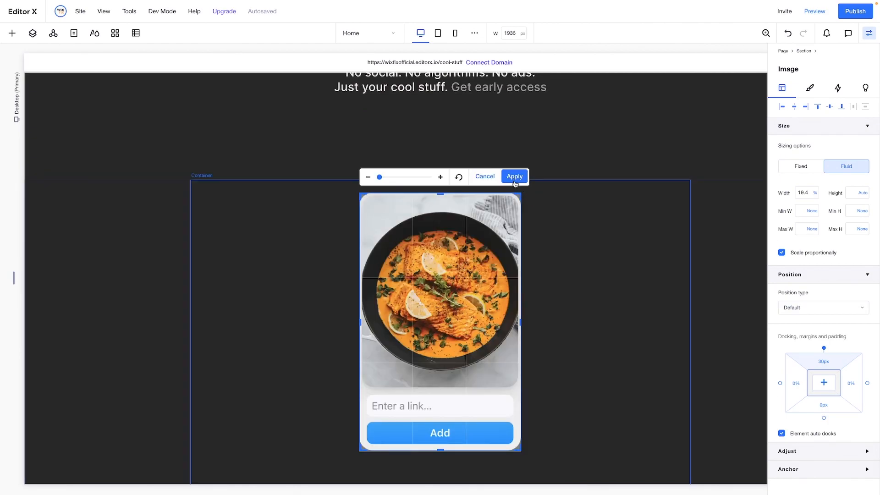
{"action": "left_click", "coordinate": [514, 177]}
{"action": "left_click", "coordinate": [515, 202]}
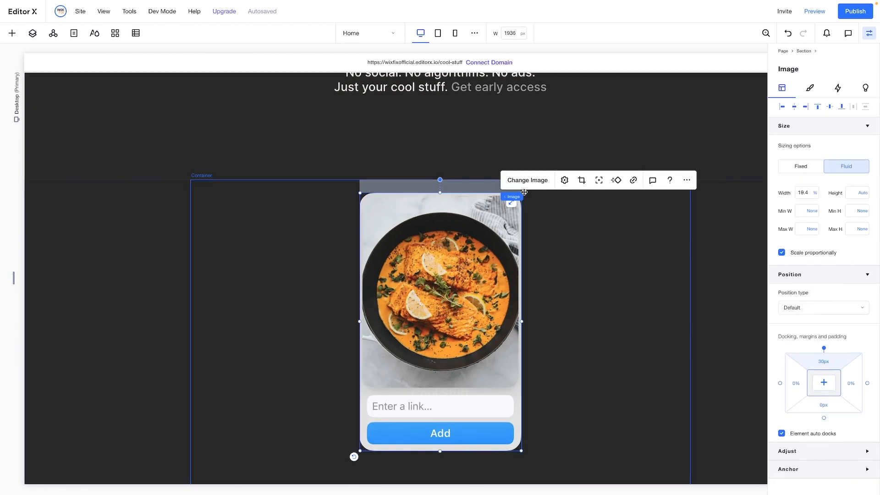
Shrink the food card image to about 9% width and move it into the first column of the lower three-column container
{"action": "left_click_drag", "start_coordinate": [360, 193], "coordinate": [473, 316]}
{"action": "scroll", "coordinate": [580, 330], "scroll_direction": "down", "scroll_amount": 6}
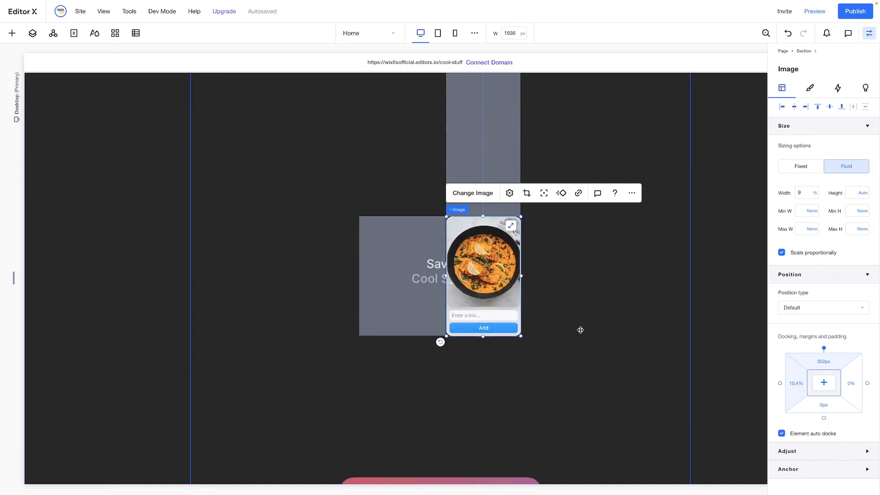
{"action": "left_click_drag", "start_coordinate": [322, 339], "coordinate": [259, 430]}
{"action": "scroll", "coordinate": [259, 430], "scroll_direction": "down", "scroll_amount": 5}
{"action": "scroll", "coordinate": [259, 430], "scroll_direction": "down", "scroll_amount": 2}
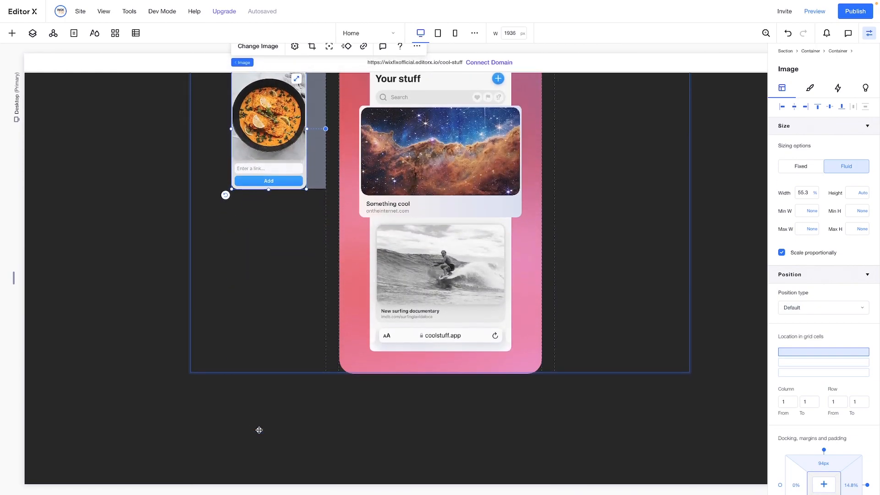
{"action": "left_click_drag", "start_coordinate": [255, 125], "coordinate": [222, 439]}
{"action": "scroll", "coordinate": [222, 440], "scroll_direction": "down", "scroll_amount": 4}
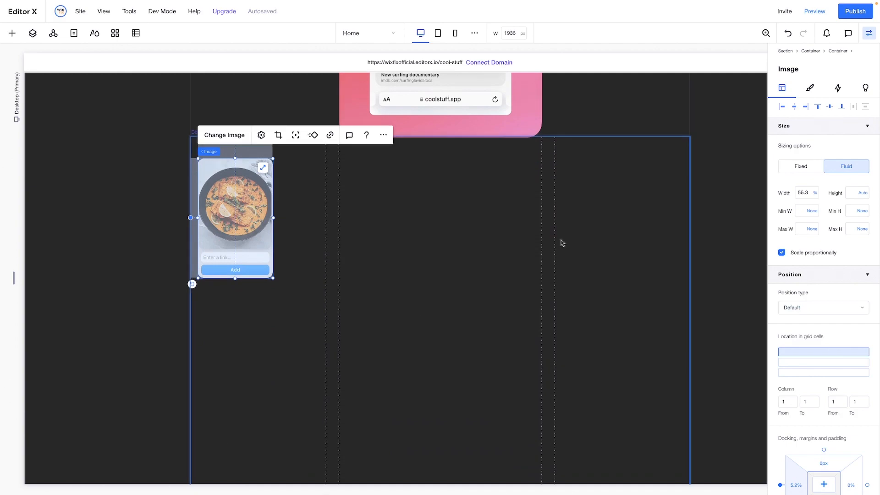
Left-align the food card image in its column at 100% width, leaving space above it for a heading
{"action": "left_click_drag", "start_coordinate": [221, 197], "coordinate": [219, 263]}
{"action": "left_click", "coordinate": [782, 107]}
{"action": "left_click", "coordinate": [807, 193]}
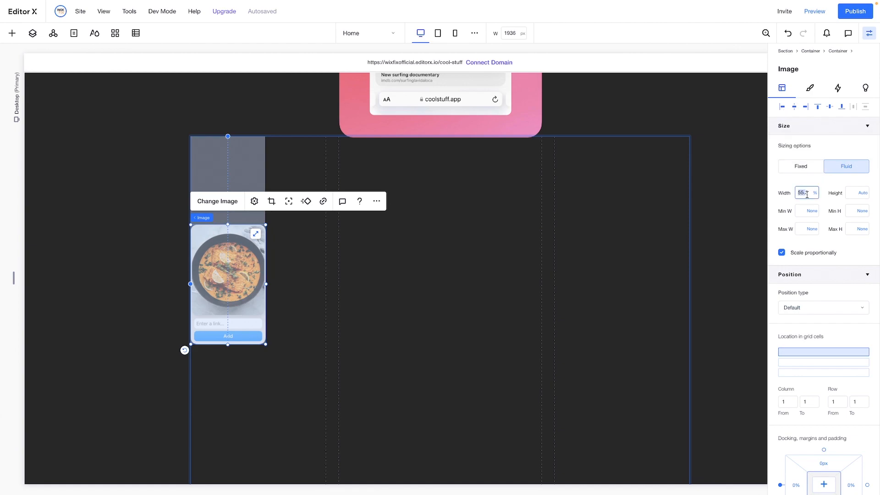
{"action": "key", "text": "Return"}
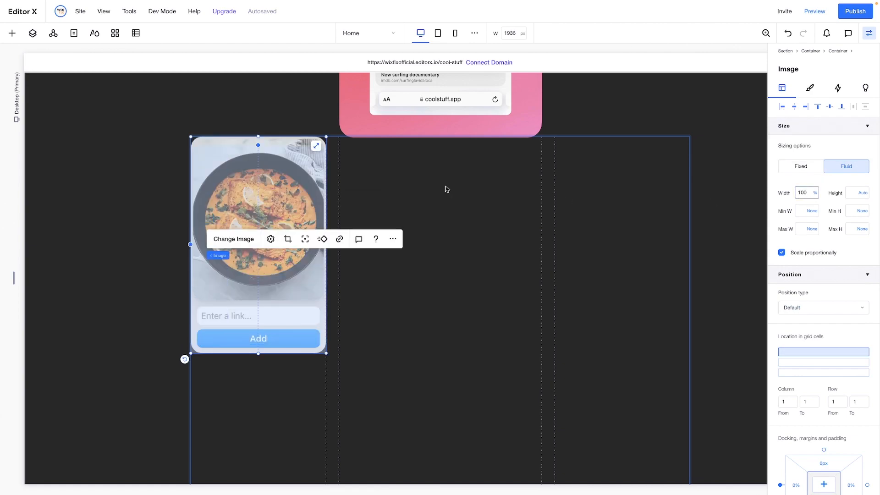
{"action": "left_click_drag", "start_coordinate": [283, 179], "coordinate": [281, 307]}
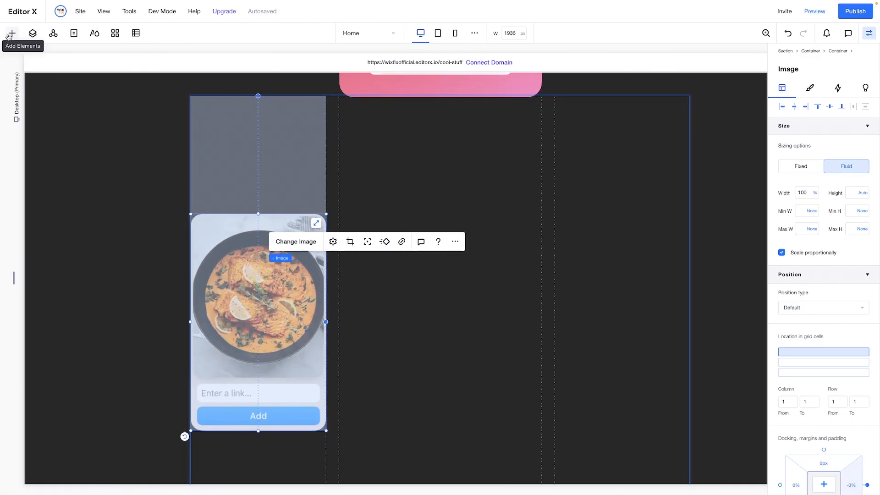
Add a Heading 5 text above the food card image reading "Found something cool on the internet?"
{"action": "left_click", "coordinate": [12, 33]}
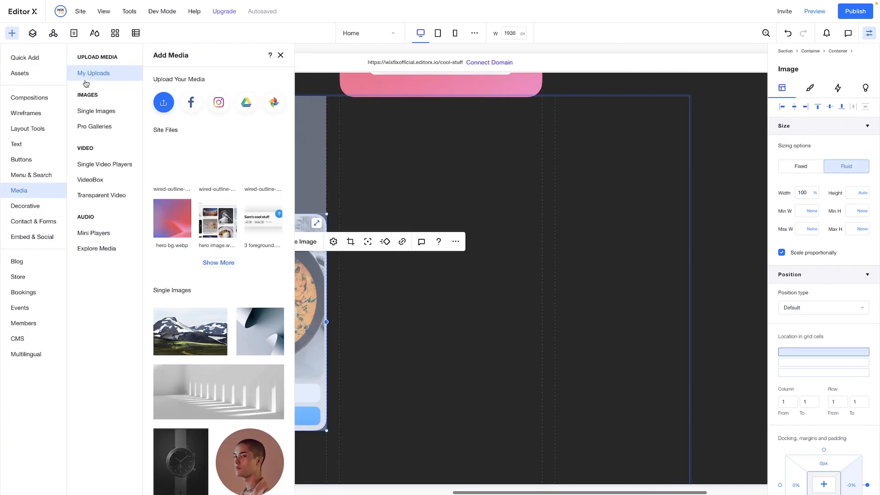
{"action": "left_click", "coordinate": [24, 147]}
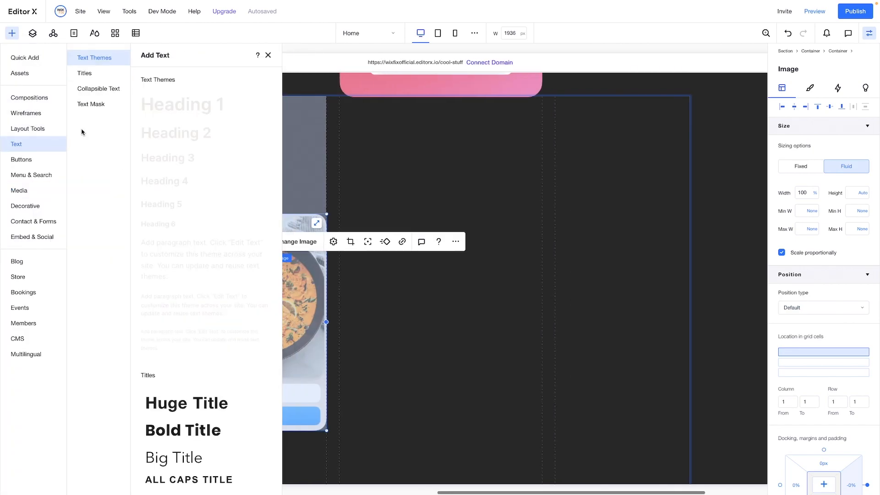
{"action": "left_click_drag", "start_coordinate": [147, 202], "coordinate": [237, 179]}
{"action": "left_click", "coordinate": [239, 161]}
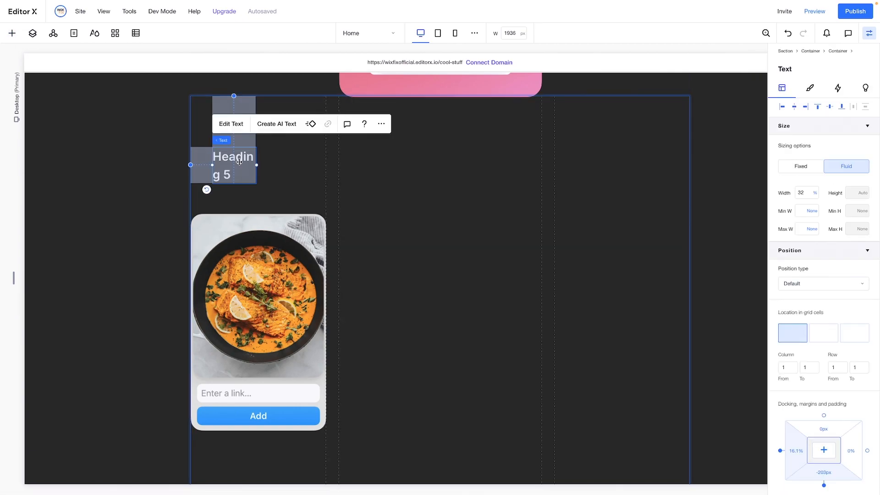
{"action": "double_click", "coordinate": [239, 162]}
{"action": "type", "text": "Found something cool on the internet?"}
{"action": "key", "text": "ctrl+a"}
Align the heading to the left edge of the first column and set its width to 100%
{"action": "left_click", "coordinate": [782, 88]}
{"action": "left_click", "coordinate": [802, 192]}
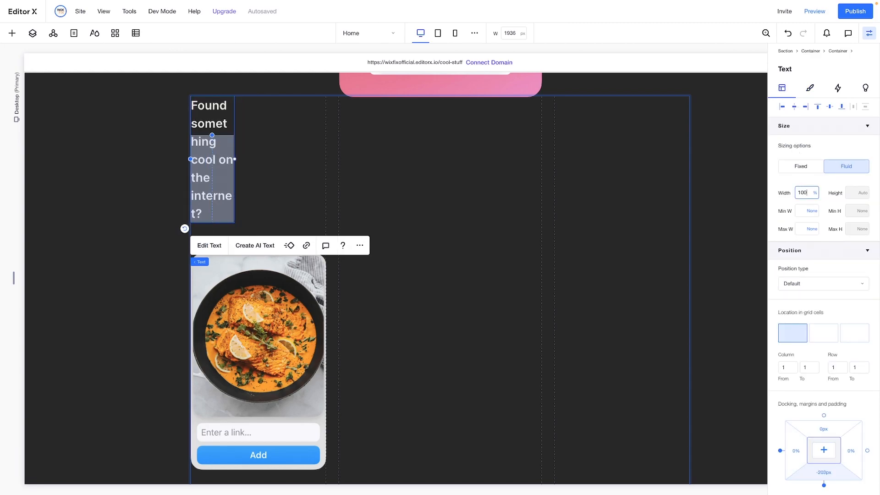
{"action": "key", "text": "Return"}
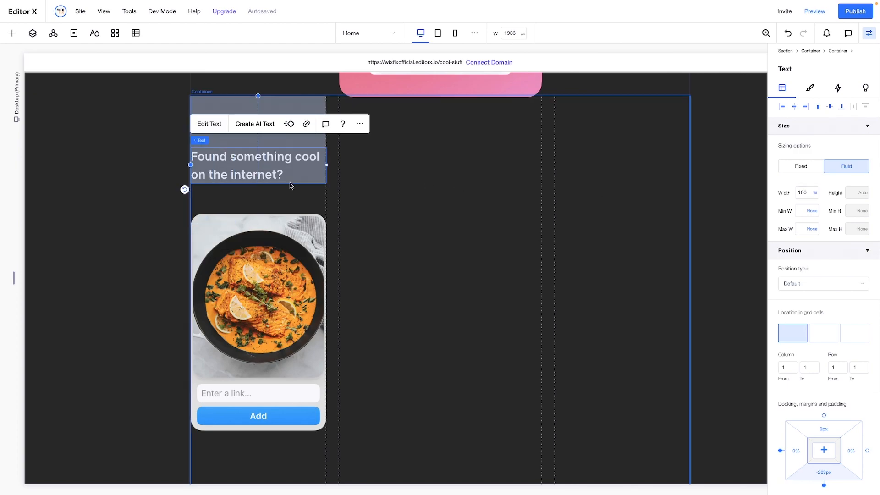
Move the heading down closer to the food card image and combine the two into a stack
{"action": "left_click", "coordinate": [244, 174]}
{"action": "left_click", "coordinate": [235, 170]}
{"action": "left_click_drag", "start_coordinate": [233, 189], "coordinate": [245, 241]}
{"action": "left_click", "coordinate": [246, 241], "text": "shift"}
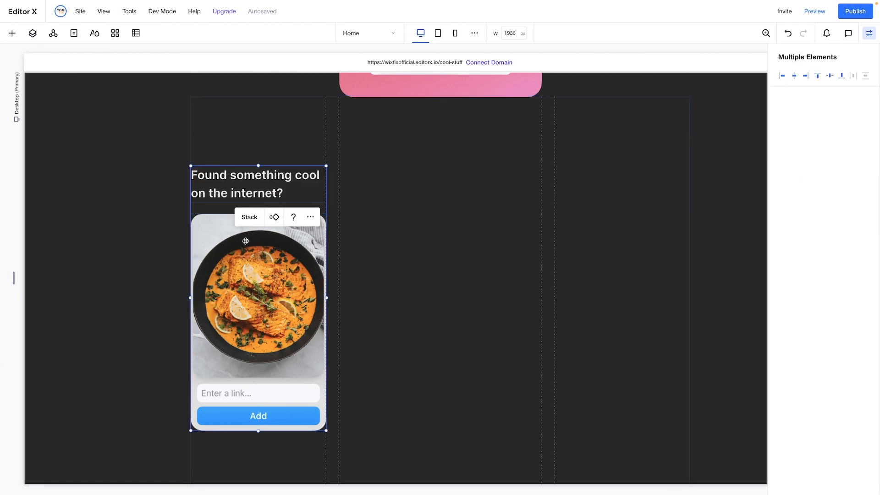
{"action": "left_click", "coordinate": [247, 215]}
{"action": "left_click", "coordinate": [468, 203]}
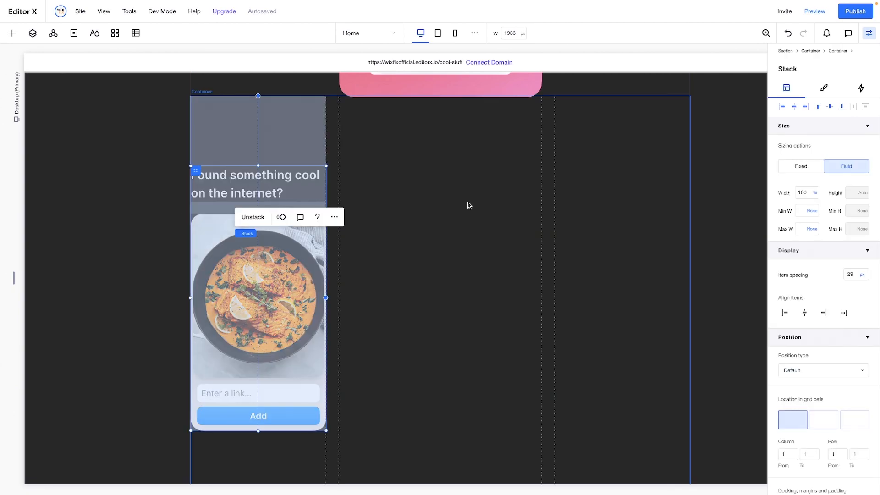
Paste a copy of the heading-and-image stack into the container's third column and set its width to 100%
{"action": "scroll", "coordinate": [467, 205], "scroll_direction": "down", "scroll_amount": 2}
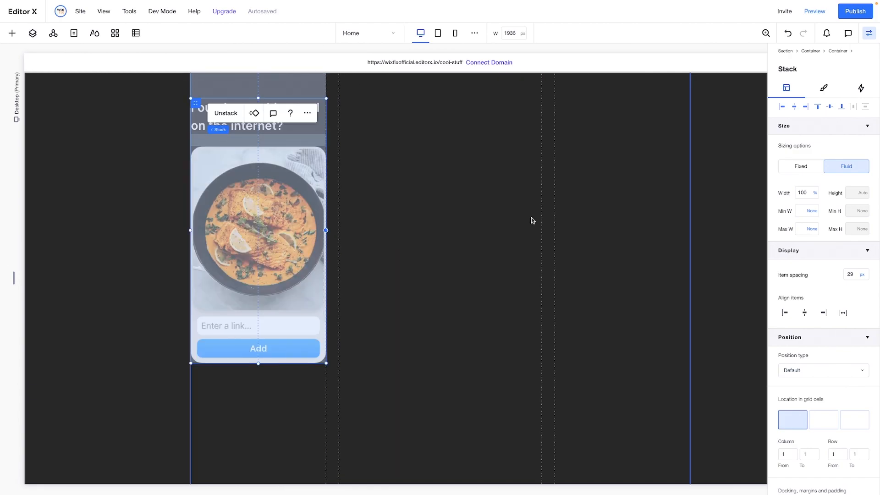
{"action": "right_click", "coordinate": [550, 222]}
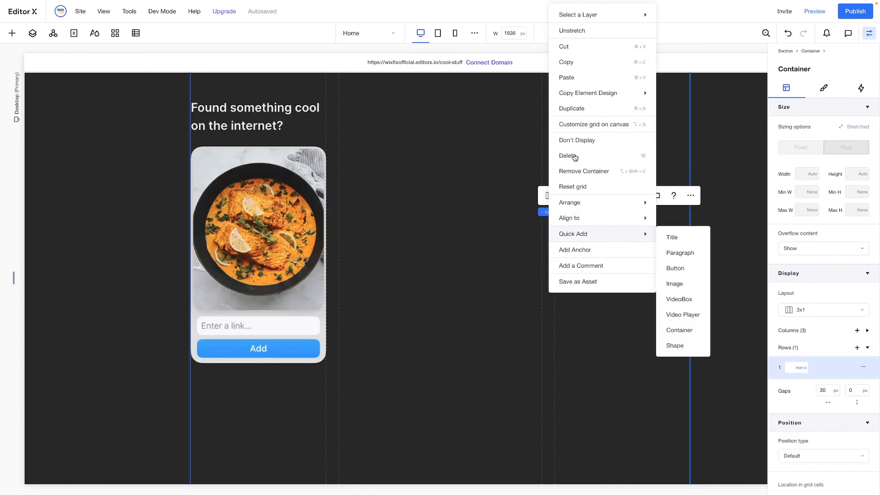
{"action": "left_click", "coordinate": [586, 78]}
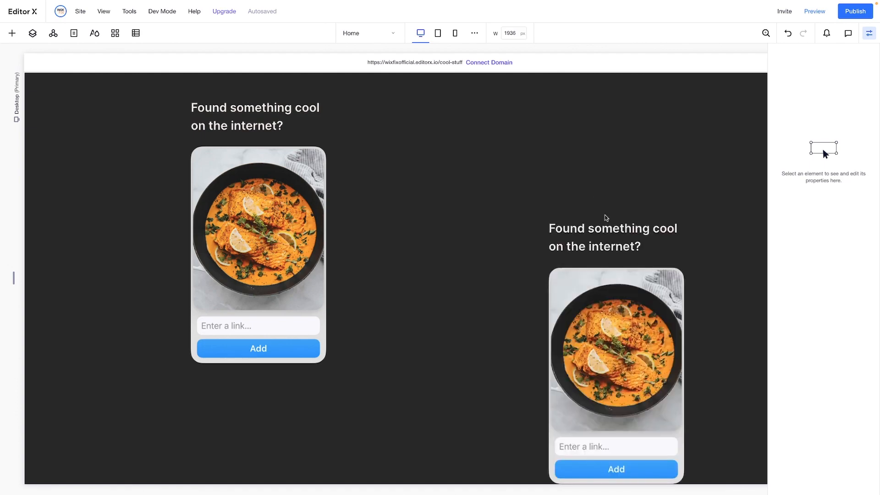
{"action": "left_click", "coordinate": [604, 218]}
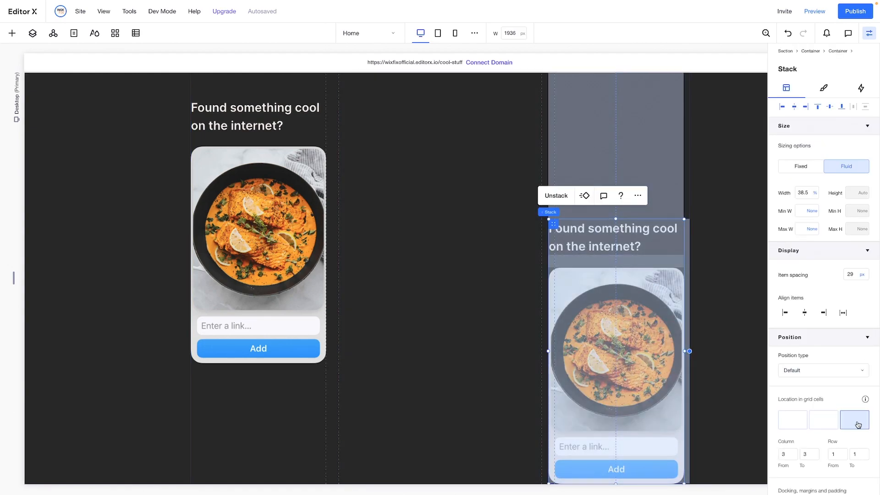
{"action": "left_click", "coordinate": [853, 421]}
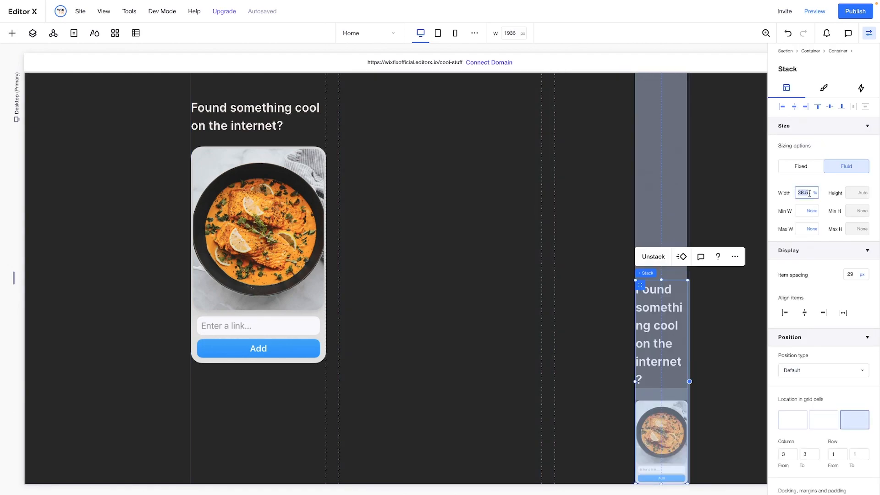
{"action": "key", "text": "Return"}
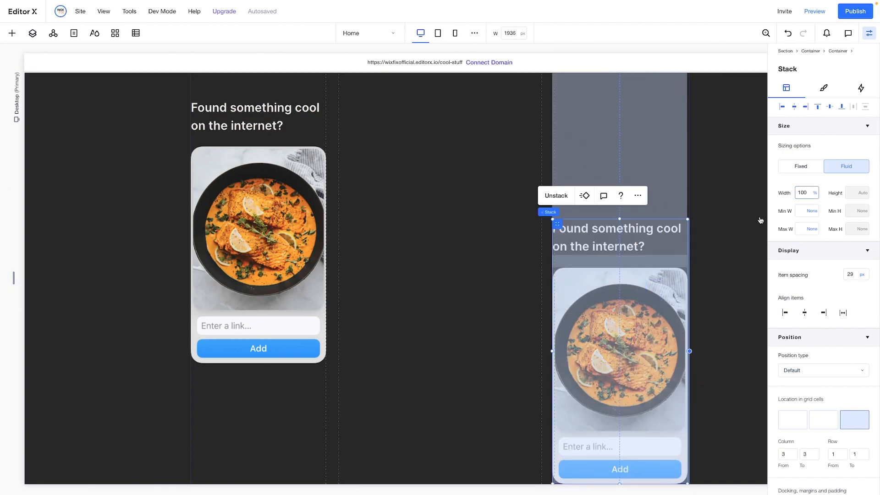
Check the reference design's right card, and replace the copied stack's food image with "1 2.webp" from the site files
{"action": "left_click", "coordinate": [627, 292]}
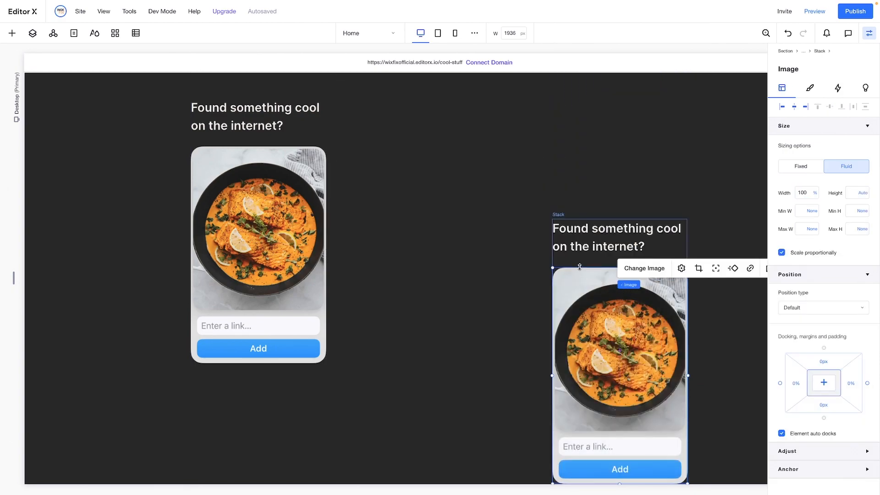
{"action": "left_click", "coordinate": [645, 269]}
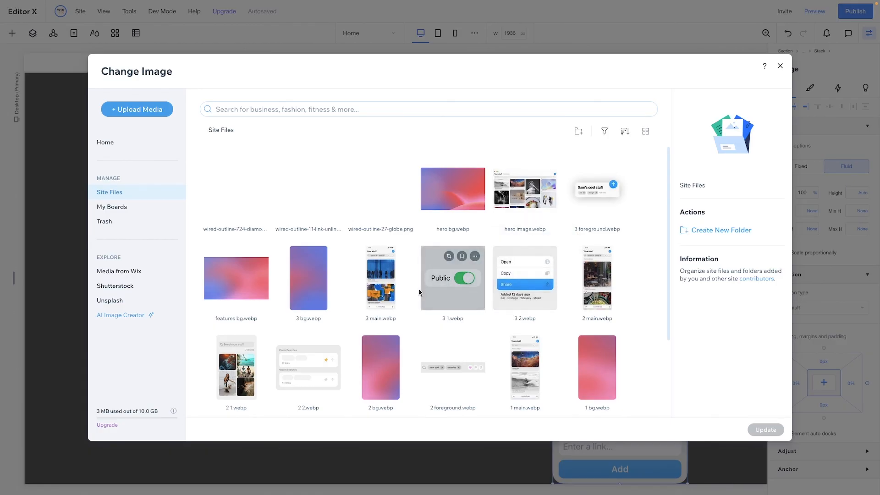
{"action": "scroll", "coordinate": [418, 292], "scroll_direction": "down", "scroll_amount": 1}
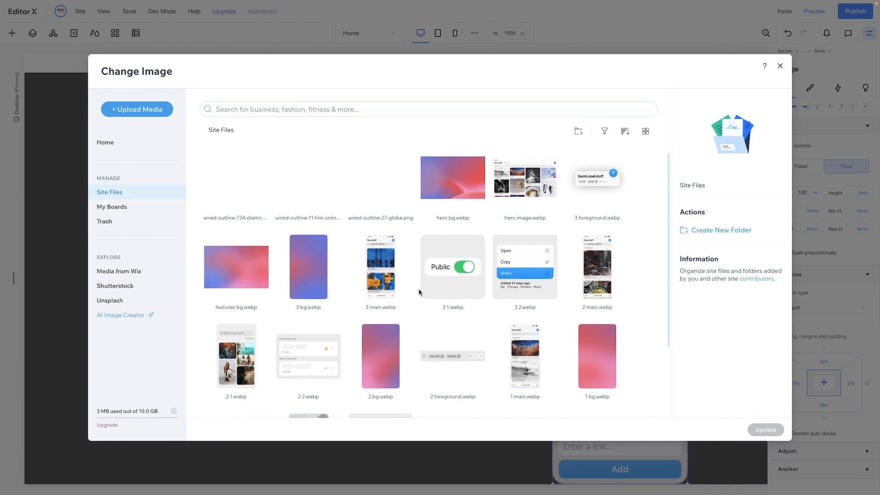
{"action": "scroll", "coordinate": [418, 292], "scroll_direction": "down", "scroll_amount": 3}
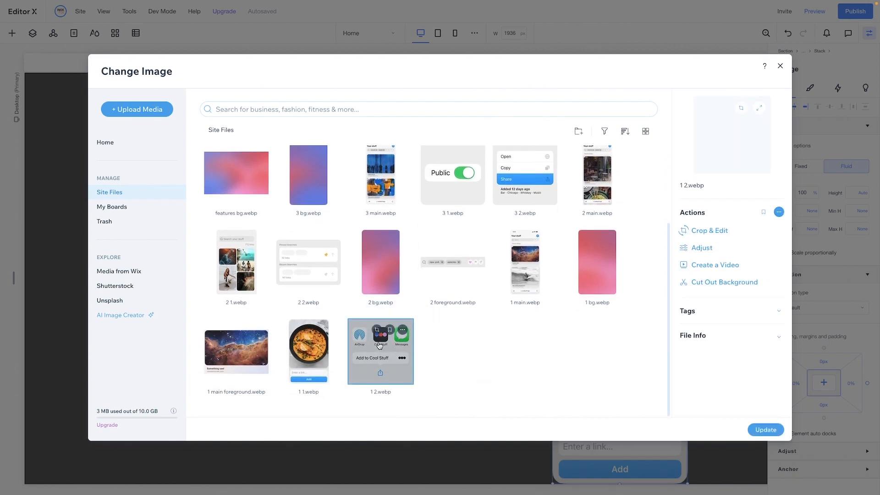
{"action": "double_click", "coordinate": [379, 345]}
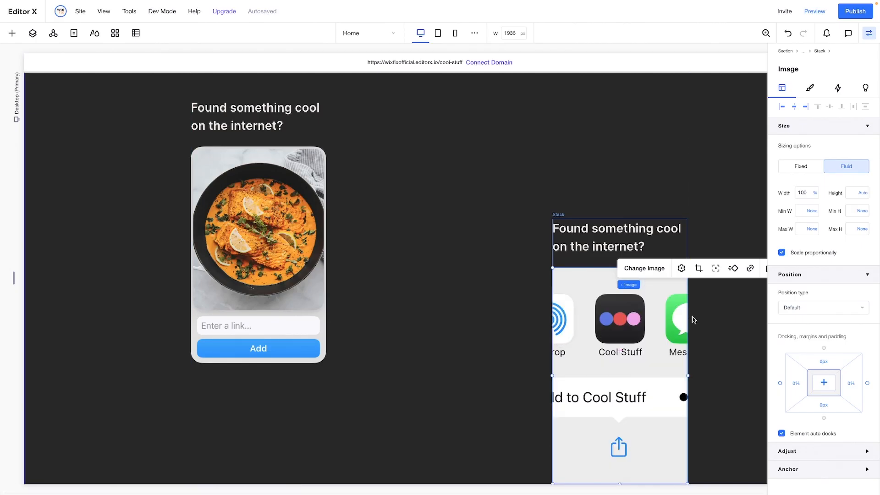
Reset the share card image to its original proportions, then set its width to 100% and left-align it in the stack
{"action": "left_click", "coordinate": [681, 269]}
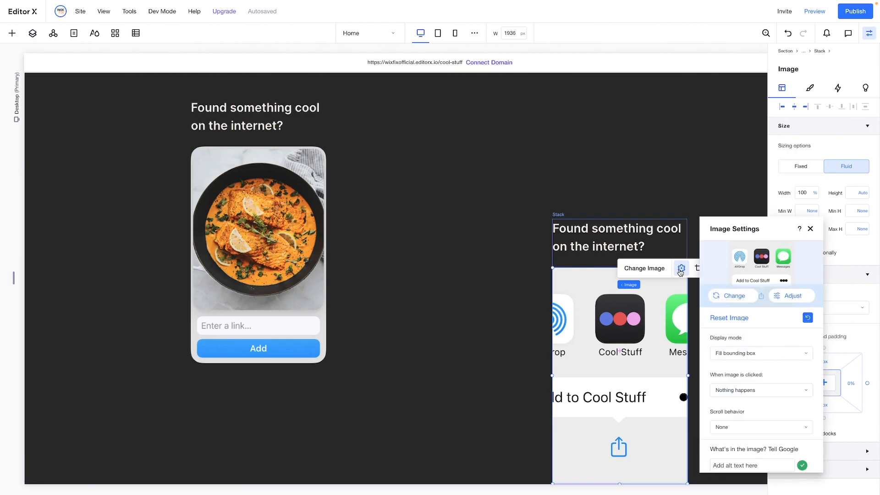
{"action": "left_click", "coordinate": [808, 318]}
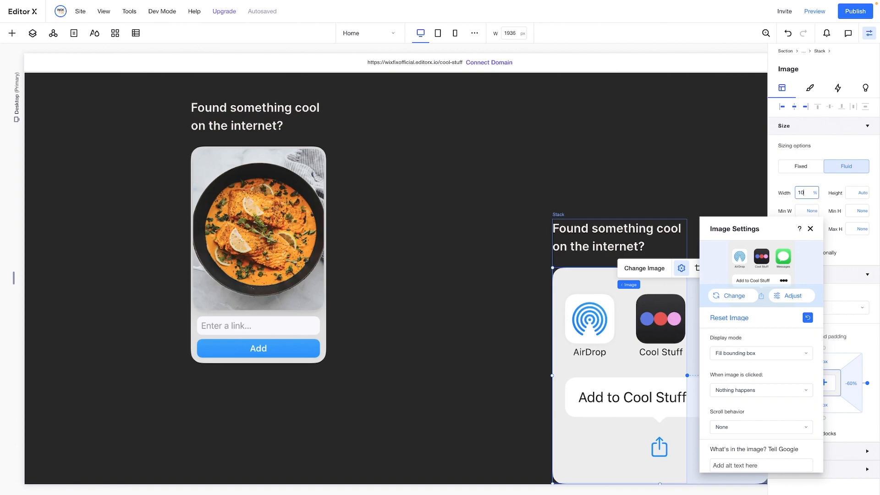
{"action": "type", "text": "100"}
{"action": "key", "text": "Return"}
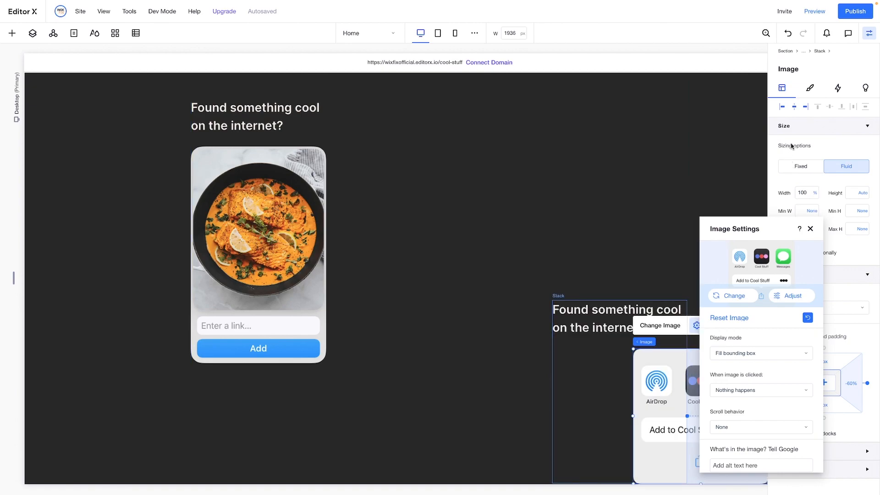
{"action": "left_click", "coordinate": [781, 107]}
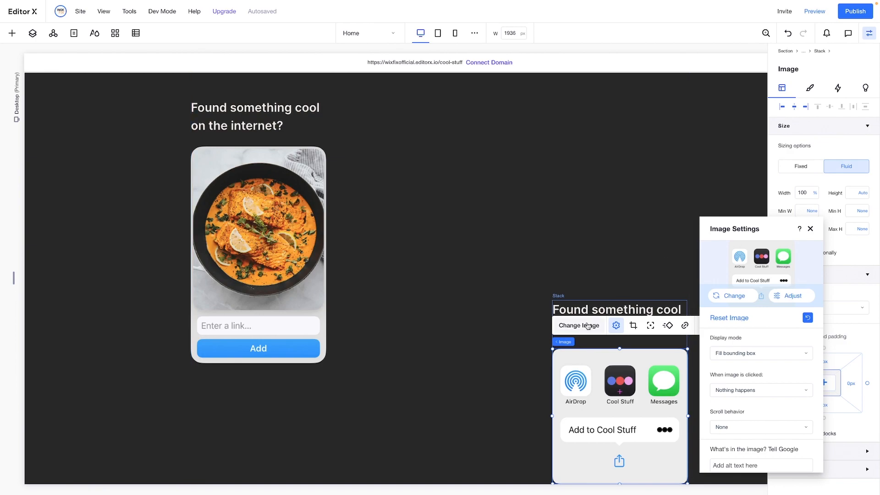
Replace the third-column stack's heading with "Just add the link and you're good to go!"
{"action": "left_click", "coordinate": [582, 308]}
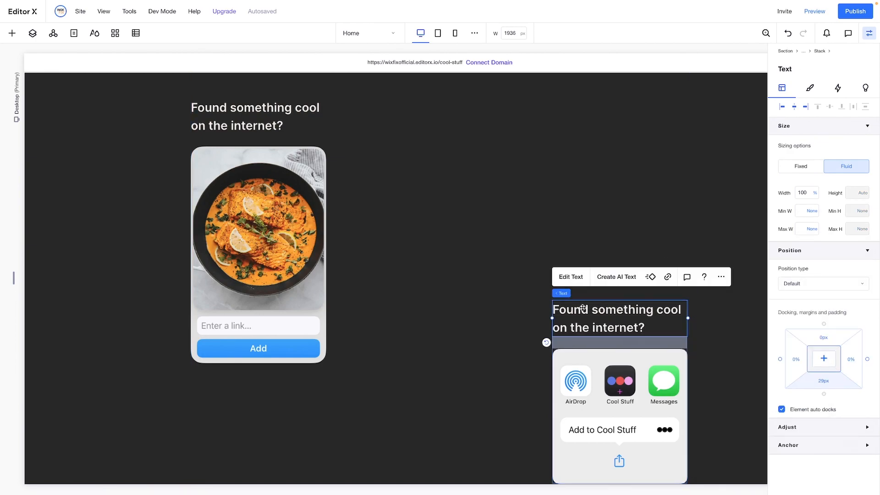
{"action": "double_click", "coordinate": [583, 308]}
{"action": "type", "text": "Just add the link and you’re good to go"}
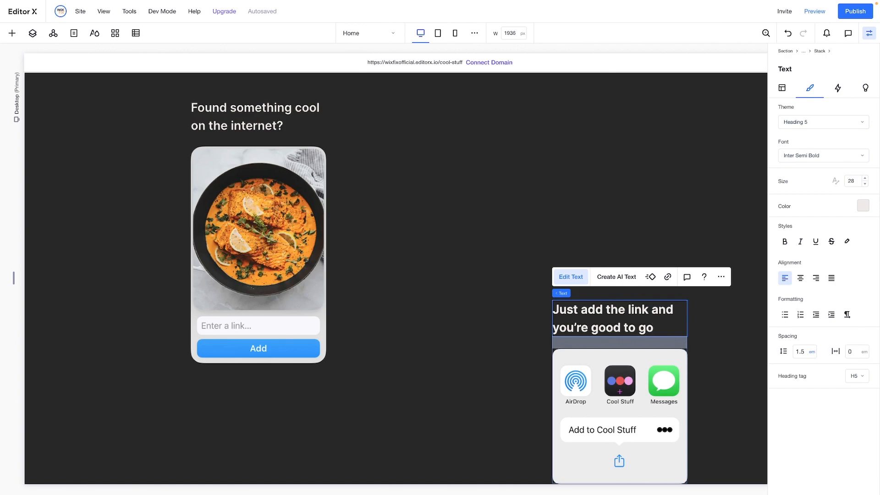
{"action": "left_click", "coordinate": [731, 374]}
Preview the page and examine how the title, phone and side stacks move while scrolling
{"action": "scroll", "coordinate": [731, 373], "scroll_direction": "up", "scroll_amount": 10}
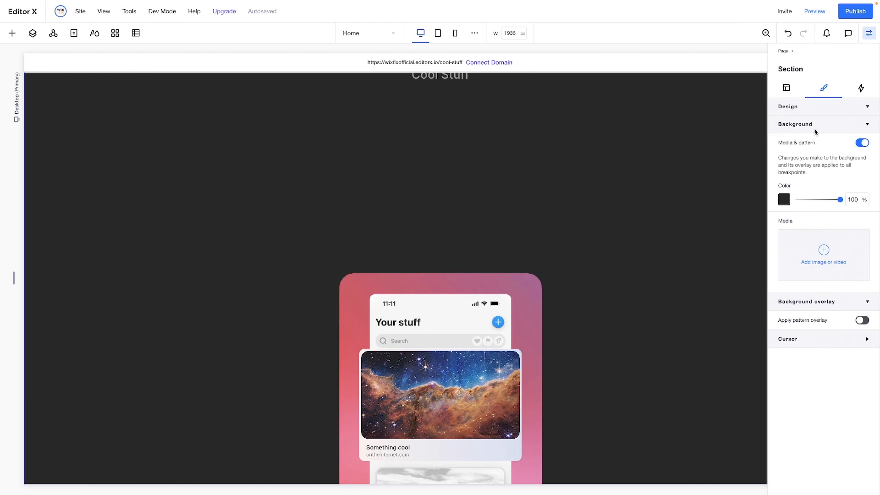
{"action": "scroll", "coordinate": [622, 182], "scroll_direction": "up", "scroll_amount": 3}
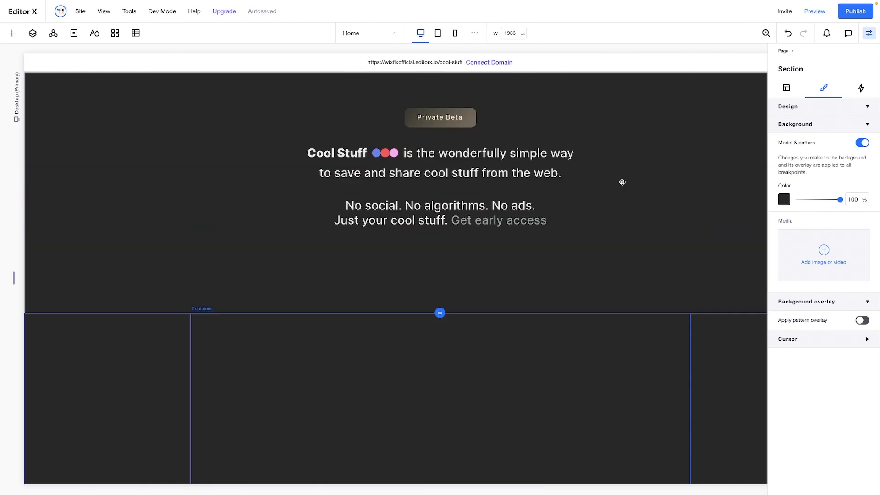
{"action": "left_click", "coordinate": [816, 13]}
{"action": "scroll", "coordinate": [674, 289], "scroll_direction": "down", "scroll_amount": 10}
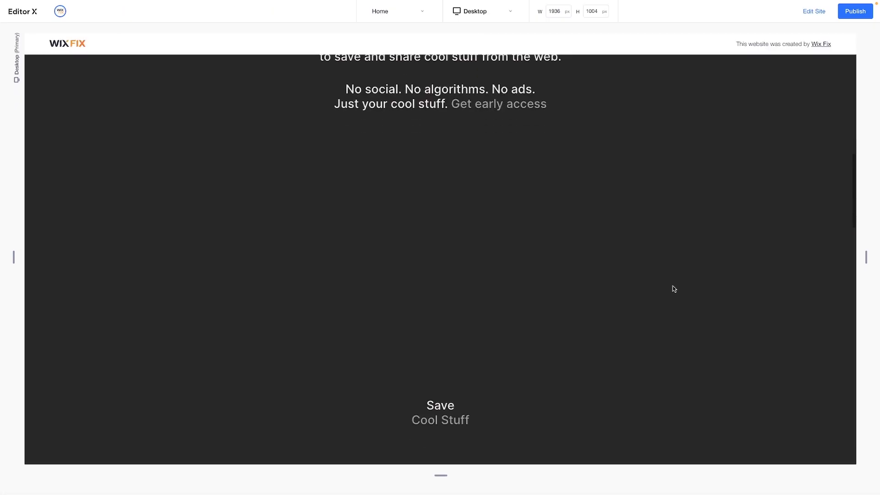
{"action": "scroll", "coordinate": [673, 289], "scroll_direction": "down", "scroll_amount": 7}
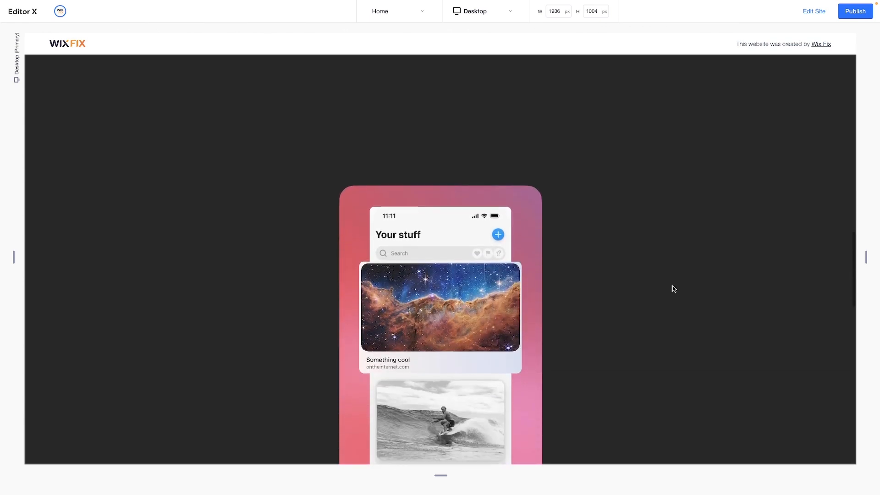
{"action": "scroll", "coordinate": [673, 288], "scroll_direction": "down", "scroll_amount": 6}
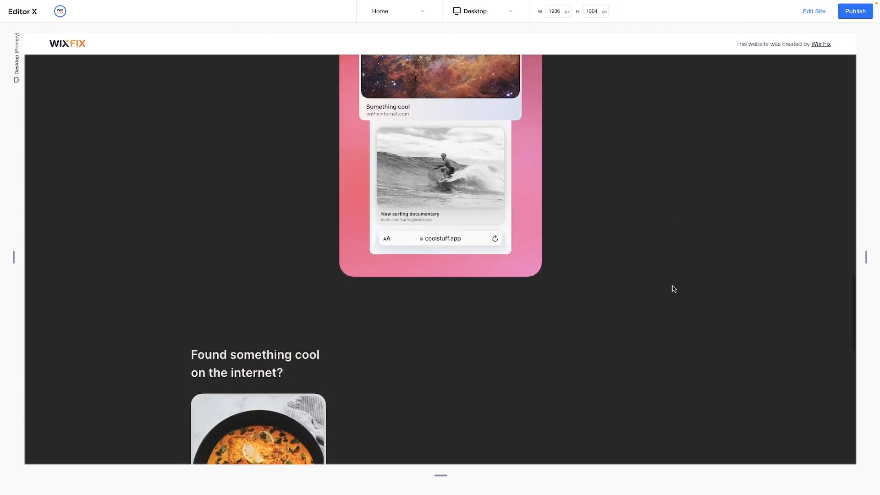
{"action": "scroll", "coordinate": [673, 289], "scroll_direction": "down", "scroll_amount": 5}
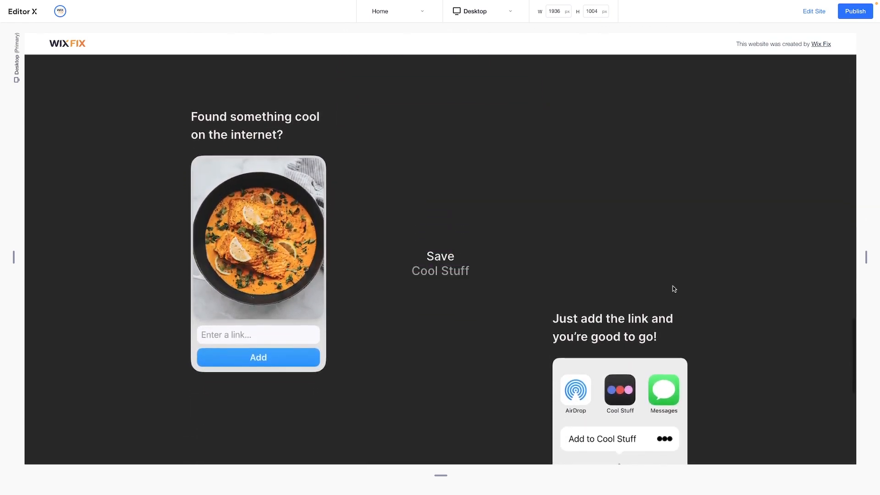
{"action": "scroll", "coordinate": [674, 289], "scroll_direction": "down", "scroll_amount": 5}
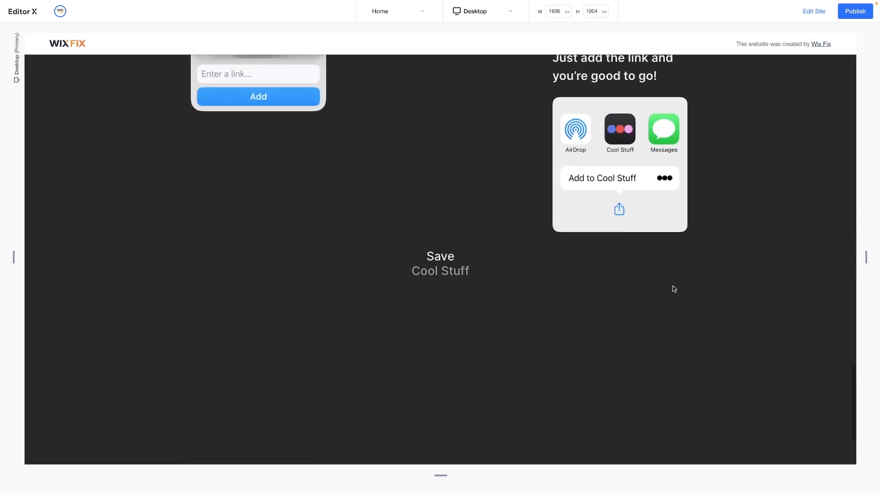
{"action": "scroll", "coordinate": [674, 288], "scroll_direction": "up", "scroll_amount": 3}
{"action": "scroll", "coordinate": [673, 289], "scroll_direction": "down", "scroll_amount": 3}
{"action": "scroll", "coordinate": [674, 288], "scroll_direction": "up", "scroll_amount": 1}
{"action": "scroll", "coordinate": [672, 281], "scroll_direction": "up", "scroll_amount": 5}
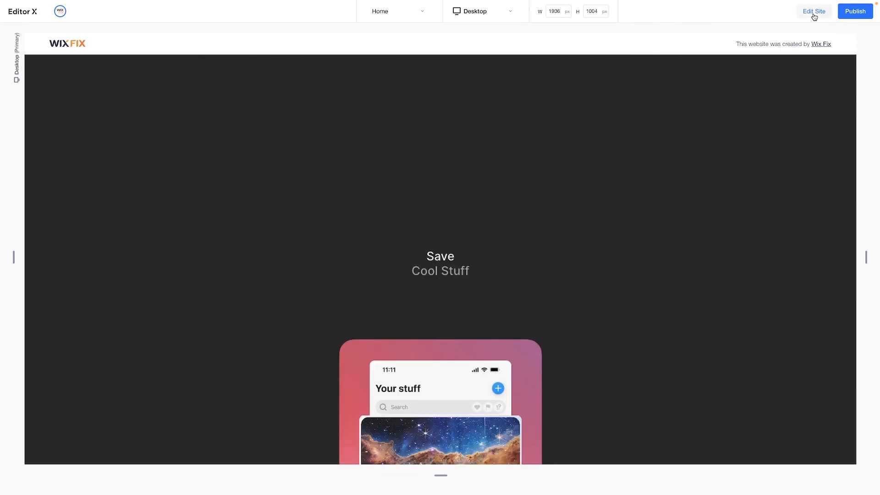
Set the phone container's position type to Sticky with a top offset of 7.5%
{"action": "scroll", "coordinate": [705, 251], "scroll_direction": "down", "scroll_amount": 7}
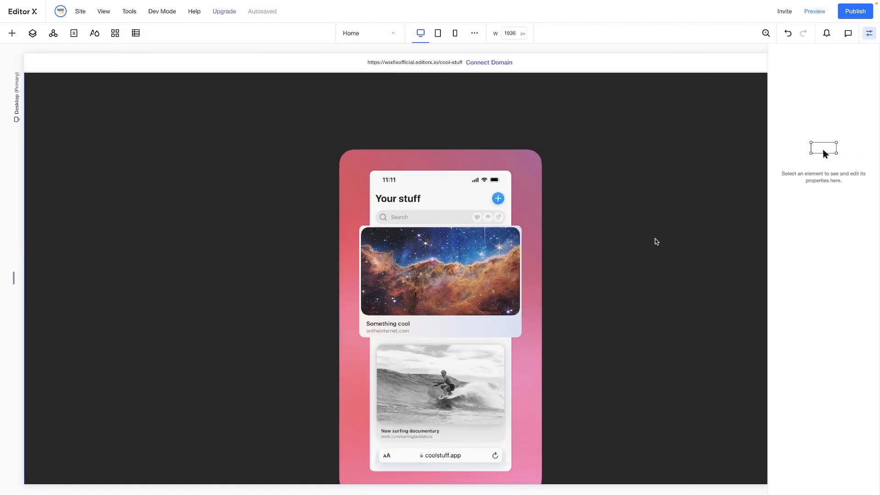
{"action": "left_click", "coordinate": [645, 241]}
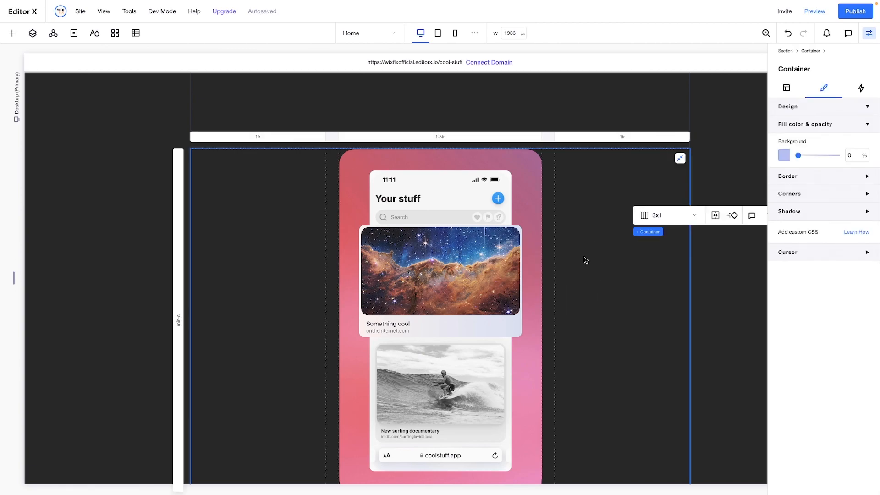
{"action": "left_click", "coordinate": [784, 88]}
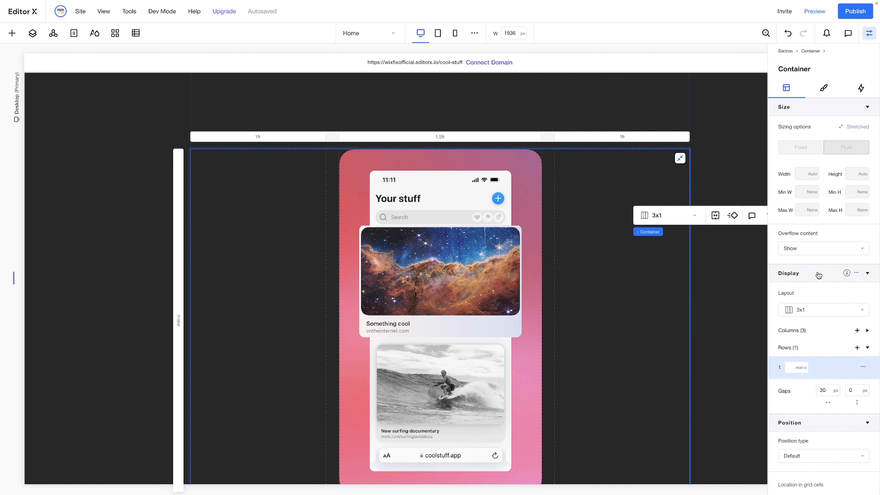
{"action": "scroll", "coordinate": [818, 316], "scroll_direction": "down", "scroll_amount": 3}
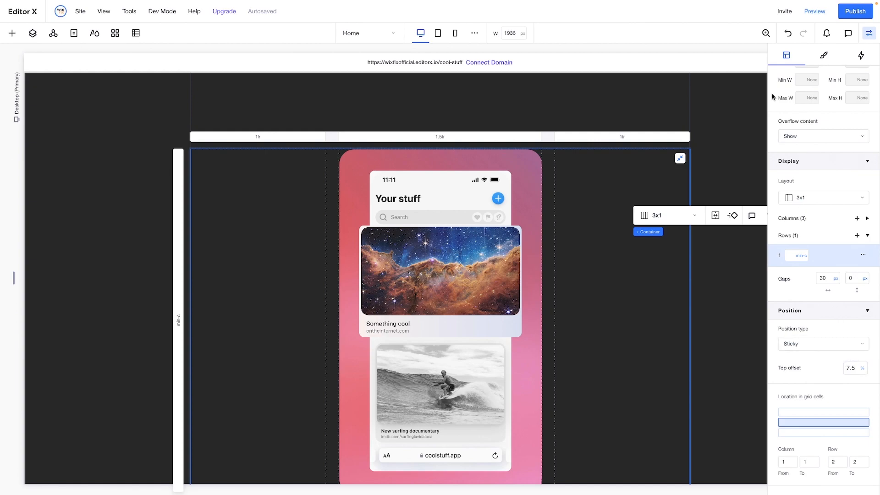
Preview the page again, check the phone's sticky behaviour beside the side stacks down to the footer, and return to editing
{"action": "left_click", "coordinate": [820, 14]}
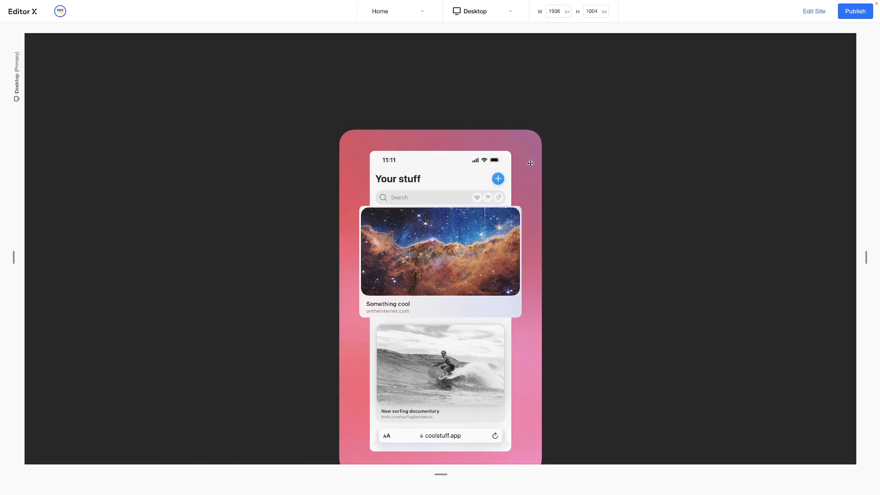
{"action": "scroll", "coordinate": [530, 165], "scroll_direction": "down", "scroll_amount": 6}
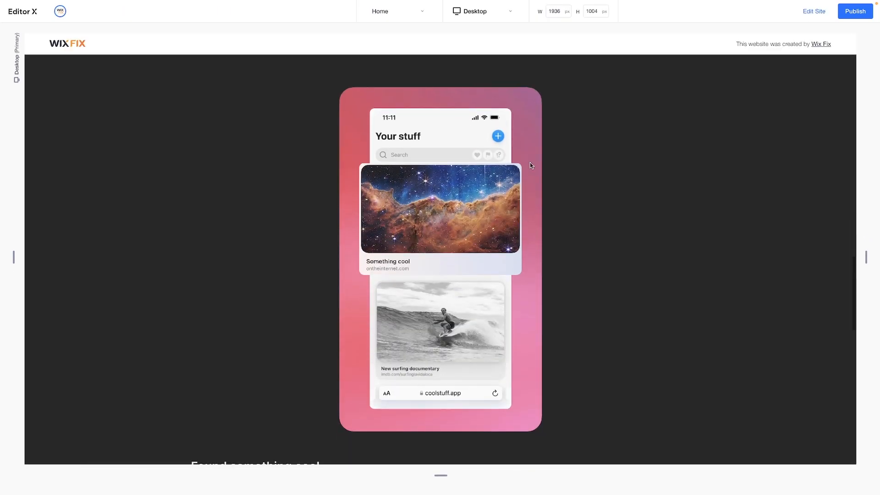
{"action": "scroll", "coordinate": [530, 162], "scroll_direction": "down", "scroll_amount": 8}
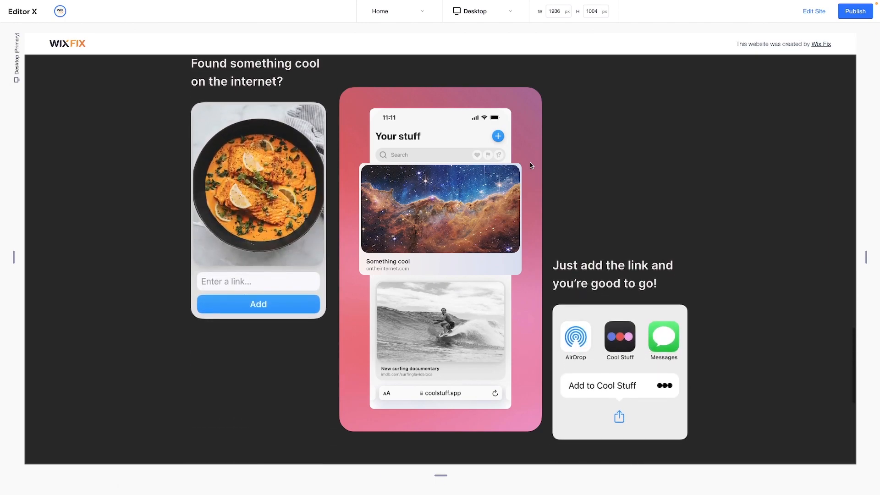
{"action": "scroll", "coordinate": [531, 165], "scroll_direction": "down", "scroll_amount": 6}
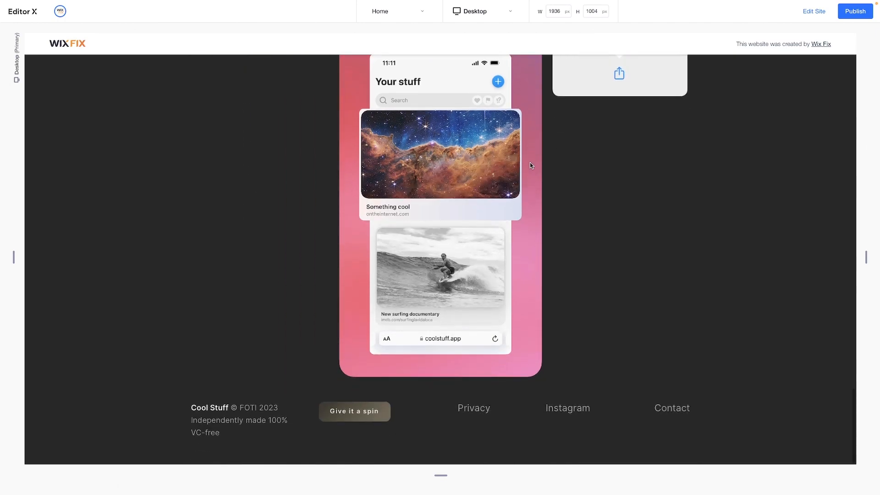
{"action": "scroll", "coordinate": [530, 162], "scroll_direction": "up", "scroll_amount": 5}
{"action": "scroll", "coordinate": [530, 162], "scroll_direction": "down", "scroll_amount": 4}
{"action": "scroll", "coordinate": [530, 162], "scroll_direction": "up", "scroll_amount": 4}
{"action": "scroll", "coordinate": [530, 162], "scroll_direction": "down", "scroll_amount": 4}
{"action": "scroll", "coordinate": [530, 163], "scroll_direction": "up", "scroll_amount": 8}
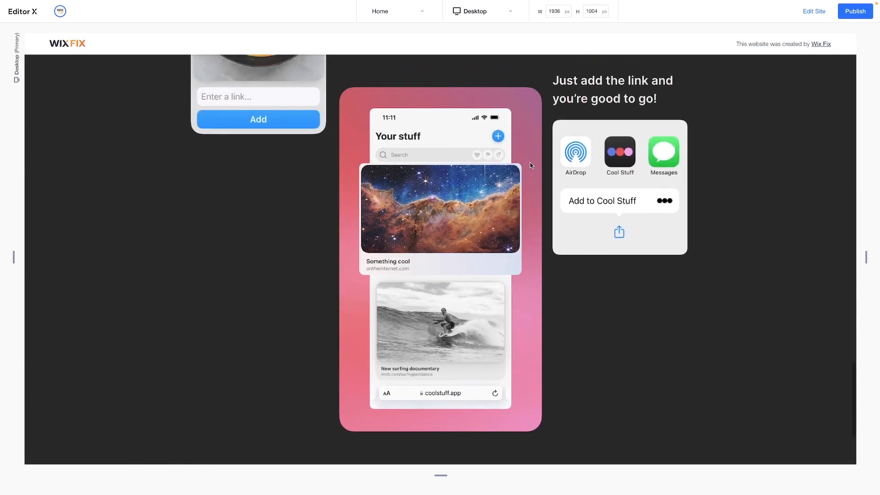
{"action": "scroll", "coordinate": [529, 162], "scroll_direction": "up", "scroll_amount": 3}
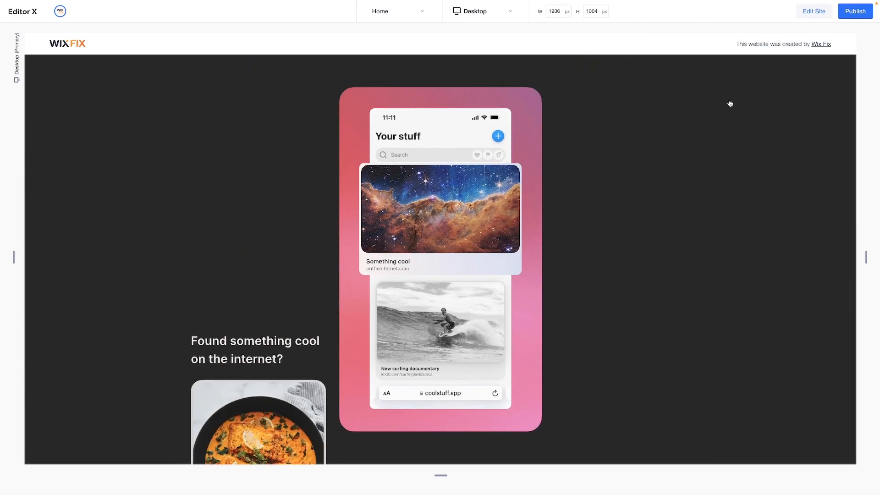
{"action": "left_click", "coordinate": [809, 13]}
Duplicate the whole "Save Cool Stuff" section so that a copy sits directly below it
{"action": "scroll", "coordinate": [647, 217], "scroll_direction": "down", "scroll_amount": 8}
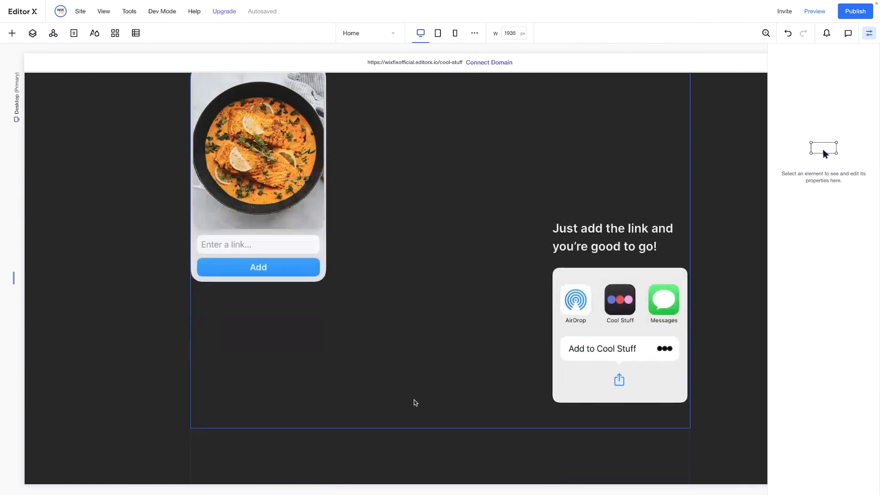
{"action": "scroll", "coordinate": [414, 400], "scroll_direction": "down", "scroll_amount": 3}
{"action": "left_click", "coordinate": [240, 320]}
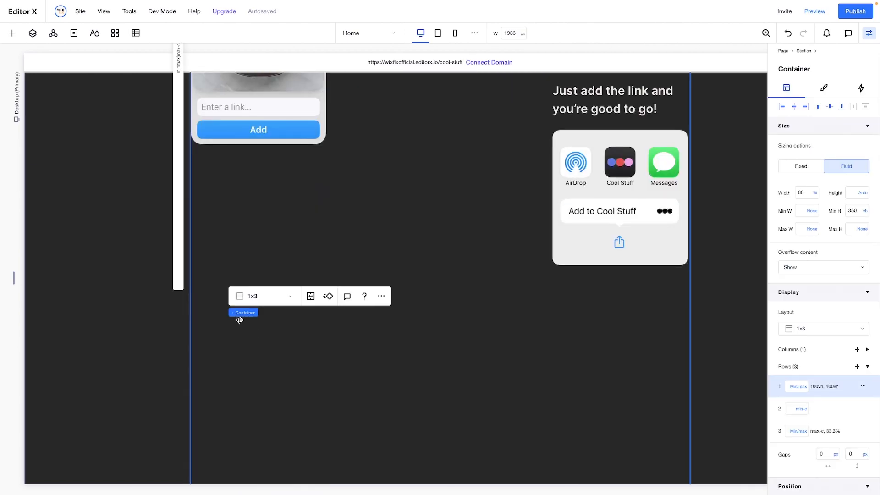
{"action": "scroll", "coordinate": [240, 320], "scroll_direction": "down", "scroll_amount": 2}
{"action": "left_click", "coordinate": [95, 334]}
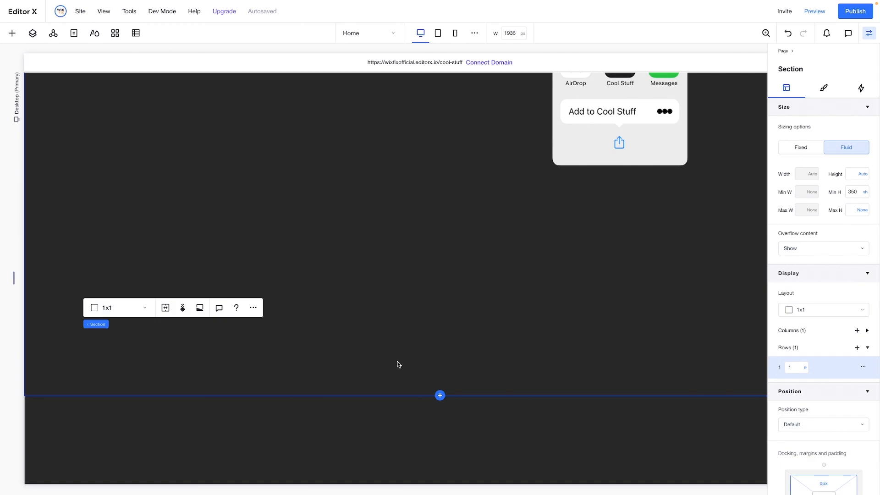
{"action": "scroll", "coordinate": [398, 362], "scroll_direction": "down", "scroll_amount": 5}
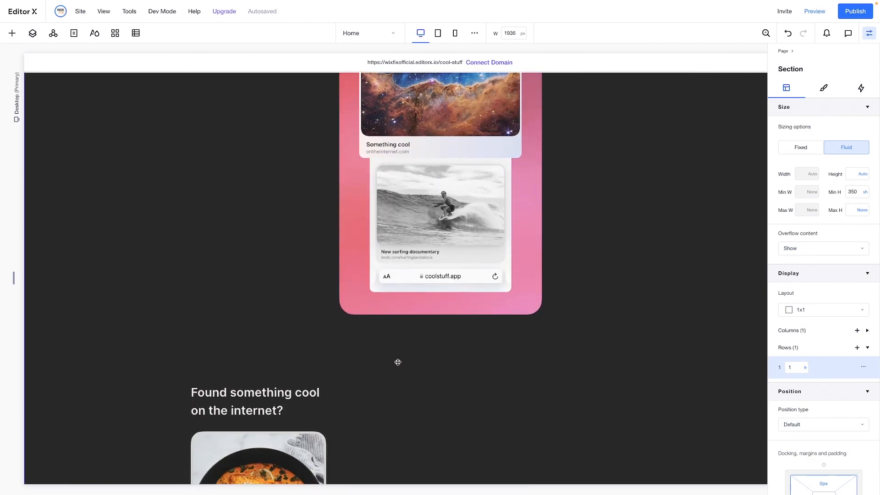
{"action": "scroll", "coordinate": [398, 363], "scroll_direction": "up", "scroll_amount": 5}
{"action": "scroll", "coordinate": [398, 362], "scroll_direction": "up", "scroll_amount": 3}
{"action": "scroll", "coordinate": [398, 362], "scroll_direction": "down", "scroll_amount": 6}
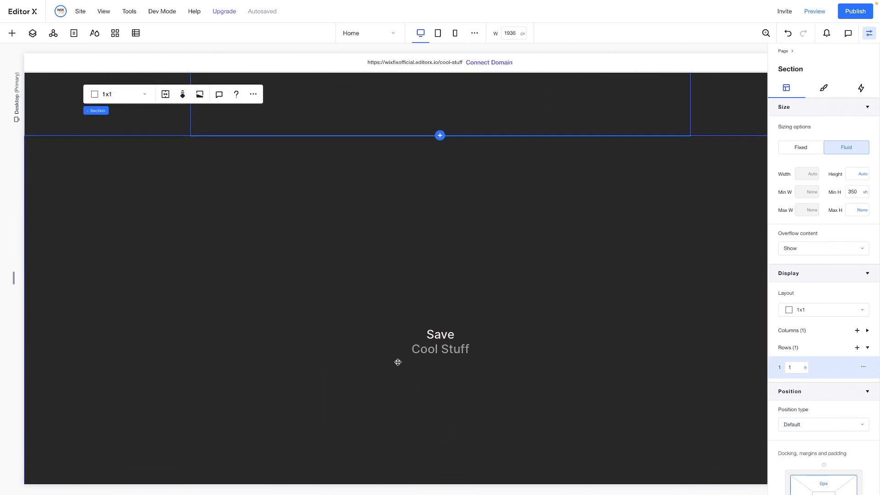
Check the reference design's second section, and change the duplicated section's title word "Save" to "Search"
{"action": "scroll", "coordinate": [398, 362], "scroll_direction": "down", "scroll_amount": 3}
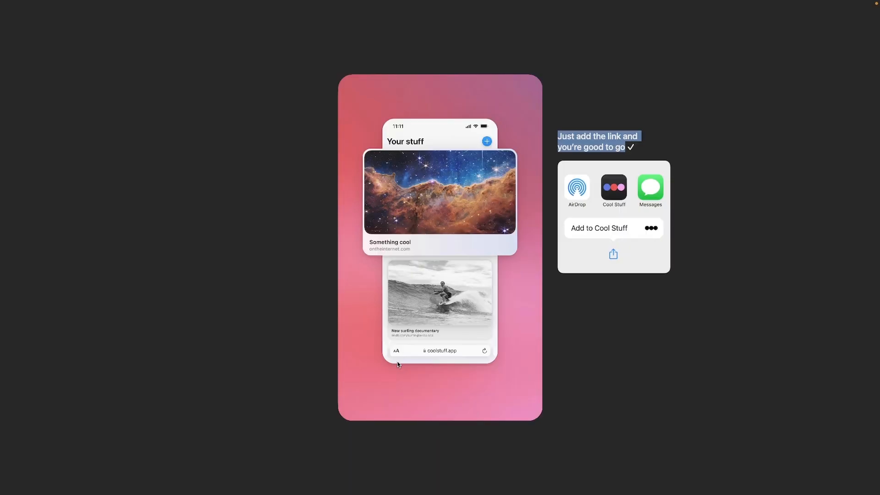
{"action": "scroll", "coordinate": [398, 364], "scroll_direction": "down", "scroll_amount": 10}
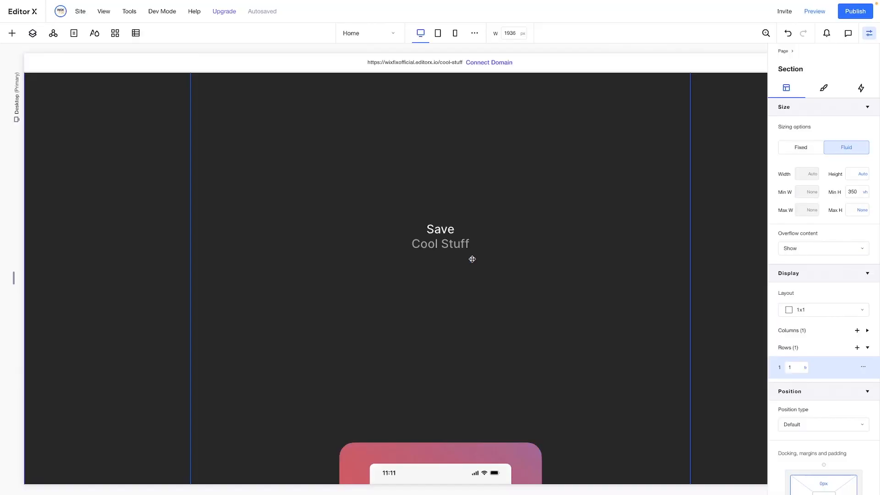
{"action": "left_click", "coordinate": [440, 230]}
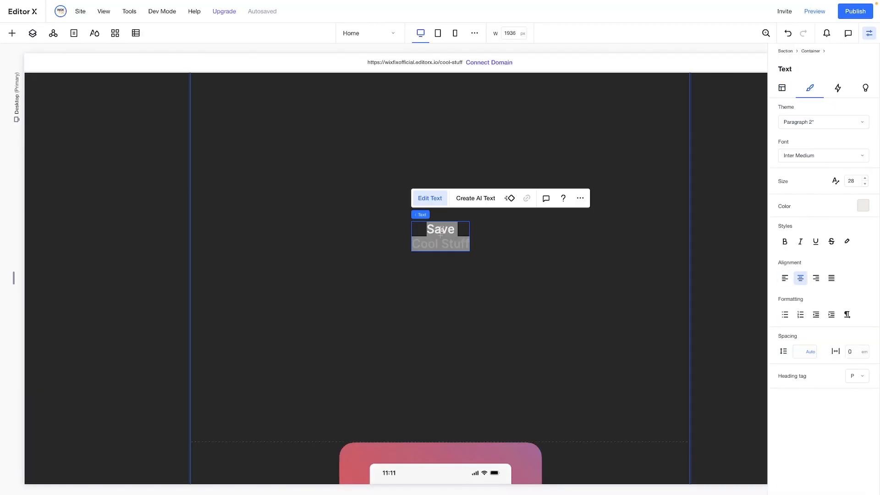
{"action": "left_click", "coordinate": [505, 234]}
Replace the duplicated phone's background, screen and foreground images with "2 bg.webp", "2 main.webp" and "2 foreground.webp"
{"action": "scroll", "coordinate": [505, 234], "scroll_direction": "down", "scroll_amount": 12}
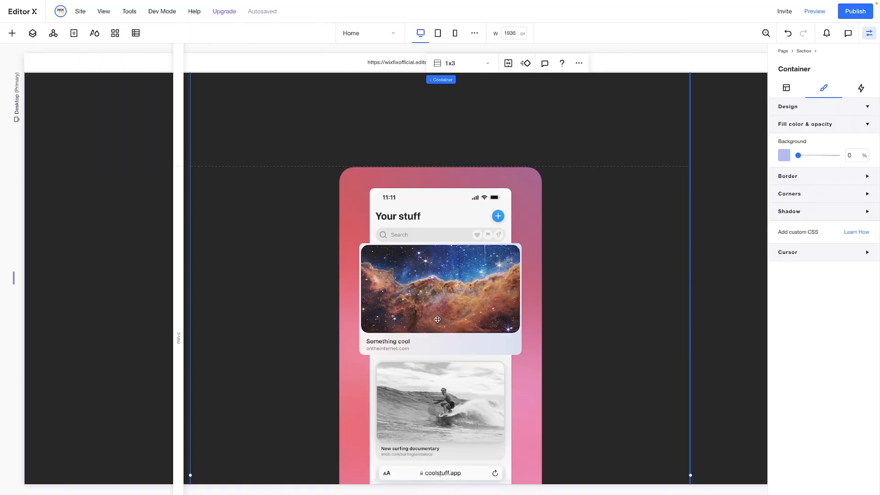
{"action": "left_click", "coordinate": [377, 187]}
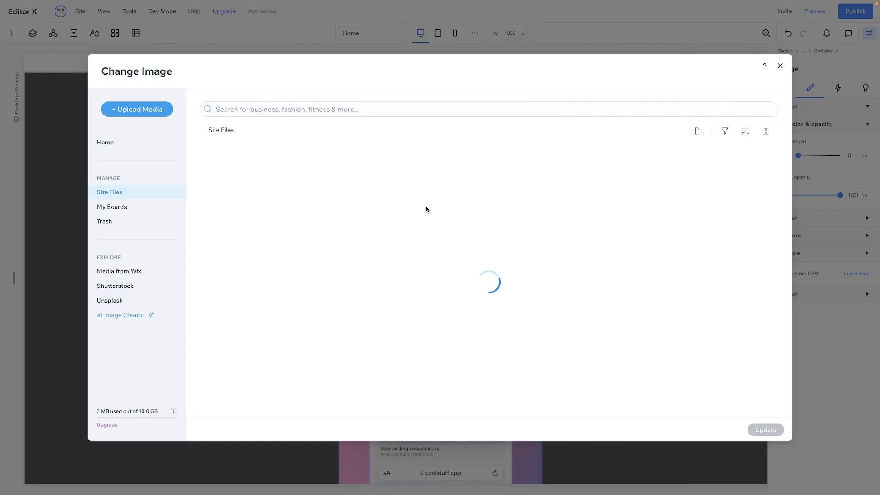
{"action": "scroll", "coordinate": [504, 257], "scroll_direction": "down", "scroll_amount": 2}
{"action": "left_click", "coordinate": [591, 235]}
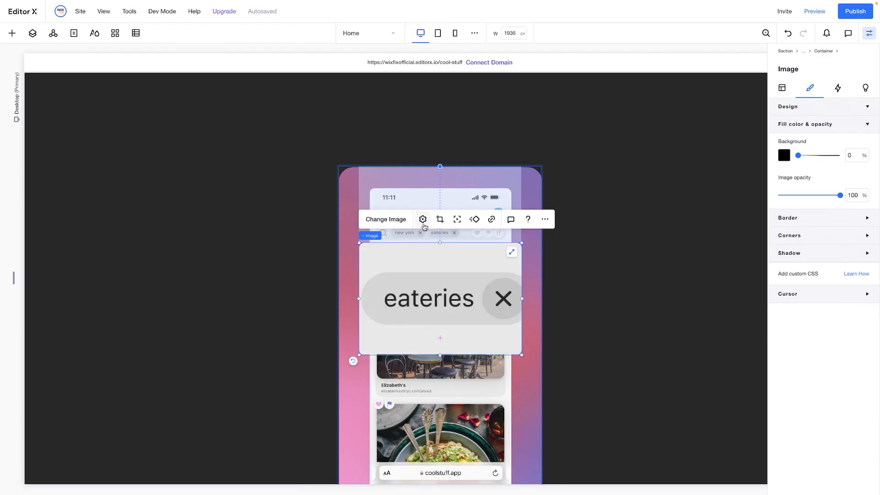
Restore the foreground search bar image's original proportions and nudge it up over the phone's search field
{"action": "left_click", "coordinate": [618, 187]}
{"action": "scroll", "coordinate": [618, 187], "scroll_direction": "down", "scroll_amount": 7}
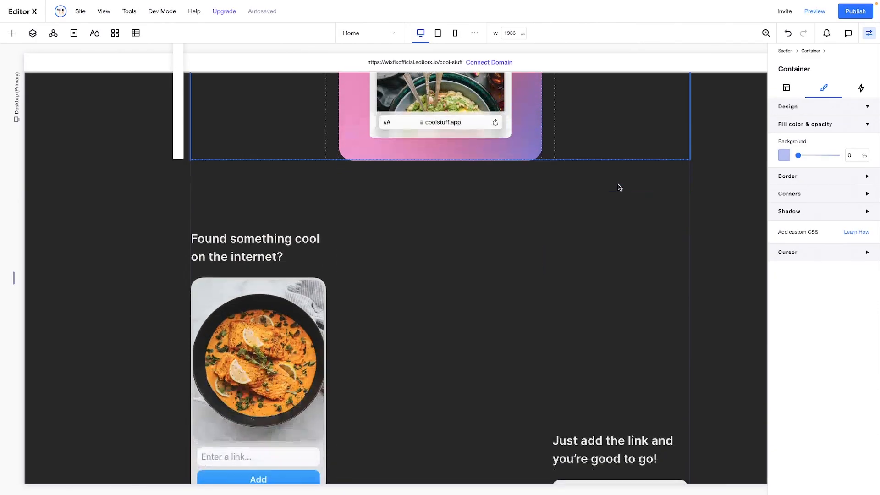
{"action": "scroll", "coordinate": [618, 187], "scroll_direction": "up", "scroll_amount": 6}
{"action": "left_click", "coordinate": [454, 179]}
{"action": "key", "text": "shift+Up"}
{"action": "key", "text": "shift+Up"}
{"action": "key", "text": "shift+Up"}
{"action": "key", "text": "shift+Up"}
{"action": "key", "text": "shift+Up"}
{"action": "key", "text": "shift+Up"}
{"action": "key", "text": "shift+Up"}
{"action": "key", "text": "shift+Up"}
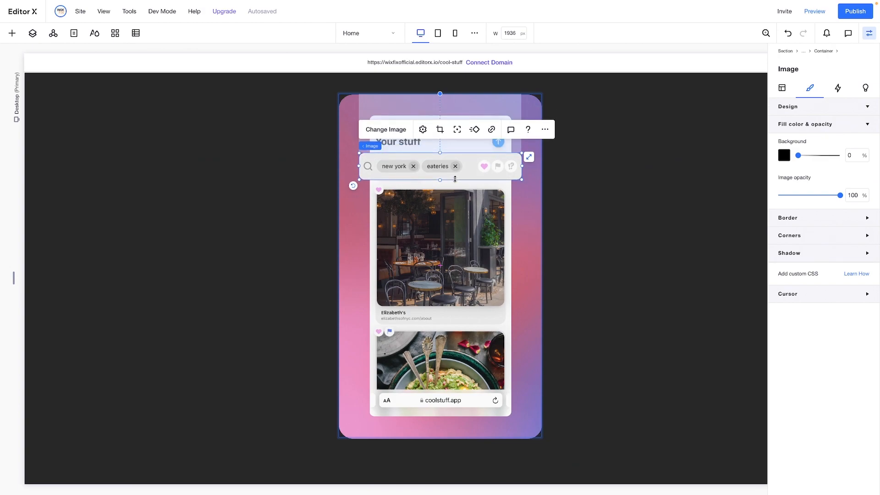
Replace the duplicated section's first-column heading with the matching heading text copied from the reference design
{"action": "scroll", "coordinate": [567, 329], "scroll_direction": "down", "scroll_amount": 5}
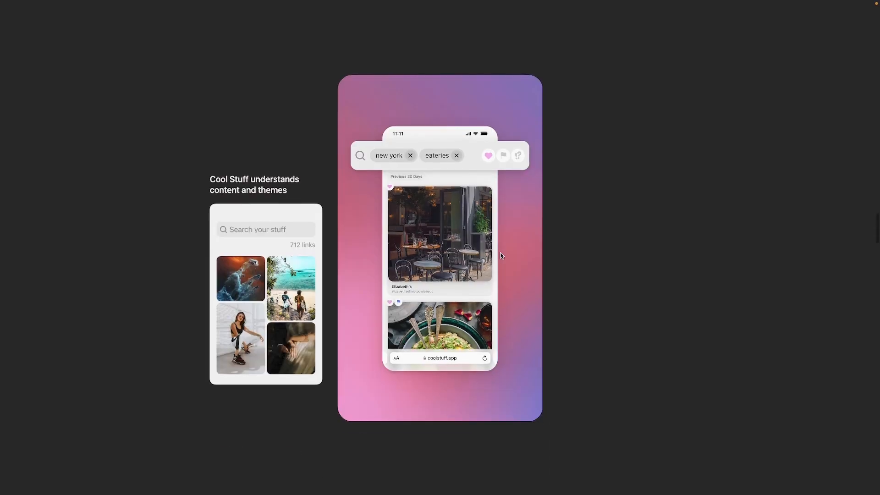
{"action": "left_click_drag", "start_coordinate": [288, 179], "coordinate": [210, 171]}
{"action": "key", "text": "ctrl+c"}
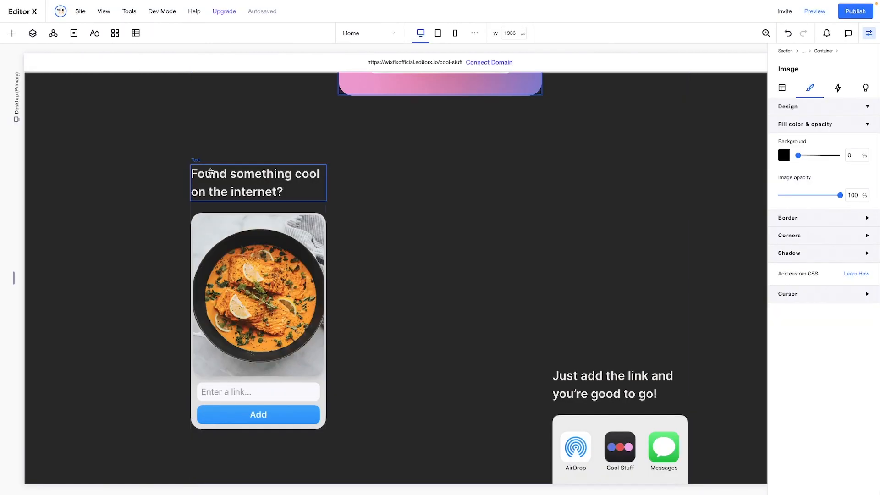
{"action": "double_click", "coordinate": [247, 179]}
{"action": "key", "text": "ctrl+v"}
Replace the first-column stack's food image with "2 1.webp" from the site files
{"action": "left_click", "coordinate": [257, 314]}
{"action": "left_click", "coordinate": [262, 242]}
{"action": "scroll", "coordinate": [417, 200], "scroll_direction": "down", "scroll_amount": 1}
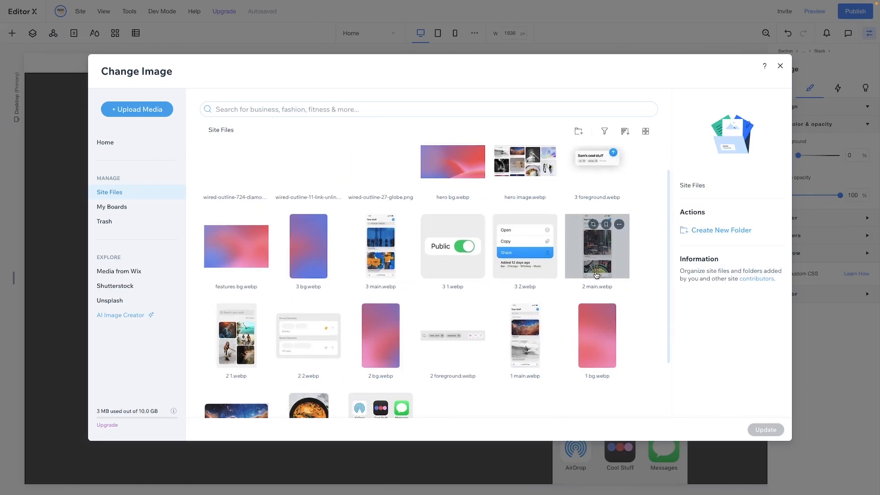
{"action": "double_click", "coordinate": [236, 335]}
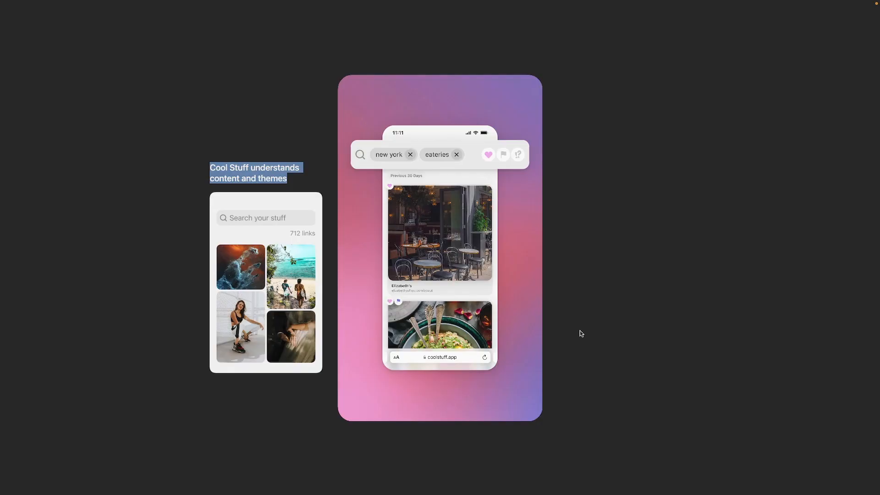
Copy "So no need for folders and tags, only search" from the reference design into the third-column stack's heading
{"action": "scroll", "coordinate": [580, 333], "scroll_direction": "down", "scroll_amount": 5}
{"action": "triple_click", "coordinate": [594, 267]}
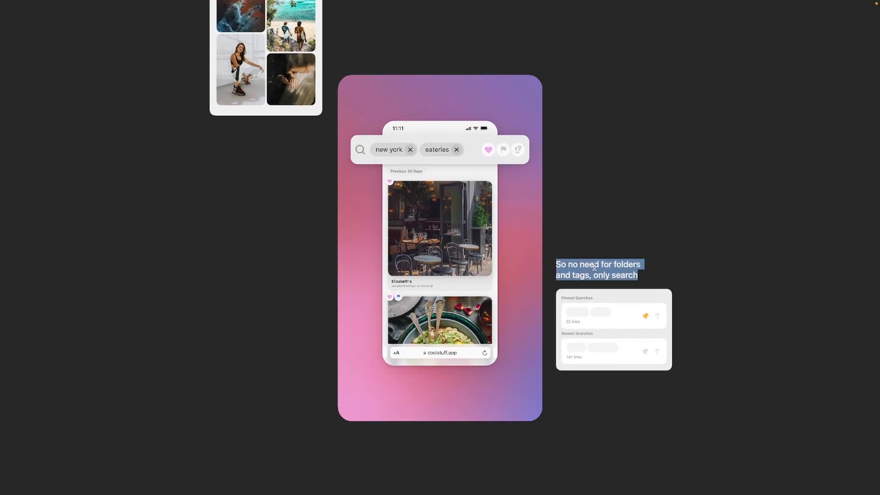
{"action": "key", "text": "ctrl+c"}
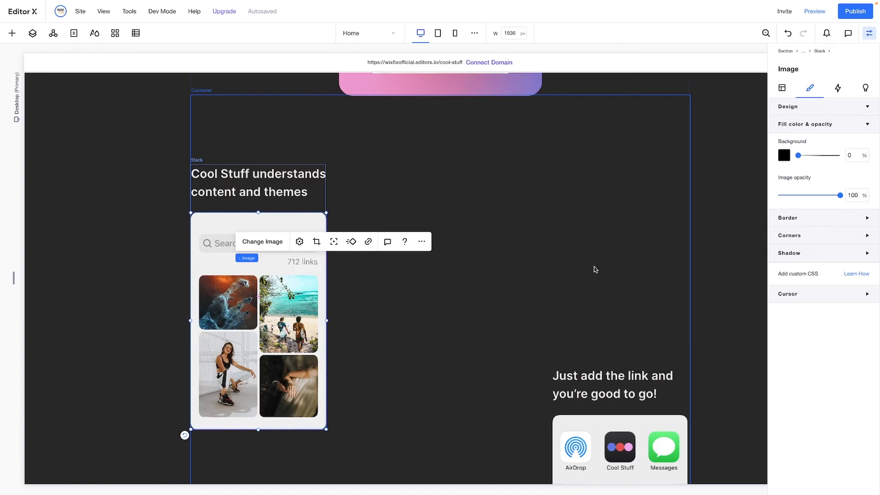
{"action": "double_click", "coordinate": [615, 259]}
{"action": "key", "text": "ctrl+v"}
Replace the third-column stack's share card image with "2 2.webp" and reset it to its original proportions
{"action": "left_click", "coordinate": [619, 350]}
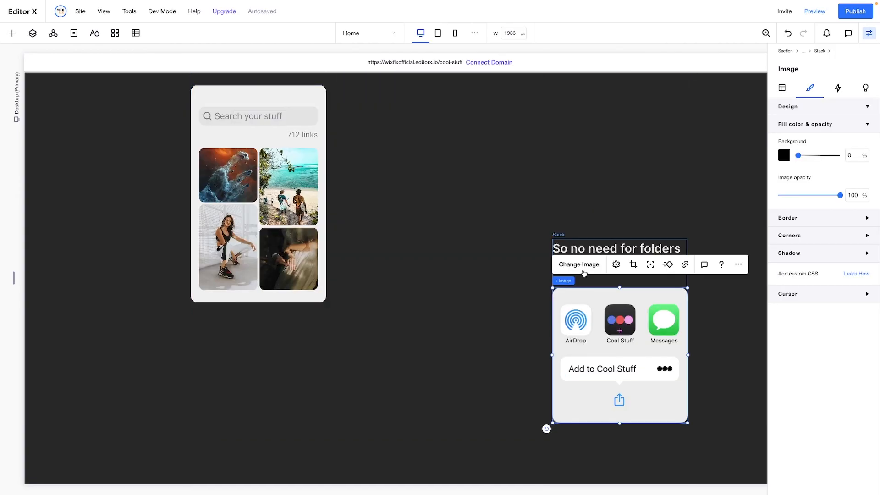
{"action": "left_click", "coordinate": [582, 263]}
{"action": "scroll", "coordinate": [485, 229], "scroll_direction": "down", "scroll_amount": 5}
{"action": "double_click", "coordinate": [316, 300]}
{"action": "left_click", "coordinate": [616, 265]}
{"action": "left_click", "coordinate": [807, 318]}
{"action": "left_click", "coordinate": [519, 350]}
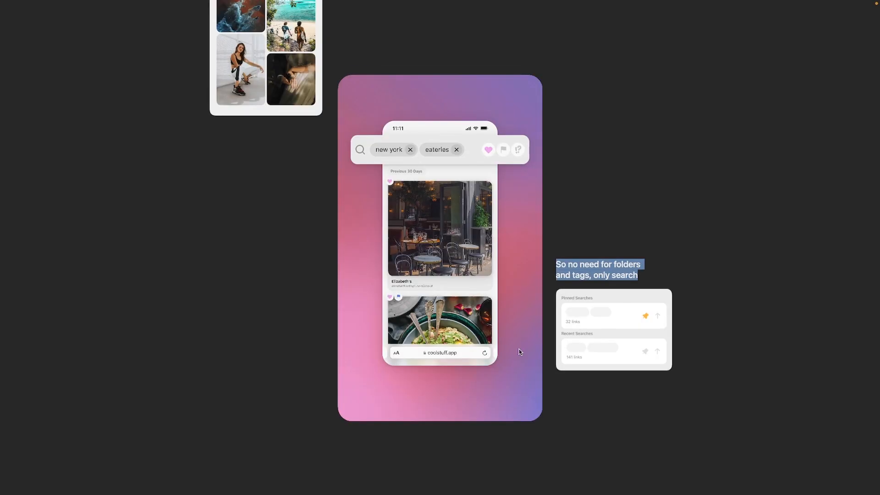
Change the title of the next duplicated section to "Share" above "Cool Stuff", as in the reference design
{"action": "scroll", "coordinate": [442, 194], "scroll_direction": "down", "scroll_amount": 5}
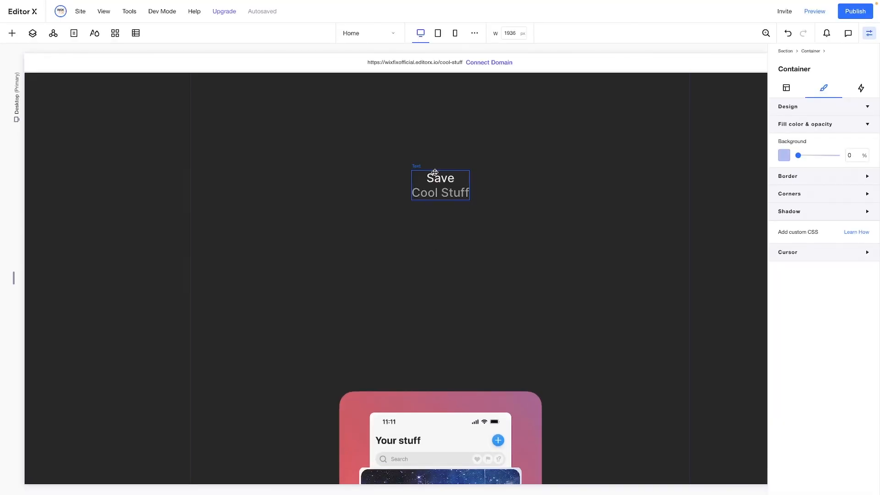
{"action": "double_click", "coordinate": [437, 177]}
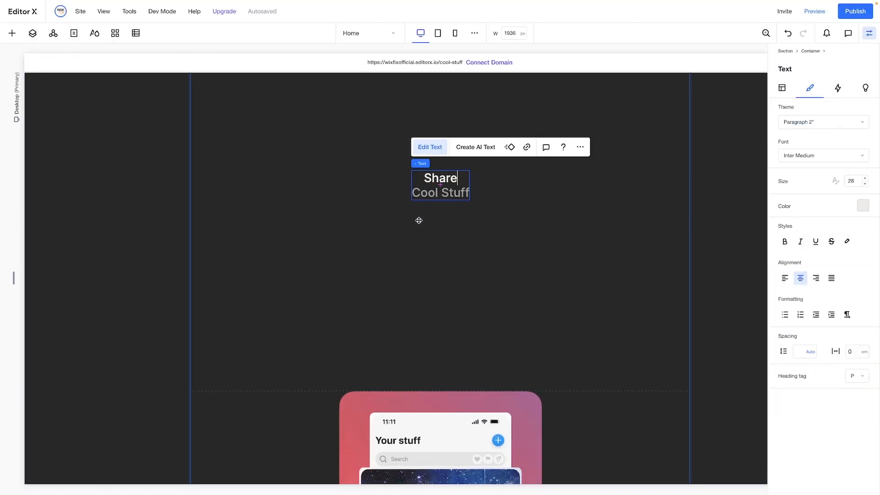
{"action": "left_click", "coordinate": [419, 221]}
Replace the gradient background image behind the Share section's phone with "3 bg.webp" from the site files
{"action": "scroll", "coordinate": [419, 221], "scroll_direction": "down", "scroll_amount": 5}
{"action": "left_click", "coordinate": [347, 187]}
{"action": "left_click", "coordinate": [359, 165]}
{"action": "double_click", "coordinate": [306, 282]}
{"action": "scroll", "coordinate": [306, 282], "scroll_direction": "down", "scroll_amount": 1}
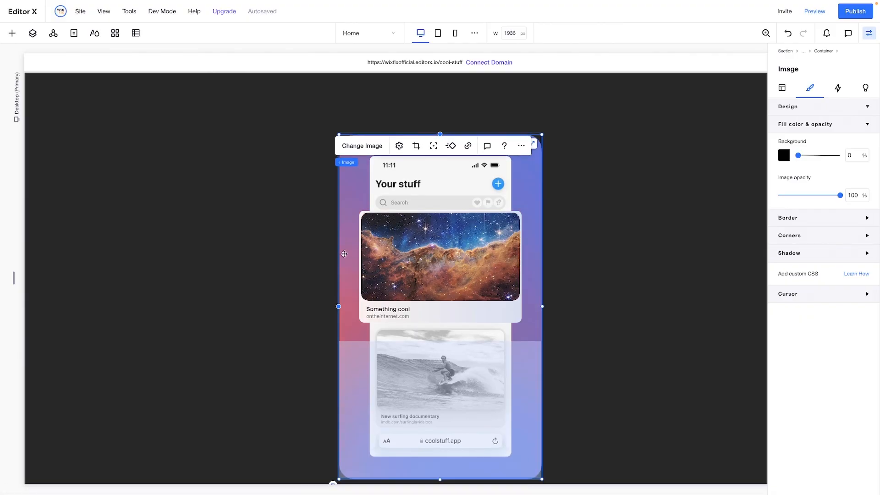
Replace the Share section's phone screen image with "3 main.webp" from the site files
{"action": "left_click", "coordinate": [436, 166]}
{"action": "scroll", "coordinate": [606, 266], "scroll_direction": "down", "scroll_amount": 2}
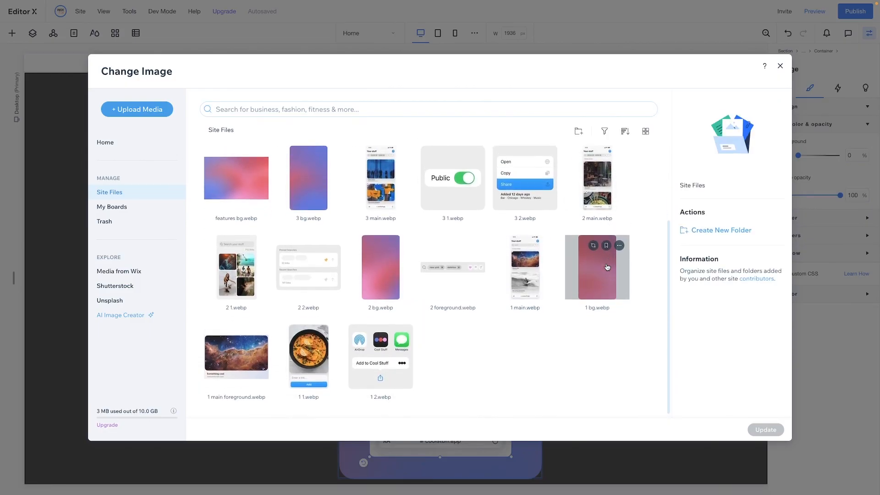
{"action": "scroll", "coordinate": [607, 267], "scroll_direction": "up", "scroll_amount": 2}
{"action": "double_click", "coordinate": [373, 275]}
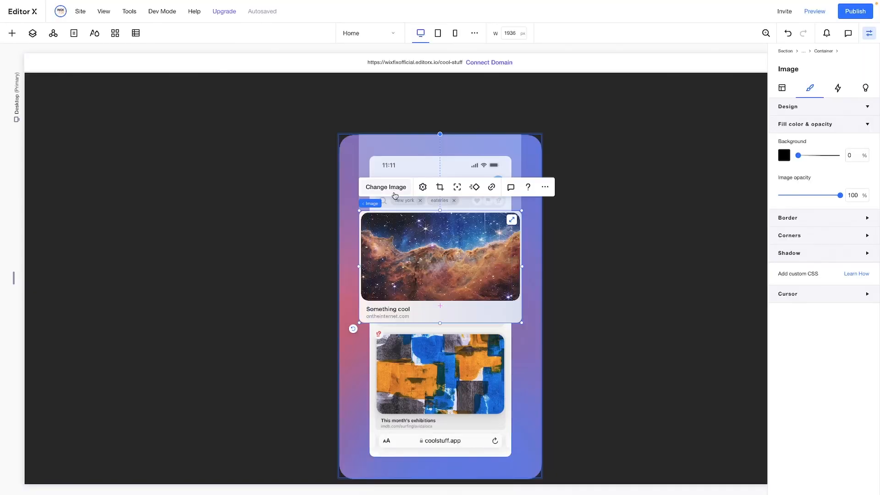
Replace the "Something cool" card over the Share phone with "3 foreground.webp" and set its width to 100%
{"action": "left_click", "coordinate": [394, 193]}
{"action": "scroll", "coordinate": [566, 245], "scroll_direction": "down", "scroll_amount": 1}
{"action": "scroll", "coordinate": [577, 220], "scroll_direction": "up", "scroll_amount": 2}
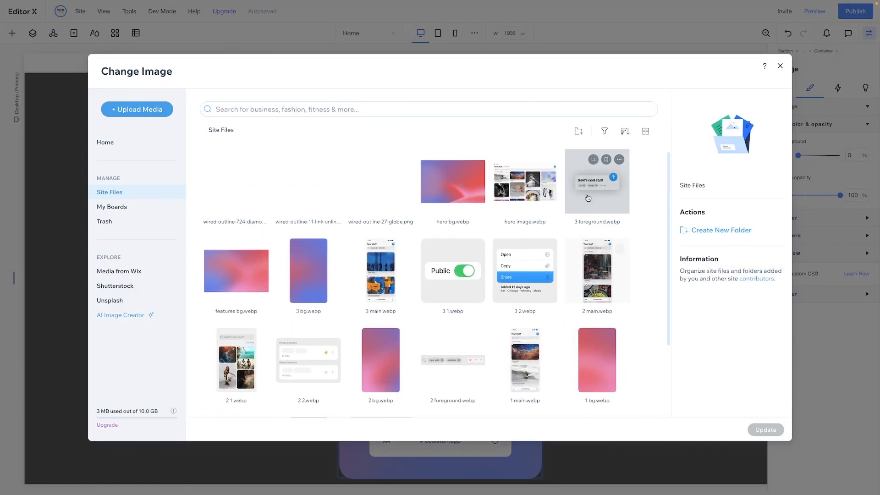
{"action": "double_click", "coordinate": [586, 201]}
{"action": "left_click", "coordinate": [782, 87]}
{"action": "type", "text": "10"}
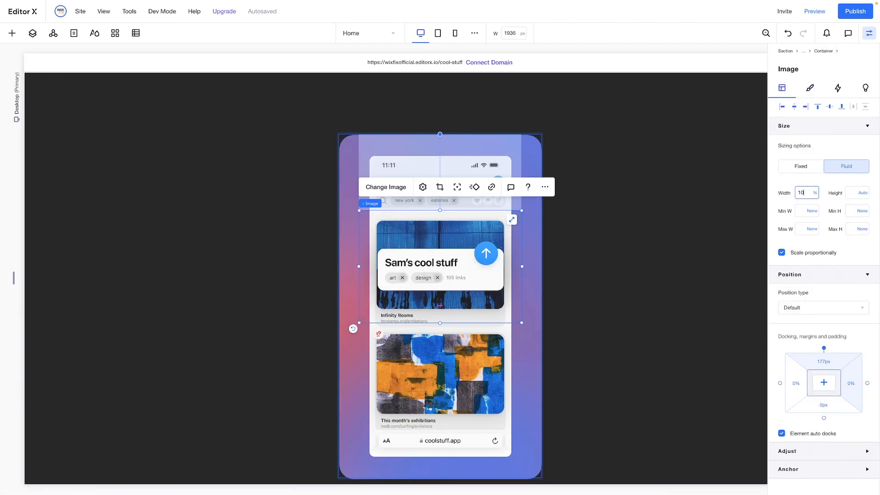
{"action": "type", "text": "0"}
{"action": "key", "text": "Return"}
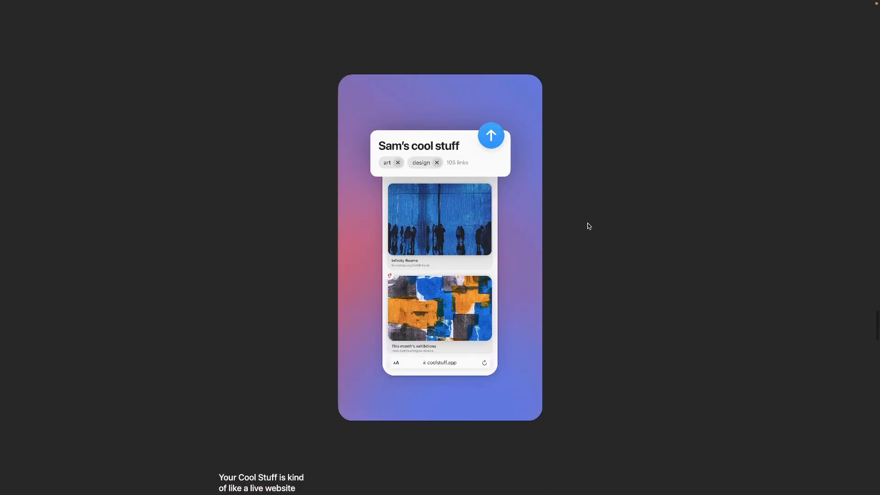
Set the first-column heading to "Your Cool Stuff is kind of like a live website", swap the food image for "3 1.webp" and reset its proportions
{"action": "scroll", "coordinate": [589, 226], "scroll_direction": "down", "scroll_amount": 7}
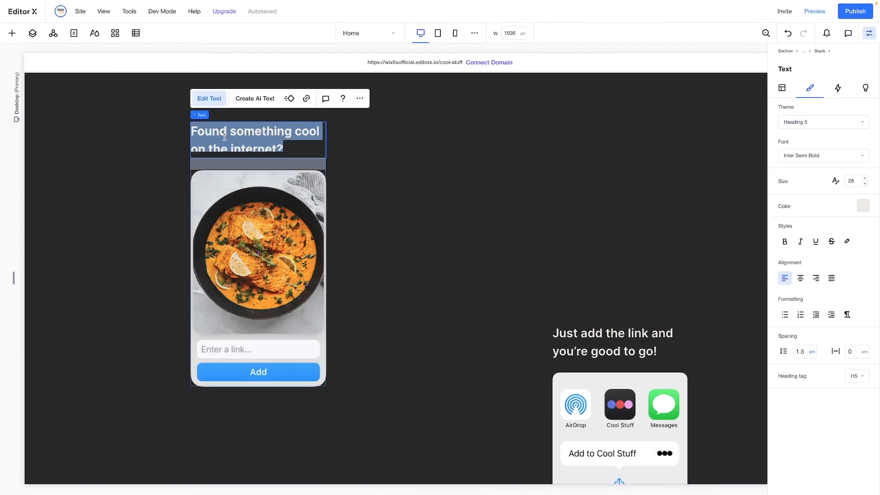
{"action": "left_click", "coordinate": [255, 257]}
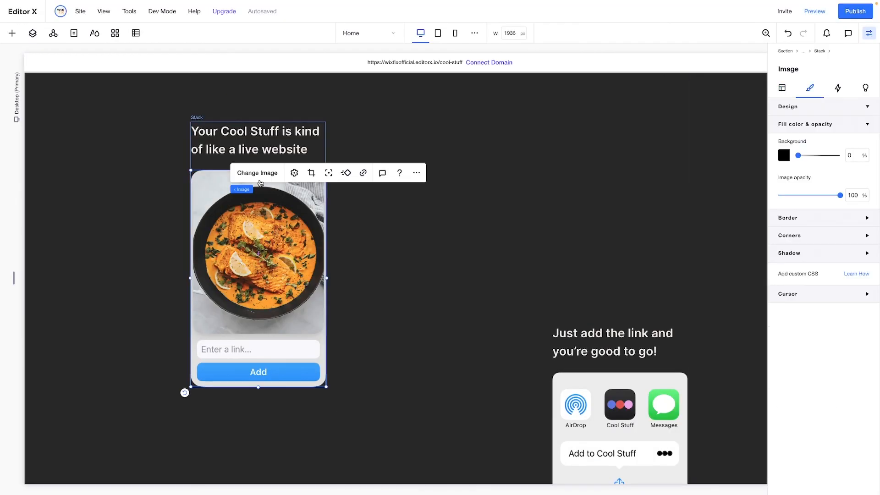
{"action": "left_click", "coordinate": [255, 173]}
{"action": "scroll", "coordinate": [482, 287], "scroll_direction": "down", "scroll_amount": 3}
{"action": "scroll", "coordinate": [482, 287], "scroll_direction": "up", "scroll_amount": 2}
{"action": "double_click", "coordinate": [450, 269]}
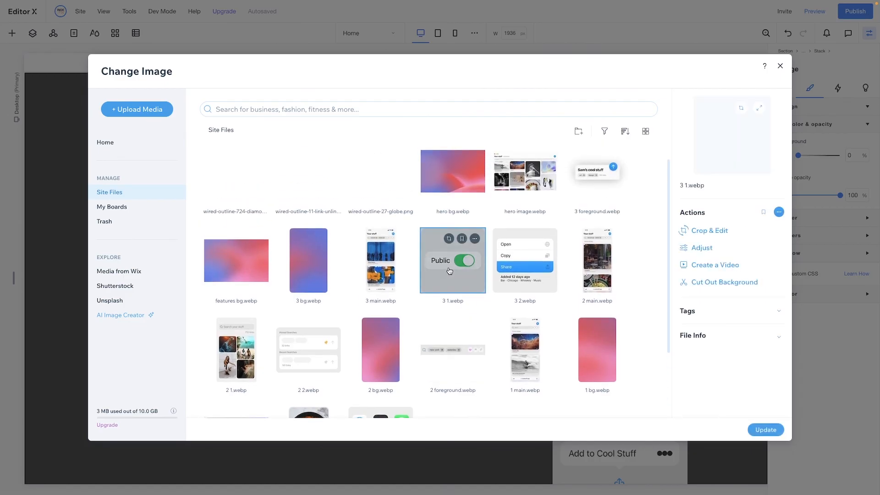
{"action": "left_click", "coordinate": [294, 173]}
{"action": "left_click", "coordinate": [379, 273]}
Set the "Public" toggle image's width to 80% and align it to the left of its stack
{"action": "left_click", "coordinate": [782, 88]}
{"action": "left_click", "coordinate": [806, 194]}
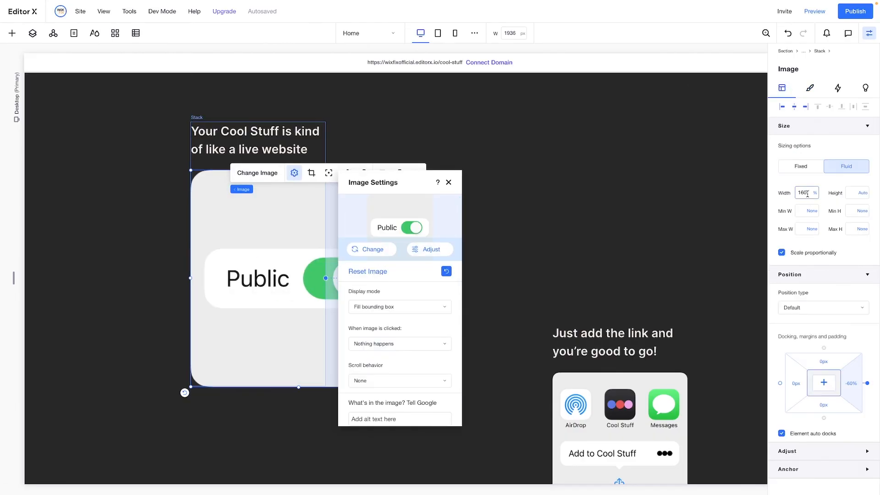
{"action": "type", "text": "80"}
{"action": "key", "text": "Return"}
{"action": "left_click", "coordinate": [782, 109]}
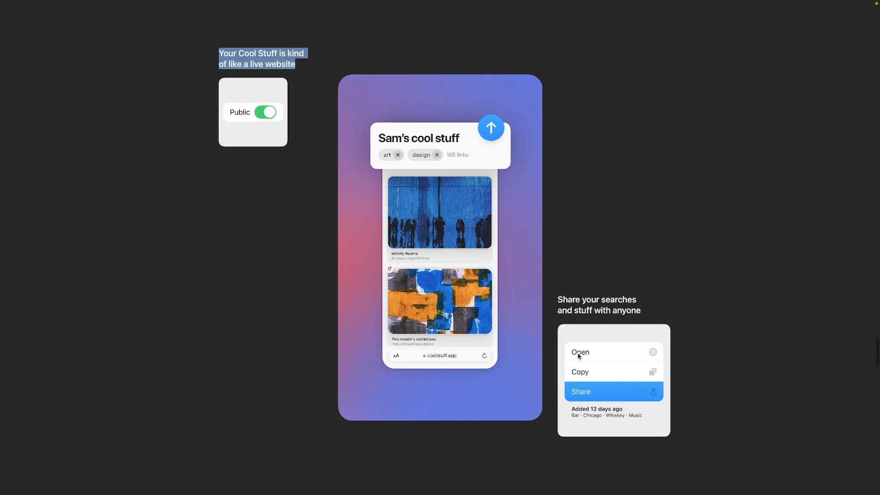
Replace the third-column heading with the reference's "Share your searches" text and its AirDrop share card image with "3 2.webp"
{"action": "scroll", "coordinate": [640, 203], "scroll_direction": "down", "scroll_amount": 3}
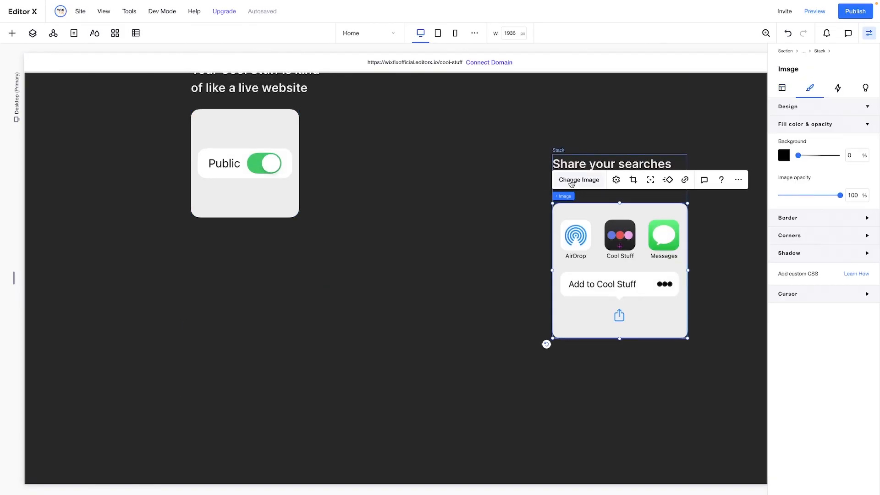
{"action": "left_click", "coordinate": [577, 179]}
{"action": "double_click", "coordinate": [511, 290]}
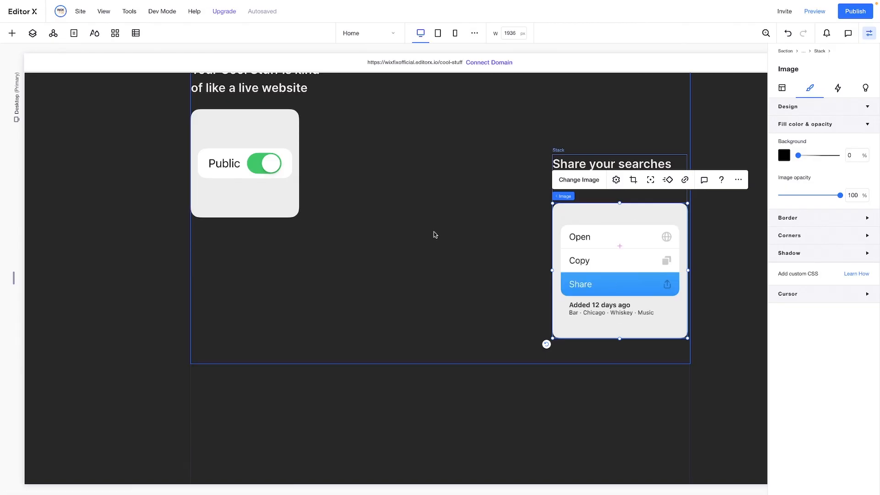
Preview the home page, check the sticky phones through the Save, Search and Share sections down to the footer, and return to editing
{"action": "scroll", "coordinate": [434, 232], "scroll_direction": "down", "scroll_amount": 3}
{"action": "scroll", "coordinate": [434, 233], "scroll_direction": "up", "scroll_amount": 6}
{"action": "scroll", "coordinate": [434, 232], "scroll_direction": "down", "scroll_amount": 15}
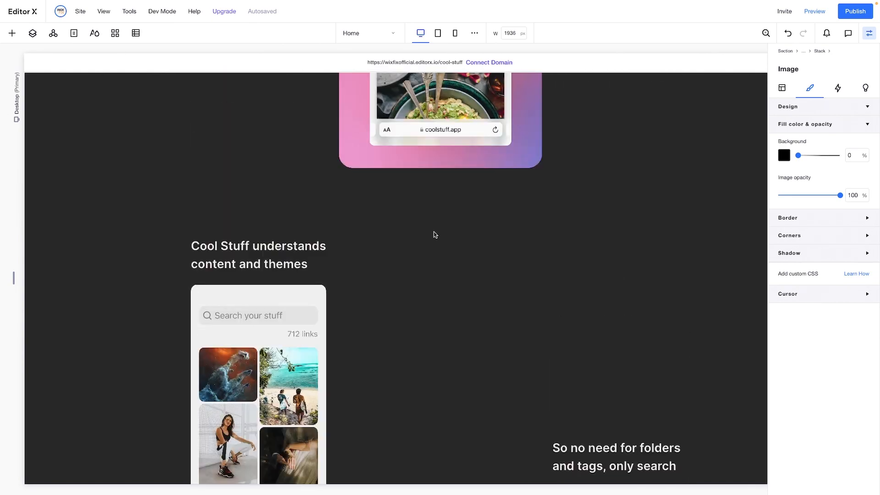
{"action": "scroll", "coordinate": [434, 232], "scroll_direction": "down", "scroll_amount": 10}
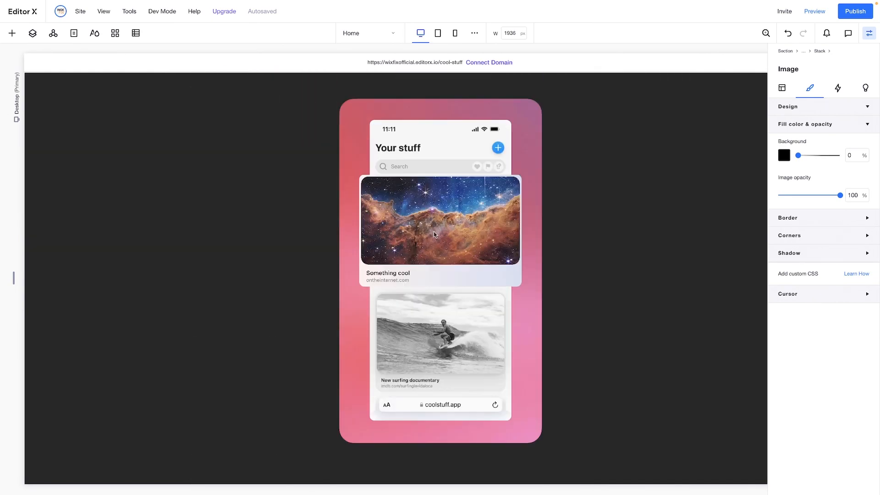
{"action": "left_click", "coordinate": [814, 11]}
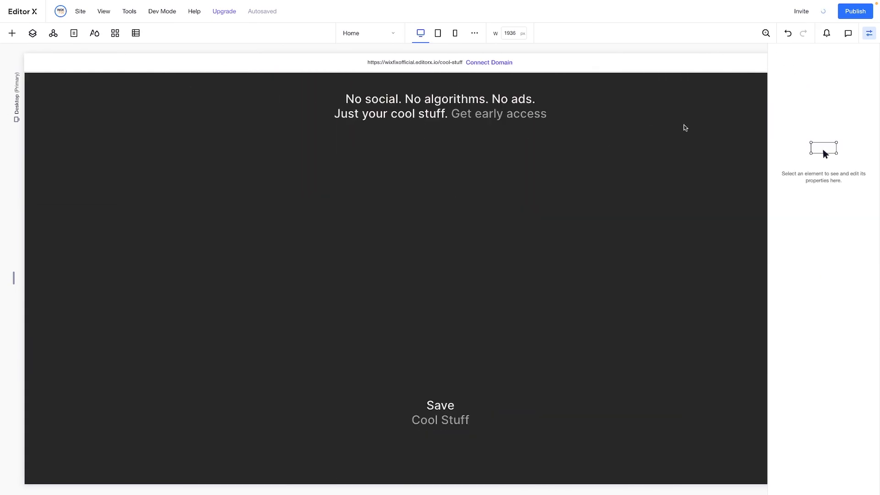
{"action": "scroll", "coordinate": [685, 128], "scroll_direction": "down", "scroll_amount": 1}
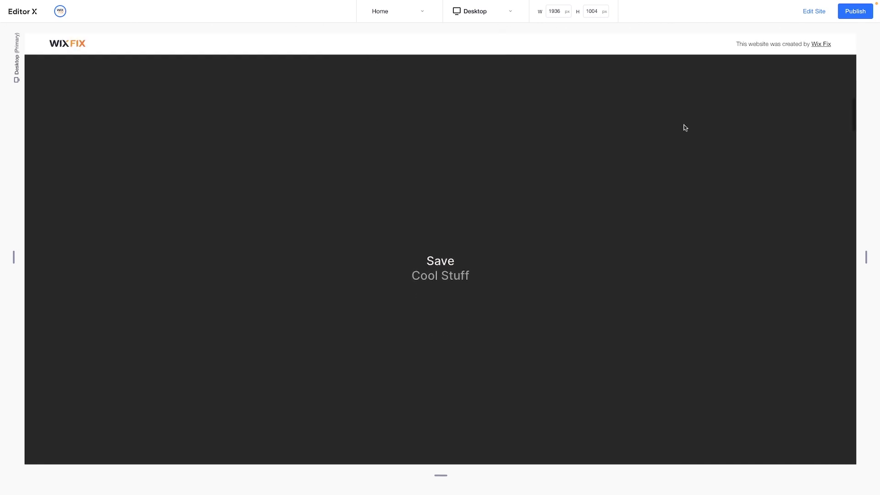
{"action": "scroll", "coordinate": [685, 127], "scroll_direction": "down", "scroll_amount": 5}
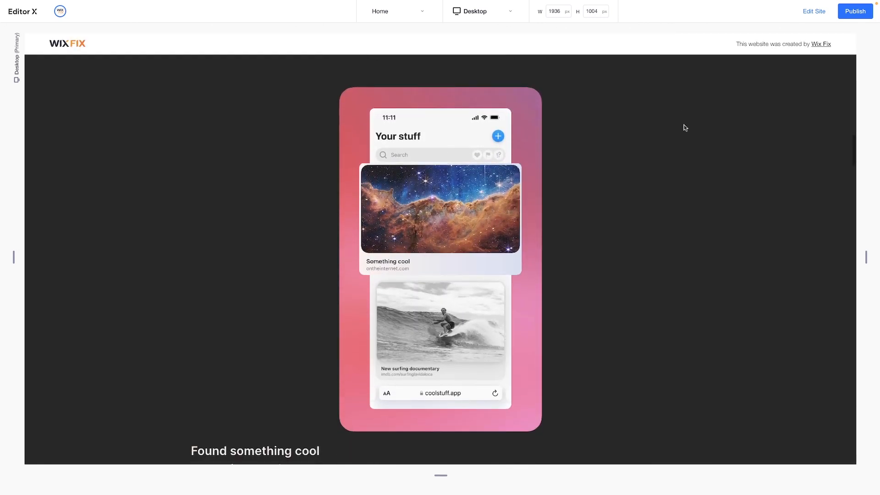
{"action": "scroll", "coordinate": [685, 128], "scroll_direction": "down", "scroll_amount": 10}
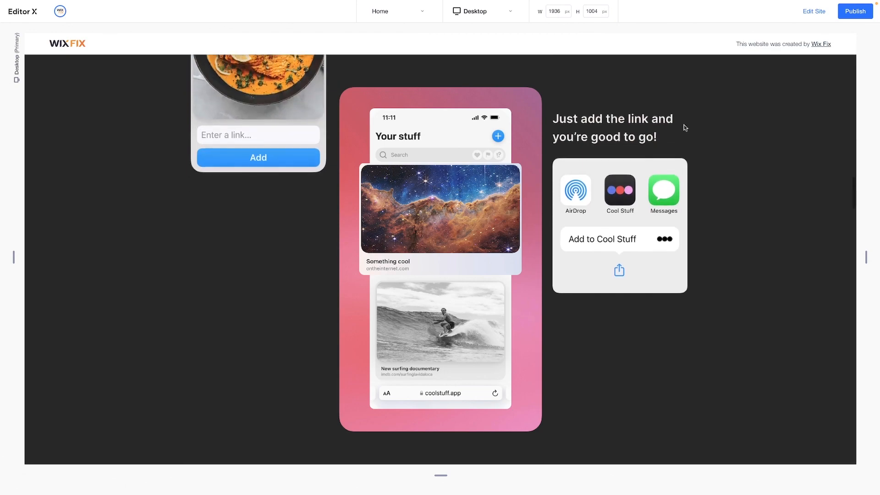
{"action": "scroll", "coordinate": [685, 128], "scroll_direction": "down", "scroll_amount": 10}
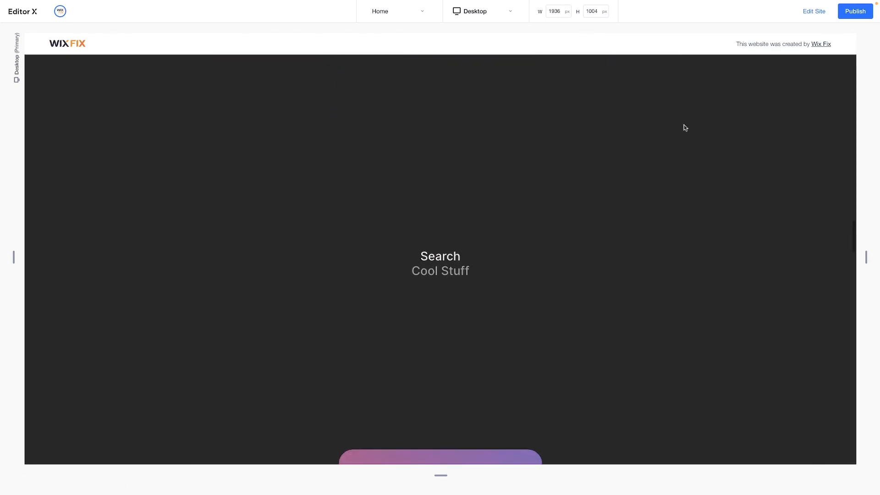
{"action": "scroll", "coordinate": [685, 127], "scroll_direction": "down", "scroll_amount": 10}
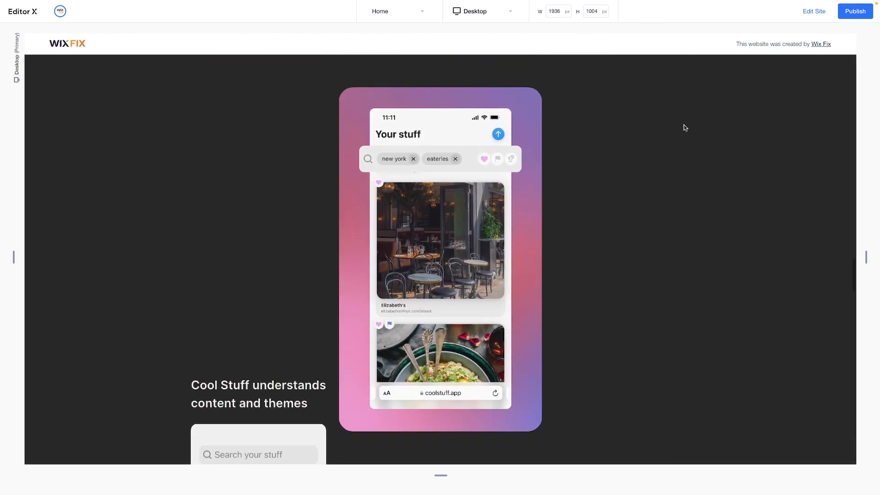
{"action": "scroll", "coordinate": [685, 127], "scroll_direction": "down", "scroll_amount": 10}
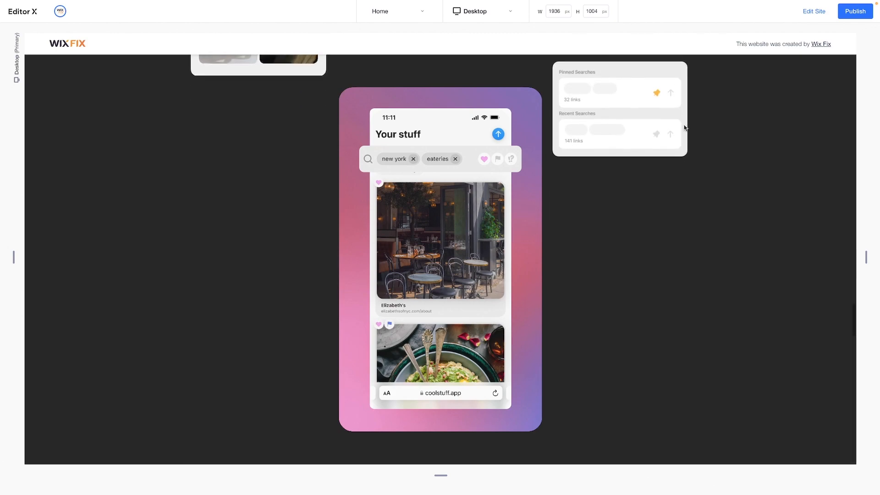
{"action": "scroll", "coordinate": [685, 128], "scroll_direction": "down", "scroll_amount": 10}
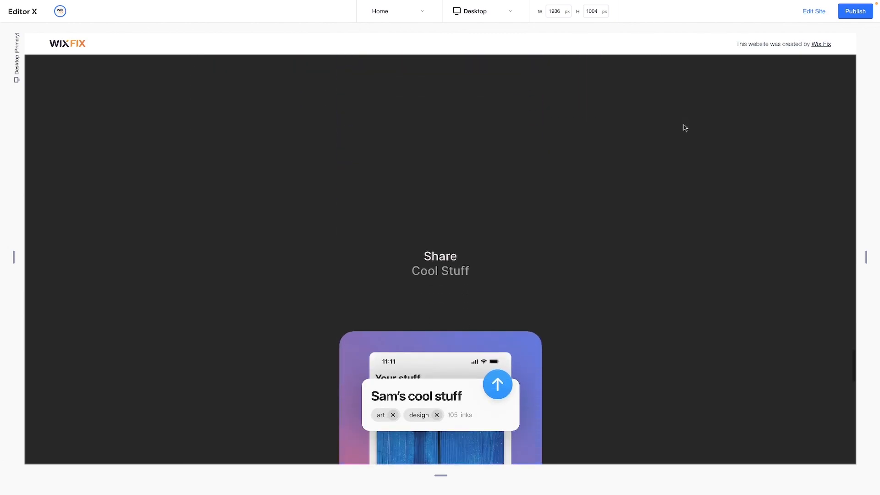
{"action": "scroll", "coordinate": [685, 128], "scroll_direction": "down", "scroll_amount": 10}
{"action": "scroll", "coordinate": [685, 127], "scroll_direction": "down", "scroll_amount": 5}
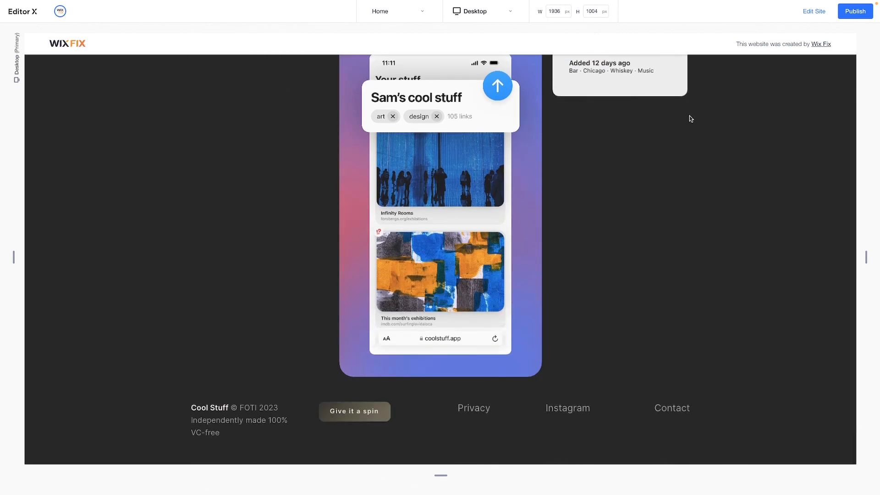
{"action": "left_click", "coordinate": [808, 13]}
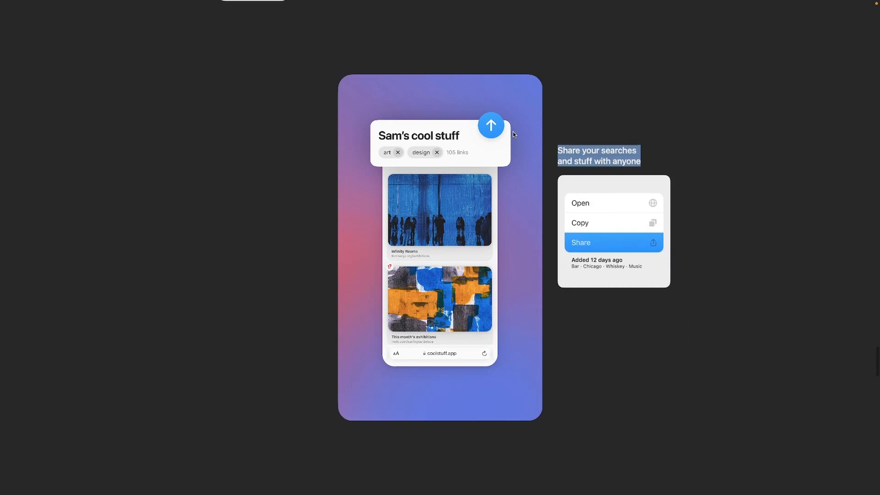
Examine the reference design below the Share phone: the "Perfect for things like" text with pill labels and the three-feature gradient card
{"action": "scroll", "coordinate": [514, 134], "scroll_direction": "down", "scroll_amount": 6}
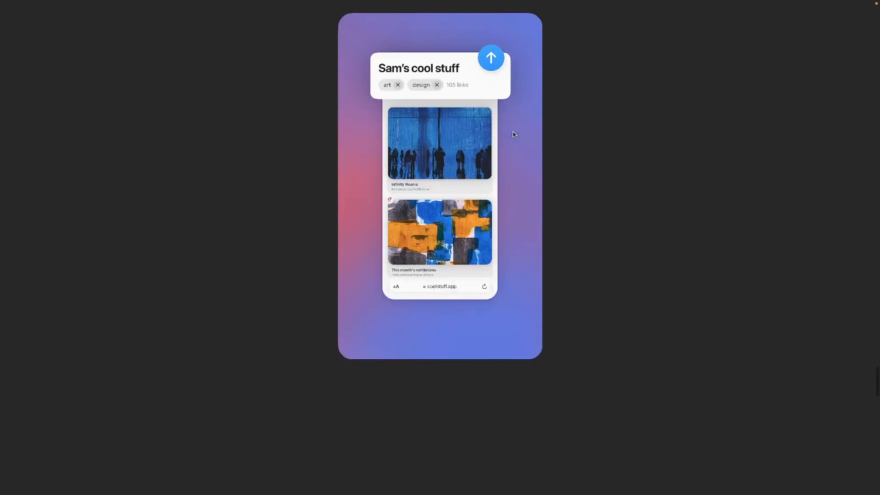
{"action": "scroll", "coordinate": [514, 135], "scroll_direction": "down", "scroll_amount": 5}
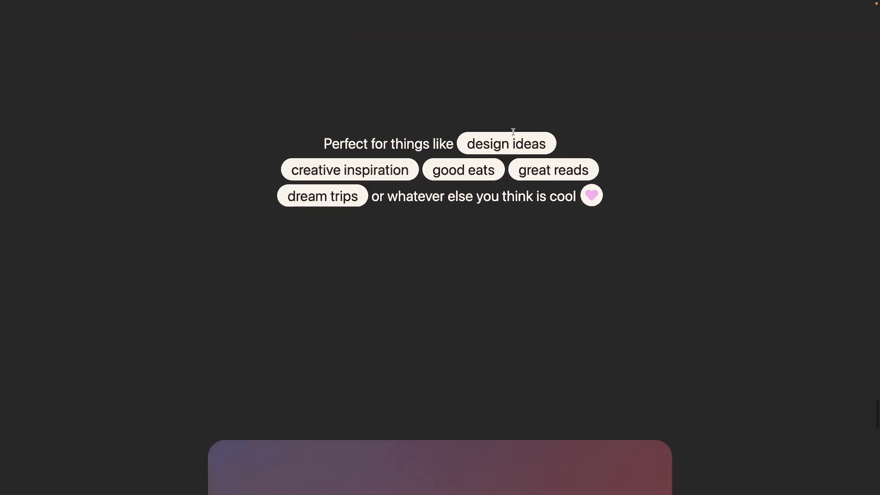
{"action": "scroll", "coordinate": [514, 135], "scroll_direction": "down", "scroll_amount": 8}
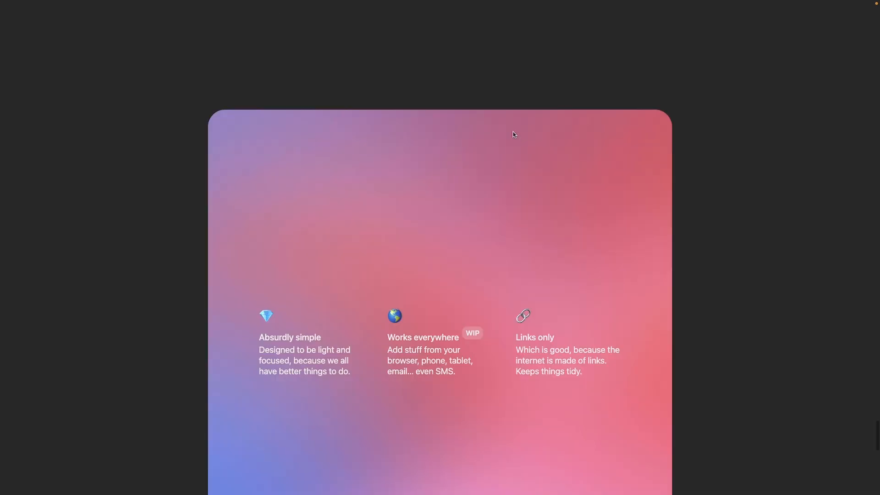
{"action": "scroll", "coordinate": [514, 134], "scroll_direction": "down", "scroll_amount": 5}
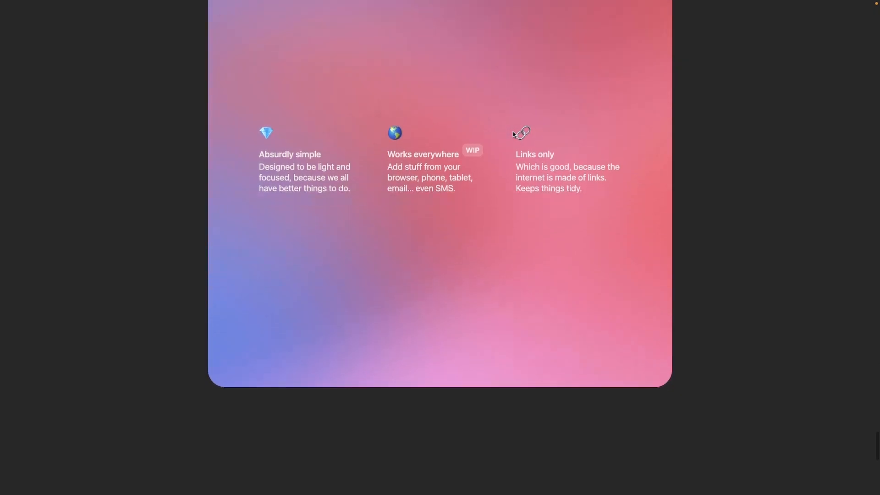
{"action": "scroll", "coordinate": [514, 134], "scroll_direction": "down", "scroll_amount": 8}
{"action": "scroll", "coordinate": [513, 133], "scroll_direction": "up", "scroll_amount": 8}
{"action": "scroll", "coordinate": [513, 132], "scroll_direction": "up", "scroll_amount": 10}
{"action": "scroll", "coordinate": [514, 133], "scroll_direction": "down", "scroll_amount": 12}
{"action": "scroll", "coordinate": [514, 134], "scroll_direction": "up", "scroll_amount": 10}
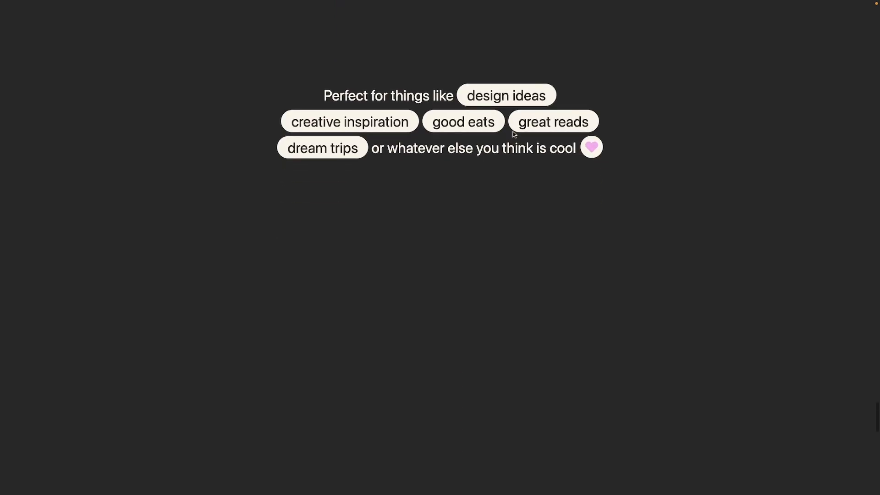
{"action": "scroll", "coordinate": [514, 134], "scroll_direction": "up", "scroll_amount": 1}
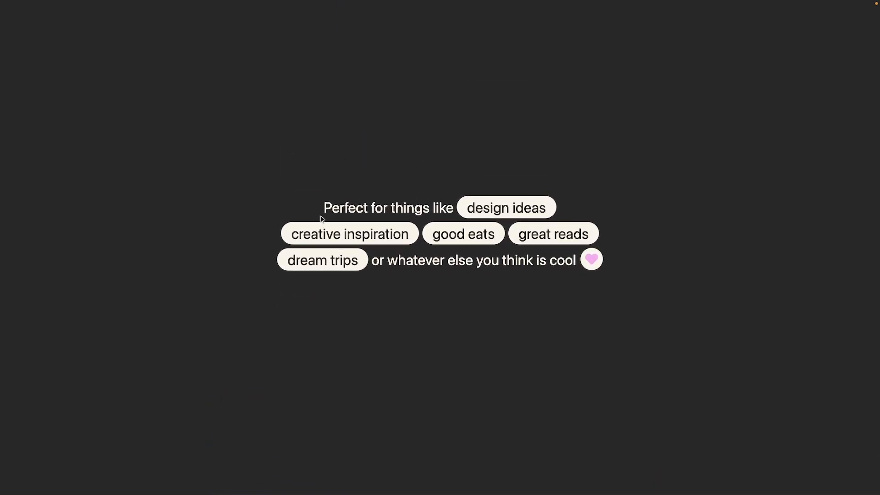
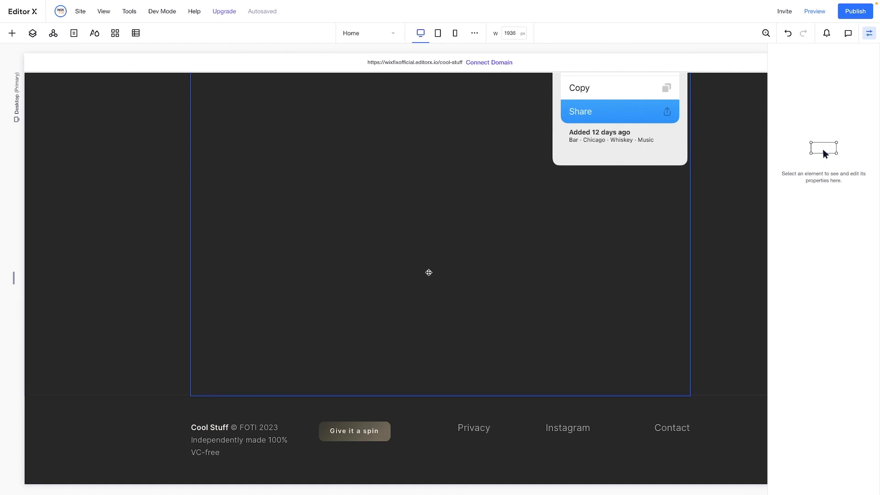
Add a blank section directly above the footer and give it the dark theme background colour
{"action": "left_click", "coordinate": [205, 355]}
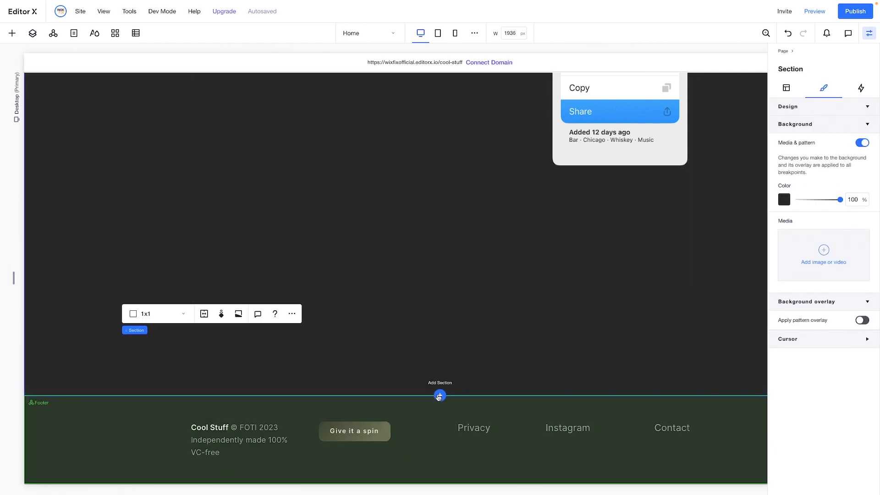
{"action": "left_click", "coordinate": [439, 395]}
{"action": "left_click", "coordinate": [412, 356]}
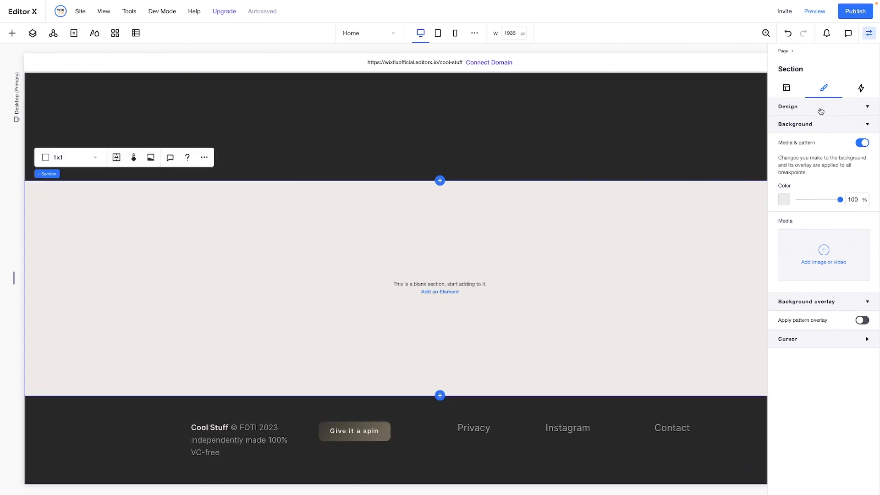
{"action": "left_click", "coordinate": [784, 198]}
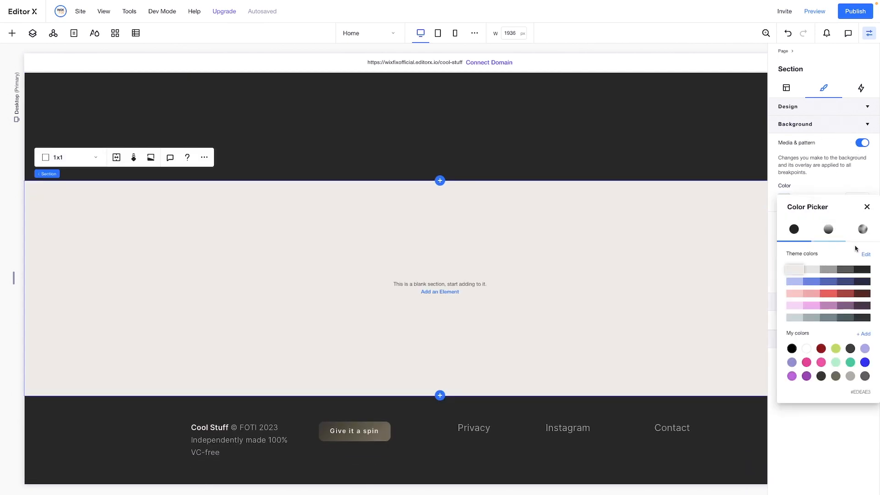
{"action": "left_click", "coordinate": [862, 269]}
{"action": "left_click", "coordinate": [788, 90]}
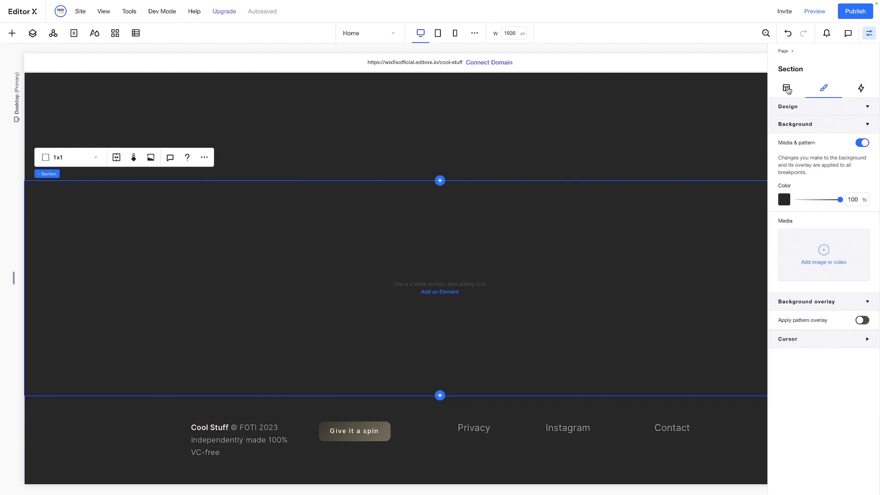
Set the new section's minimum height to 200vh
{"action": "left_click", "coordinate": [786, 88]}
{"action": "left_click", "coordinate": [855, 192]}
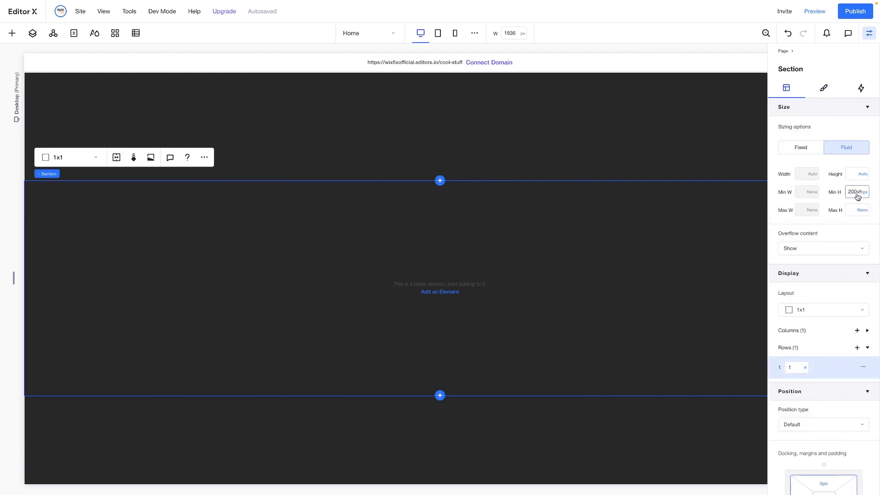
{"action": "key", "text": "Return"}
{"action": "scroll", "coordinate": [415, 216], "scroll_direction": "down", "scroll_amount": 2}
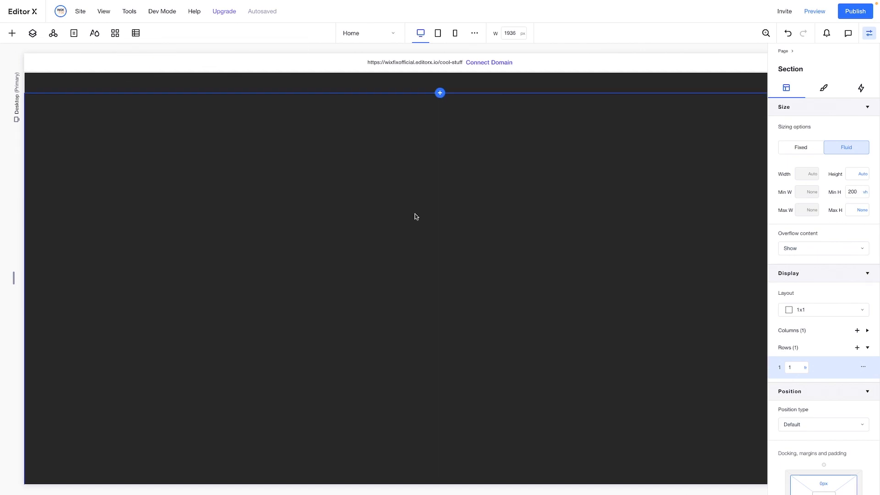
Place a container in the new section, set its width to 60% and centre it horizontally
{"action": "left_click", "coordinate": [12, 33]}
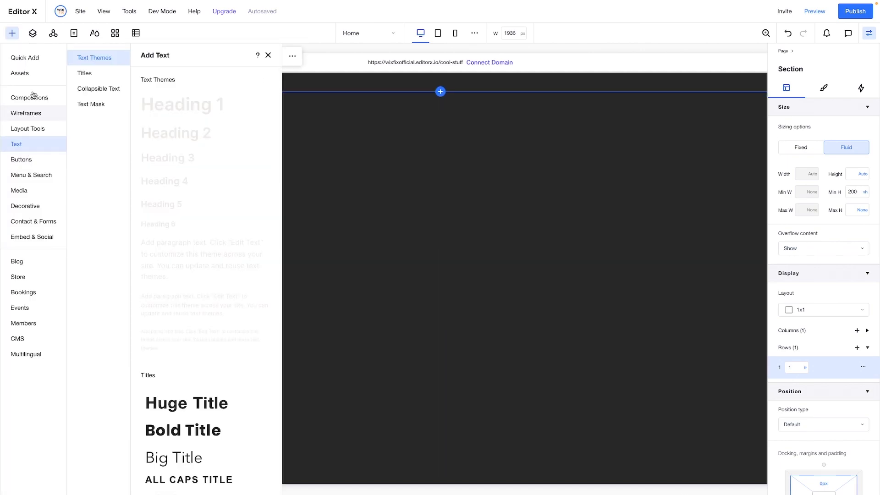
{"action": "left_click", "coordinate": [31, 61]}
{"action": "left_click_drag", "start_coordinate": [143, 200], "coordinate": [578, 206]}
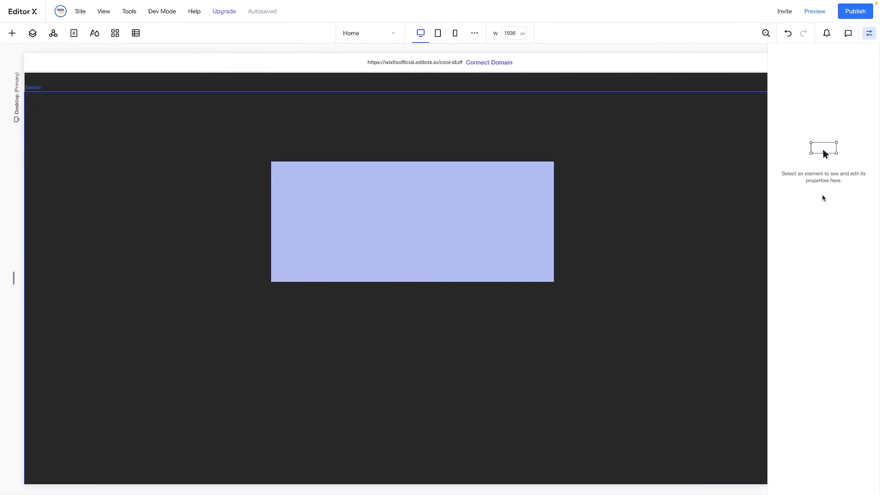
{"action": "left_click", "coordinate": [815, 195]}
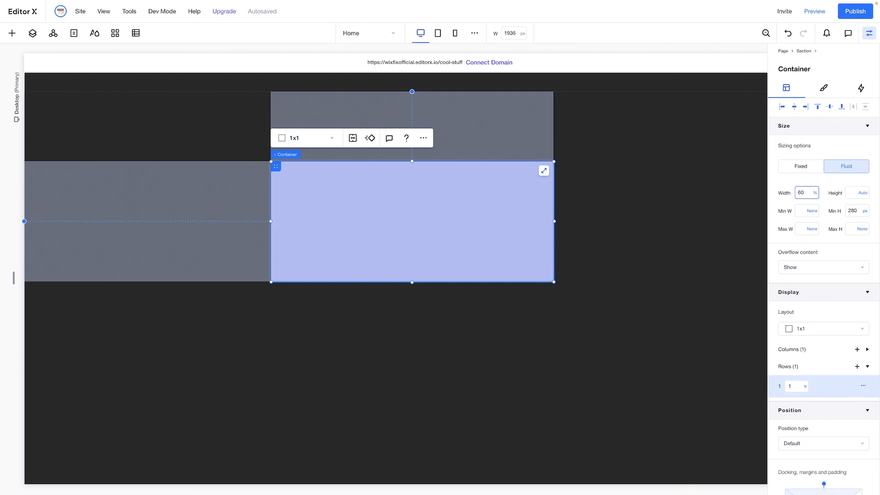
{"action": "type", "text": "60"}
{"action": "key", "text": "Return"}
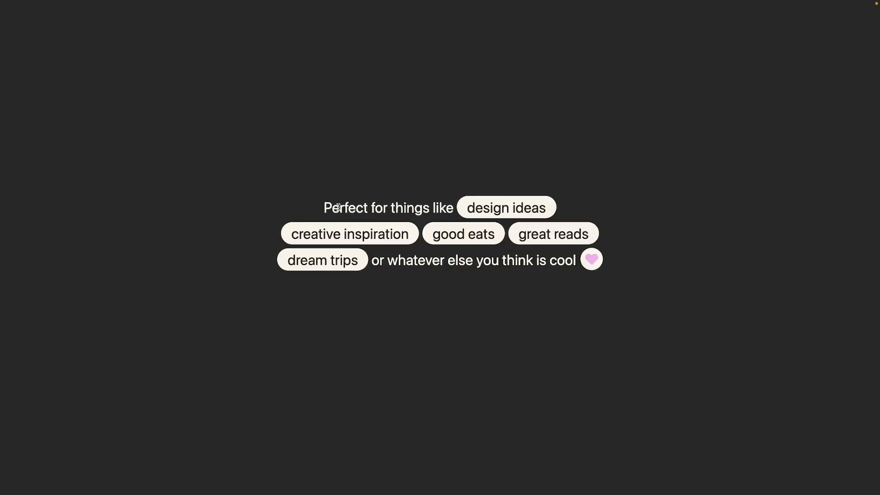
Copy "Perfect for things like" from the reference design and split the container into a 2x1 grid with a 12 px column gap
{"action": "left_click_drag", "start_coordinate": [324, 207], "coordinate": [564, 215]}
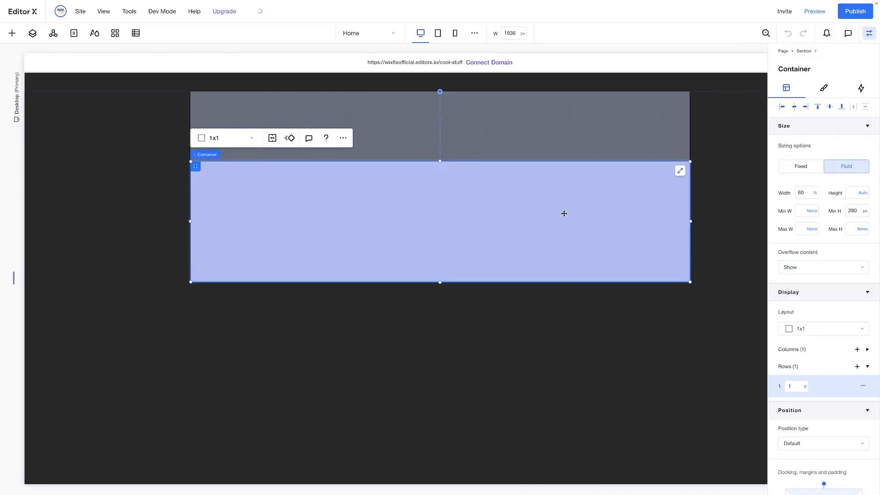
{"action": "left_click", "coordinate": [238, 138]}
{"action": "left_click", "coordinate": [228, 157]}
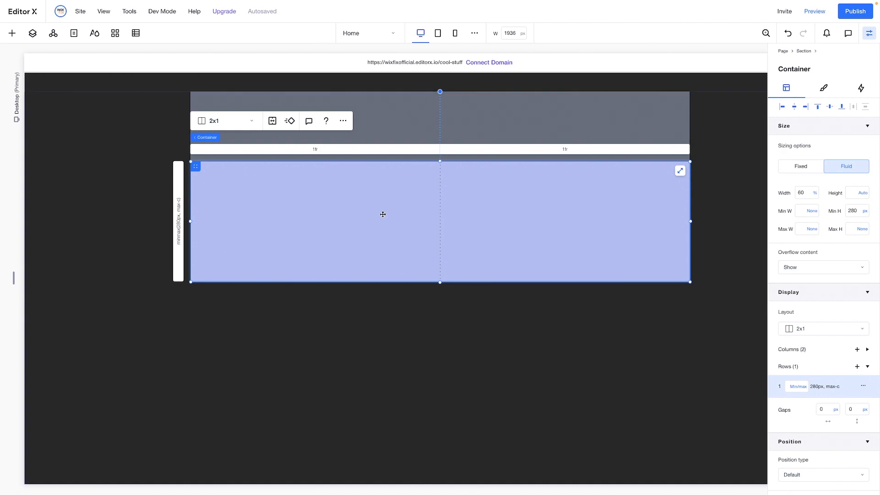
{"action": "left_click", "coordinate": [824, 409]}
{"action": "key", "text": "Return"}
{"action": "left_click", "coordinate": [289, 213]}
Copy the "Your Cool Stuff is kind of like a live website" heading and paste it into the new two-column container
{"action": "scroll", "coordinate": [305, 219], "scroll_direction": "up", "scroll_amount": 15}
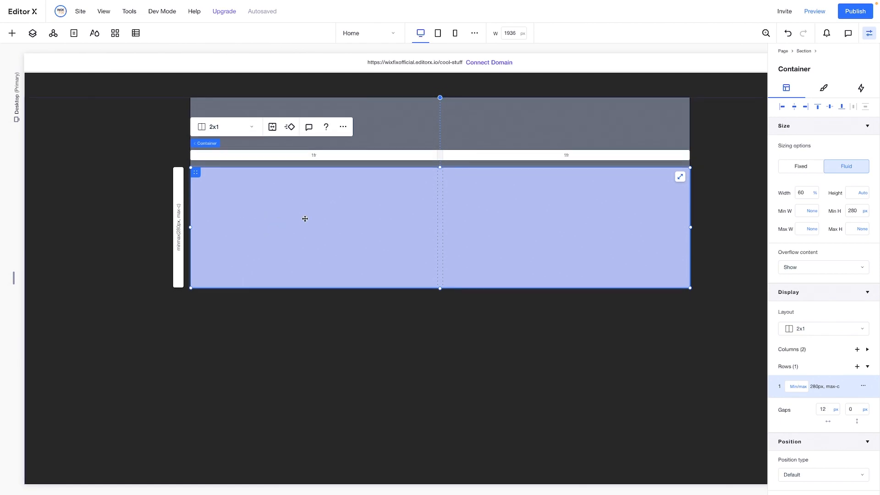
{"action": "scroll", "coordinate": [305, 218], "scroll_direction": "up", "scroll_amount": 3}
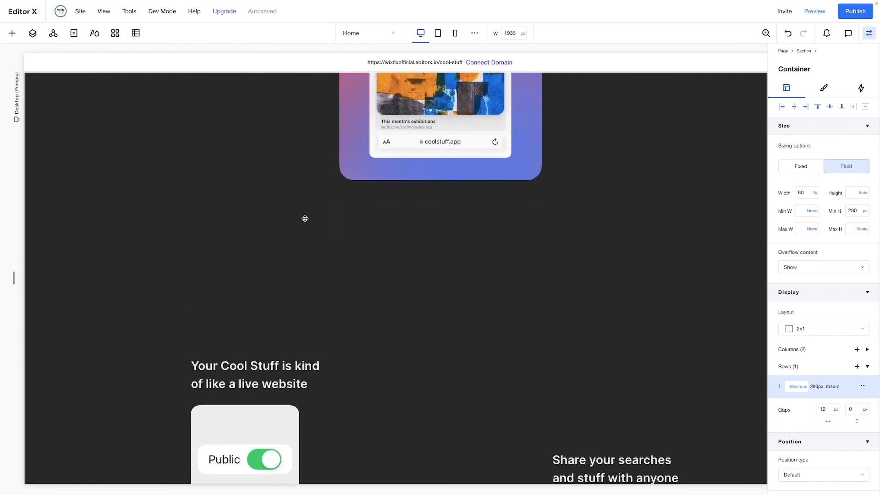
{"action": "left_click", "coordinate": [233, 358]}
{"action": "scroll", "coordinate": [234, 358], "scroll_direction": "down", "scroll_amount": 10}
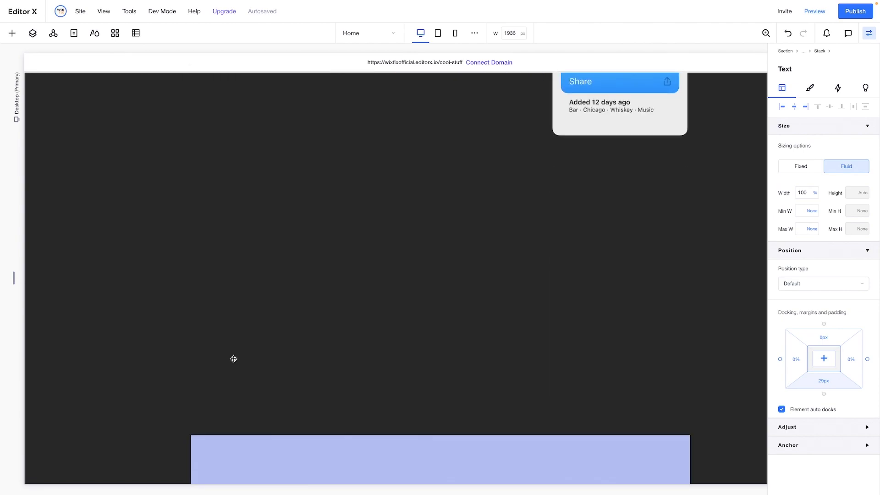
{"action": "right_click", "coordinate": [316, 277]}
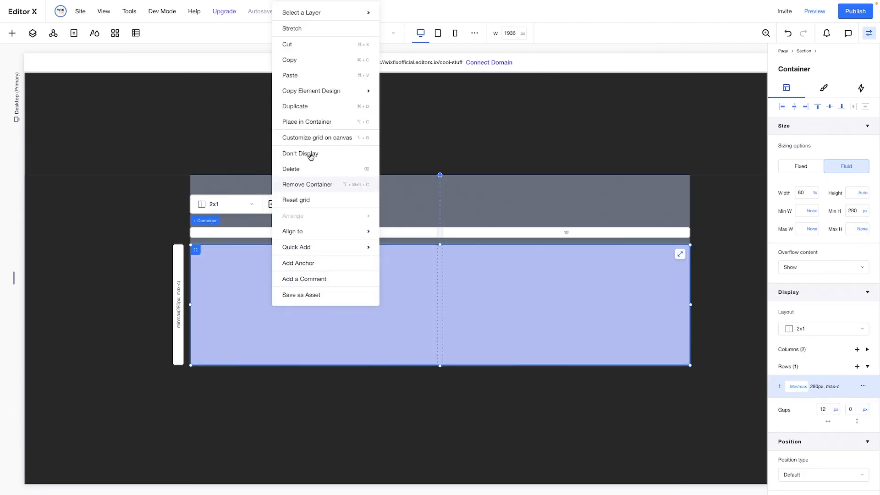
{"action": "left_click", "coordinate": [303, 73]}
Replace the pasted heading's text with "Perfect for things like" and set its width to max content
{"action": "left_click", "coordinate": [313, 320]}
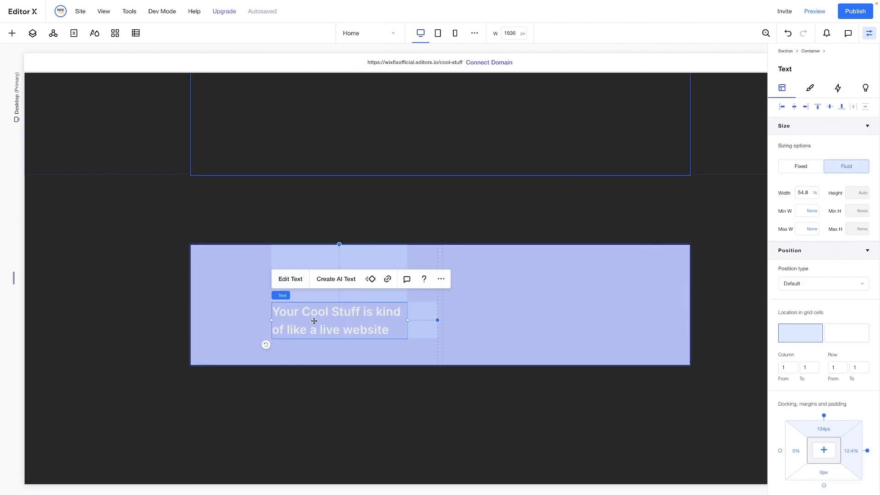
{"action": "double_click", "coordinate": [314, 320]}
{"action": "type", "text": "Perfect for things like"}
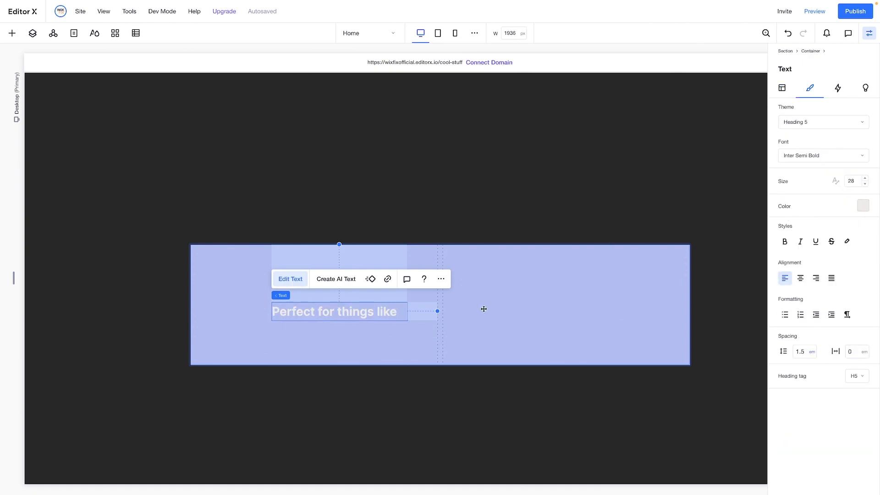
{"action": "left_click", "coordinate": [782, 87]}
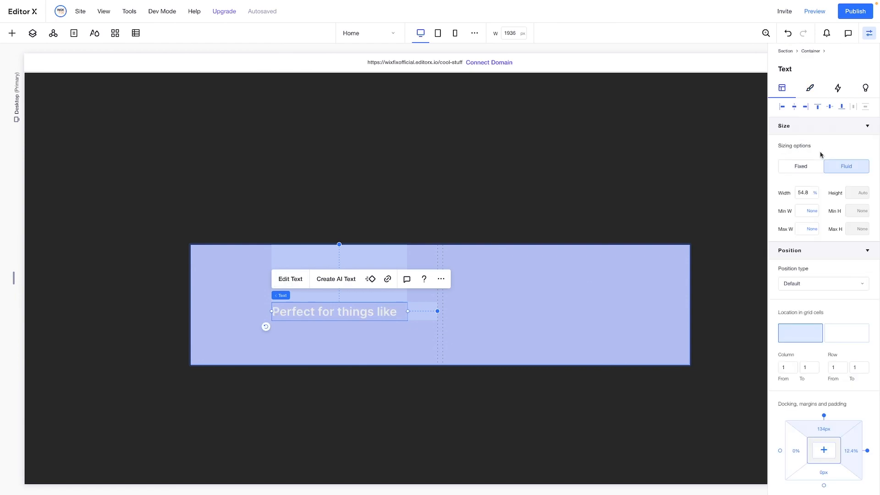
{"action": "left_click", "coordinate": [817, 192]}
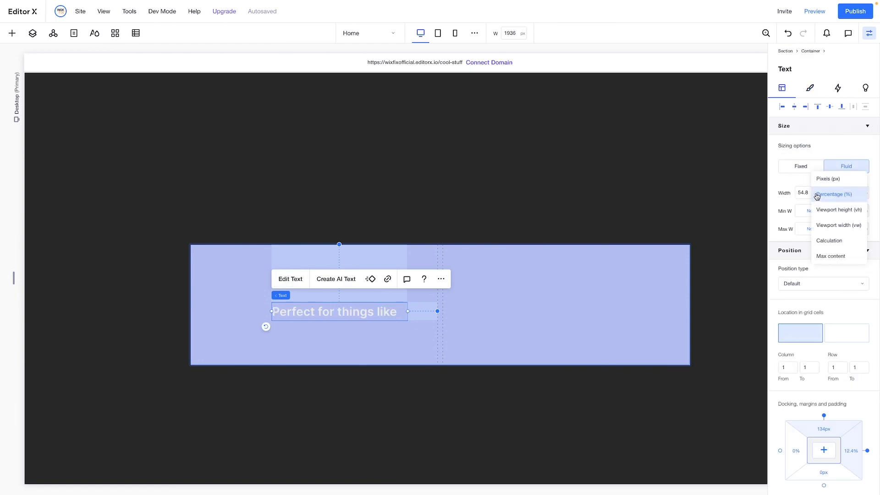
{"action": "left_click", "coordinate": [830, 256]}
Add a container in the grid's second column, fill it with the lightest theme colour and stretch it to the cell
{"action": "left_click", "coordinate": [497, 305]}
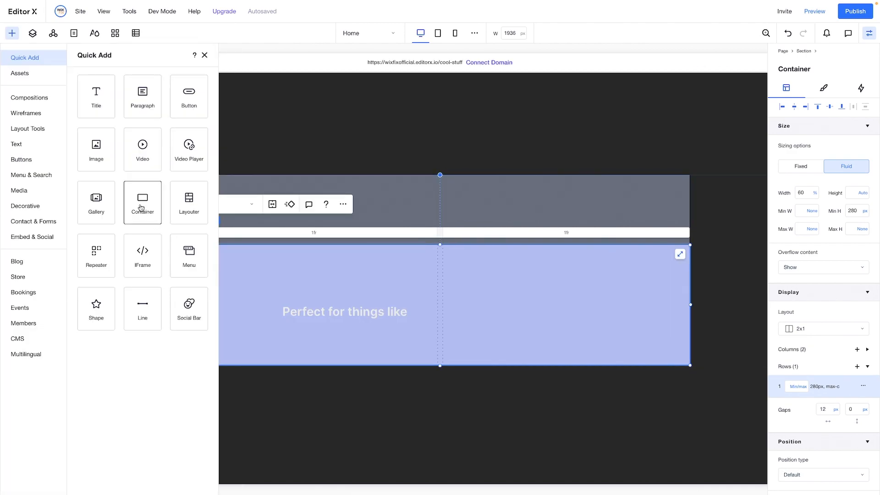
{"action": "left_click_drag", "start_coordinate": [142, 202], "coordinate": [558, 311]}
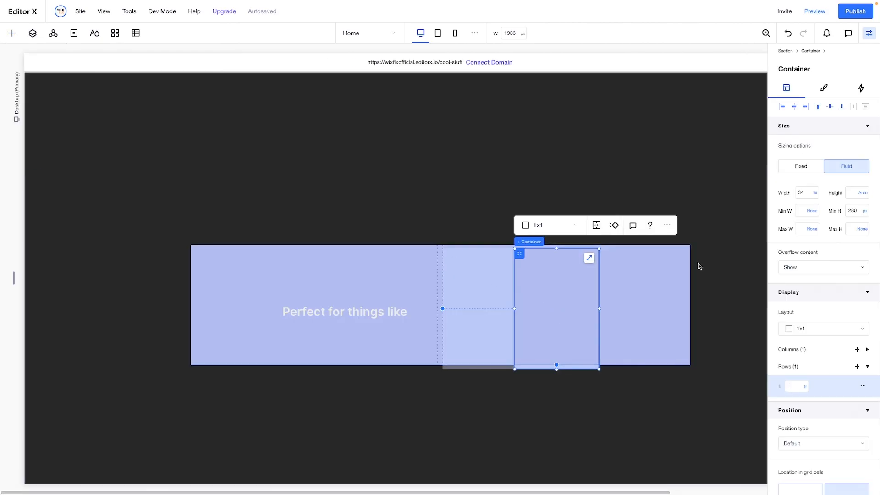
{"action": "left_click", "coordinate": [825, 86]}
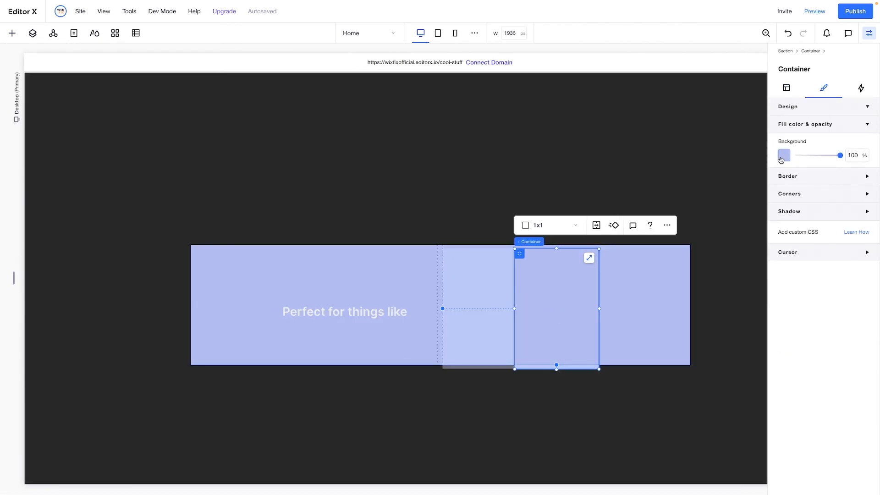
{"action": "left_click", "coordinate": [782, 155]}
{"action": "left_click", "coordinate": [794, 209]}
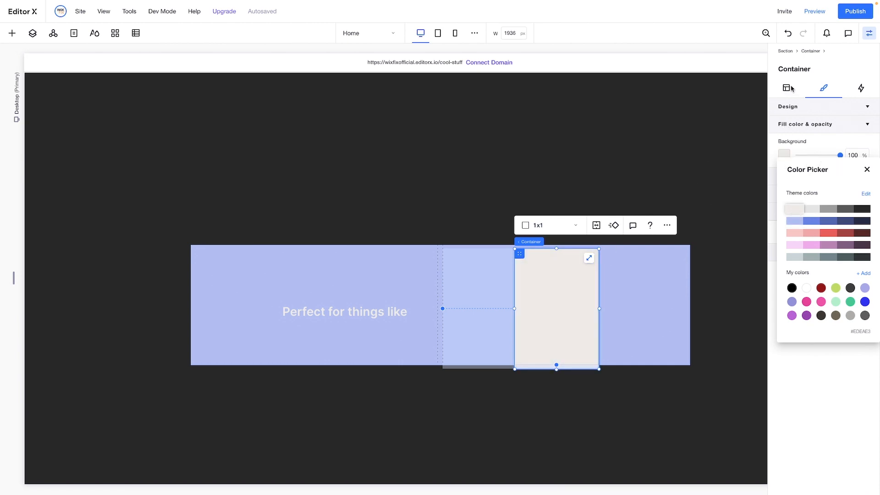
{"action": "left_click", "coordinate": [589, 259]}
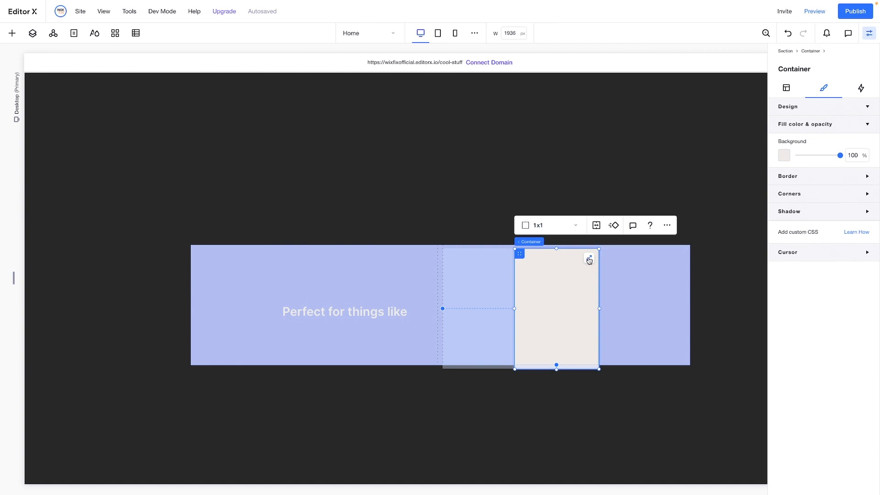
{"action": "left_click", "coordinate": [589, 259]}
Paste a copy of the "Perfect for things like" text into the light container and colour it dark
{"action": "left_click", "coordinate": [357, 313]}
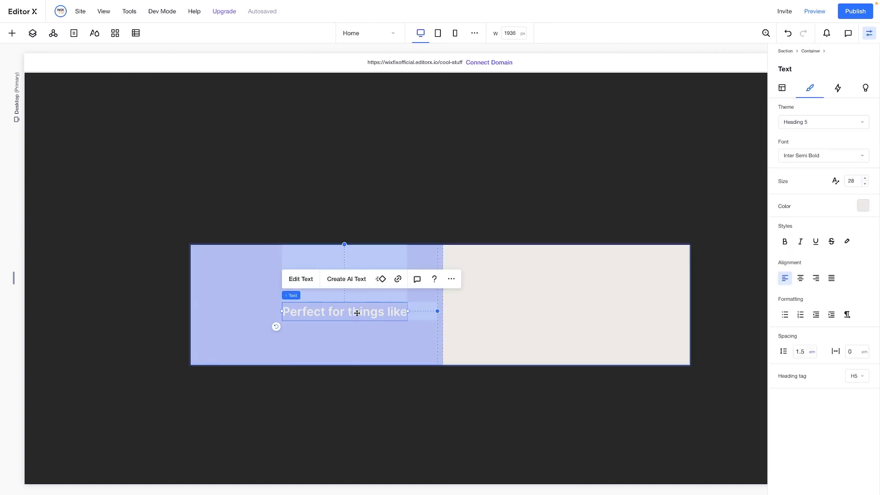
{"action": "left_click", "coordinate": [521, 314]}
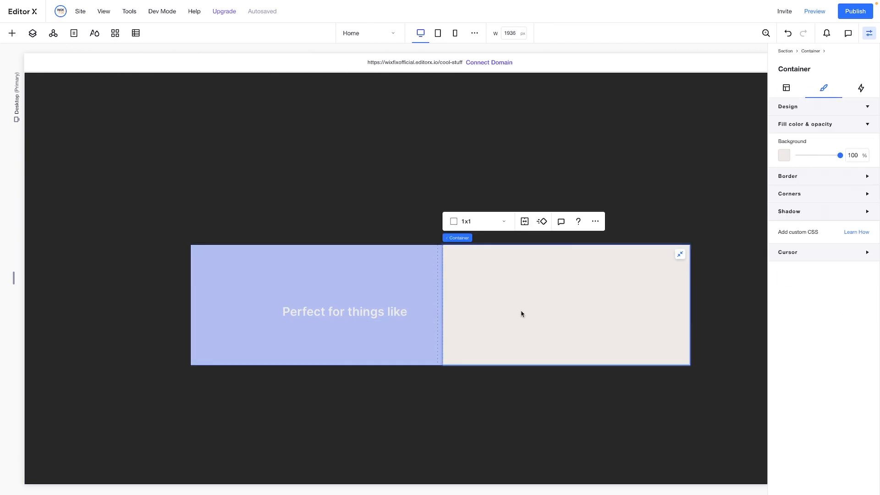
{"action": "right_click", "coordinate": [521, 314]}
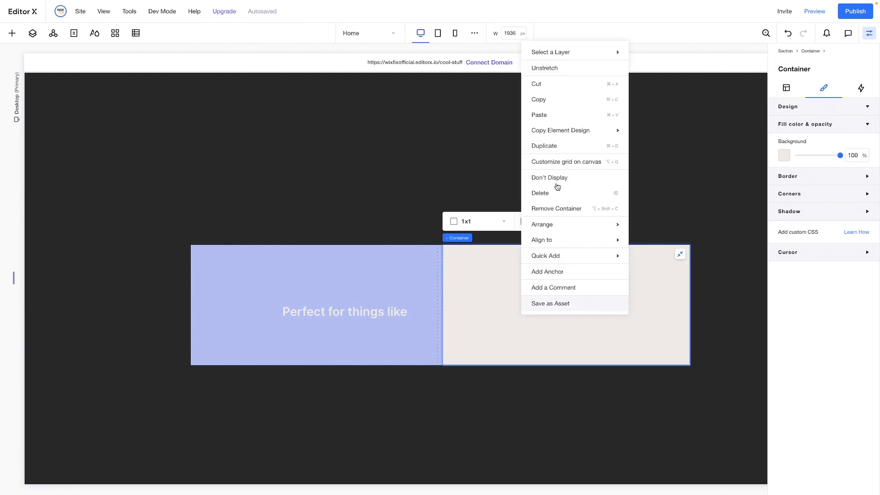
{"action": "left_click", "coordinate": [546, 114]}
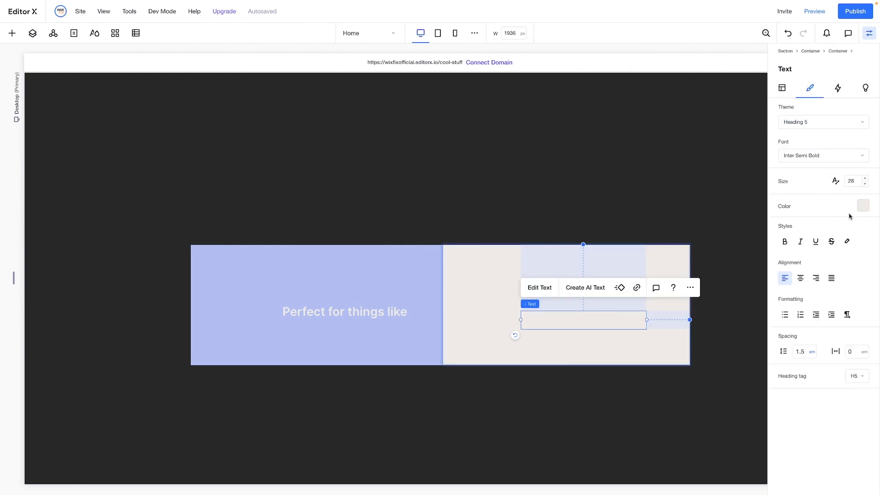
{"action": "left_click", "coordinate": [862, 206]}
{"action": "left_click", "coordinate": [861, 293]}
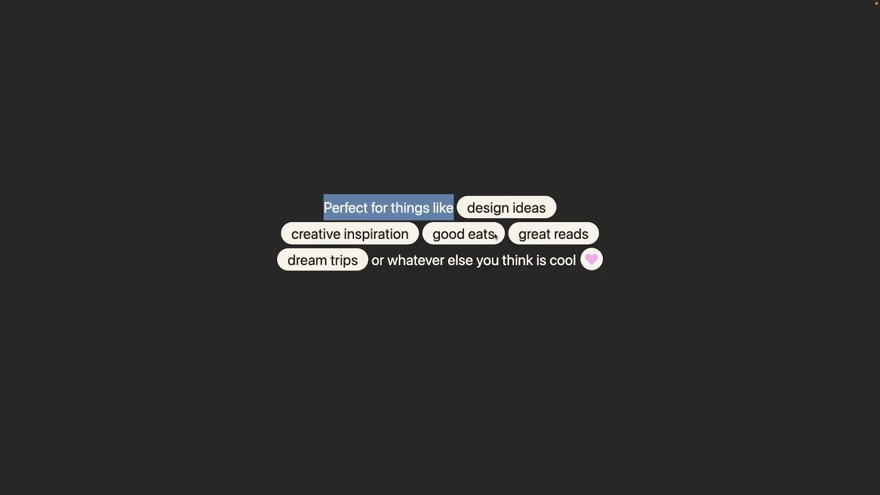
Change the copied text to the reference's "design ideas" and centre it within the light container
{"action": "left_click_drag", "start_coordinate": [468, 210], "coordinate": [552, 211]}
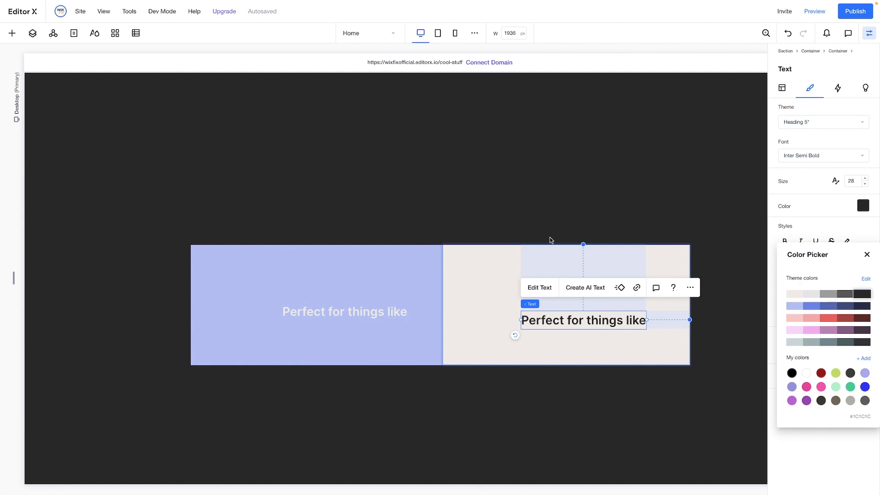
{"action": "double_click", "coordinate": [560, 316]}
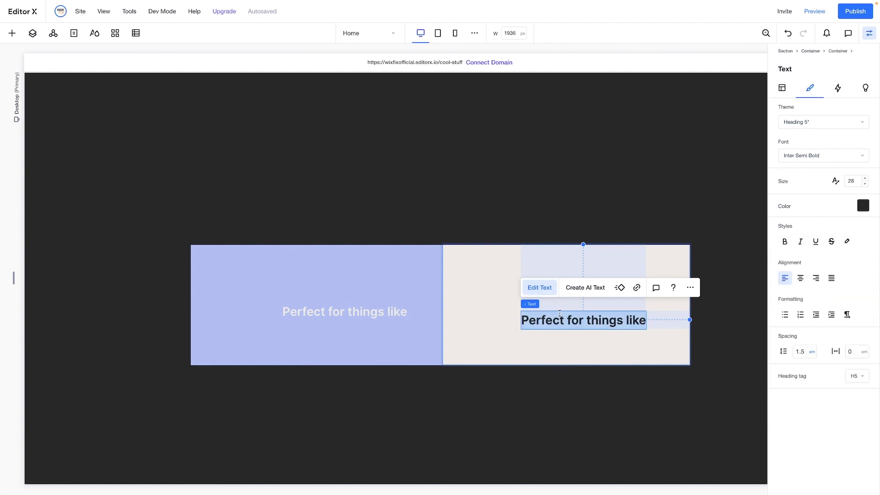
{"action": "type", "text": "design ideas"}
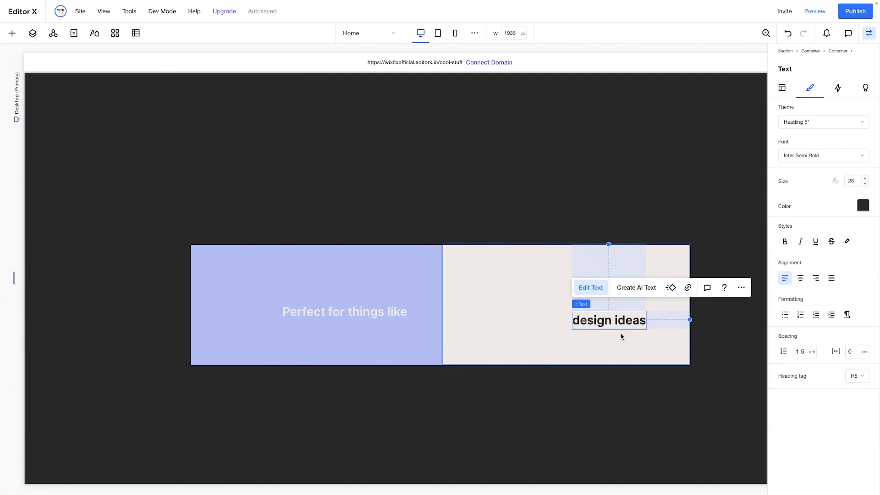
{"action": "left_click", "coordinate": [782, 87]}
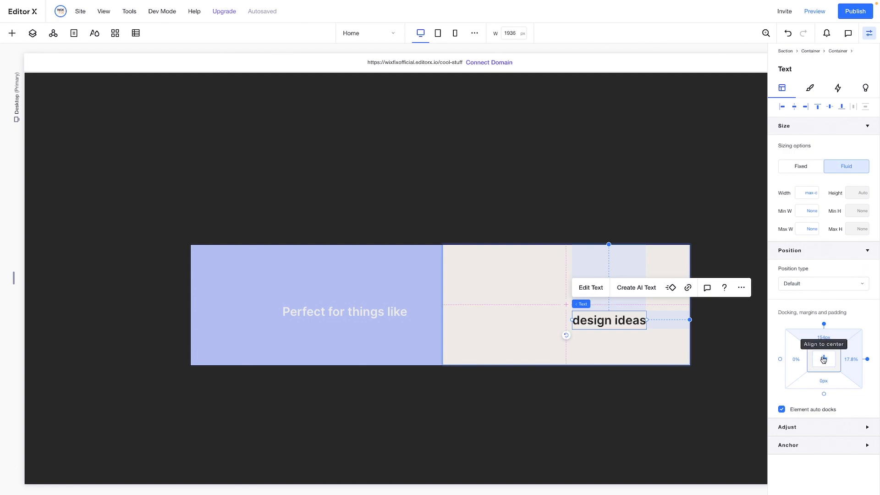
{"action": "left_click", "coordinate": [824, 360]}
{"action": "left_click", "coordinate": [648, 334]}
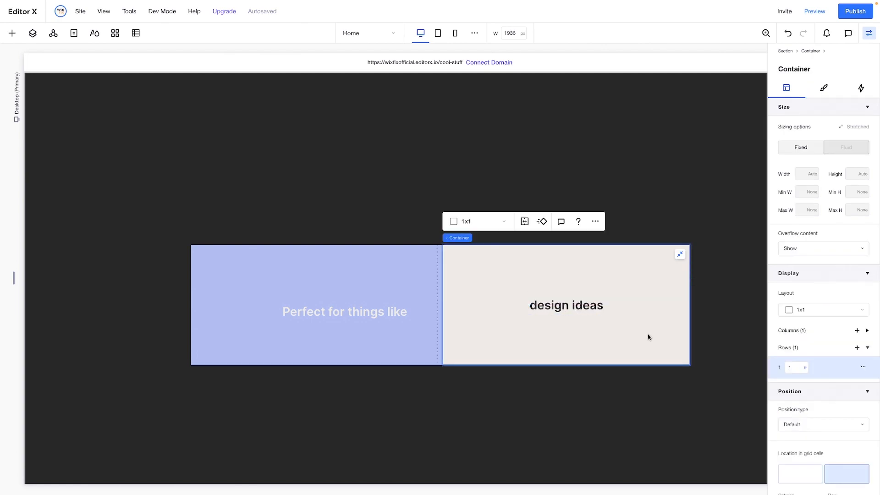
Unstretch the light "design ideas" container, set its width to max content and its minimum height to none
{"action": "left_click", "coordinate": [679, 256]}
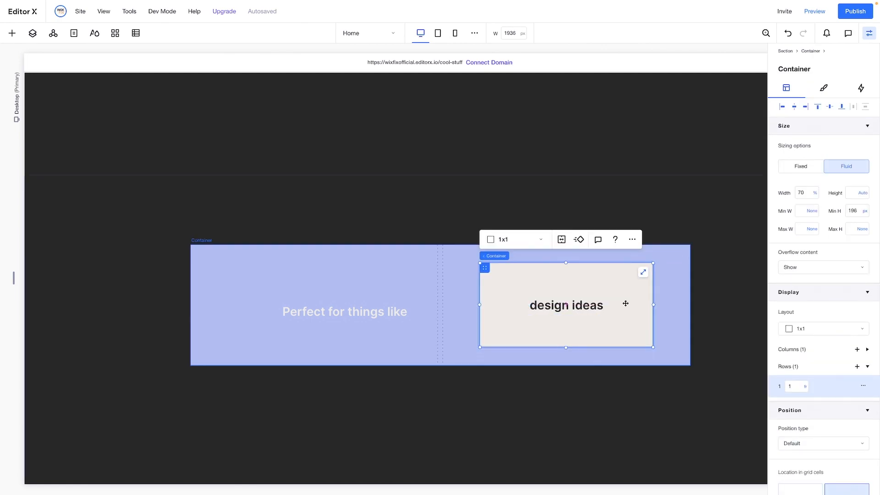
{"action": "left_click", "coordinate": [815, 196]}
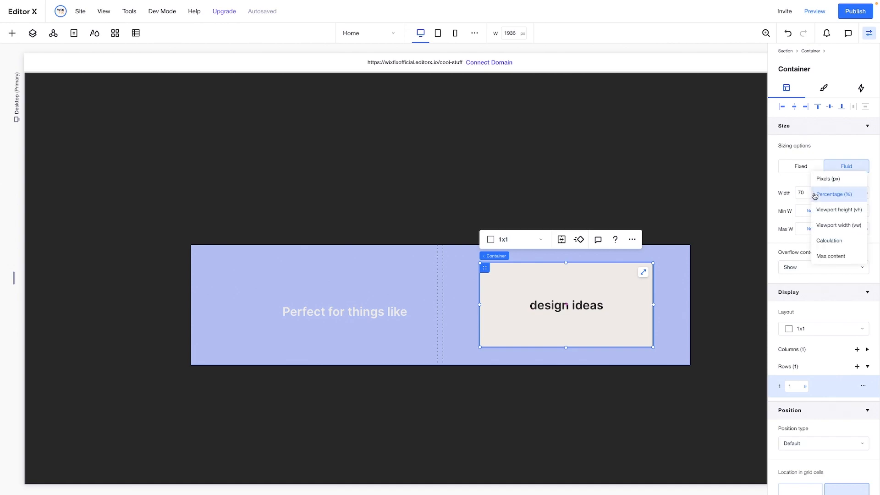
{"action": "left_click", "coordinate": [828, 255]}
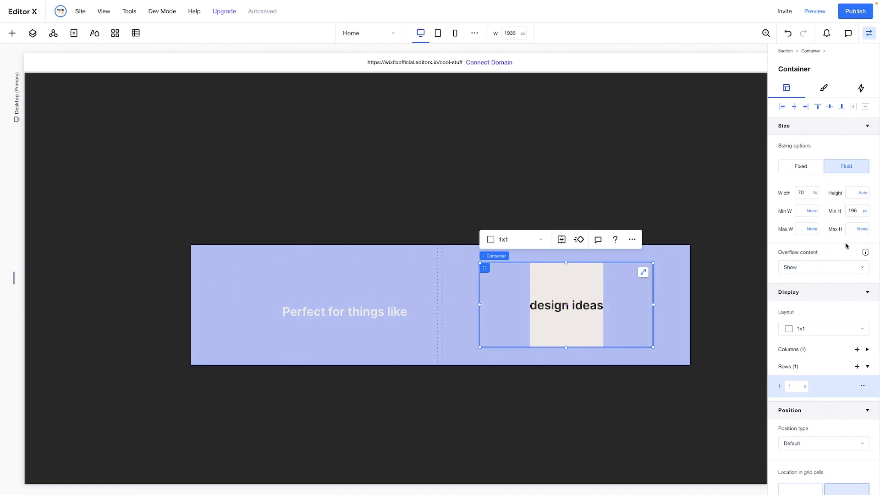
{"action": "left_click", "coordinate": [863, 210]}
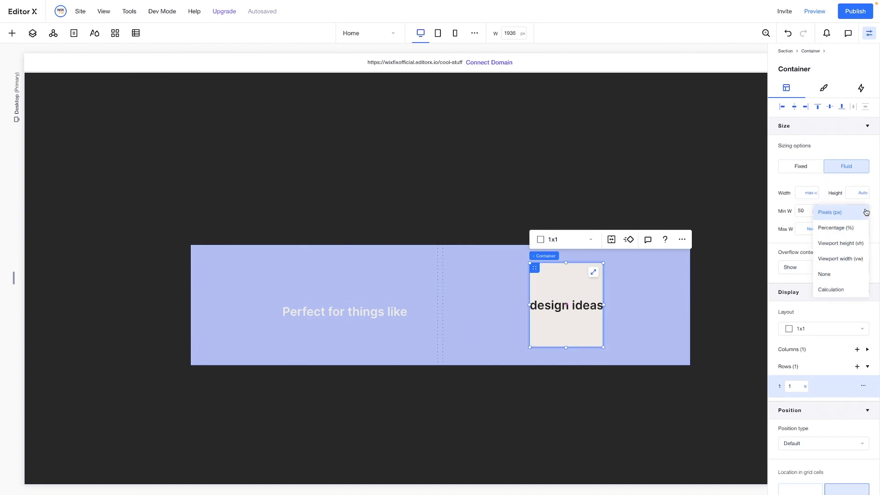
{"action": "left_click", "coordinate": [832, 276]}
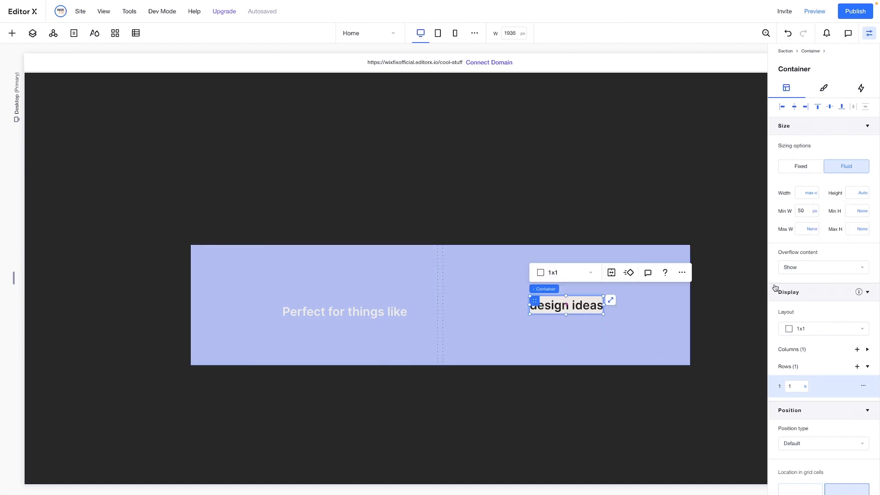
Give the "design ideas" container 20 px of padding at the sides and 10 px above and below the text
{"action": "scroll", "coordinate": [811, 430], "scroll_direction": "down", "scroll_amount": 5}
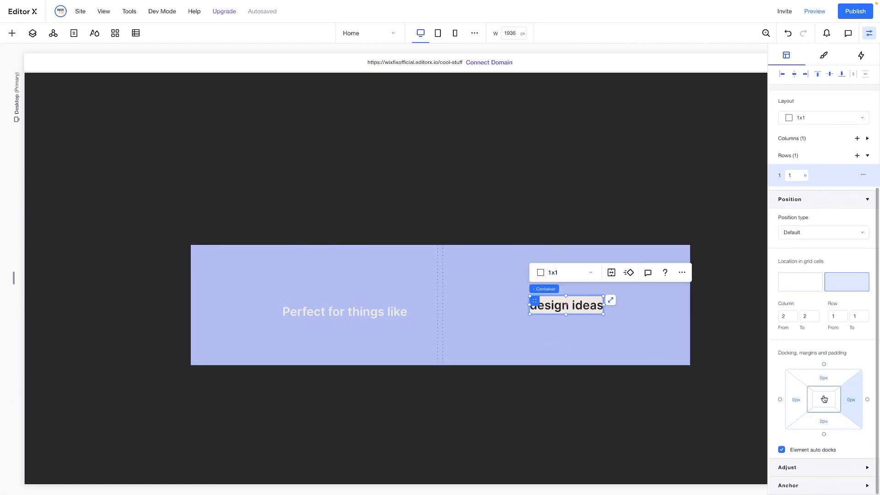
{"action": "left_click", "coordinate": [802, 404]}
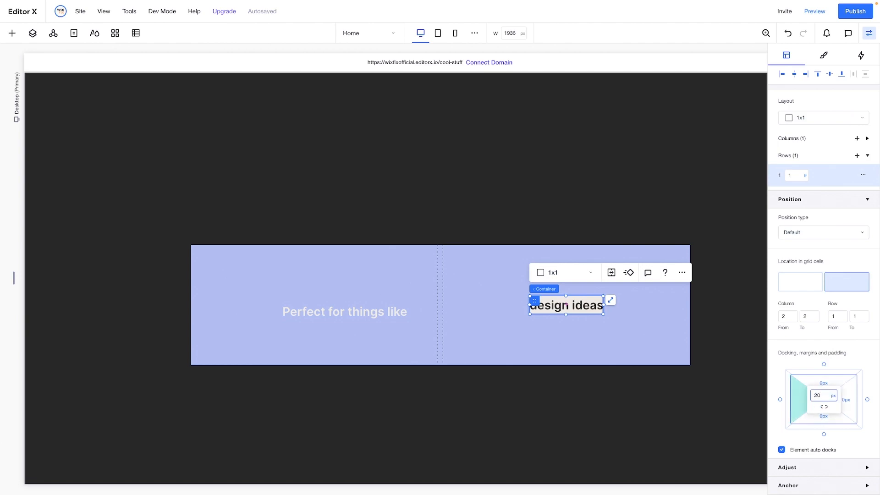
{"action": "key", "text": "Return"}
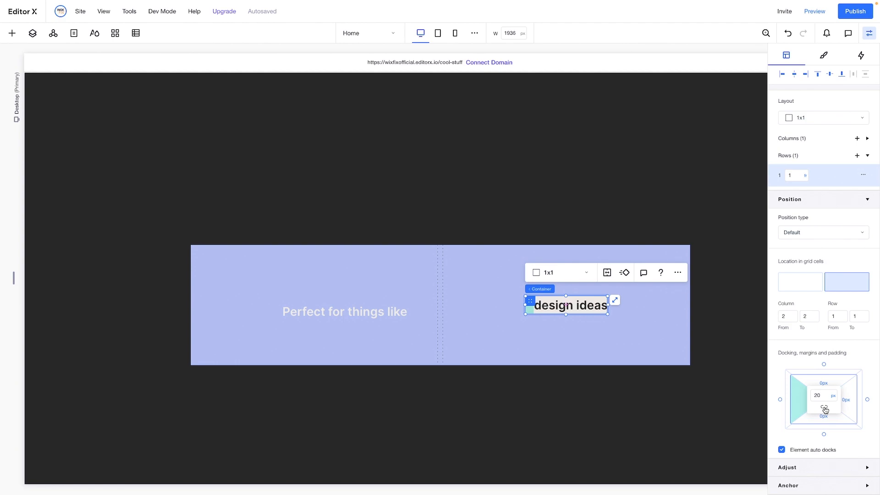
{"action": "left_click", "coordinate": [824, 407]}
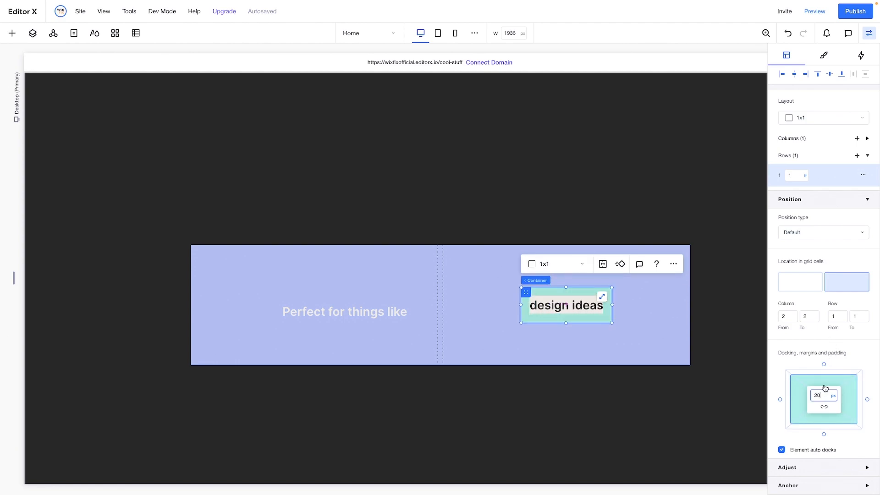
{"action": "left_click", "coordinate": [825, 387]}
{"action": "type", "text": "10"}
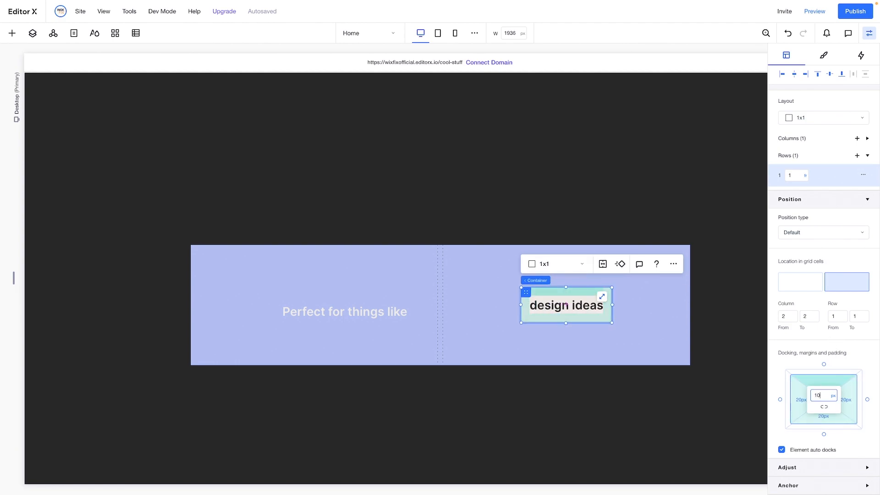
{"action": "key", "text": "Return"}
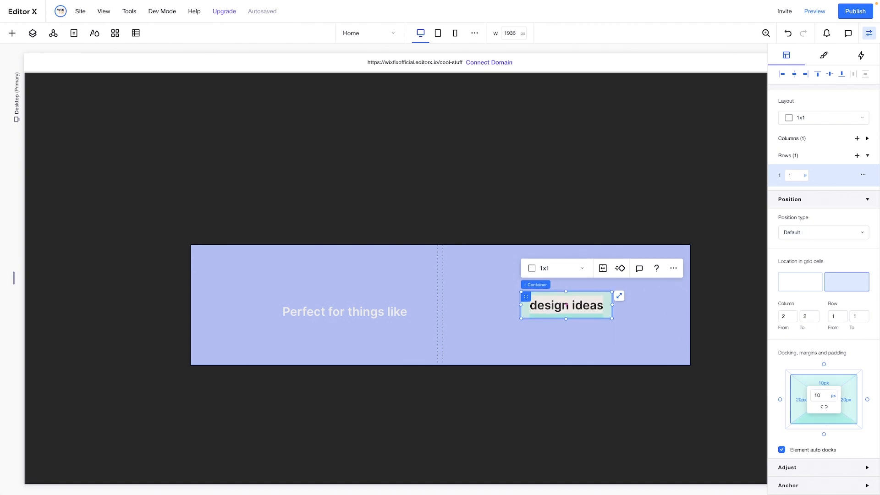
Round all corners of the "design ideas" container with a 999 px radius to form a pill
{"action": "left_click", "coordinate": [822, 57]}
{"action": "left_click", "coordinate": [788, 198]}
{"action": "left_click", "coordinate": [789, 225]}
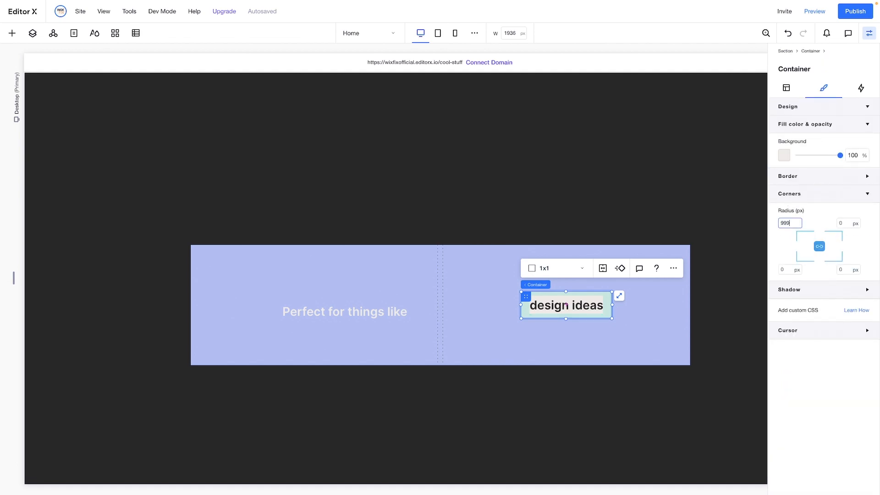
{"action": "key", "text": "Return"}
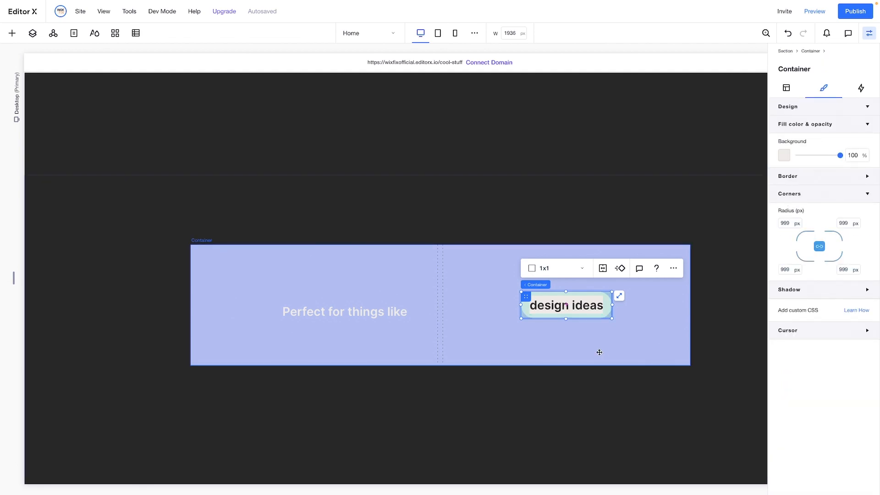
Size the outer container's first grid column to min content and its second column to max content
{"action": "left_click", "coordinate": [636, 331]}
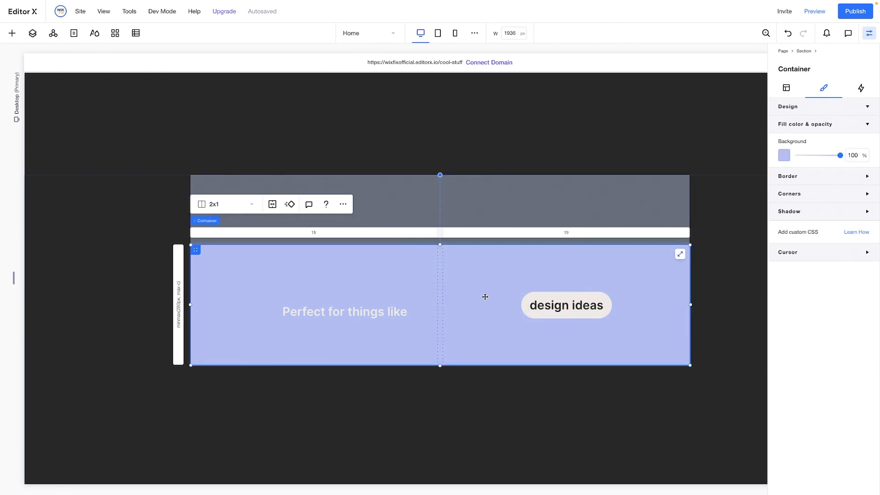
{"action": "left_click", "coordinate": [313, 232]}
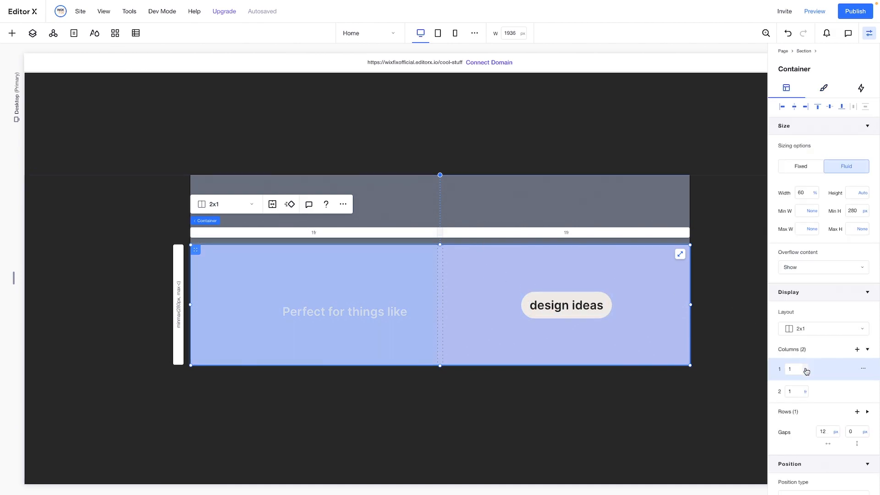
{"action": "left_click", "coordinate": [806, 369]}
{"action": "left_click", "coordinate": [817, 453]}
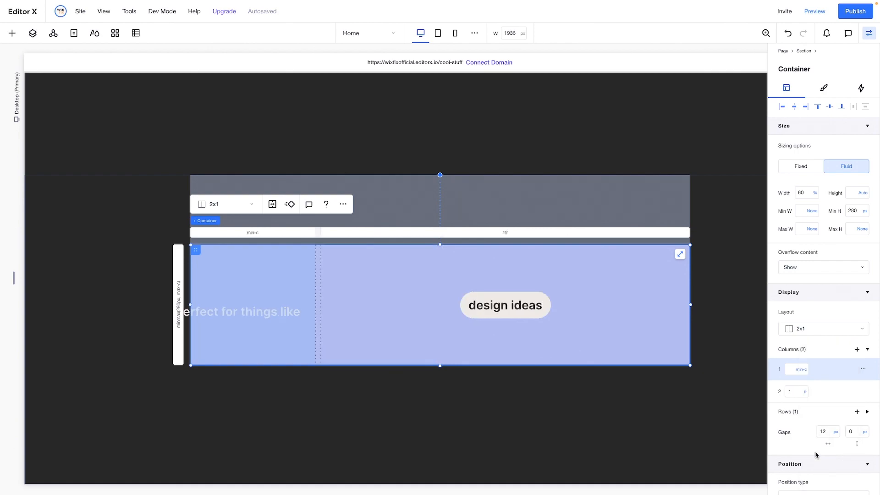
{"action": "left_click", "coordinate": [806, 392]}
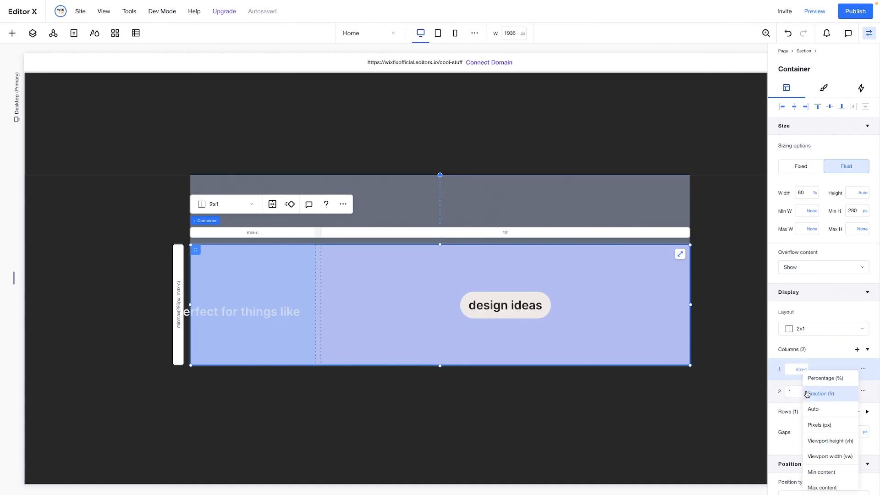
{"action": "left_click", "coordinate": [816, 485]}
Set the outer container's width to max content, its minimum height to none and its row height to max content
{"action": "left_click", "coordinate": [815, 194]}
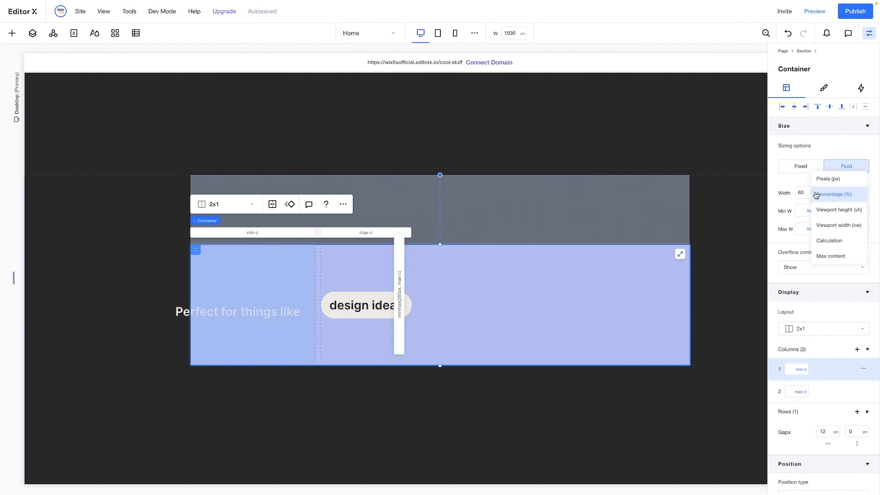
{"action": "left_click", "coordinate": [829, 257]}
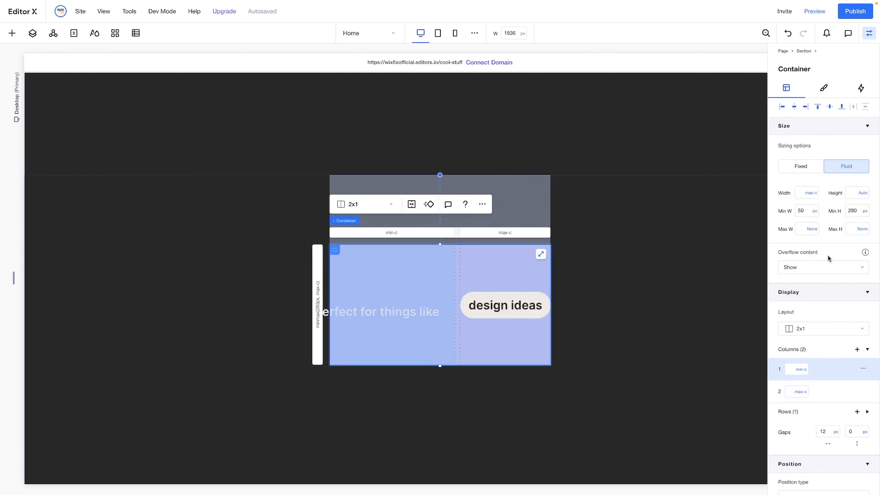
{"action": "left_click", "coordinate": [864, 211]}
{"action": "left_click", "coordinate": [833, 280]}
{"action": "left_click", "coordinate": [792, 413]}
{"action": "left_click", "coordinate": [799, 432]}
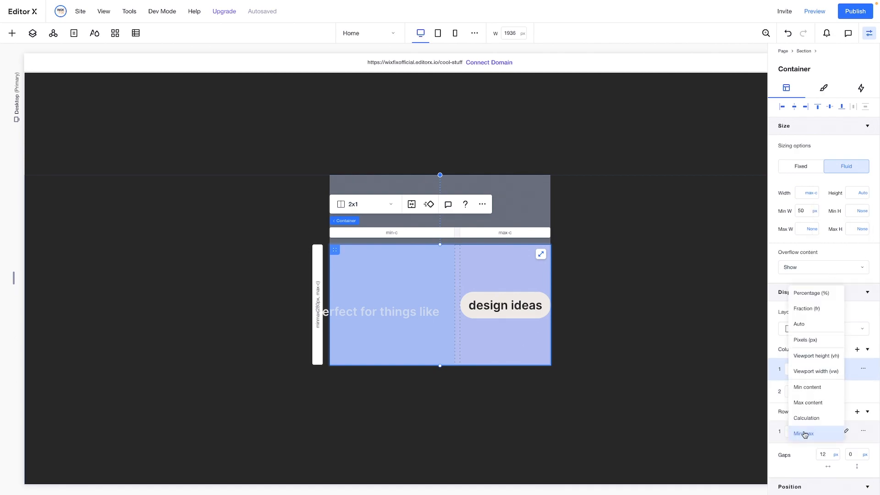
{"action": "left_click", "coordinate": [808, 403]}
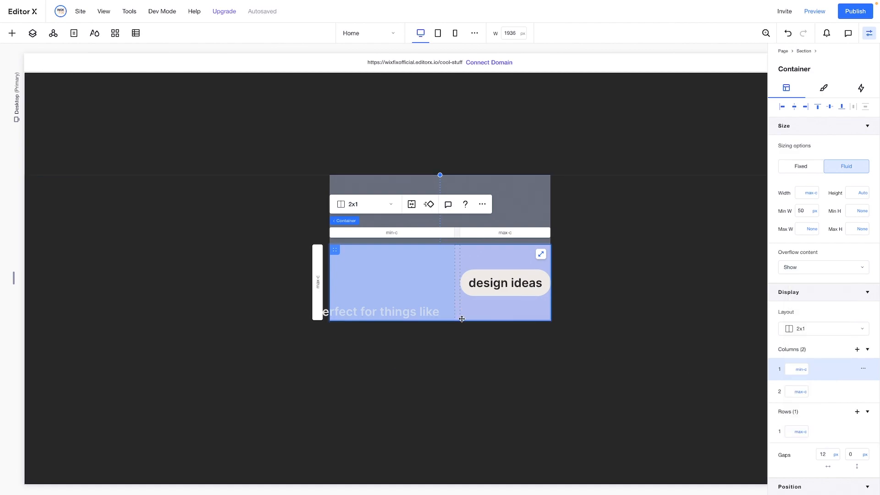
Centre the "Perfect for things like" text within its grid cell, clearing its docking margins
{"action": "left_click", "coordinate": [419, 309]}
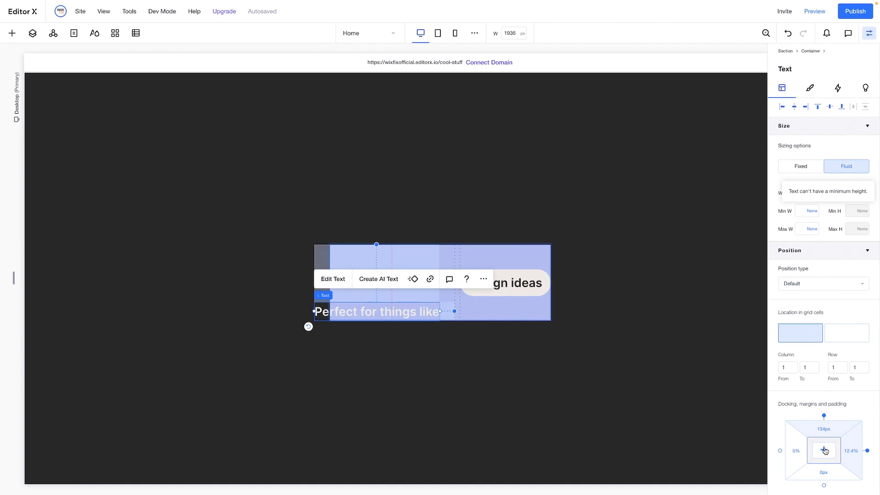
{"action": "left_click", "coordinate": [824, 450]}
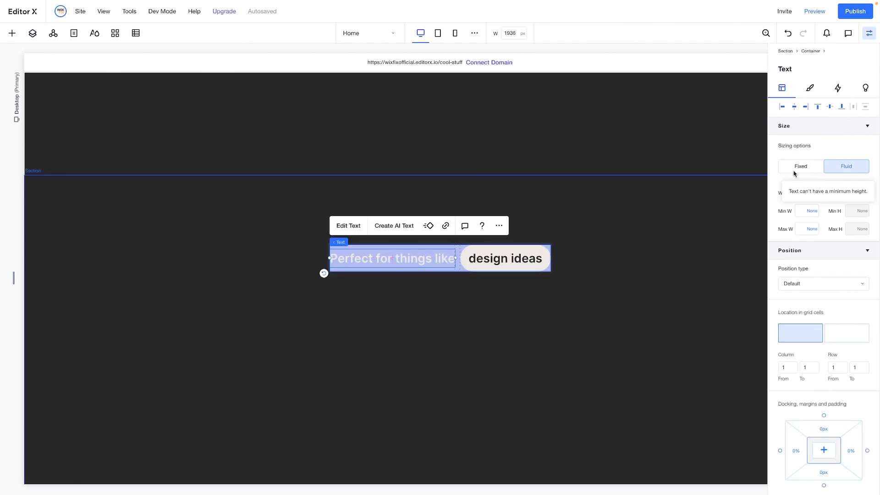
{"action": "left_click", "coordinate": [810, 88]}
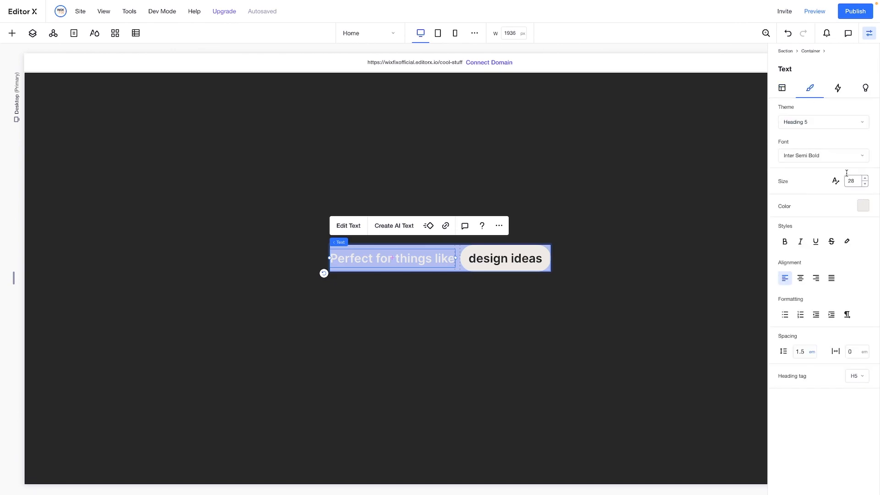
Make the background of the outer container around the heading and pill fully transparent
{"action": "left_click", "coordinate": [458, 249]}
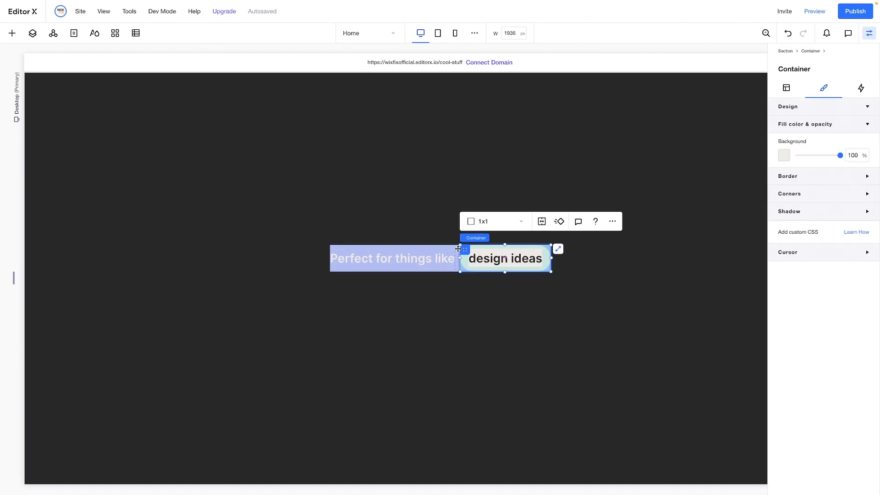
{"action": "left_click", "coordinate": [502, 239]}
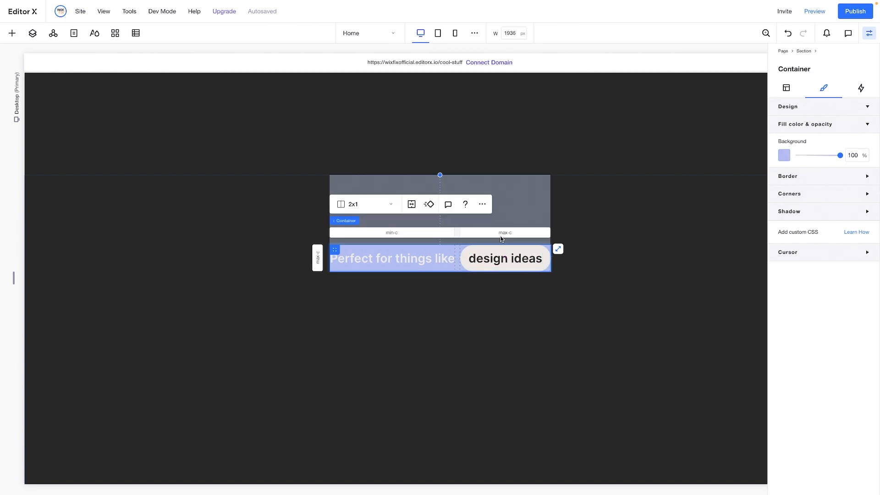
{"action": "left_click", "coordinate": [852, 155]}
{"action": "left_click", "coordinate": [613, 276]}
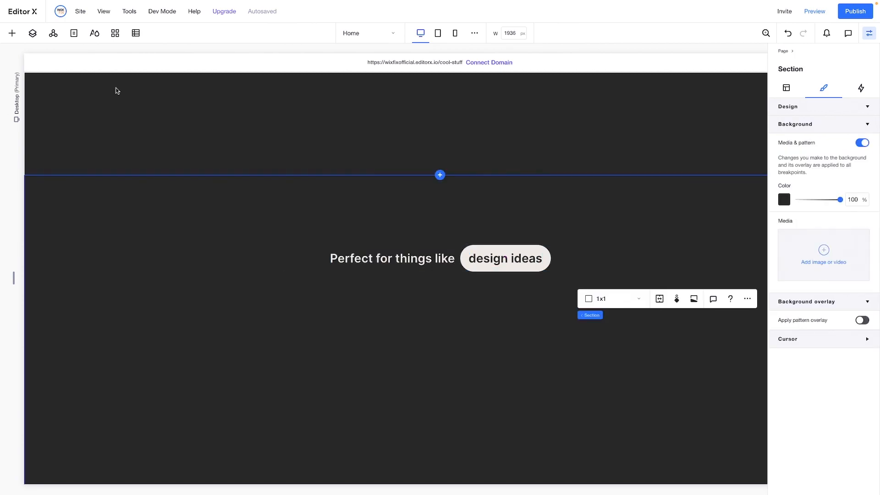
Add a container below the "Perfect for things like" row and widen it on both sides to about 65.7%
{"action": "left_click", "coordinate": [10, 33]}
{"action": "left_click_drag", "start_coordinate": [138, 207], "coordinate": [442, 355]}
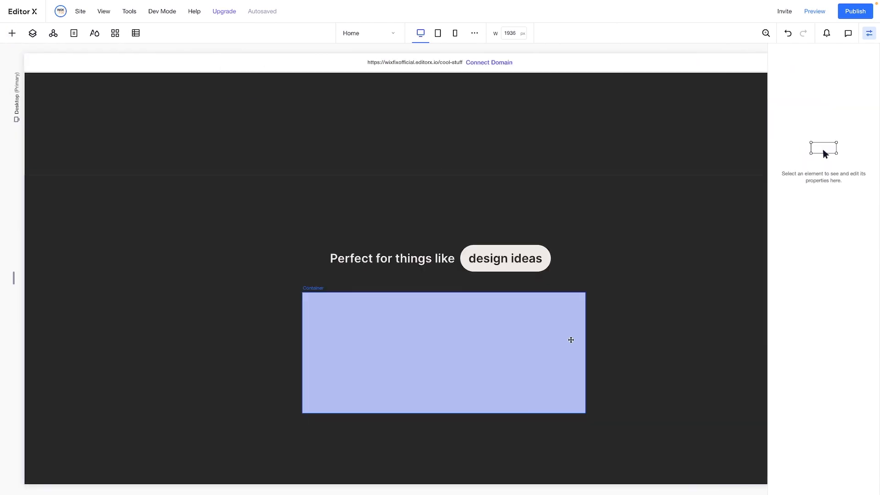
{"action": "left_click", "coordinate": [570, 340]}
{"action": "left_click_drag", "start_coordinate": [585, 351], "coordinate": [747, 361]}
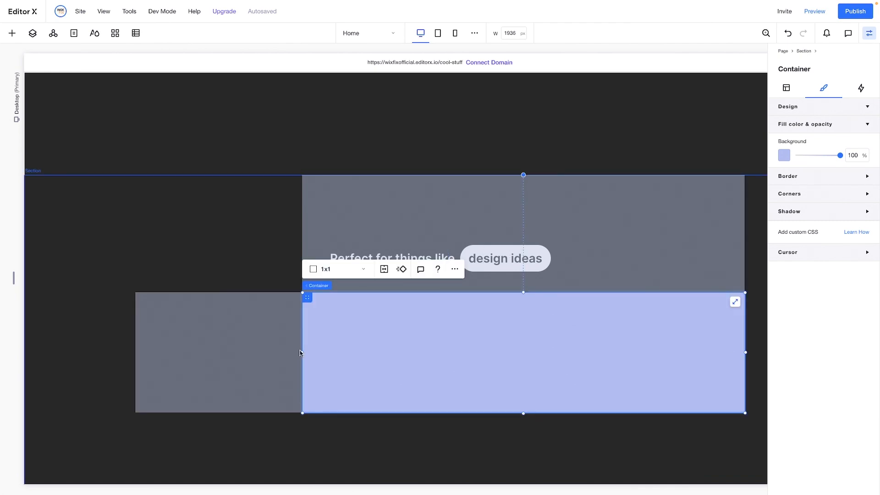
{"action": "left_click_drag", "start_coordinate": [301, 351], "coordinate": [198, 353]}
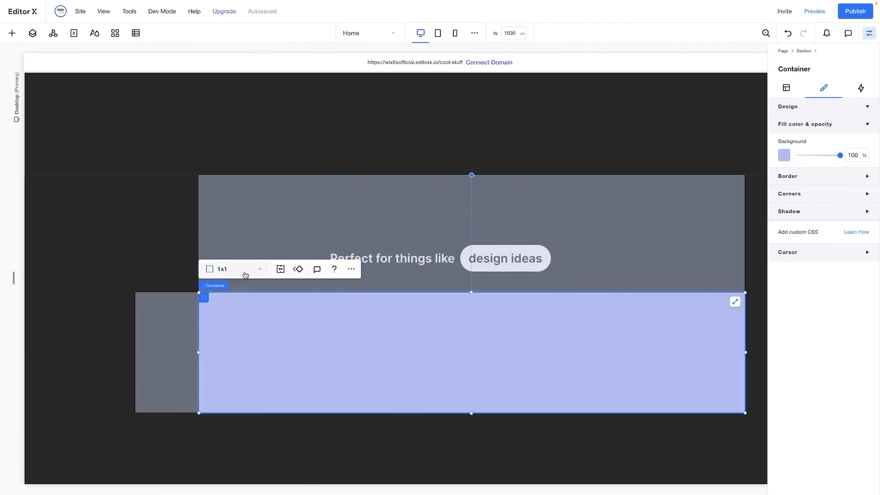
Divide the new container into a 3x1 grid with a 12 px column gap and set its background opacity to 0%
{"action": "left_click", "coordinate": [243, 272]}
{"action": "left_click", "coordinate": [238, 300]}
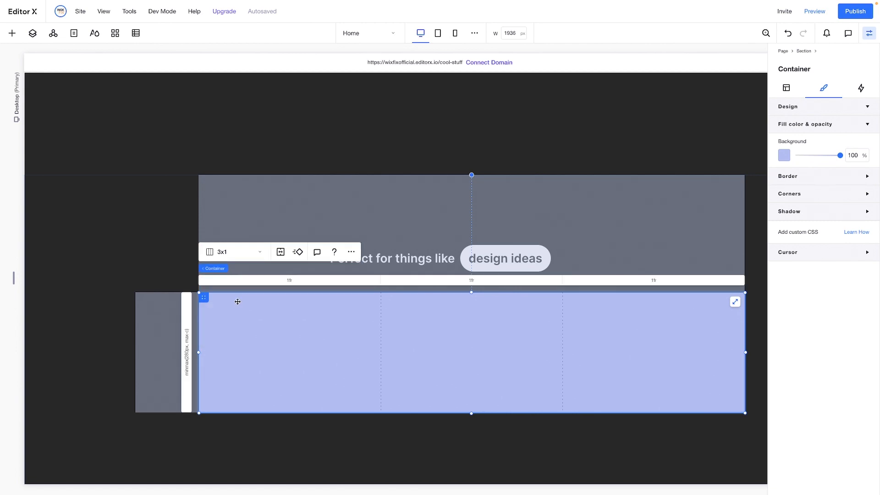
{"action": "left_click", "coordinate": [851, 151]}
{"action": "type", "text": "0"}
{"action": "left_click", "coordinate": [802, 91]}
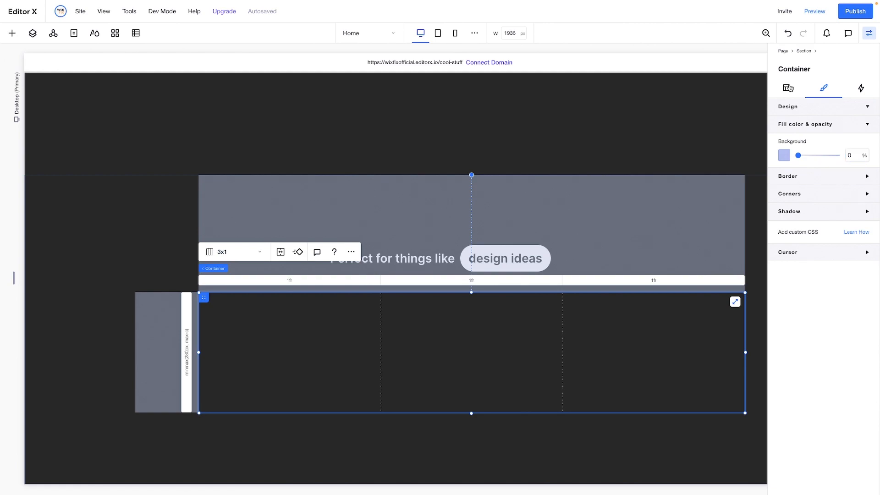
{"action": "left_click", "coordinate": [824, 454]}
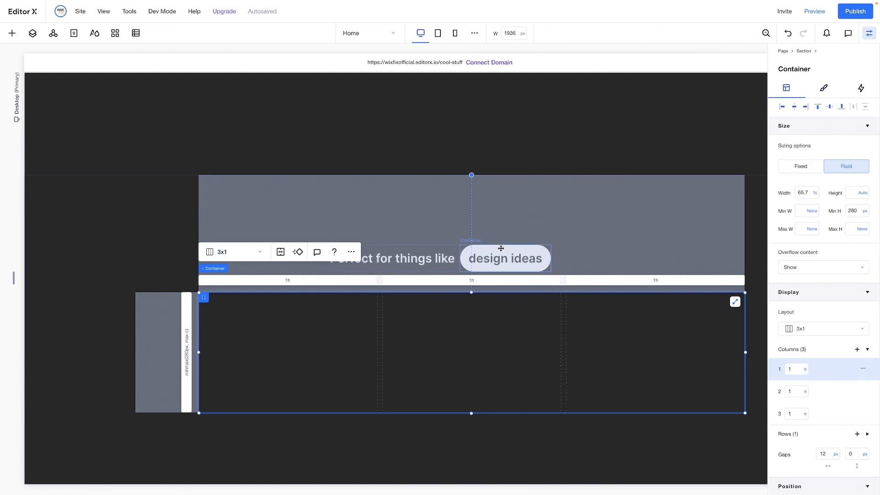
Copy the "design ideas" pill and paste one copy into each of the three cells of the container below
{"action": "left_click", "coordinate": [496, 248]}
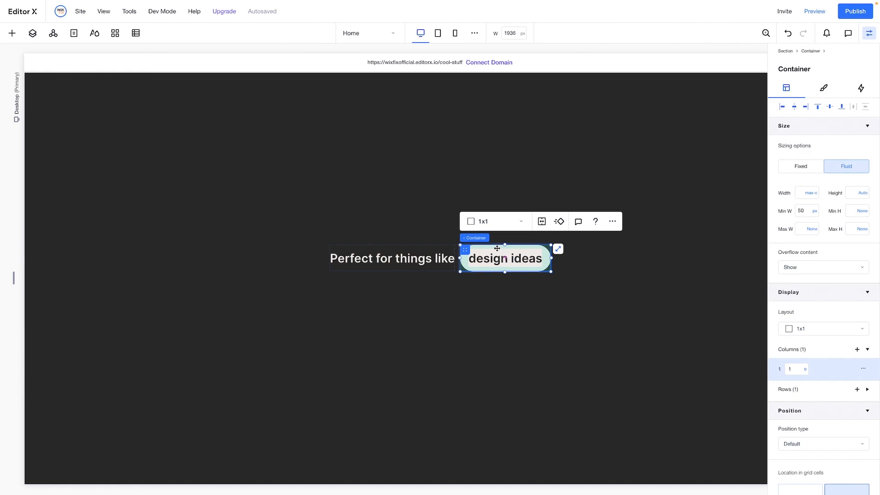
{"action": "left_click", "coordinate": [267, 342]}
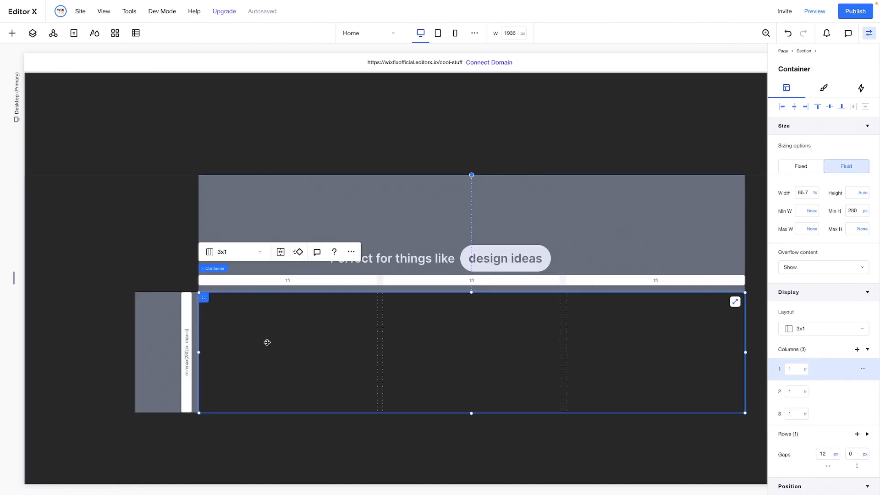
{"action": "right_click", "coordinate": [267, 342]}
{"action": "left_click", "coordinate": [288, 118]}
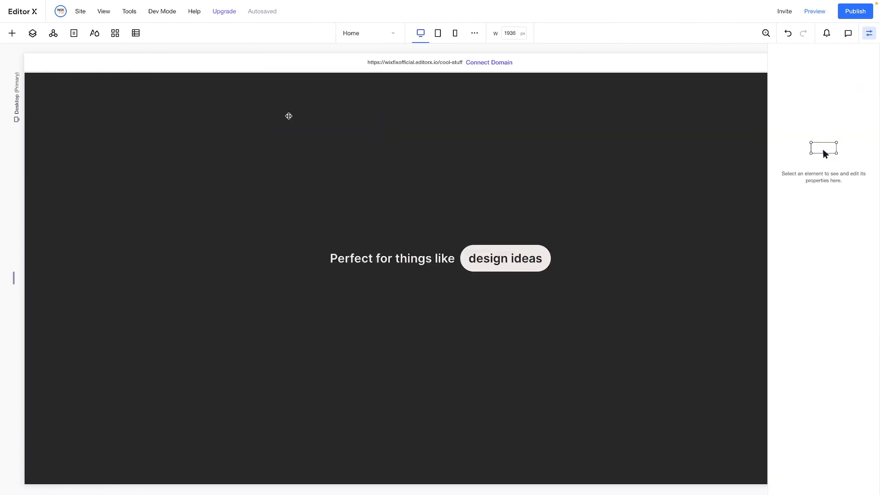
{"action": "right_click", "coordinate": [431, 344]}
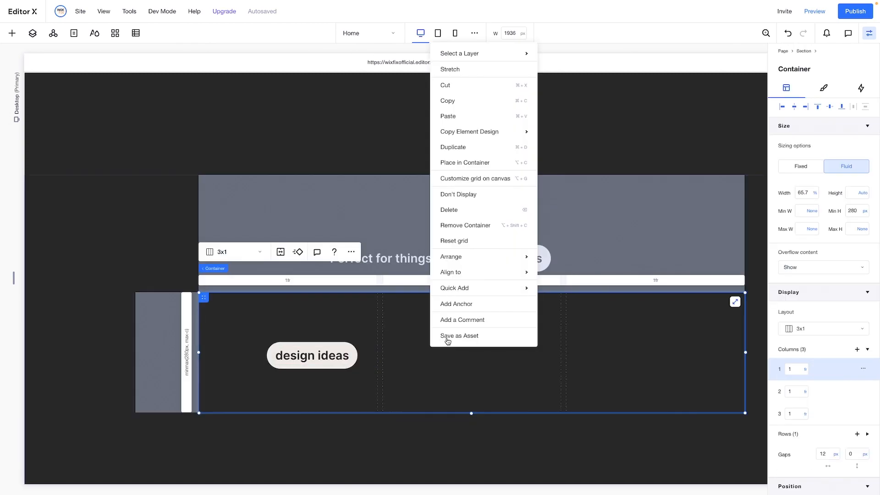
{"action": "left_click", "coordinate": [456, 116]}
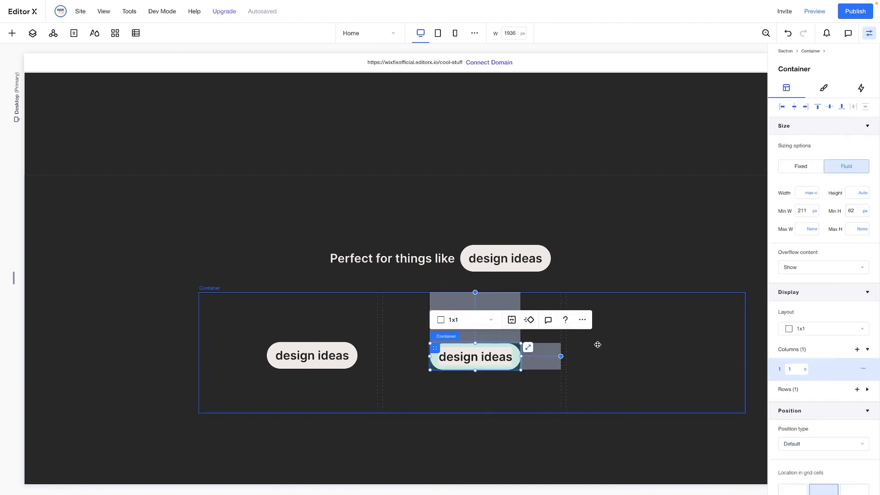
{"action": "right_click", "coordinate": [628, 318]}
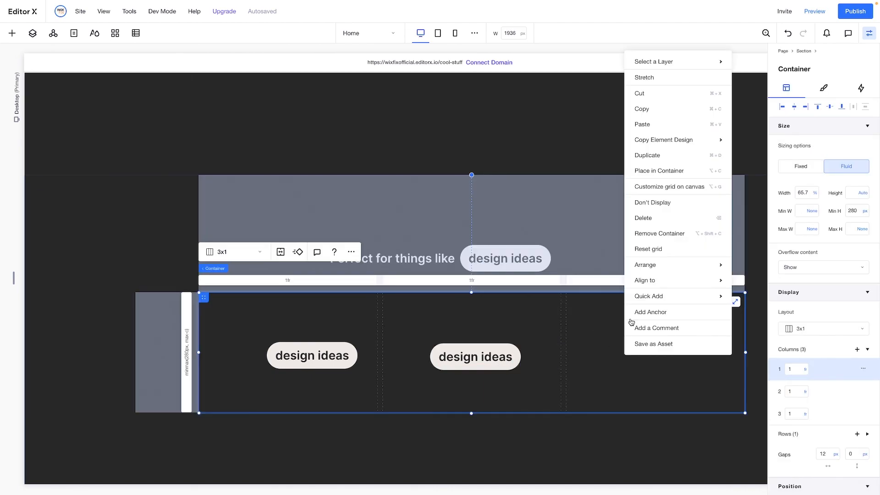
{"action": "left_click", "coordinate": [652, 125]}
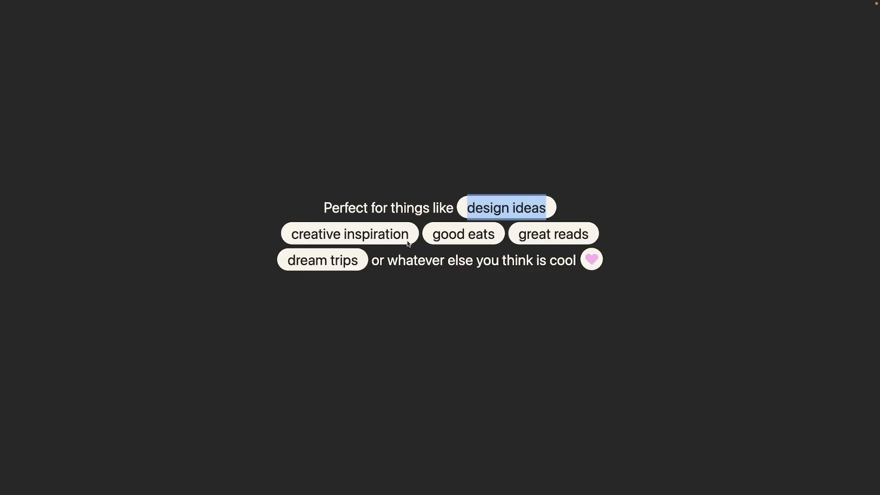
Copy "creative inspiration" from the reference design and use it to replace the text in the first column's pill
{"action": "left_click_drag", "start_coordinate": [408, 235], "coordinate": [294, 236]}
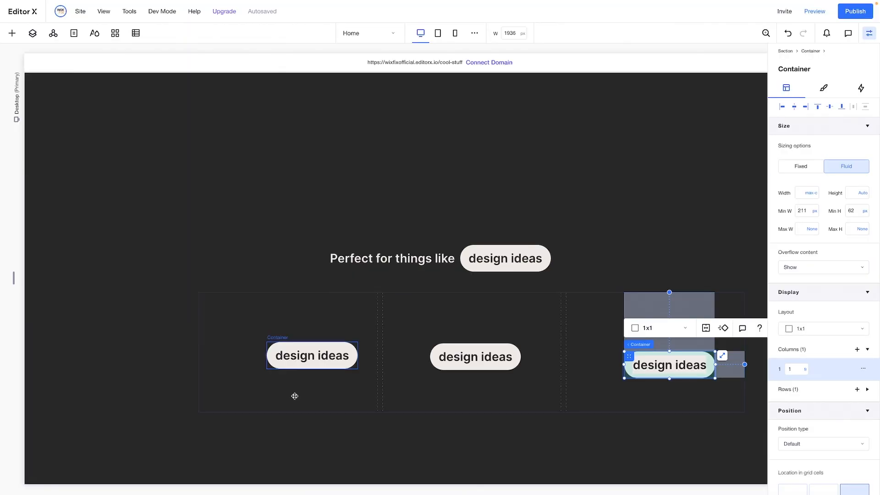
{"action": "left_click", "coordinate": [297, 354]}
{"action": "double_click", "coordinate": [297, 354]}
{"action": "type", "text": "creative inspiration"}
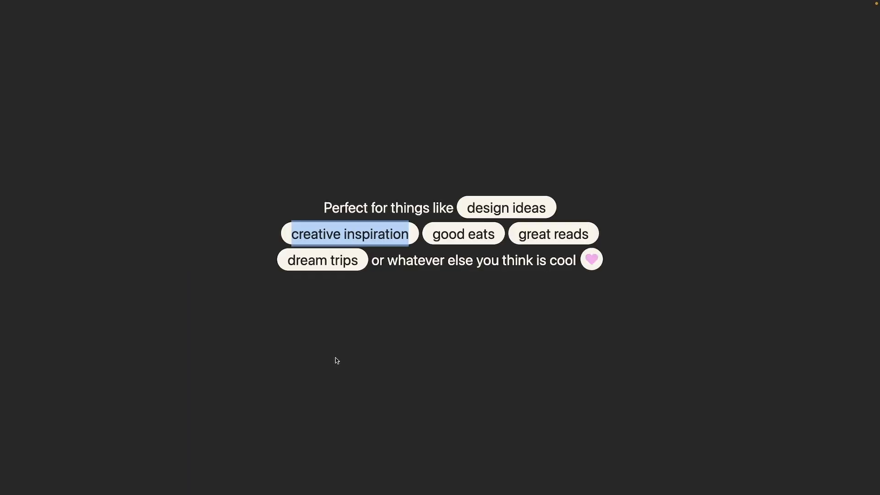
Copy "good eats" from the reference design and use it to replace the middle pill's text
{"action": "left_click_drag", "start_coordinate": [429, 235], "coordinate": [496, 237]}
{"action": "key", "text": "ctrl+c"}
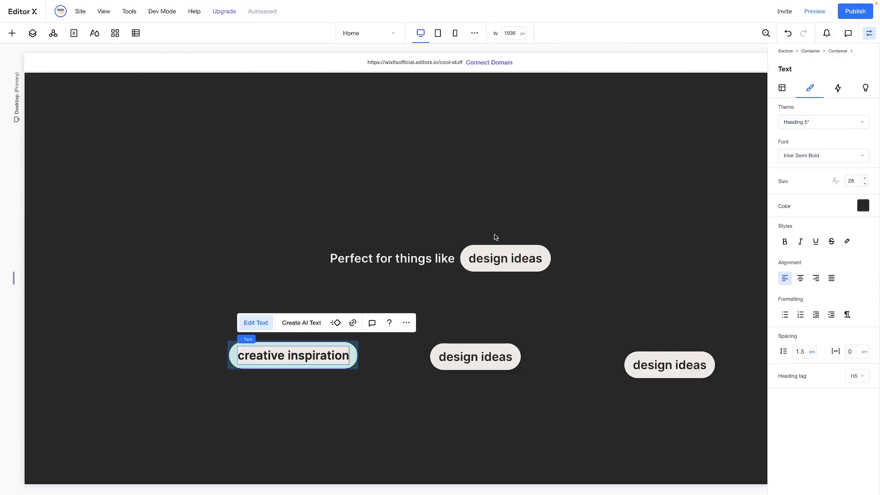
{"action": "left_click", "coordinate": [451, 361]}
{"action": "double_click", "coordinate": [451, 361]}
{"action": "key", "text": "ctrl+v"}
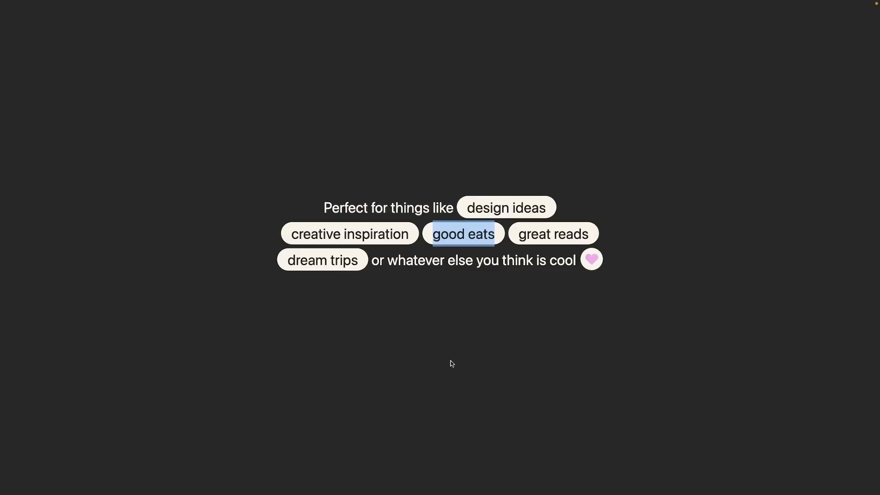
Copy "great reads" from the reference design and use it to replace the text in the third column's pill
{"action": "left_click_drag", "start_coordinate": [521, 236], "coordinate": [585, 236]}
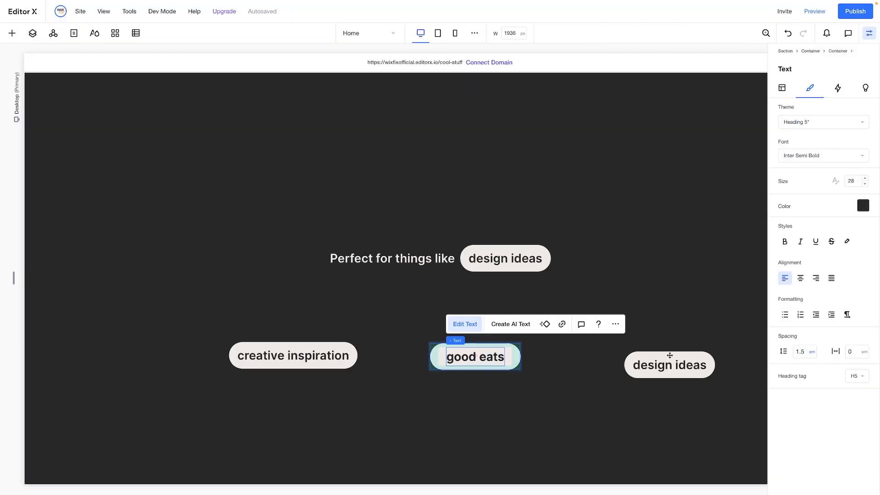
{"action": "left_click", "coordinate": [669, 365]}
{"action": "double_click", "coordinate": [662, 367]}
{"action": "type", "text": "great reads"}
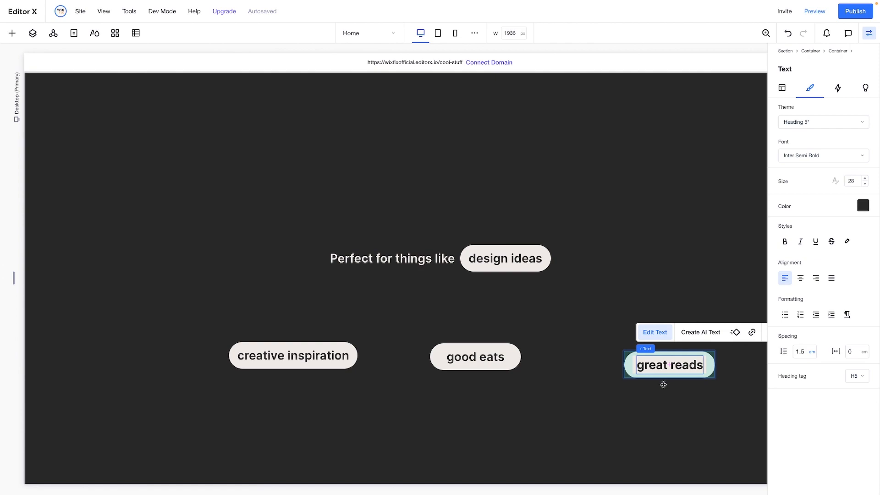
{"action": "left_click", "coordinate": [659, 409]}
Set the minimum width of the "great reads" and "good eats" pill containers to None
{"action": "left_click", "coordinate": [632, 365]}
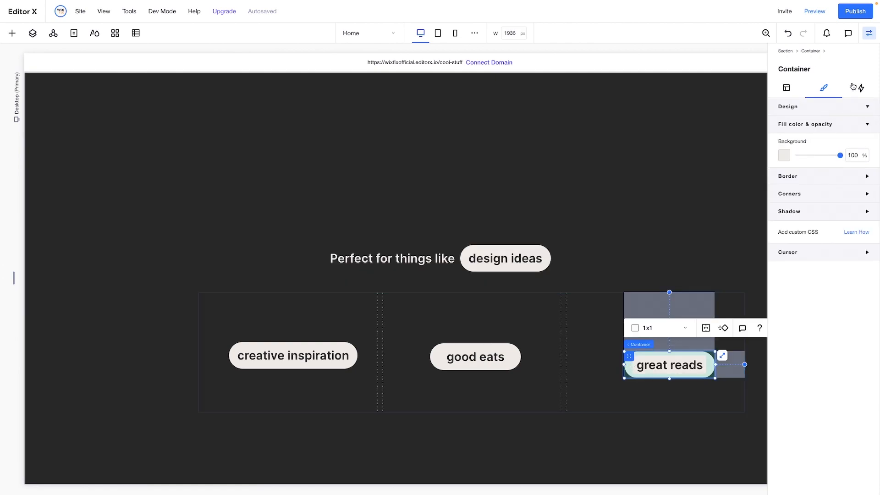
{"action": "left_click", "coordinate": [792, 88]}
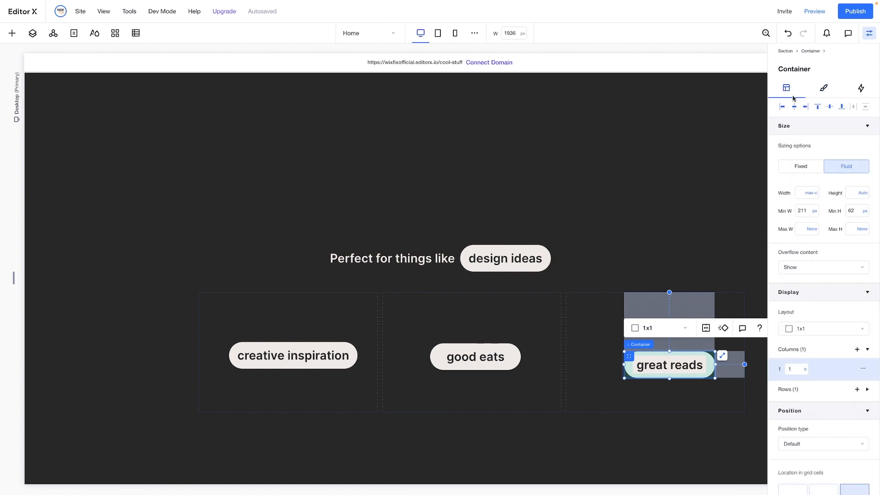
{"action": "left_click", "coordinate": [816, 212]}
{"action": "left_click", "coordinate": [827, 275]}
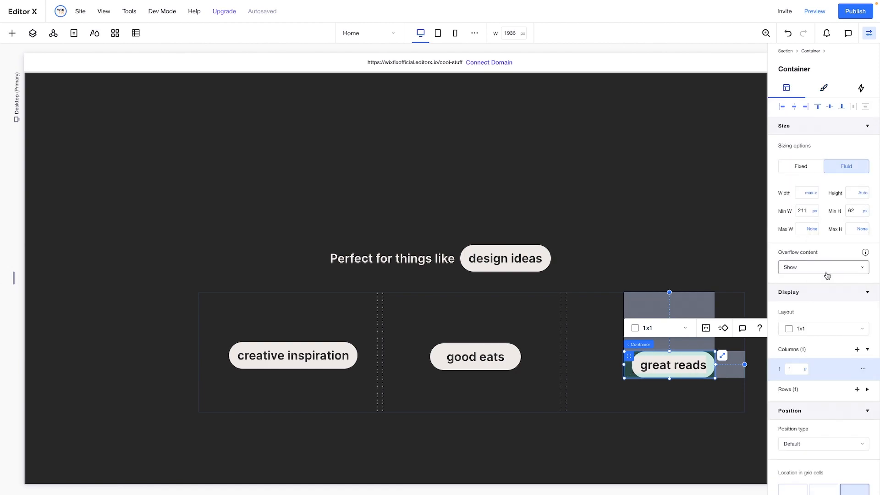
{"action": "left_click", "coordinate": [502, 350]}
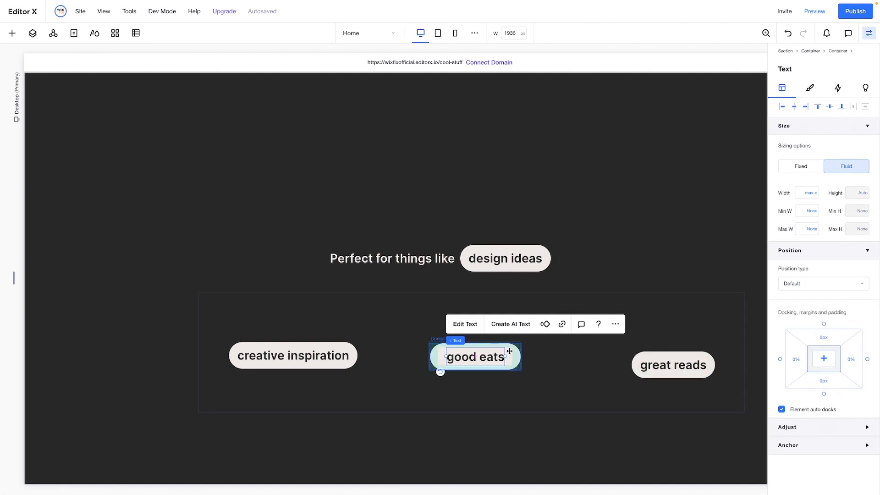
{"action": "left_click", "coordinate": [545, 339]}
{"action": "left_click", "coordinate": [815, 212]}
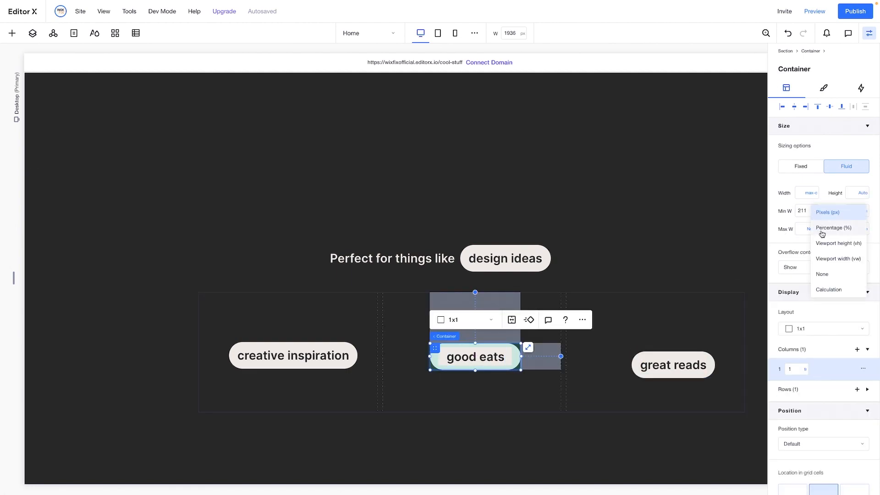
{"action": "left_click", "coordinate": [828, 273]}
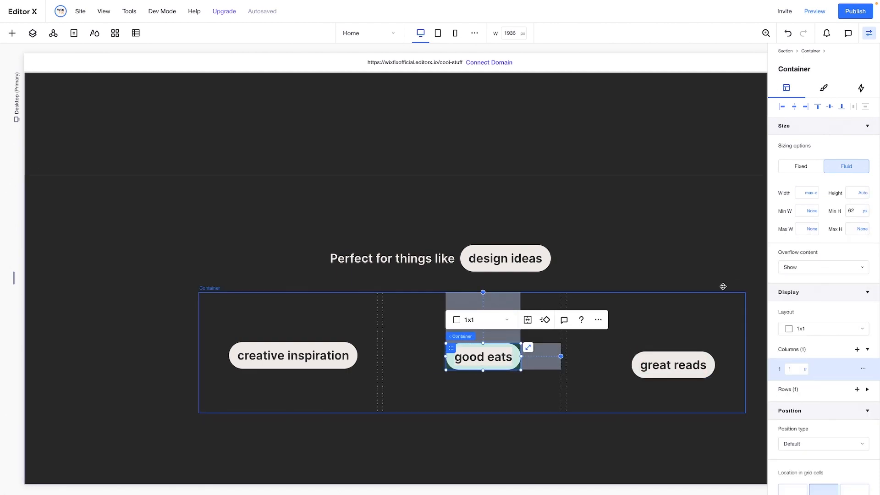
Centre the "good eats", "great reads" and "creative inspiration" pills within their grid cells, clearing their docking margins
{"action": "scroll", "coordinate": [843, 398], "scroll_direction": "down", "scroll_amount": 5}
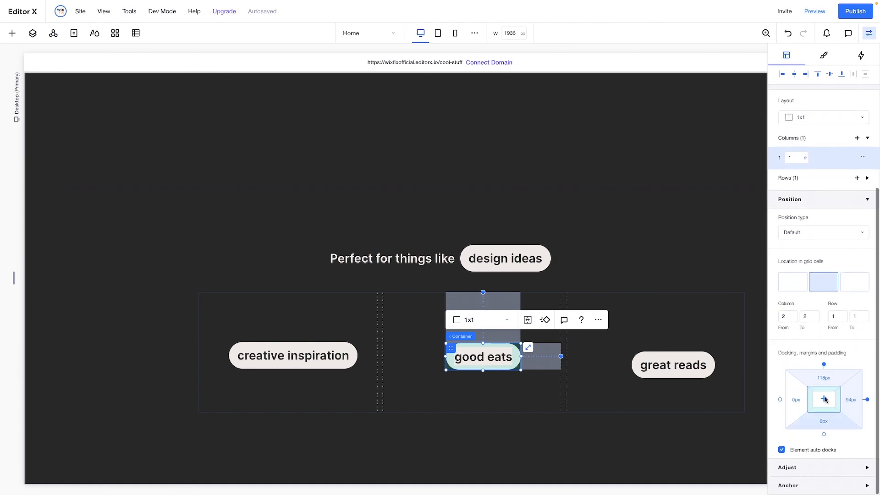
{"action": "left_click", "coordinate": [824, 399]}
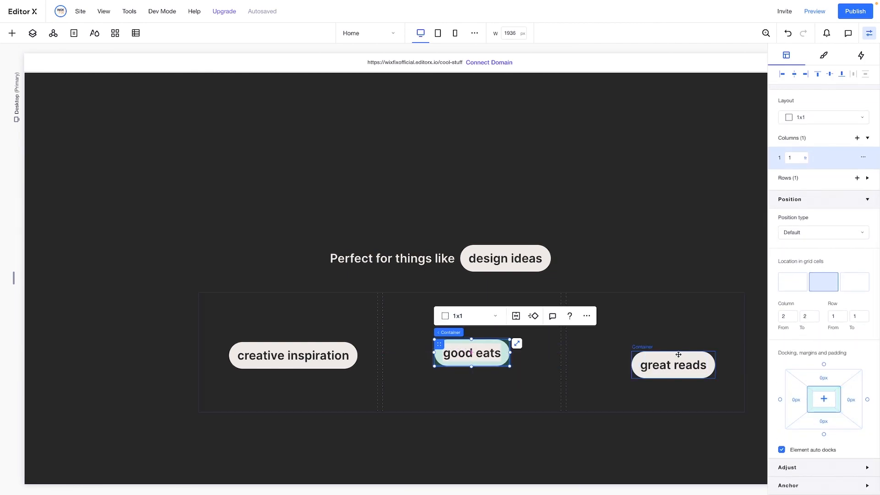
{"action": "left_click", "coordinate": [673, 354]}
{"action": "left_click", "coordinate": [824, 399]}
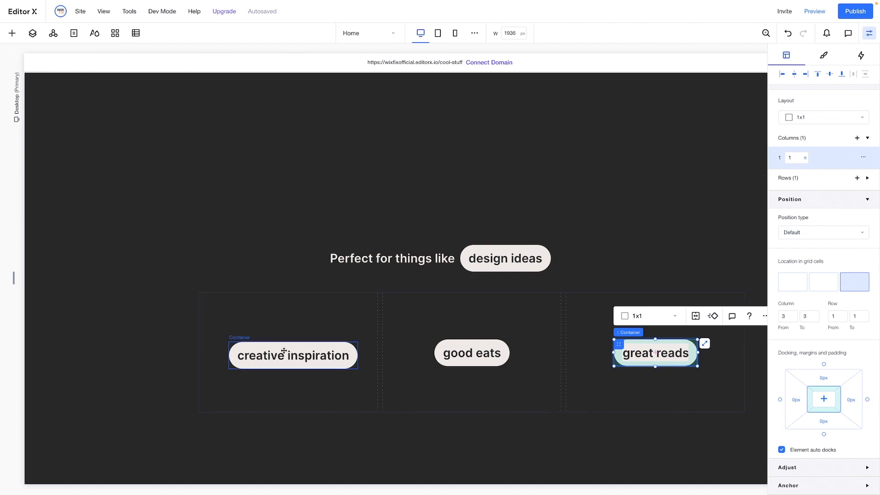
{"action": "left_click", "coordinate": [339, 340]}
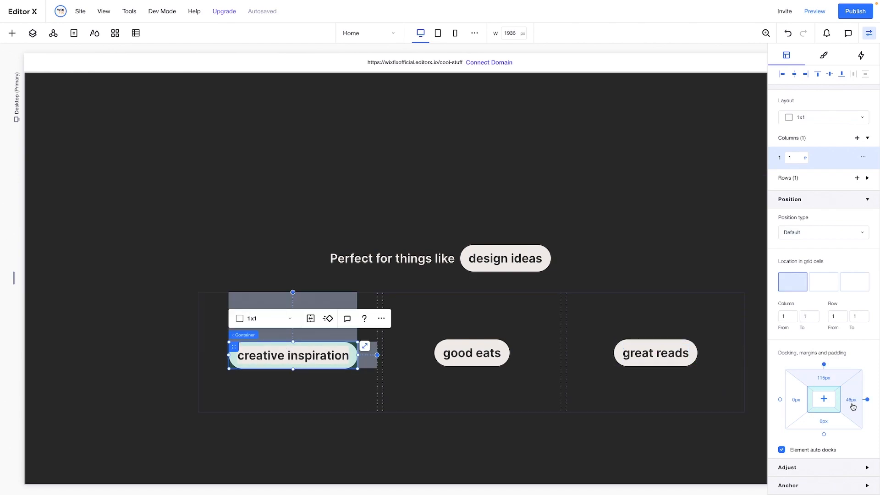
{"action": "left_click", "coordinate": [824, 399]}
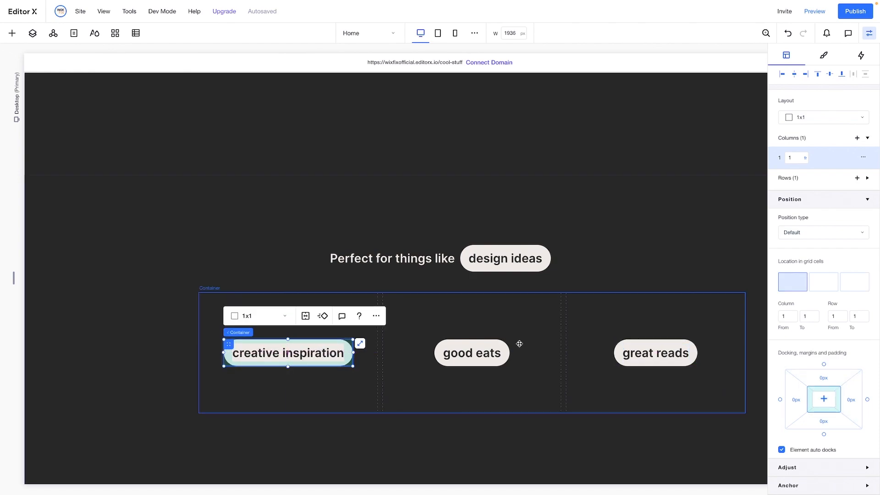
Set all three columns of the grid container holding the pills to Max content
{"action": "left_click", "coordinate": [459, 317]}
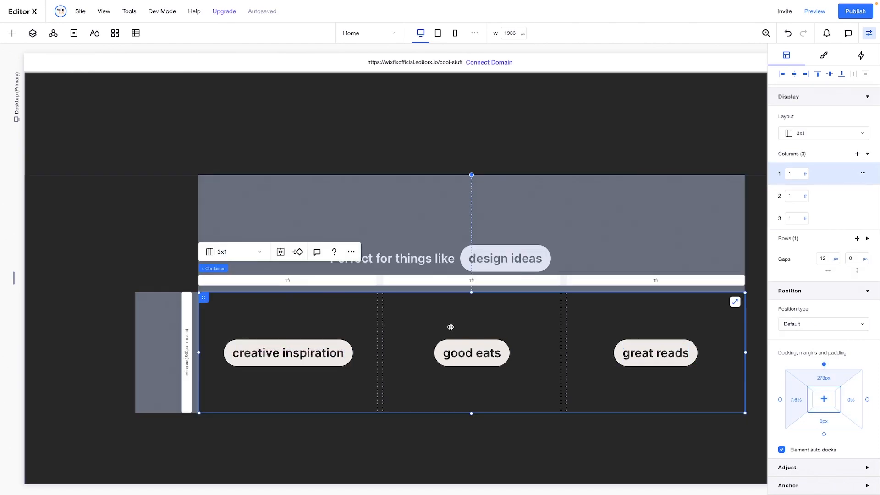
{"action": "left_click", "coordinate": [805, 178]}
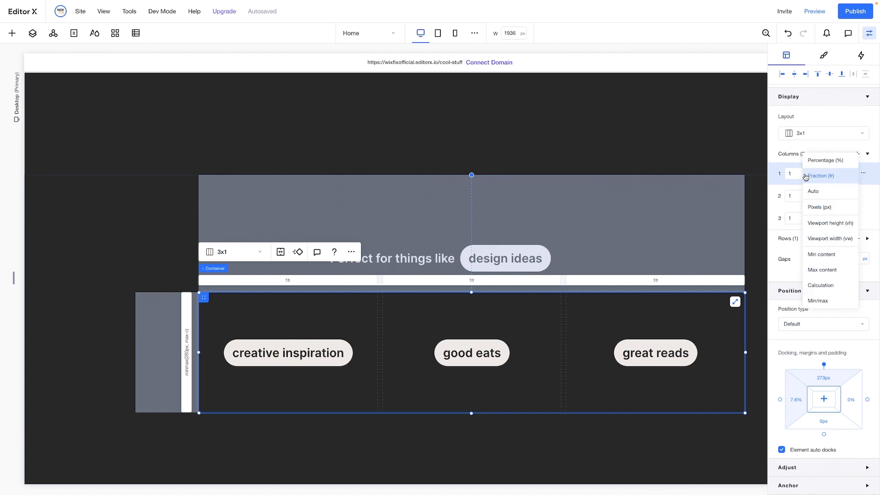
{"action": "left_click", "coordinate": [818, 300]}
{"action": "left_click", "coordinate": [804, 174]}
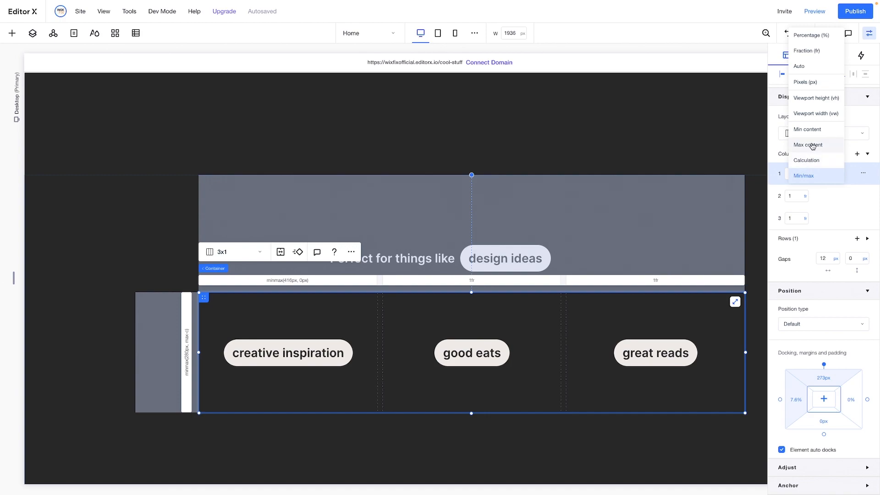
{"action": "left_click", "coordinate": [811, 146]}
{"action": "left_click", "coordinate": [805, 197]}
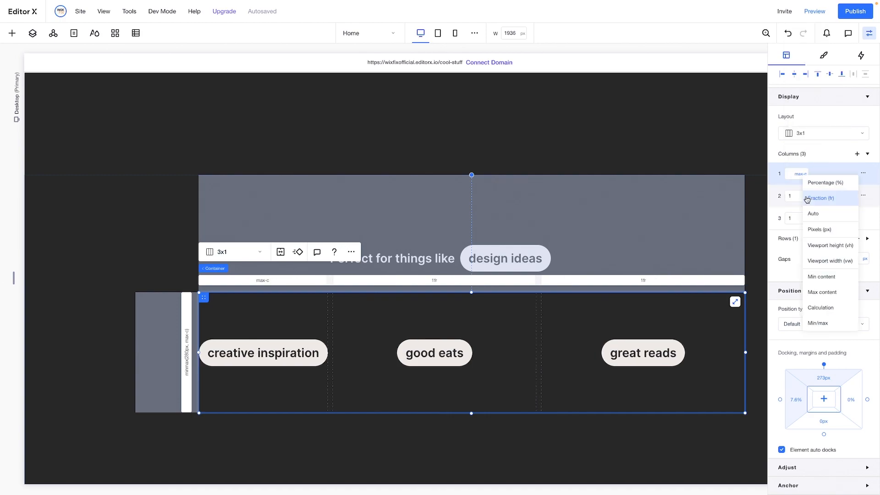
{"action": "left_click", "coordinate": [820, 292]}
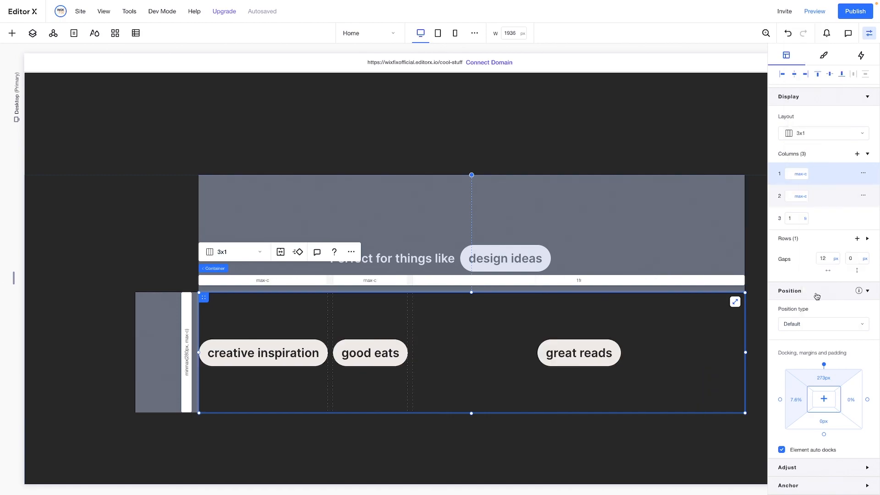
{"action": "left_click", "coordinate": [806, 220]}
{"action": "left_click", "coordinate": [812, 320]}
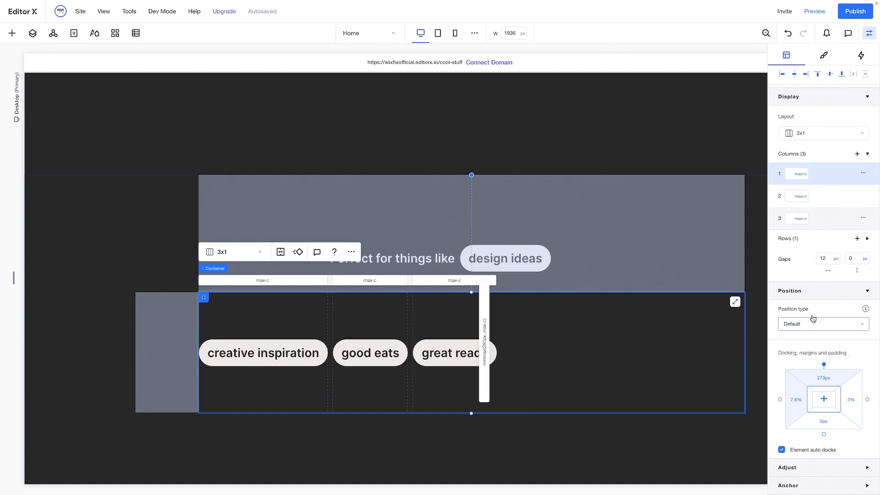
Set the height of the three-pill container's single grid row to Max content
{"action": "left_click", "coordinate": [791, 246]}
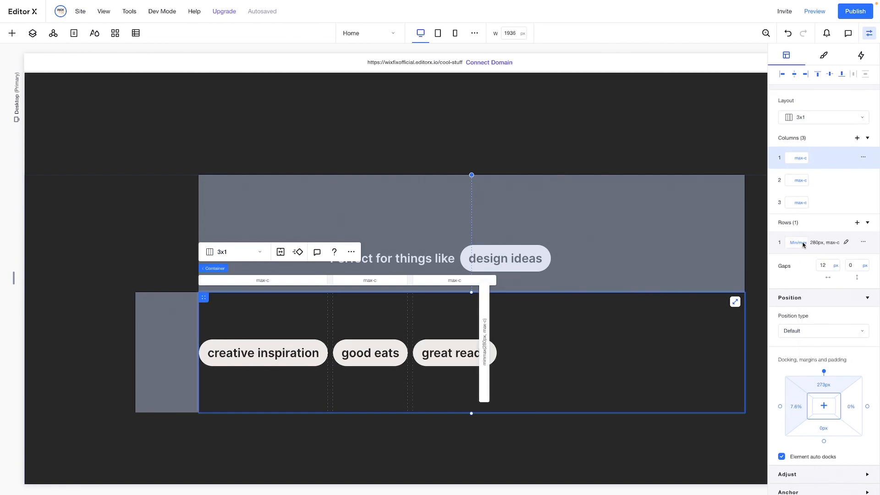
{"action": "left_click", "coordinate": [802, 244]}
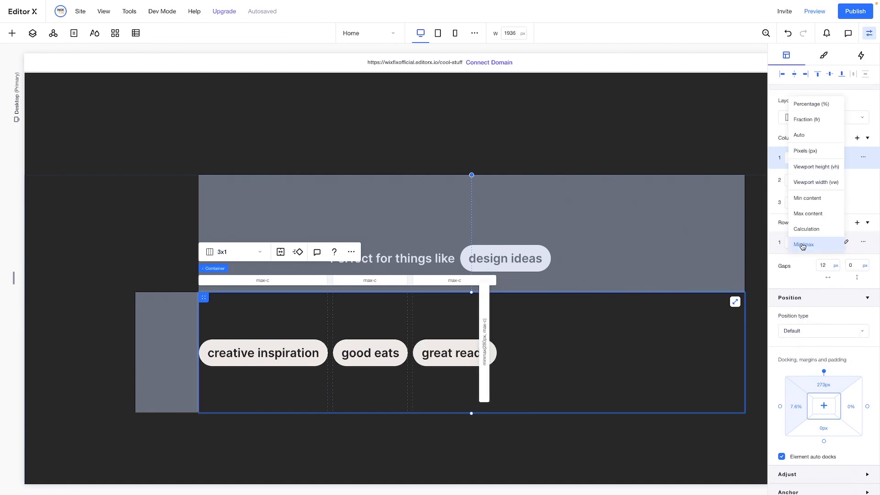
{"action": "left_click", "coordinate": [807, 214]}
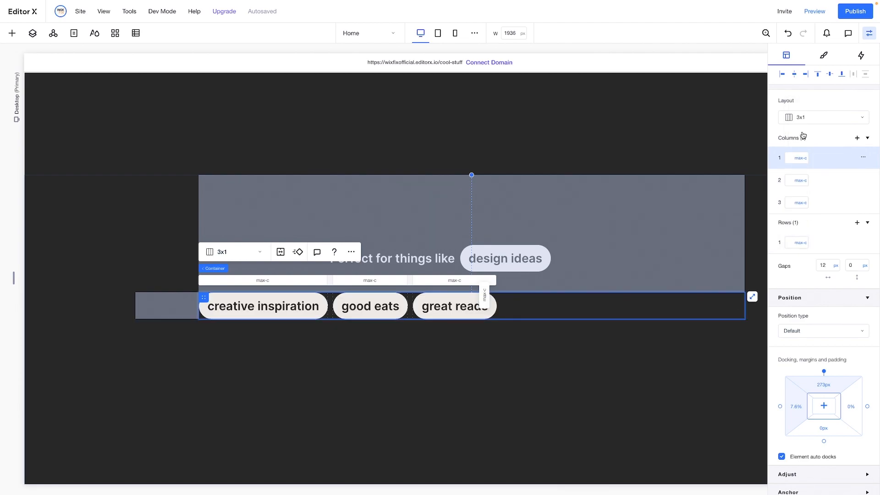
Set the three-pill container's width to Max content and move it up closer beneath the "Perfect for things like" row
{"action": "scroll", "coordinate": [814, 125], "scroll_direction": "up", "scroll_amount": 5}
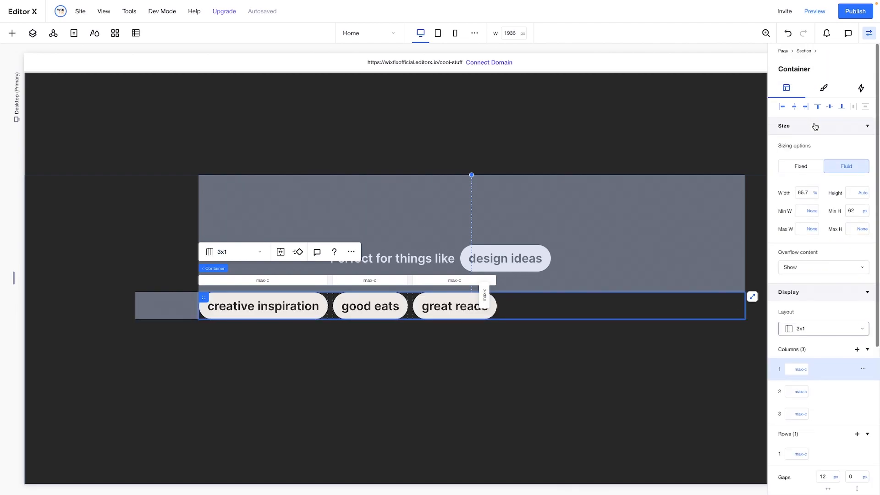
{"action": "left_click", "coordinate": [814, 193]}
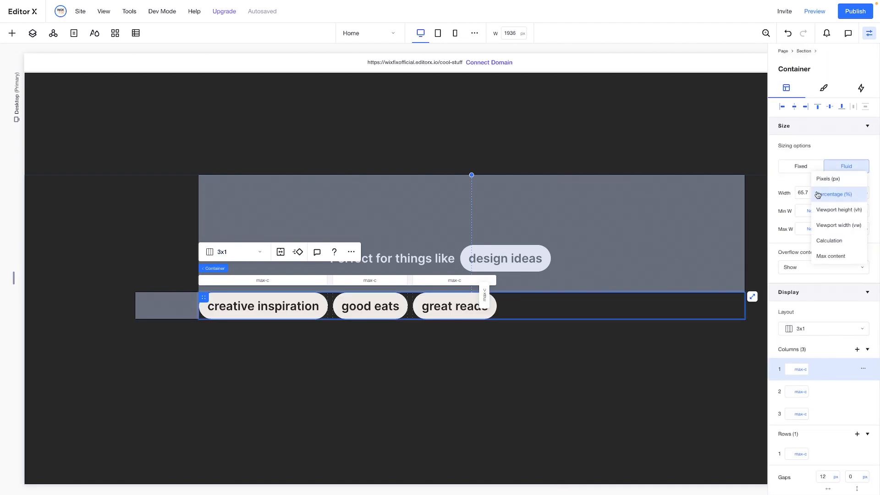
{"action": "left_click", "coordinate": [824, 256]}
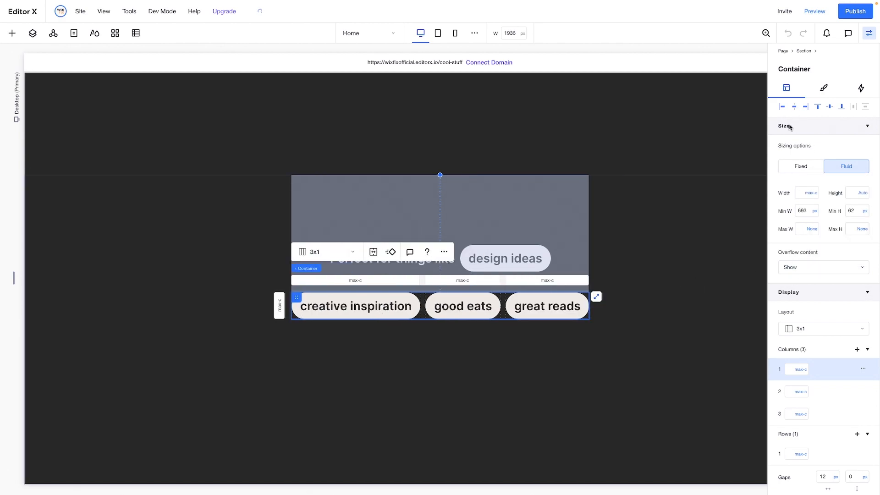
{"action": "left_click_drag", "start_coordinate": [423, 297], "coordinate": [421, 288]}
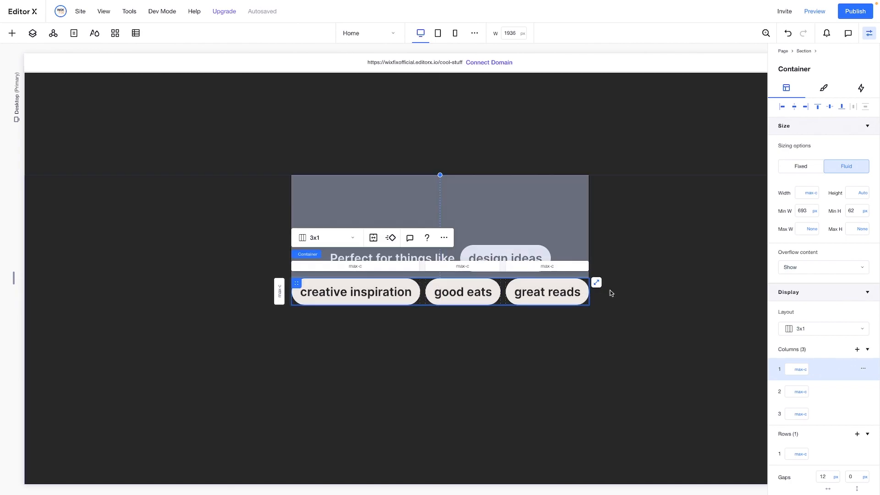
{"action": "left_click", "coordinate": [688, 304]}
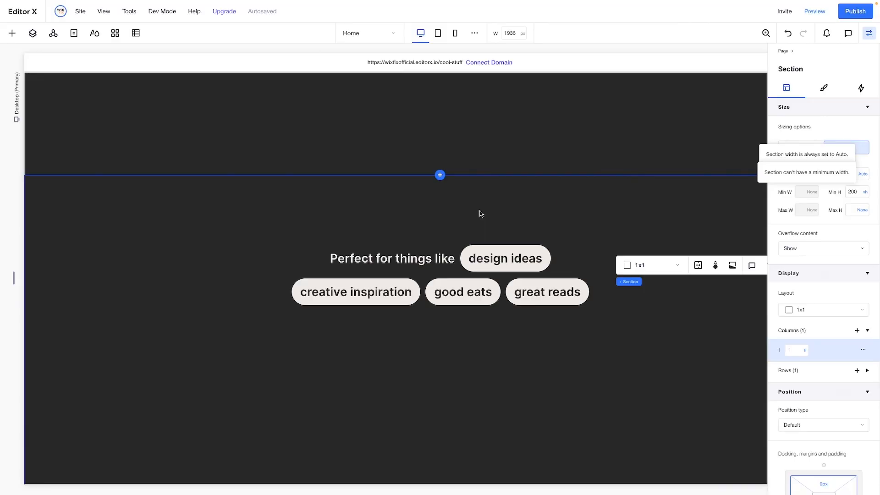
Copy the "Perfect for things like" and "design ideas" container and place the pasted copy below the three-pill row
{"action": "left_click", "coordinate": [455, 247]}
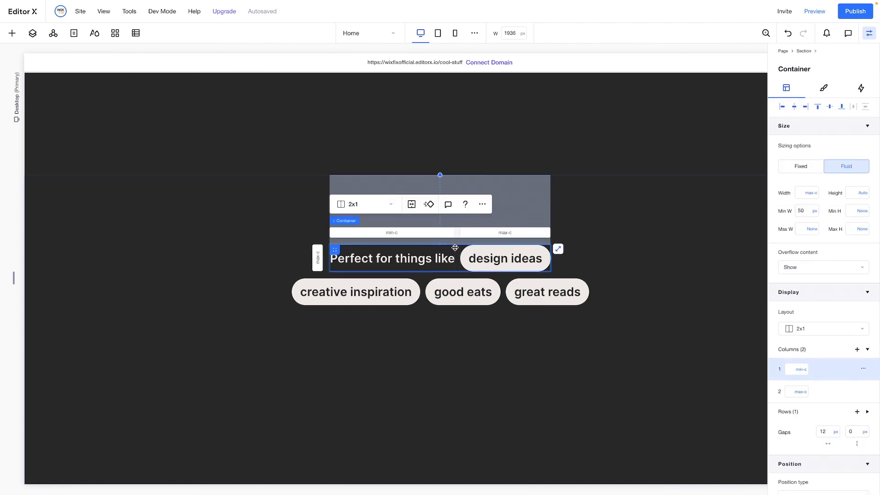
{"action": "left_click", "coordinate": [461, 372]}
{"action": "right_click", "coordinate": [461, 372]}
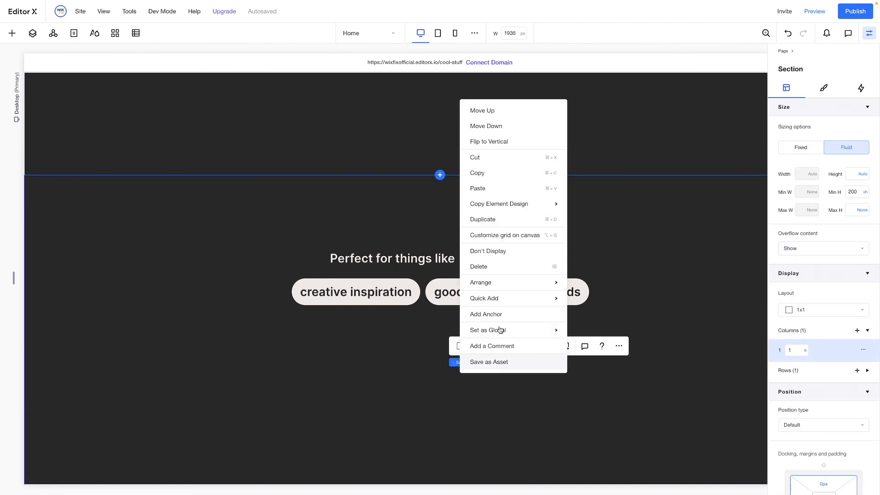
{"action": "left_click", "coordinate": [489, 192]}
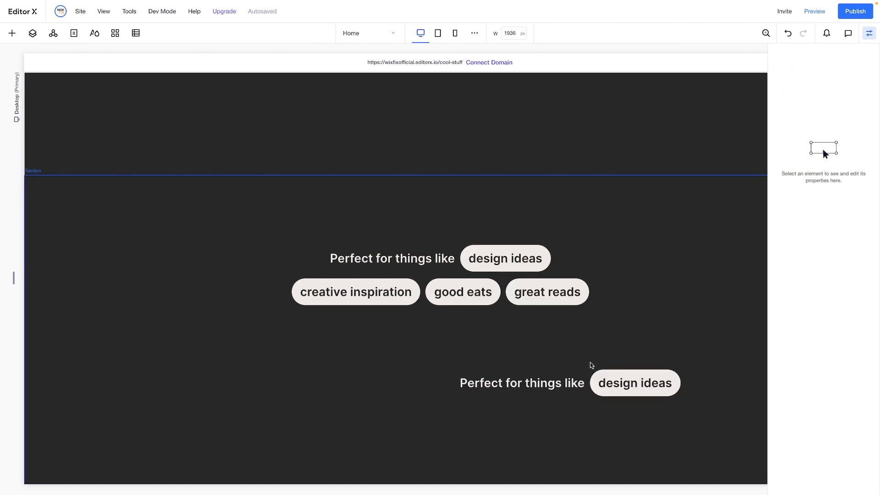
{"action": "left_click", "coordinate": [589, 377]}
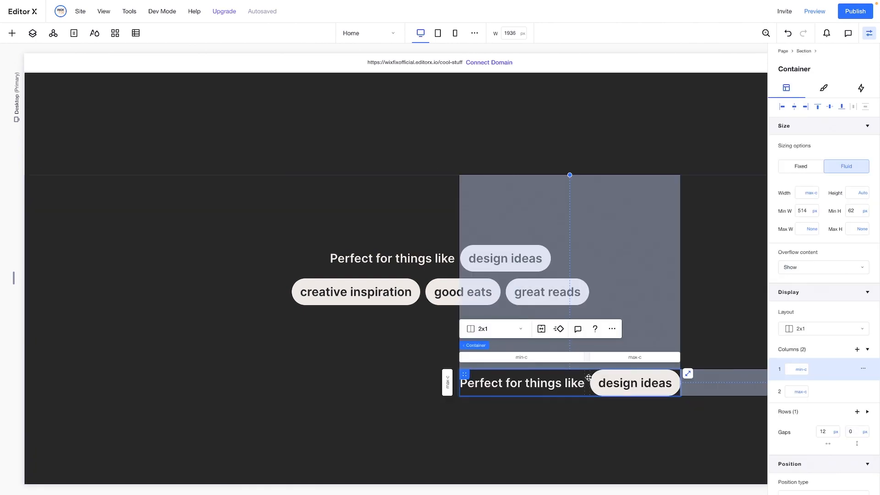
{"action": "left_click_drag", "start_coordinate": [587, 375], "coordinate": [454, 333]}
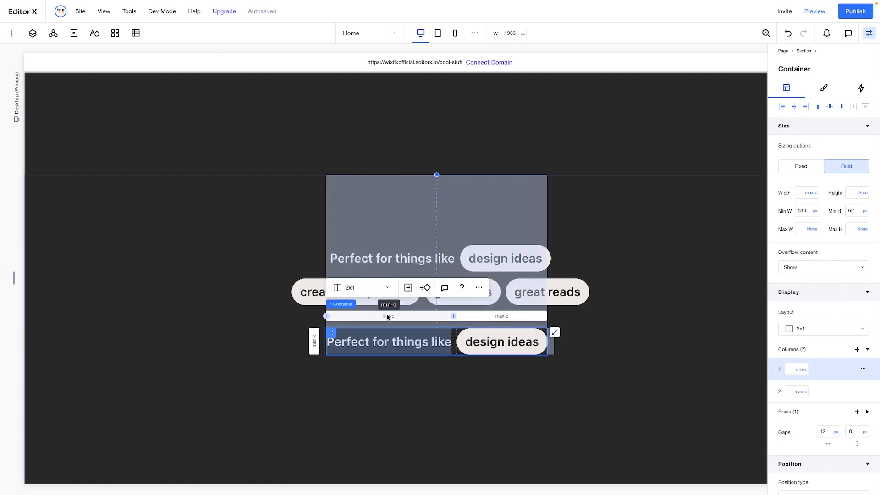
Set both grid columns of the copied container to 200 px
{"action": "left_click", "coordinate": [797, 369]}
{"action": "type", "text": "200p"}
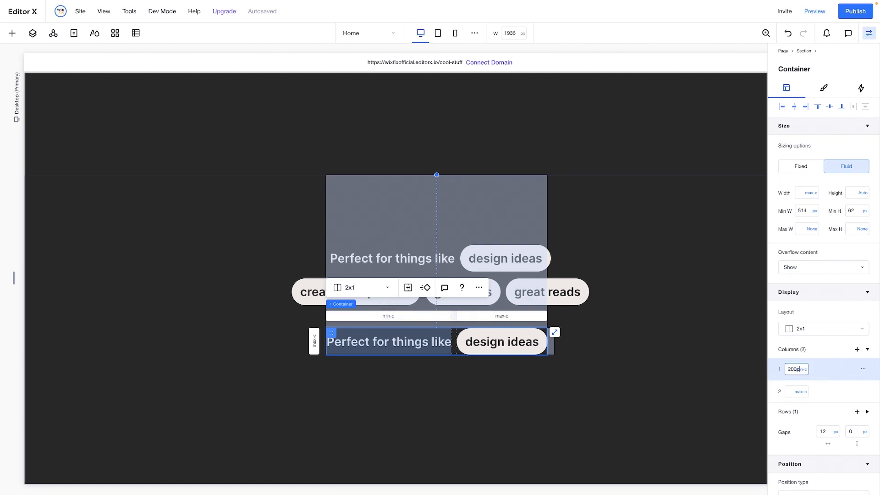
{"action": "type", "text": "x"}
{"action": "key", "text": "Tab"}
{"action": "type", "text": "200px"}
{"action": "key", "text": "Return"}
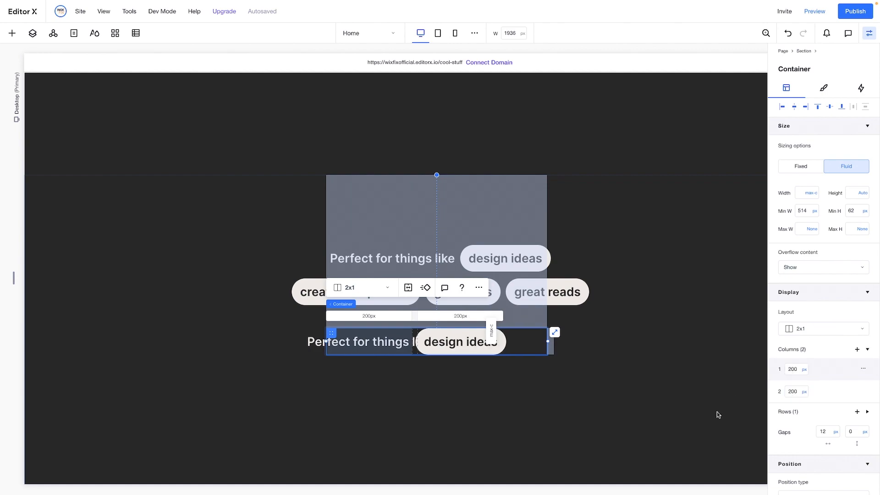
In the copied container, place the "design ideas" pill in the first grid cell and the "Perfect for things like" text in the second
{"action": "left_click", "coordinate": [426, 331]}
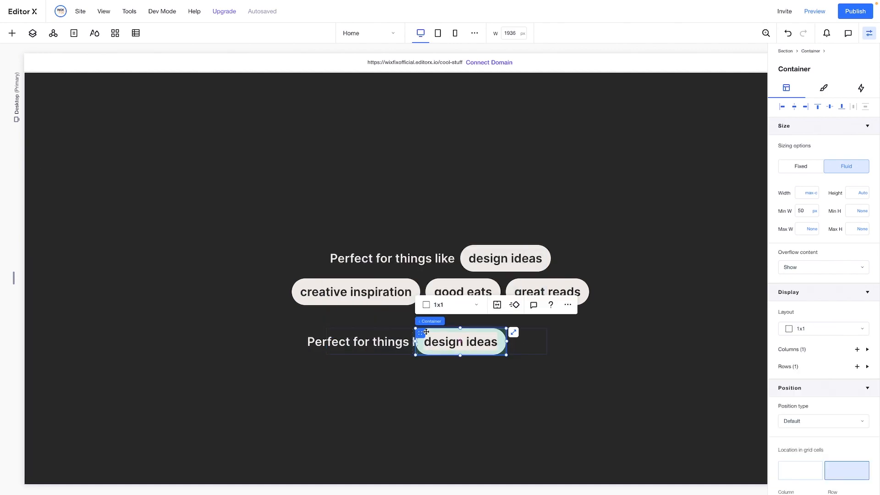
{"action": "left_click", "coordinate": [800, 470]}
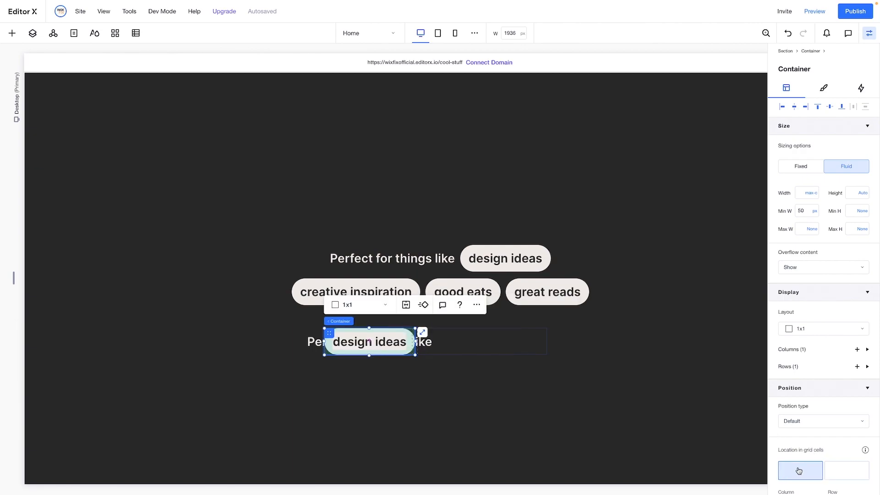
{"action": "left_click", "coordinate": [429, 344]}
{"action": "left_click", "coordinate": [834, 336]}
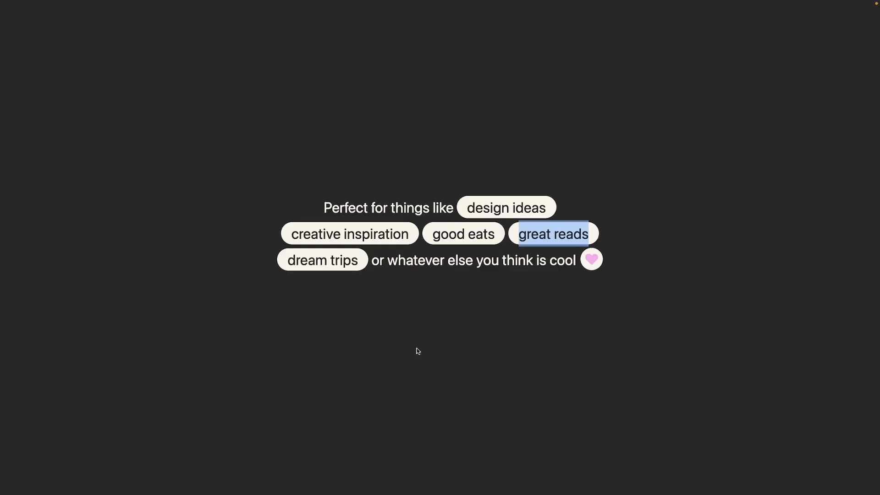
Copy "dream trips" from the reference design and replace the copied pill's label with it
{"action": "left_click_drag", "start_coordinate": [357, 262], "coordinate": [277, 269]}
{"action": "key", "text": "ctrl+c"}
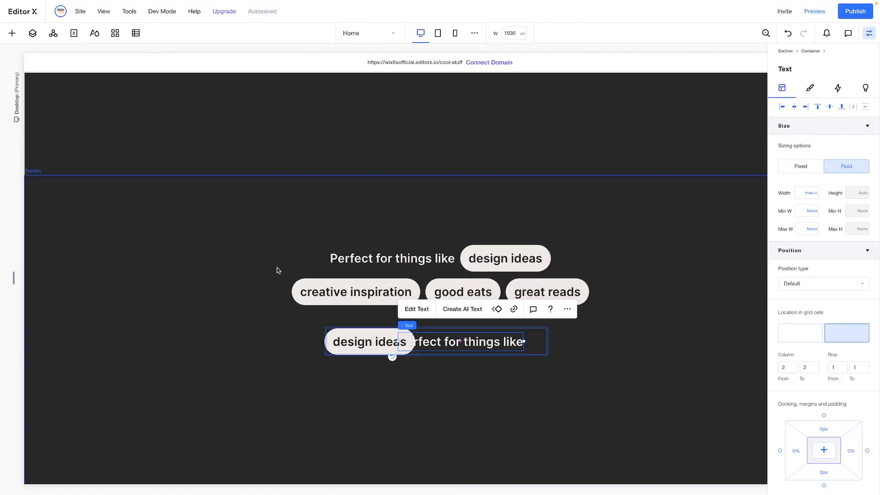
{"action": "double_click", "coordinate": [357, 344]}
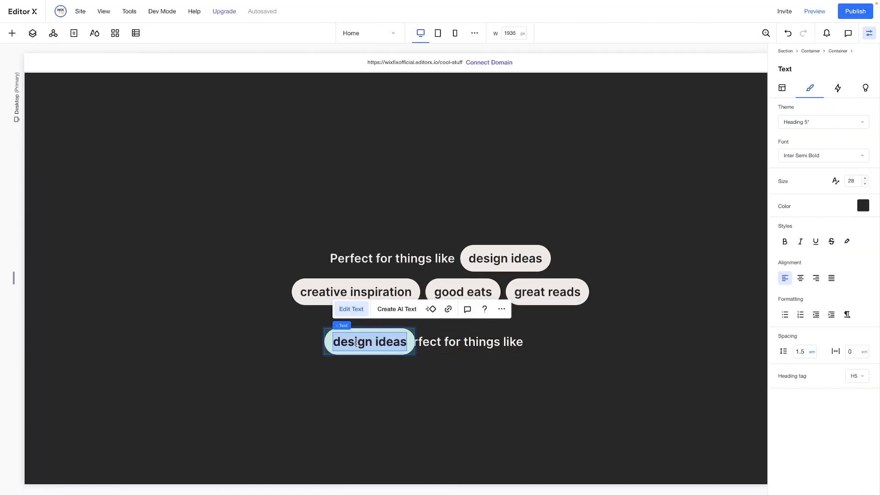
{"action": "key", "text": "ctrl+v"}
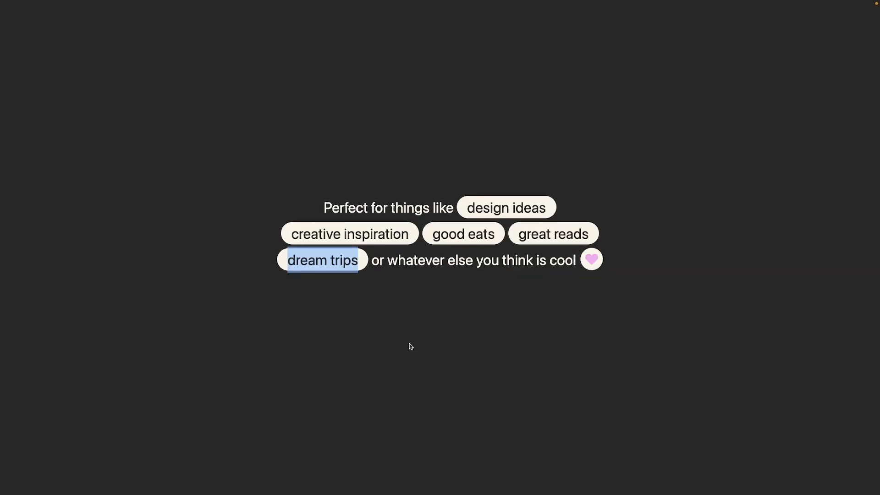
Copy "or whatever else you think is cool" from the reference design and paste it over the copied row's "Perfect for things like" text
{"action": "left_click_drag", "start_coordinate": [373, 262], "coordinate": [576, 261]}
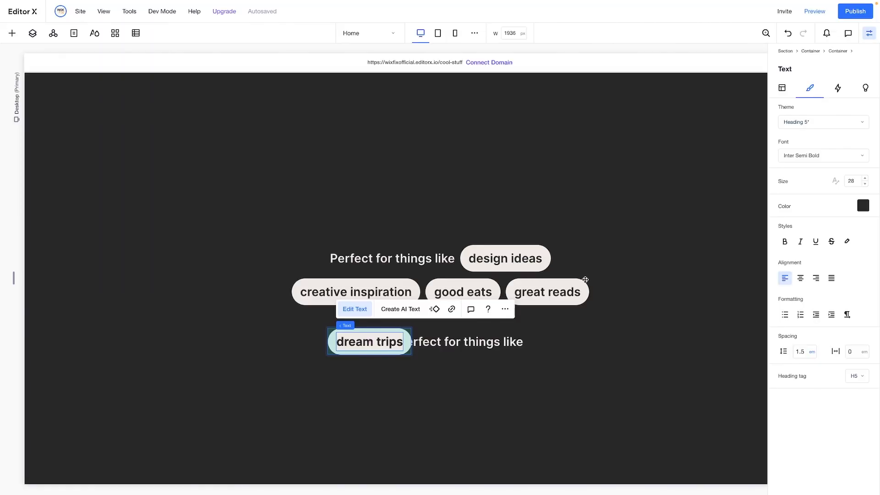
{"action": "double_click", "coordinate": [442, 343]}
{"action": "type", "text": "Whatever else you think is cool"}
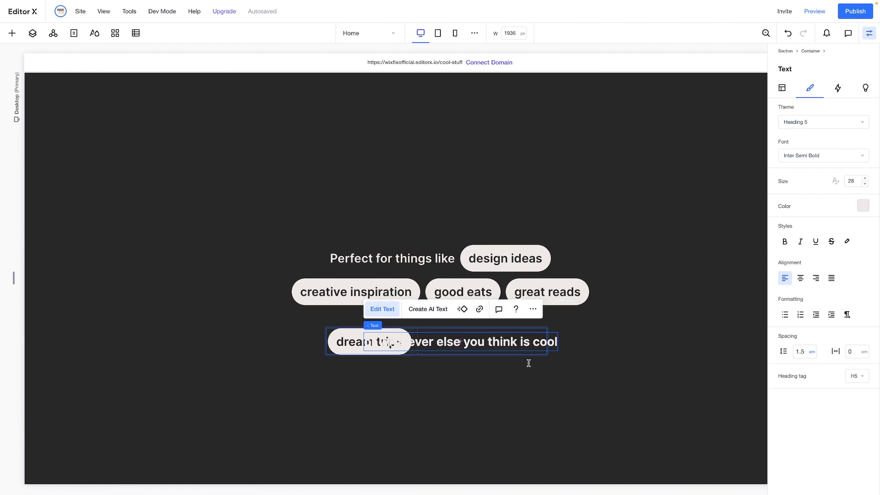
{"action": "left_click", "coordinate": [572, 380]}
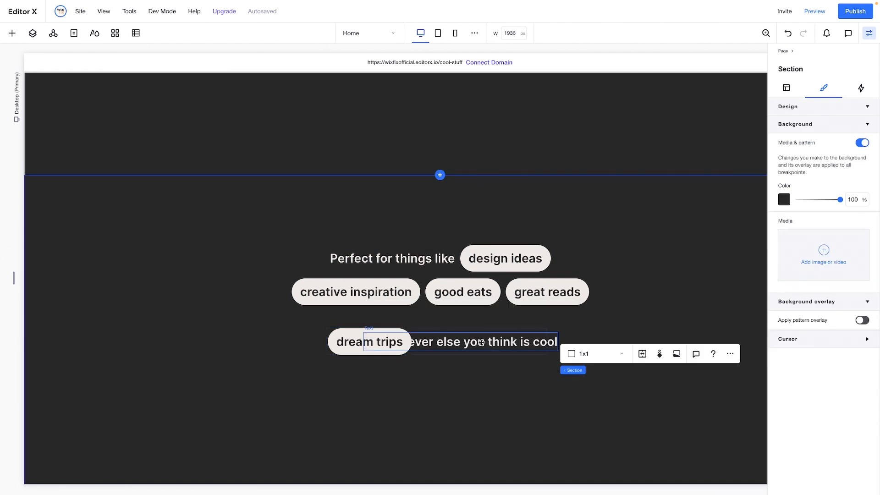
Align the "or whatever else you think is cool" text to the left edge of its grid cell
{"action": "left_click", "coordinate": [481, 342]}
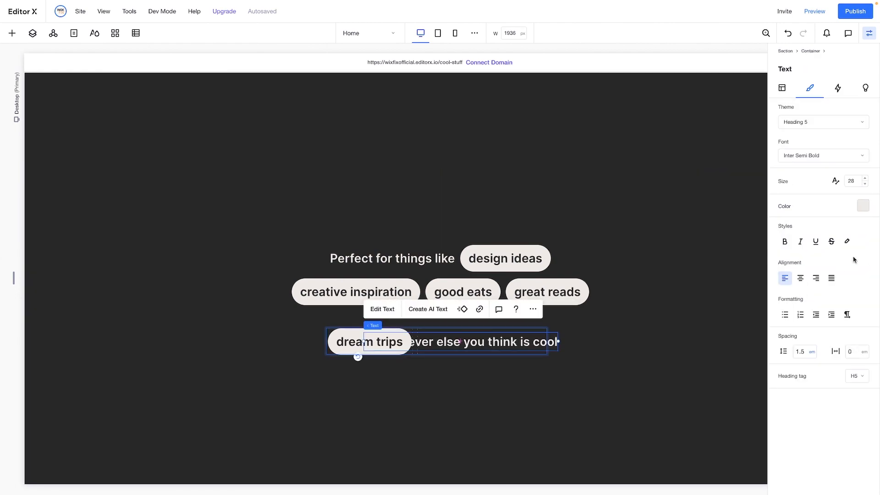
{"action": "left_click", "coordinate": [783, 88]}
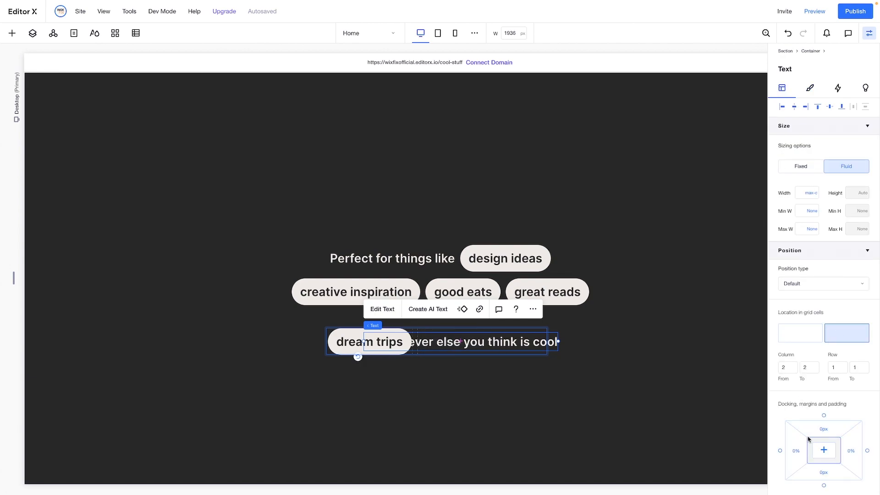
{"action": "left_click", "coordinate": [780, 108]}
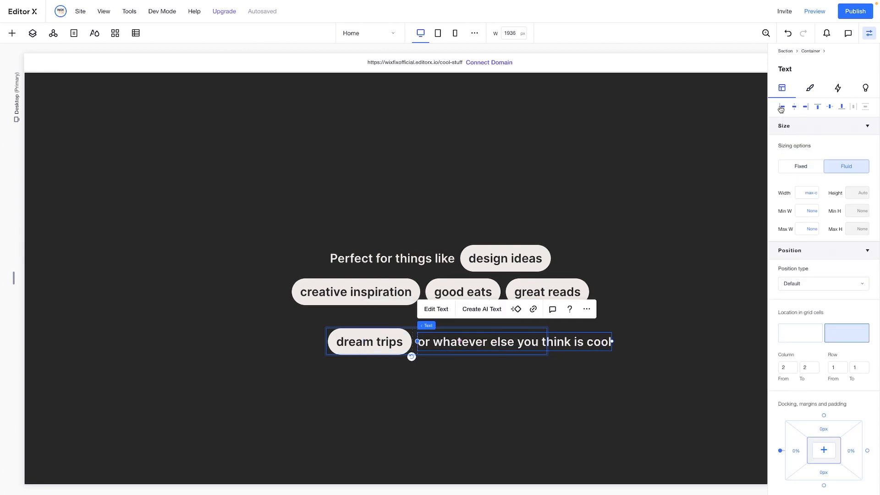
Set both grid columns of the "dream trips" row container to Max content
{"action": "left_click", "coordinate": [514, 331]}
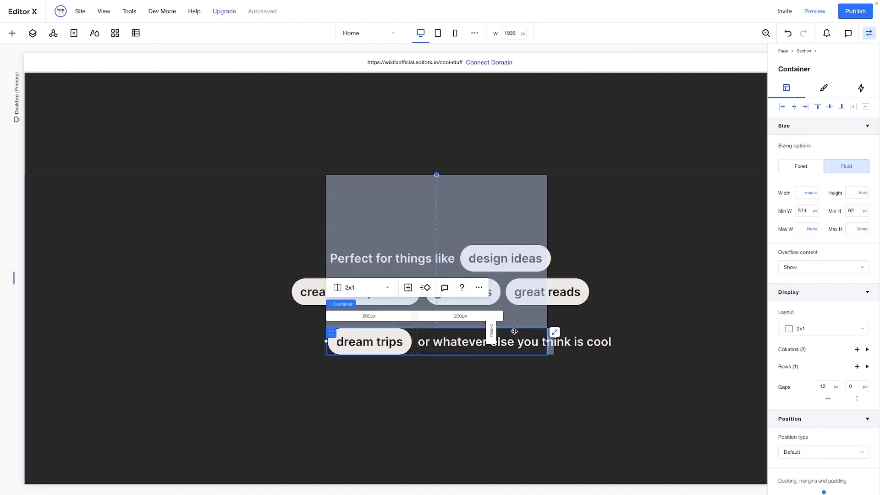
{"action": "left_click", "coordinate": [456, 316]}
{"action": "left_click", "coordinate": [805, 392]}
{"action": "left_click", "coordinate": [818, 461]}
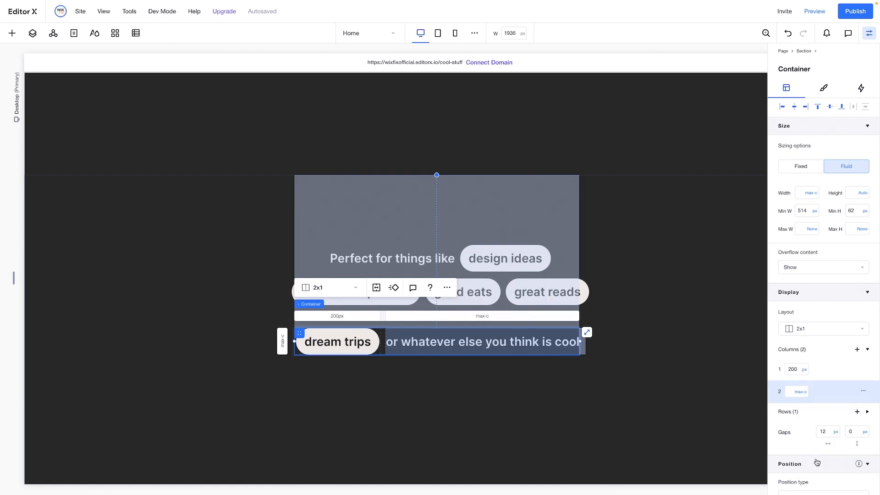
{"action": "left_click", "coordinate": [804, 370]}
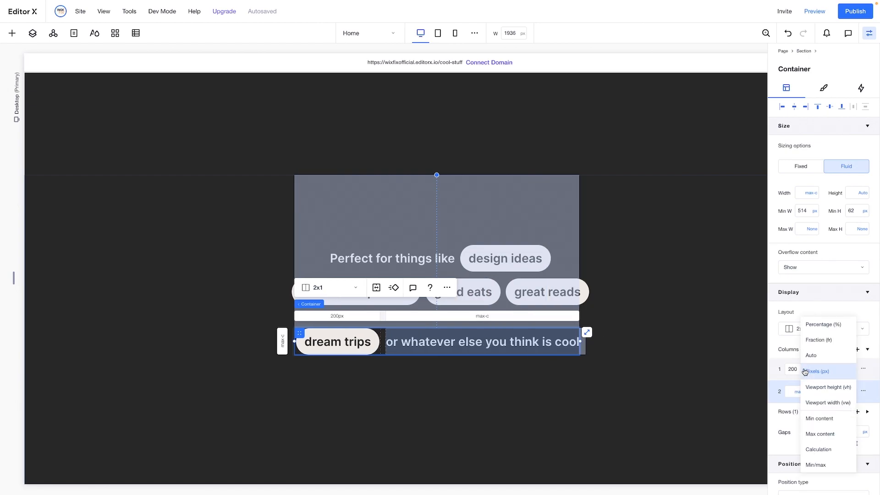
{"action": "left_click", "coordinate": [819, 434]}
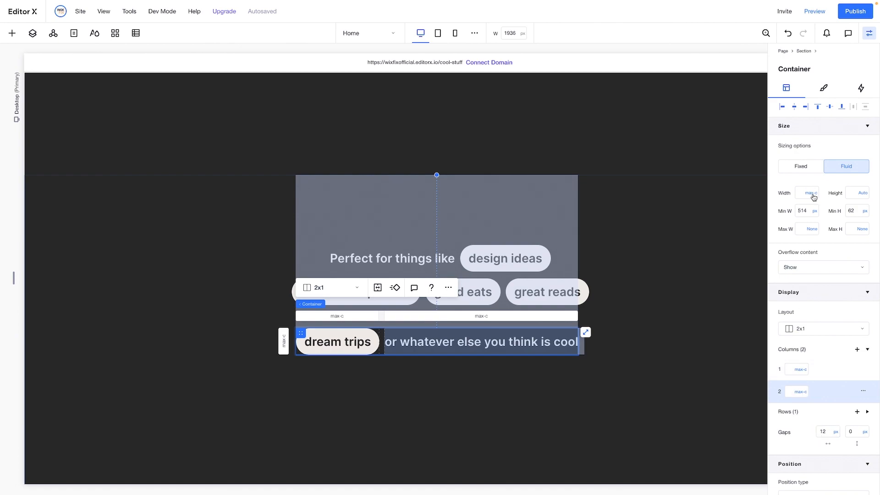
Set the "dream trips" row container's minimum width and height to None and centre it horizontally in the section
{"action": "left_click", "coordinate": [810, 233]}
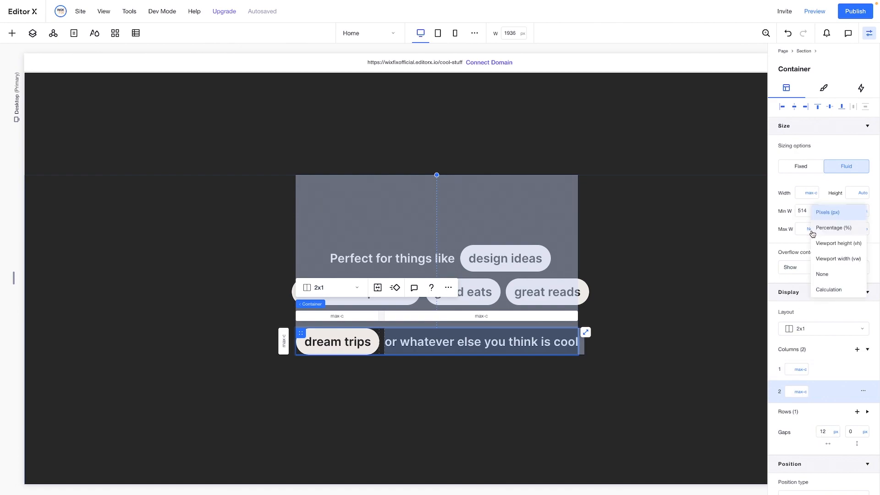
{"action": "left_click", "coordinate": [824, 274]}
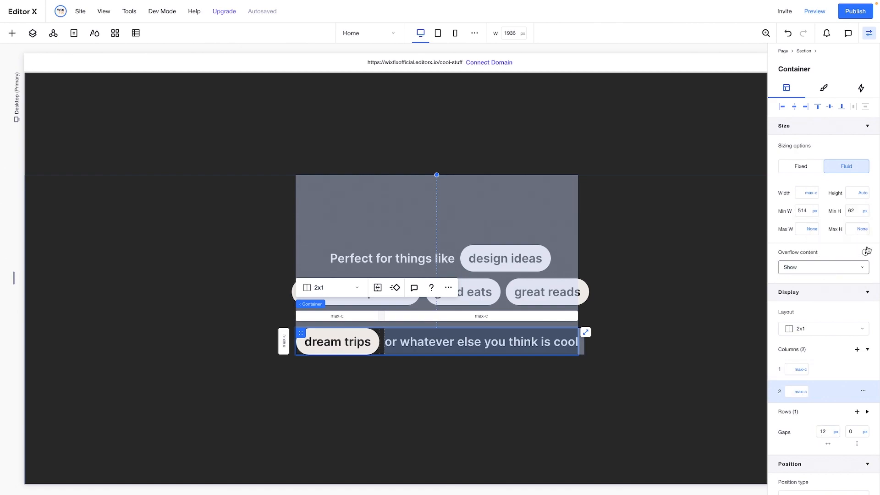
{"action": "left_click", "coordinate": [861, 211]}
{"action": "left_click", "coordinate": [826, 274]}
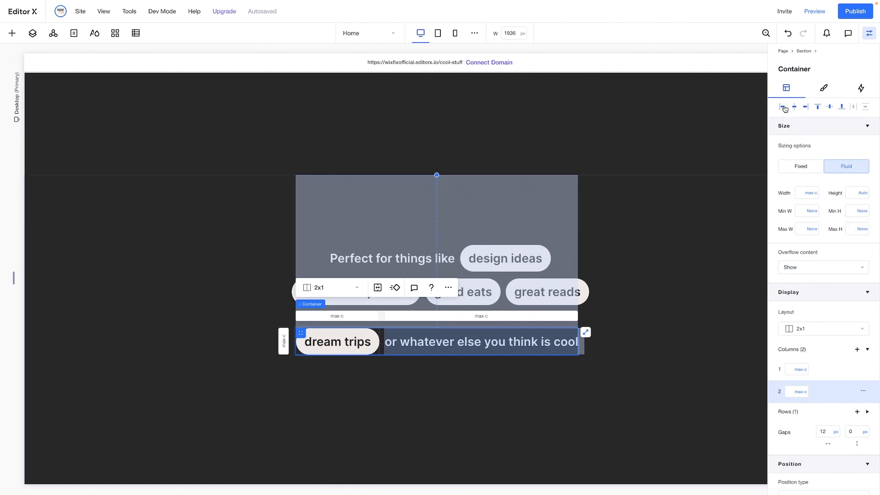
{"action": "left_click", "coordinate": [794, 112]}
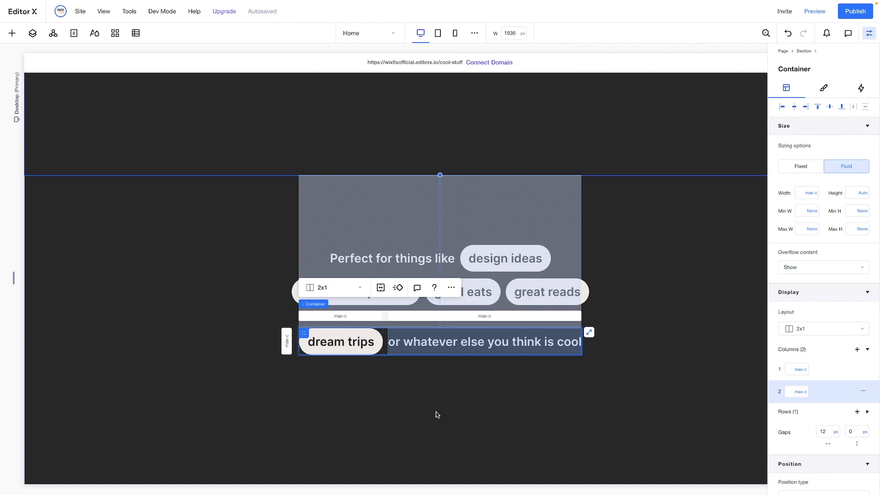
Move the "dream trips" row up beneath the pill row and combine the three row containers into a stack
{"action": "left_click_drag", "start_coordinate": [302, 331], "coordinate": [303, 316]}
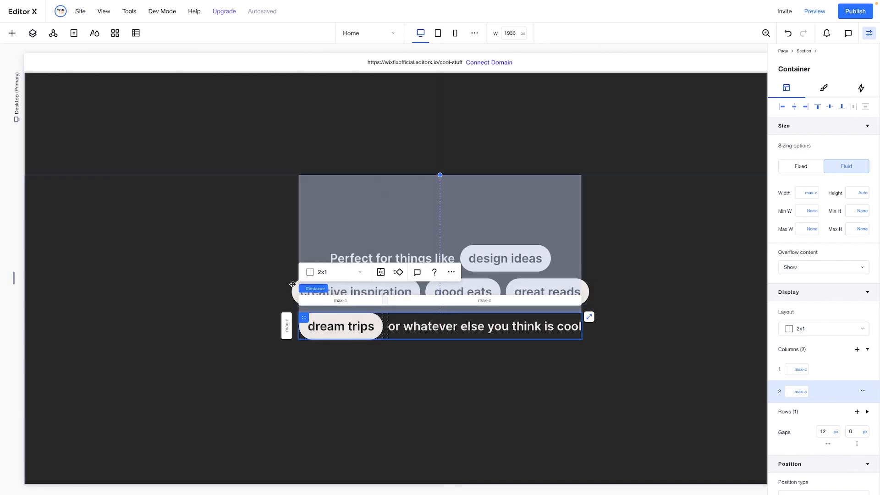
{"action": "left_click", "coordinate": [293, 280], "text": "shift"}
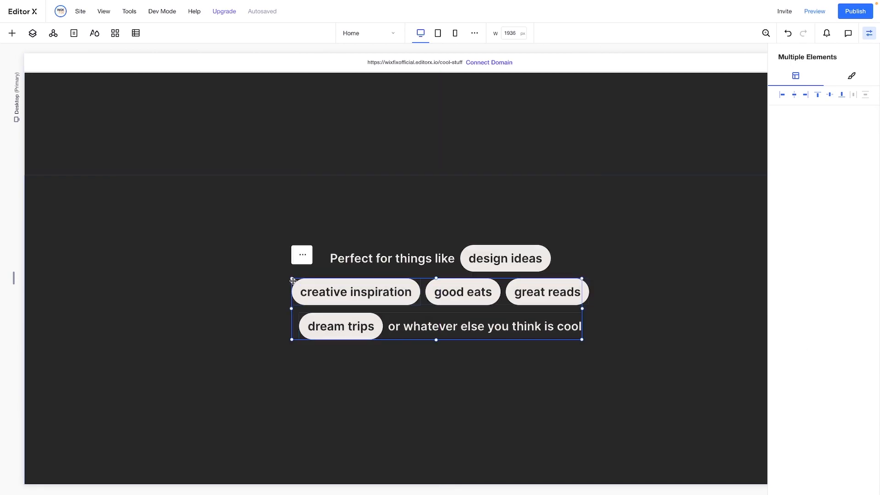
{"action": "left_click", "coordinate": [334, 247], "text": "shift"}
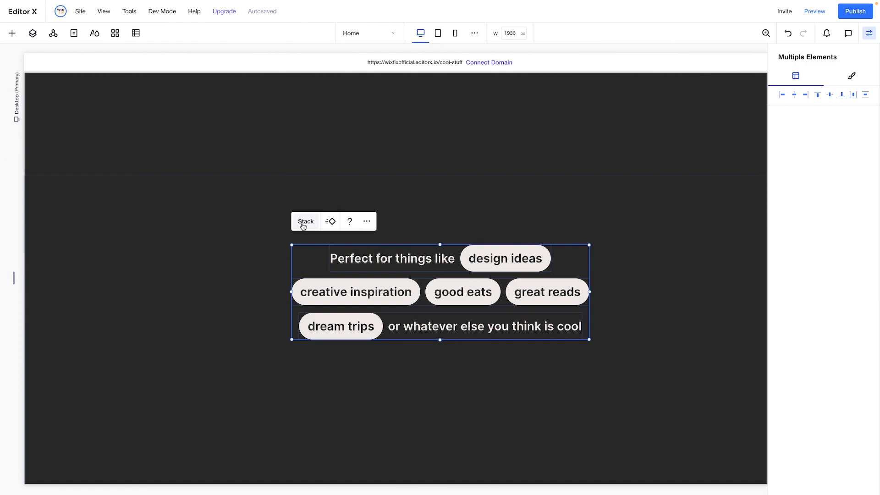
{"action": "left_click", "coordinate": [305, 221]}
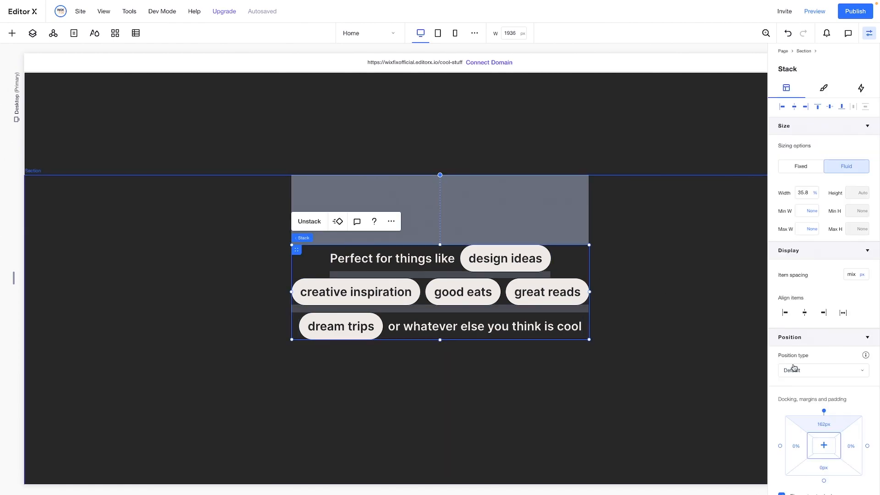
Set the top and bottom margins of the three-row stack to 200 px
{"action": "scroll", "coordinate": [794, 366], "scroll_direction": "down", "scroll_amount": 1}
{"action": "scroll", "coordinate": [794, 366], "scroll_direction": "down", "scroll_amount": 1}
{"action": "left_click", "coordinate": [828, 382]}
{"action": "type", "text": "200"}
{"action": "key", "text": "Return"}
{"action": "type", "text": "200"}
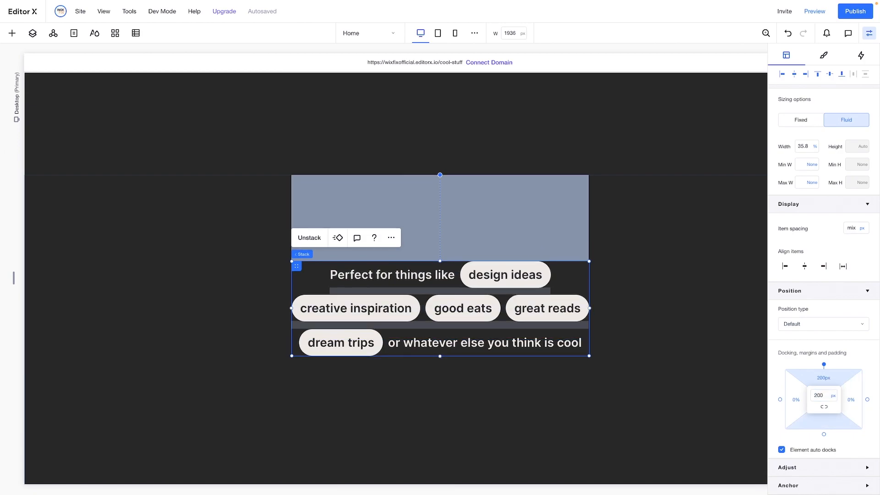
{"action": "key", "text": "Return"}
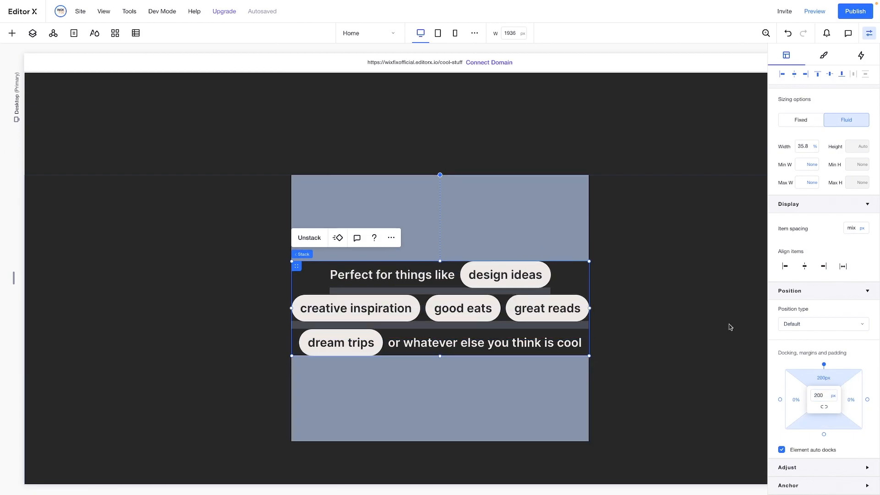
Set the top and bottom margins of the three-row stack to 400 px
{"action": "left_click", "coordinate": [827, 378]}
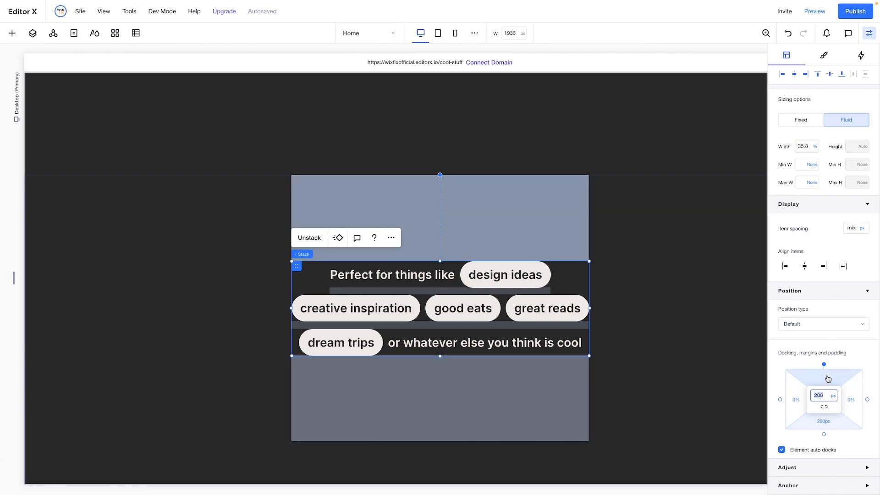
{"action": "type", "text": "400"}
{"action": "key", "text": "Tab"}
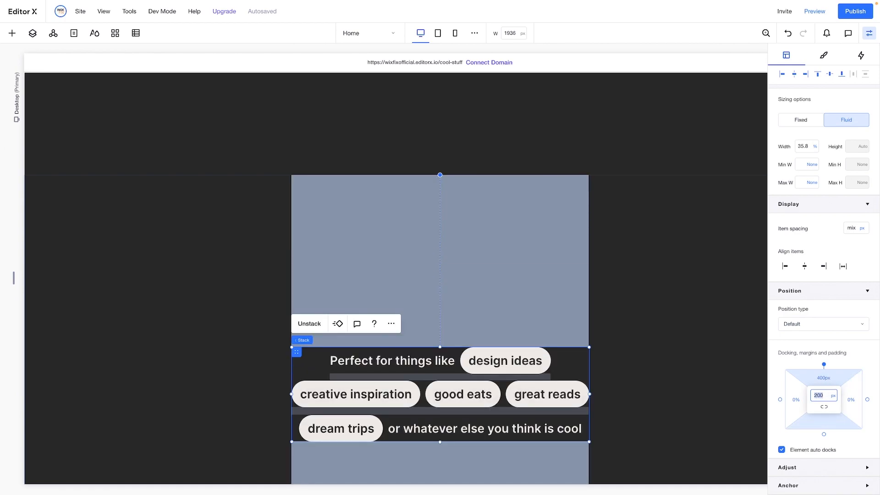
{"action": "key", "text": "Return"}
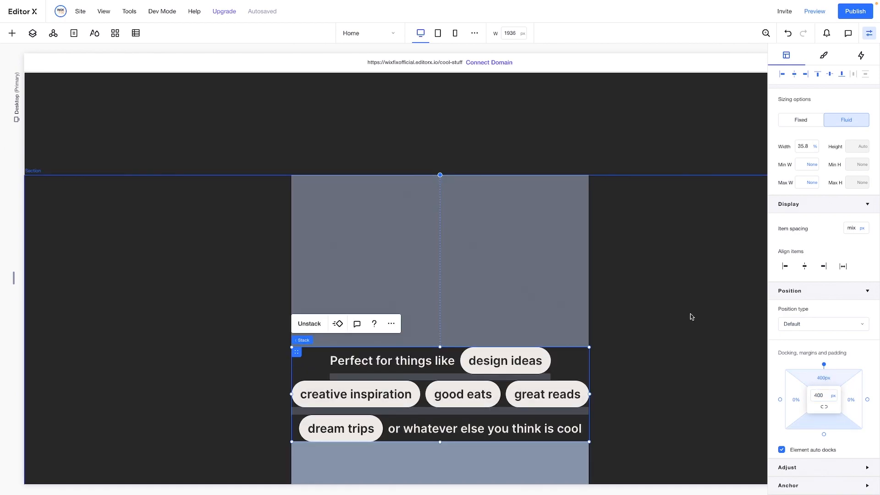
Set the minimum height of the "Perfect for things like" section to None
{"action": "scroll", "coordinate": [689, 314], "scroll_direction": "up", "scroll_amount": 5}
{"action": "scroll", "coordinate": [568, 247], "scroll_direction": "up", "scroll_amount": 5}
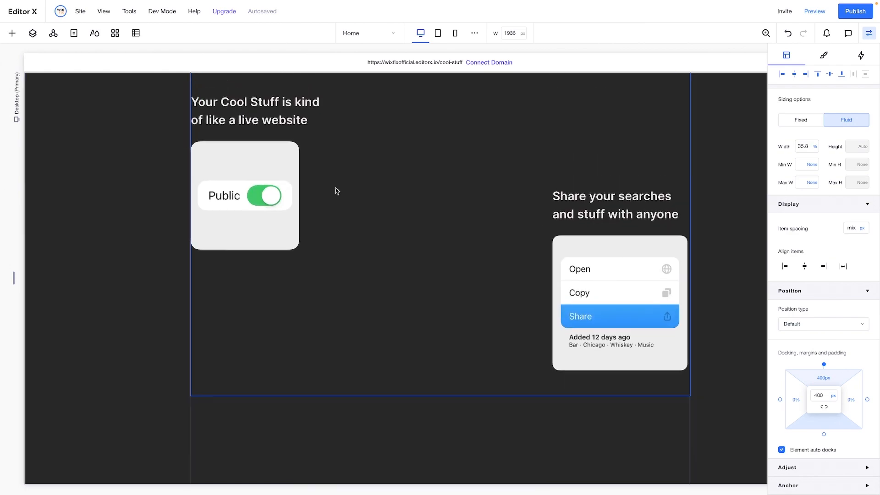
{"action": "scroll", "coordinate": [501, 148], "scroll_direction": "down", "scroll_amount": 2}
{"action": "scroll", "coordinate": [500, 147], "scroll_direction": "down", "scroll_amount": 7}
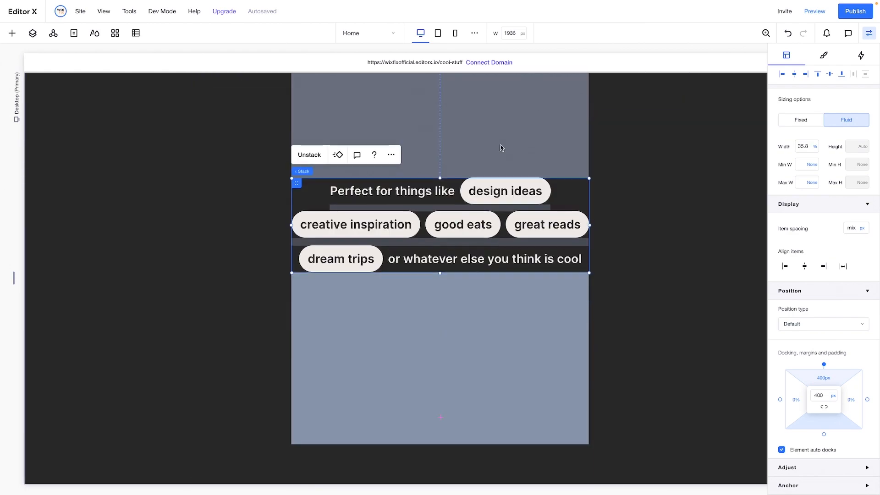
{"action": "scroll", "coordinate": [440, 155], "scroll_direction": "up", "scroll_amount": 3}
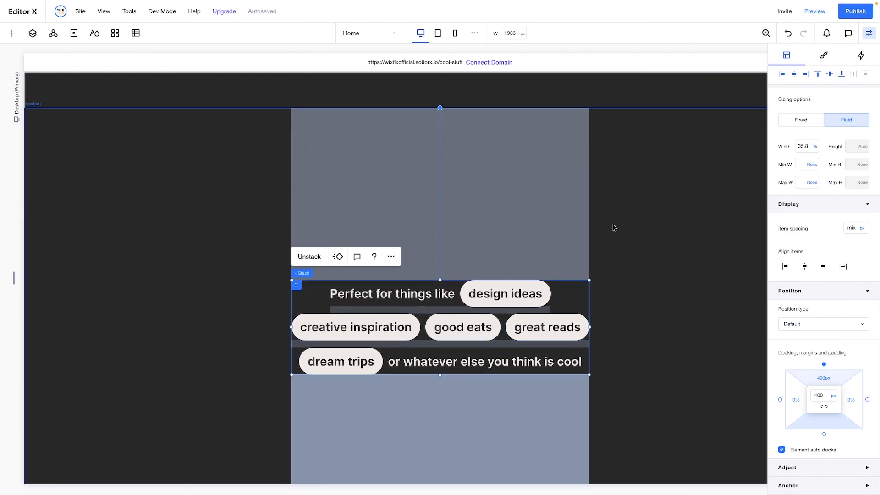
{"action": "left_click", "coordinate": [622, 227]}
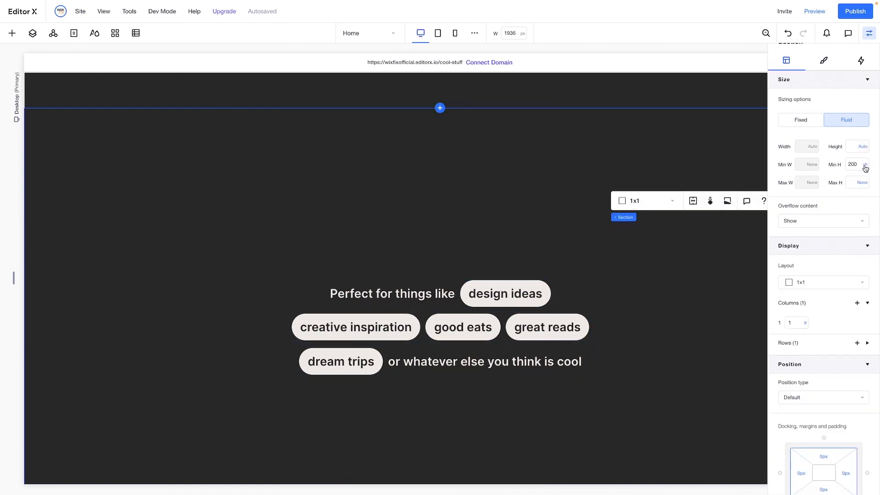
{"action": "left_click", "coordinate": [865, 165]}
{"action": "left_click", "coordinate": [830, 197]}
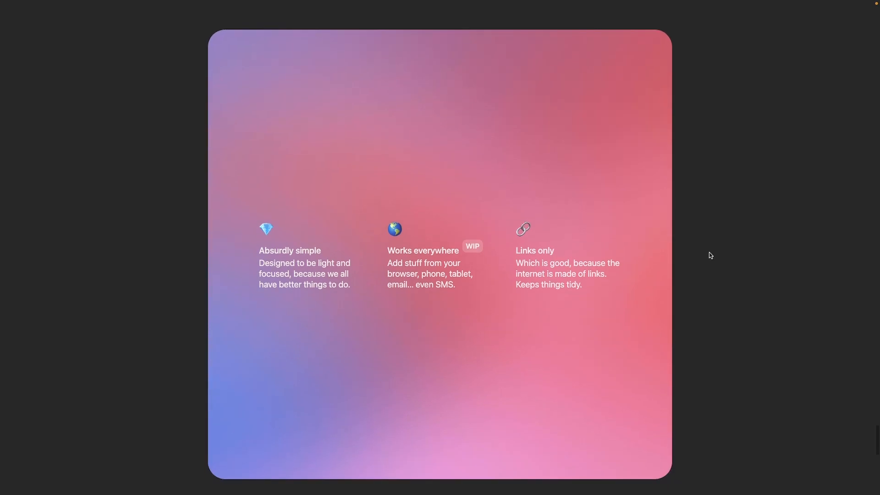
Review the gradient features card in the reference design and add a blank section between the "Perfect for things like" section and the footer
{"action": "scroll", "coordinate": [709, 252], "scroll_direction": "down", "scroll_amount": 2}
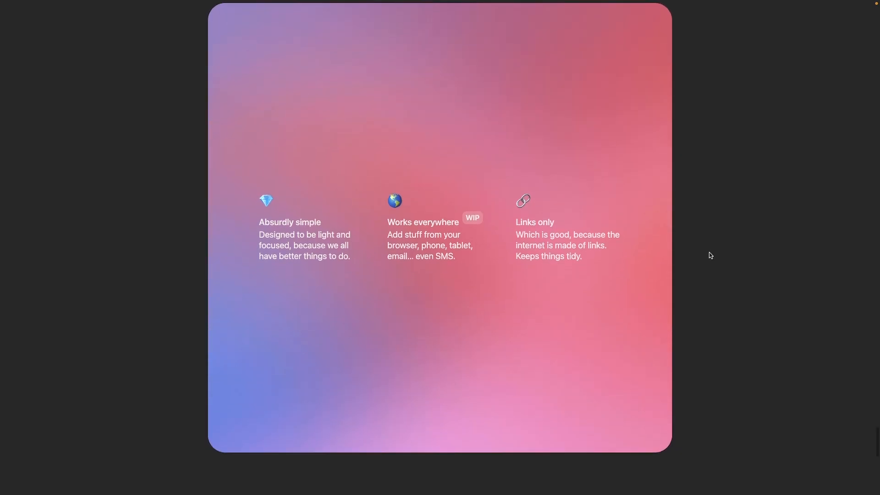
{"action": "scroll", "coordinate": [709, 253], "scroll_direction": "down", "scroll_amount": 5}
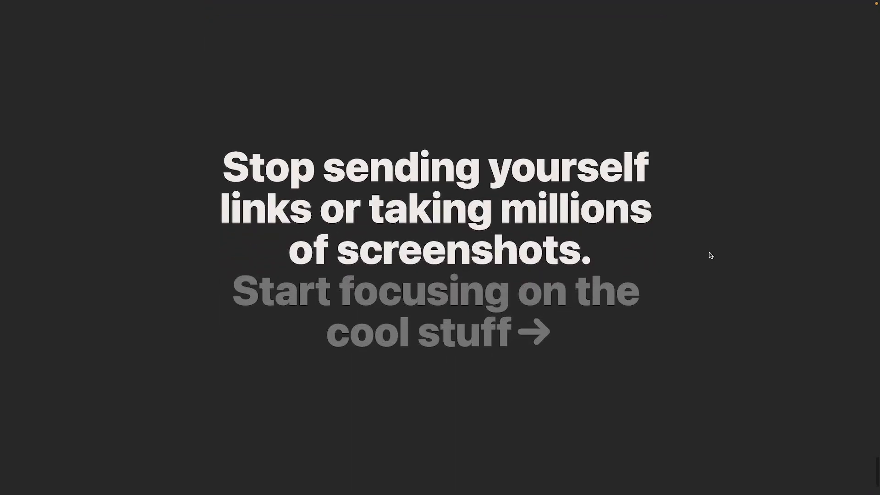
{"action": "scroll", "coordinate": [708, 255], "scroll_direction": "up", "scroll_amount": 7}
{"action": "scroll", "coordinate": [709, 255], "scroll_direction": "down", "scroll_amount": 6}
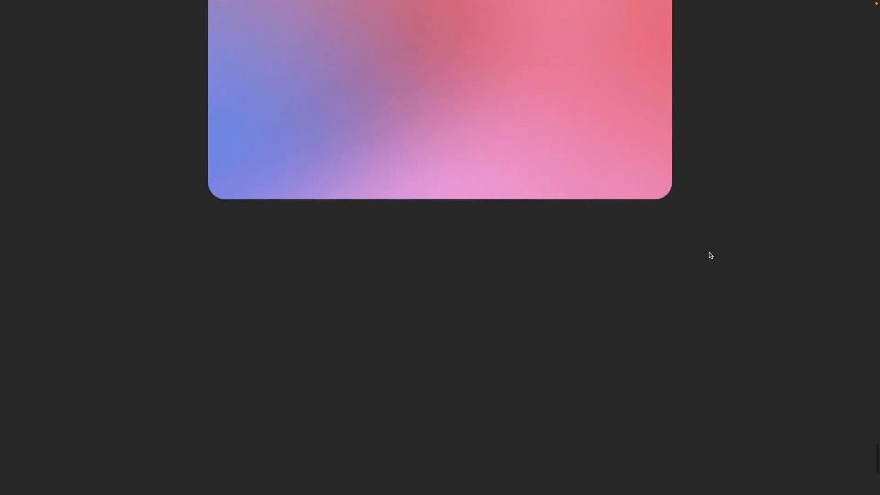
{"action": "scroll", "coordinate": [711, 255], "scroll_direction": "up", "scroll_amount": 9}
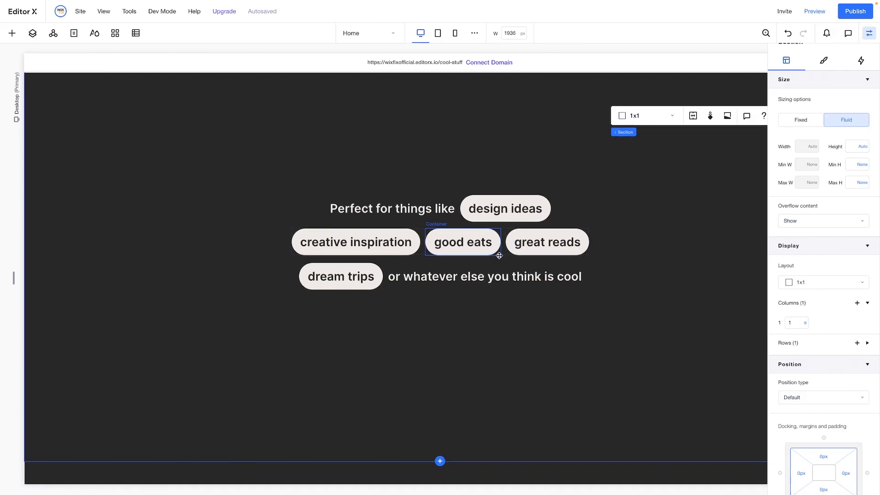
{"action": "scroll", "coordinate": [453, 404], "scroll_direction": "down", "scroll_amount": 3}
{"action": "left_click", "coordinate": [440, 395]}
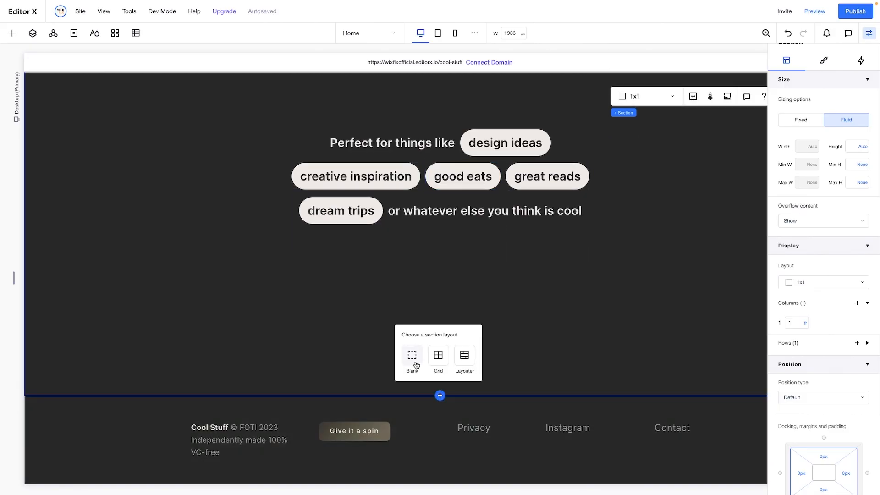
{"action": "left_click", "coordinate": [412, 355]}
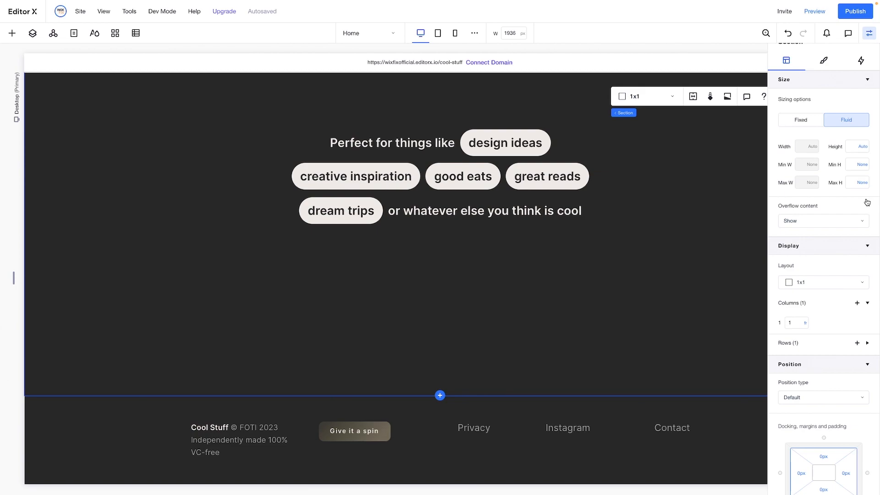
Set the new section's minimum height to 100 vh and its background to the darkest theme colour, #1C1C1C
{"action": "left_click", "coordinate": [855, 166]}
{"action": "type", "text": "100"}
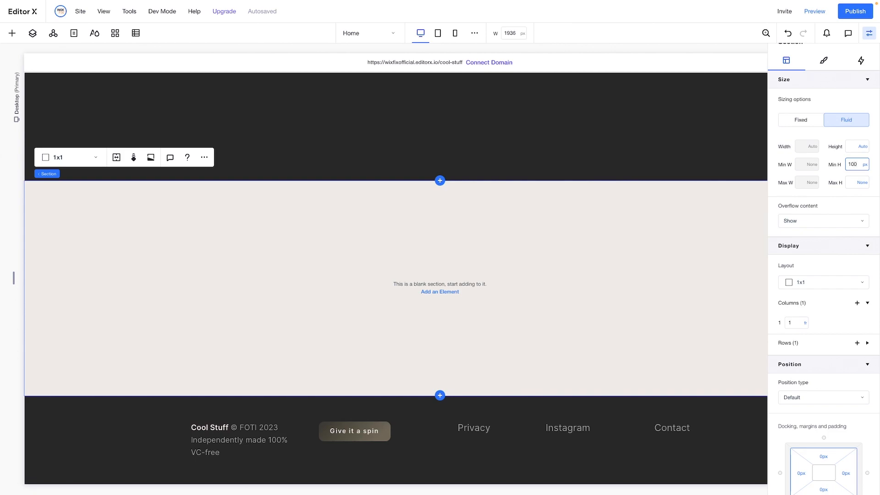
{"action": "type", "text": "vh"}
{"action": "key", "text": "Return"}
{"action": "left_click", "coordinate": [824, 60]}
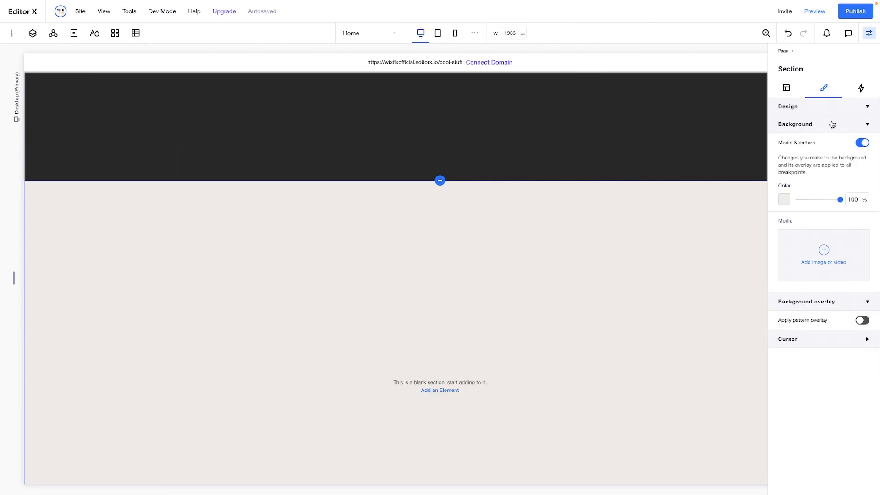
{"action": "left_click", "coordinate": [784, 201]}
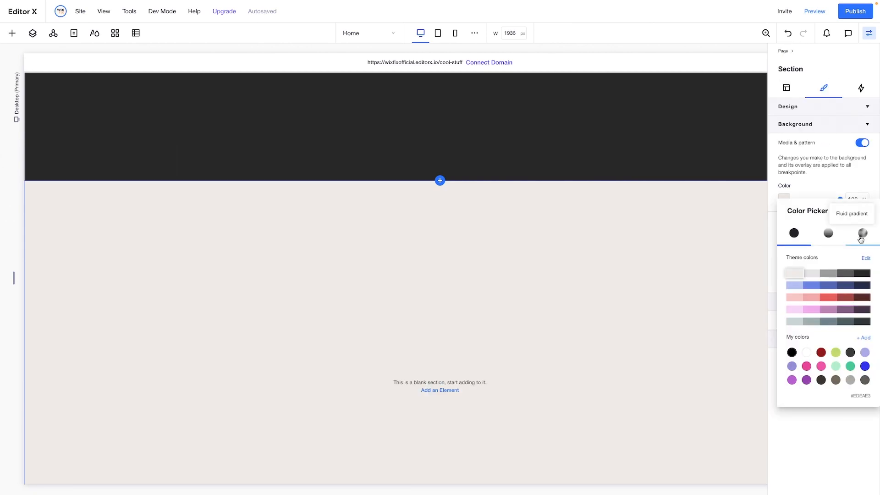
{"action": "left_click", "coordinate": [862, 274]}
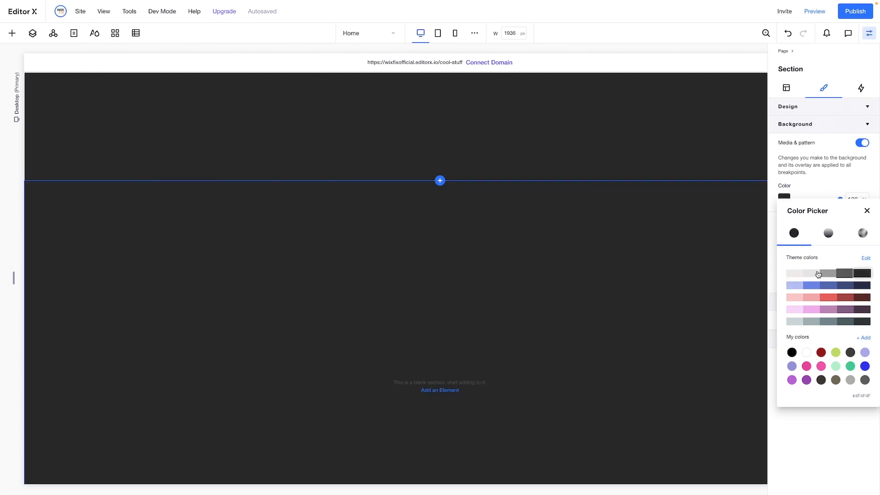
Add a container to the new dark section and set its background opacity to 0%
{"action": "left_click", "coordinate": [12, 34]}
{"action": "left_click", "coordinate": [13, 34]}
{"action": "left_click_drag", "start_coordinate": [139, 204], "coordinate": [434, 309]}
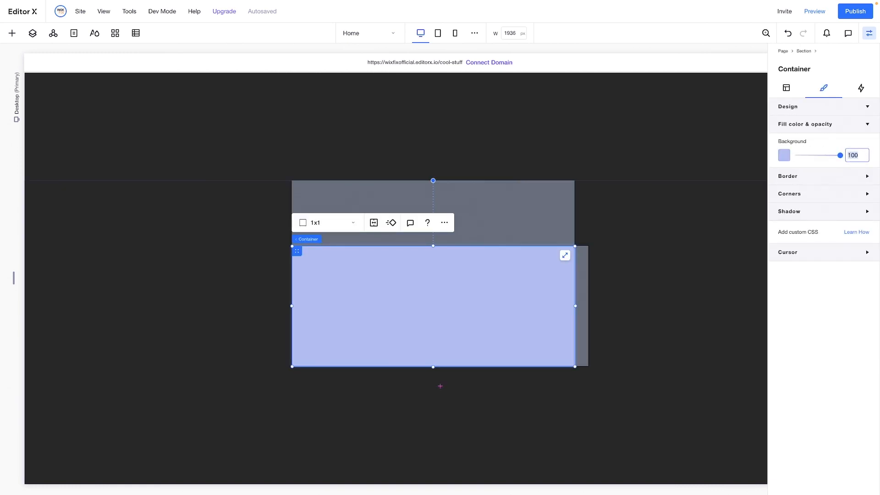
{"action": "type", "text": "0"}
Set the container's width to 60% and its minimum height to 80 vh
{"action": "left_click", "coordinate": [786, 88]}
{"action": "left_click", "coordinate": [805, 191]}
{"action": "key", "text": "Return"}
{"action": "left_click", "coordinate": [856, 211]}
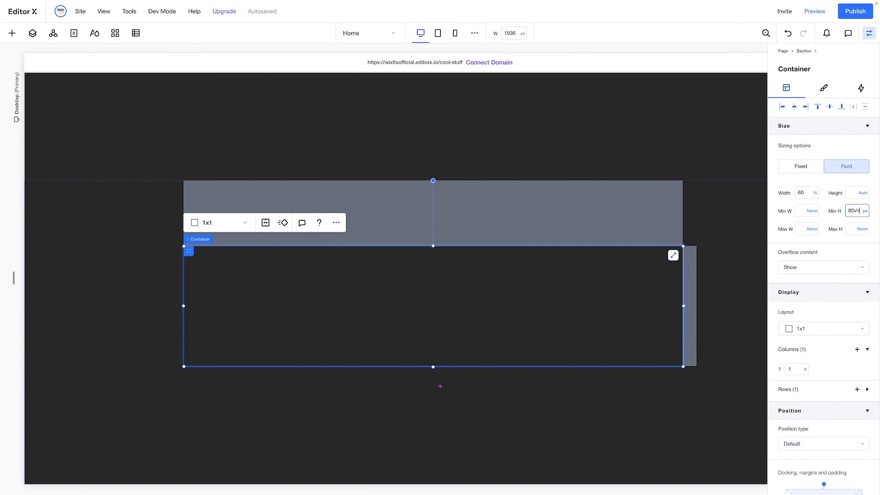
{"action": "type", "text": "80vh"}
{"action": "key", "text": "Return"}
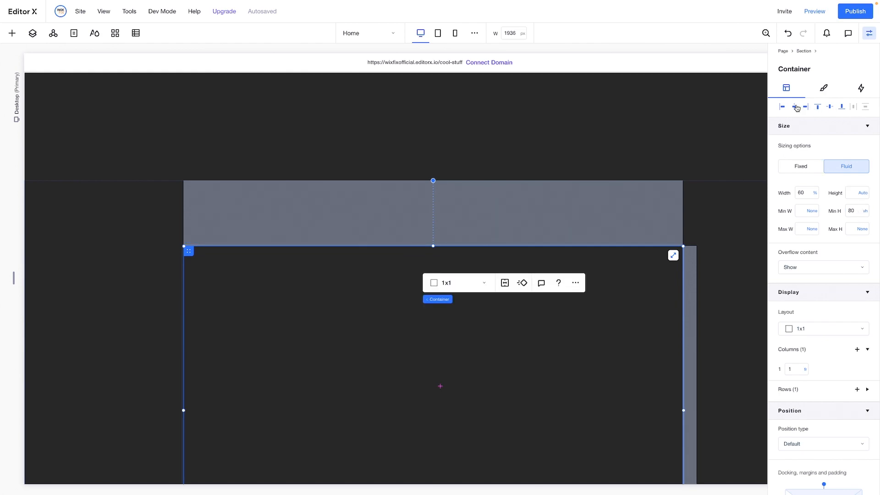
Centre the container horizontally and align it to the top edge of the section
{"action": "left_click", "coordinate": [796, 107]}
{"action": "left_click", "coordinate": [817, 109]}
{"action": "scroll", "coordinate": [569, 227], "scroll_direction": "down", "scroll_amount": 1}
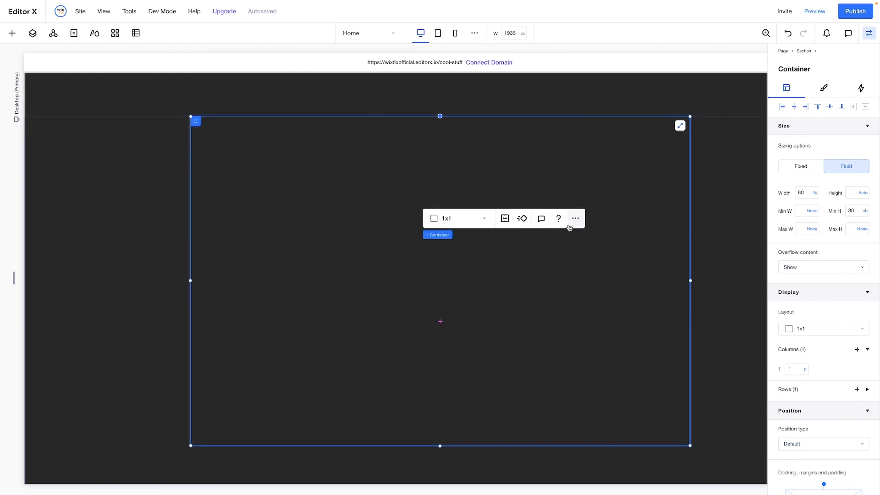
Insert the image "features bg.webp" from the site files onto the page
{"action": "left_click", "coordinate": [11, 33]}
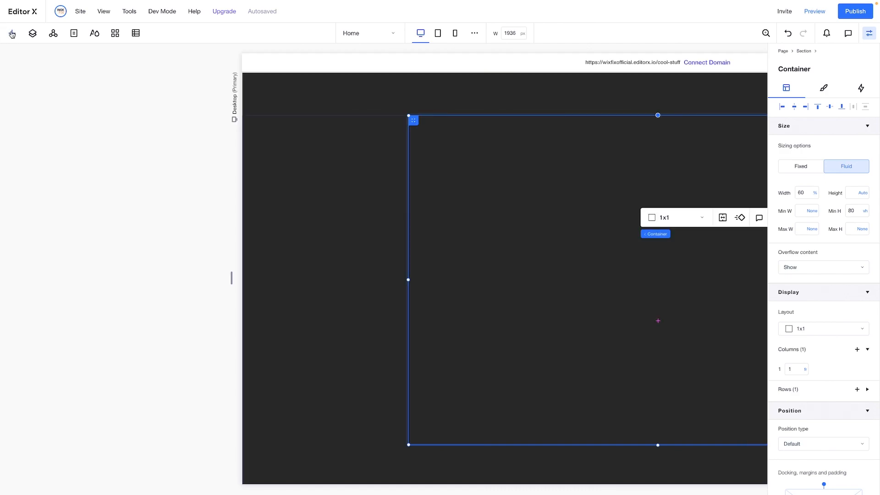
{"action": "left_click", "coordinate": [28, 193]}
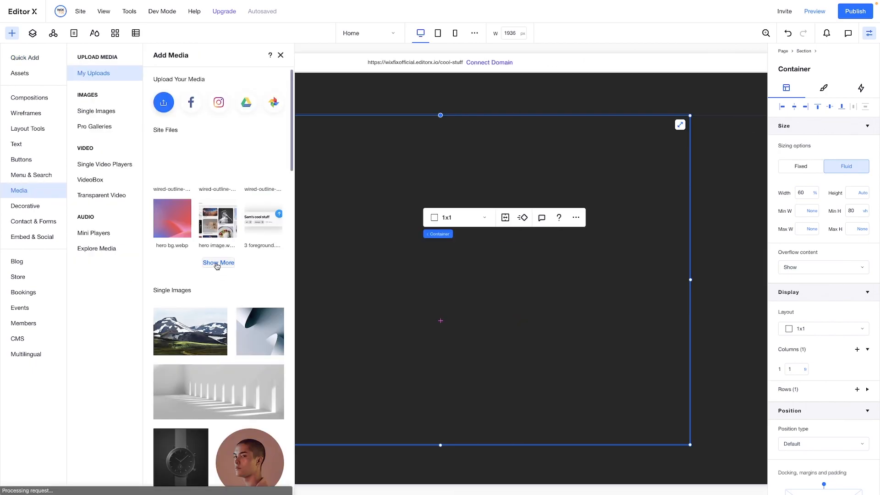
{"action": "left_click", "coordinate": [218, 262]}
{"action": "scroll", "coordinate": [588, 294], "scroll_direction": "down", "scroll_amount": 1}
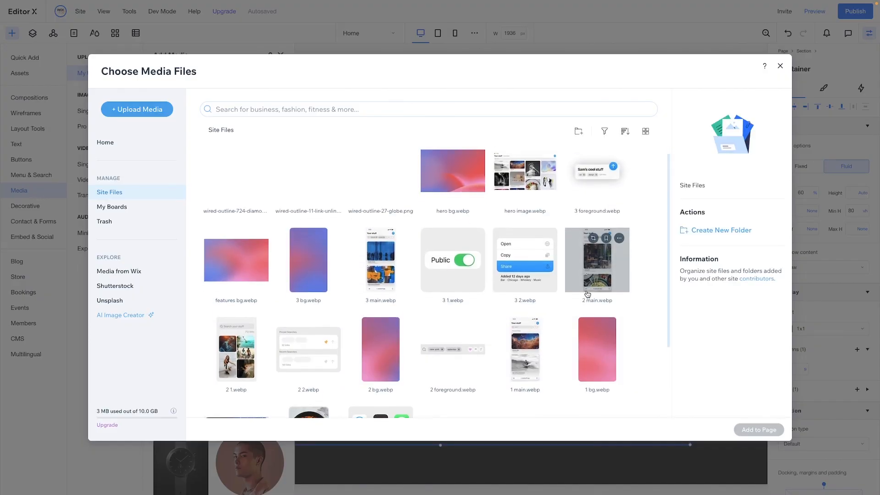
{"action": "left_click", "coordinate": [239, 247]}
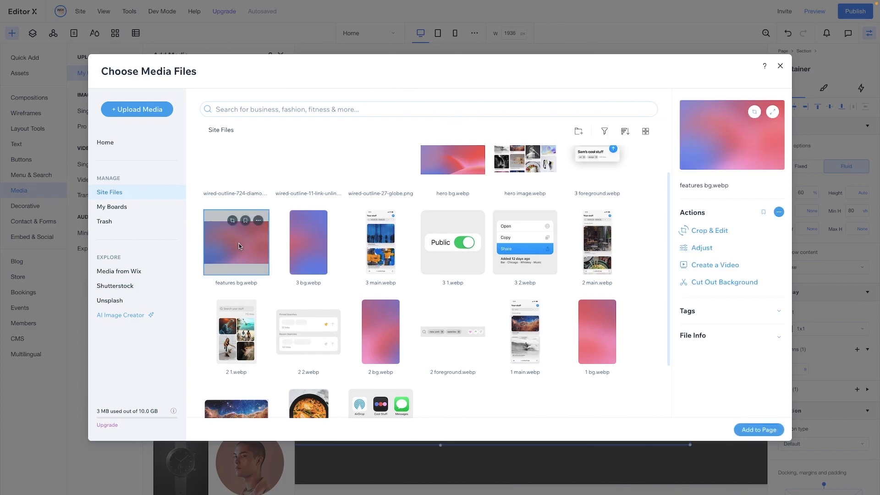
{"action": "double_click", "coordinate": [239, 247]}
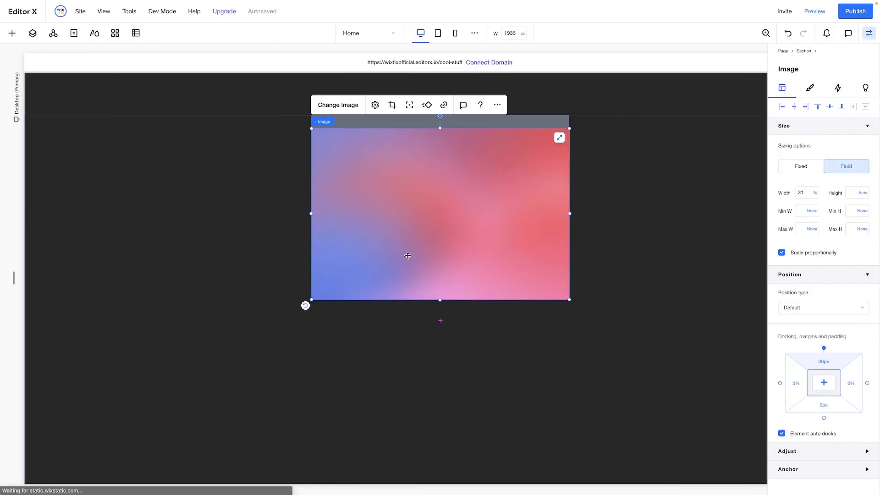
Move the gradient image into the transparent container and stretch it to fill the container
{"action": "left_click_drag", "start_coordinate": [423, 302], "coordinate": [414, 299]}
{"action": "left_click_drag", "start_coordinate": [571, 252], "coordinate": [571, 250]}
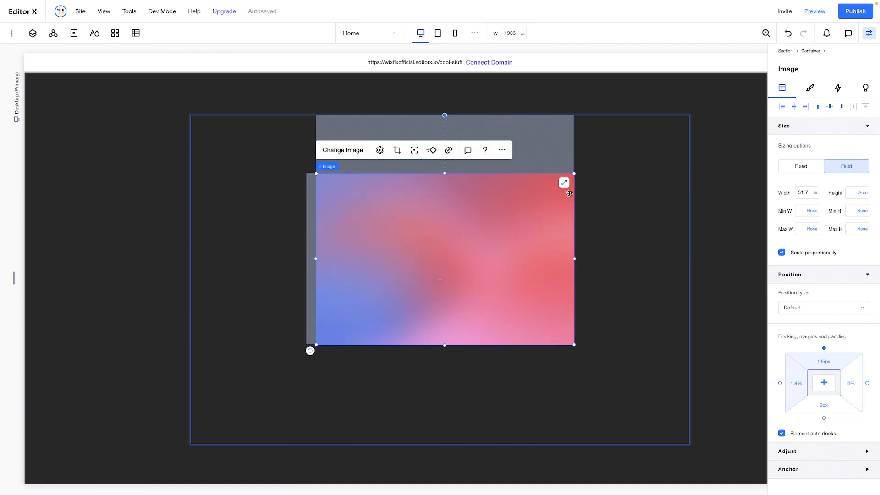
{"action": "left_click", "coordinate": [564, 183]}
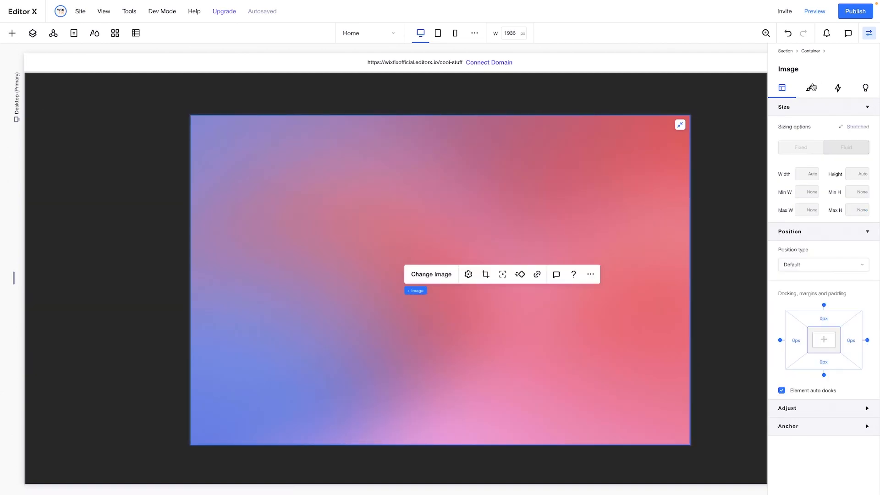
Round all corners of the gradient image to a 24 px radius
{"action": "left_click", "coordinate": [812, 87]}
{"action": "left_click", "coordinate": [791, 236]}
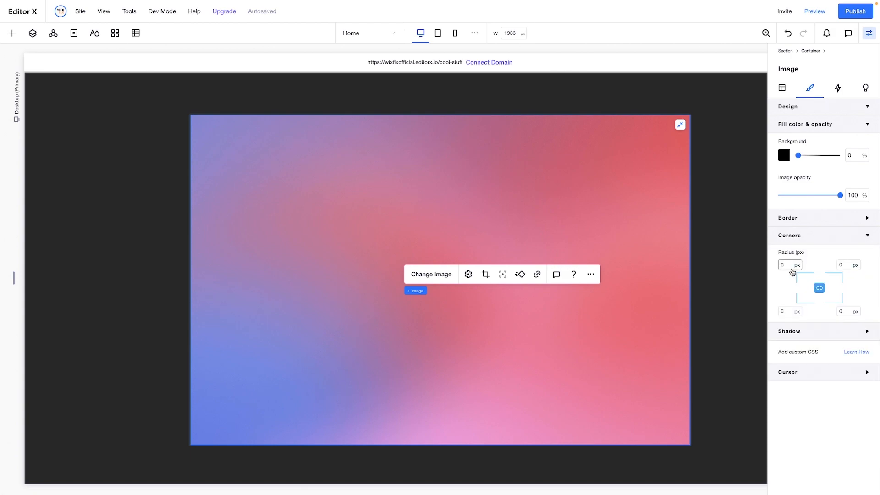
{"action": "key", "text": "Return"}
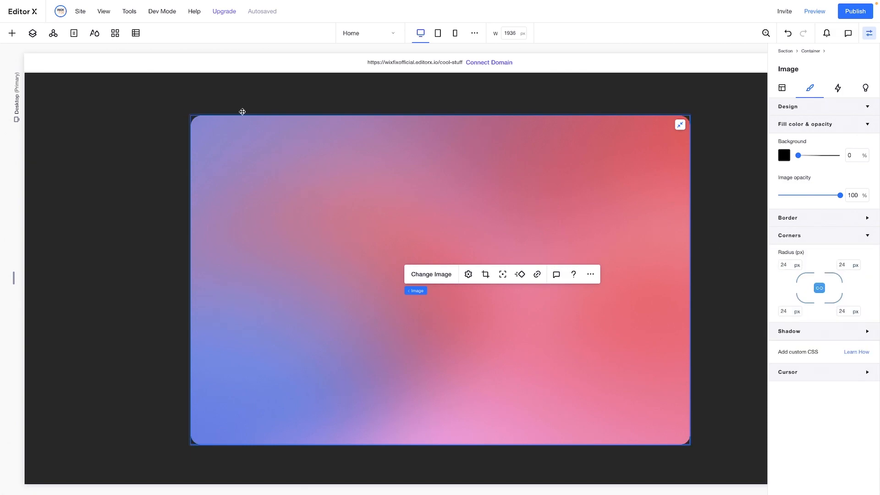
Add a new container on top of the gradient image, inside the outer container
{"action": "left_click", "coordinate": [13, 34]}
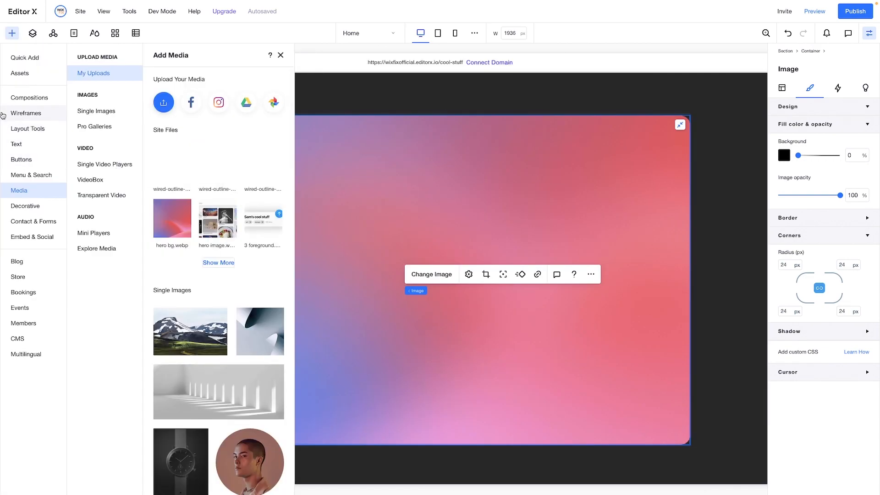
{"action": "left_click", "coordinate": [23, 58]}
{"action": "left_click_drag", "start_coordinate": [153, 213], "coordinate": [381, 287]}
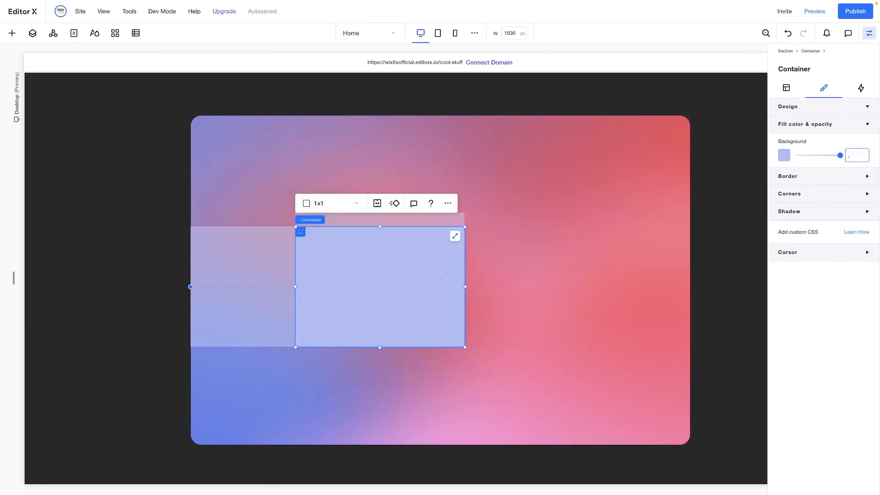
Make the new container's background fully transparent at 0% opacity and set its width to 90%
{"action": "type", "text": "0"}
{"action": "key", "text": "Return"}
{"action": "left_click", "coordinate": [785, 88]}
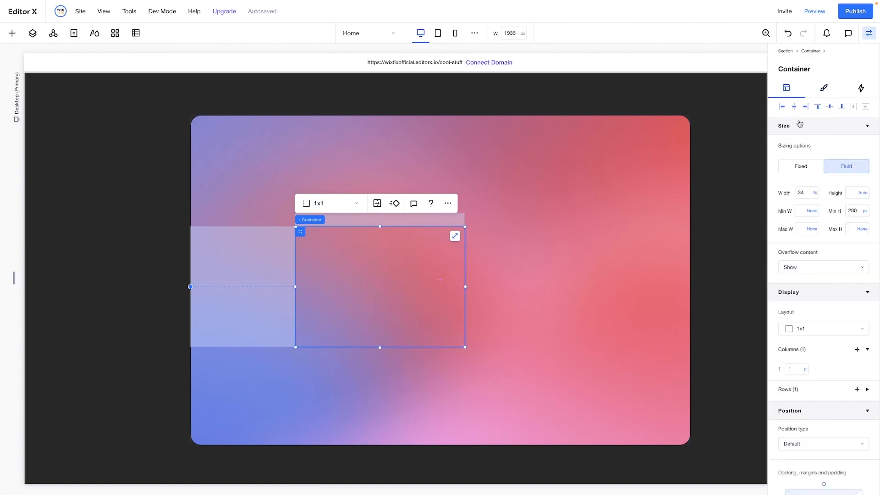
{"action": "left_click", "coordinate": [805, 193]}
{"action": "key", "text": "Return"}
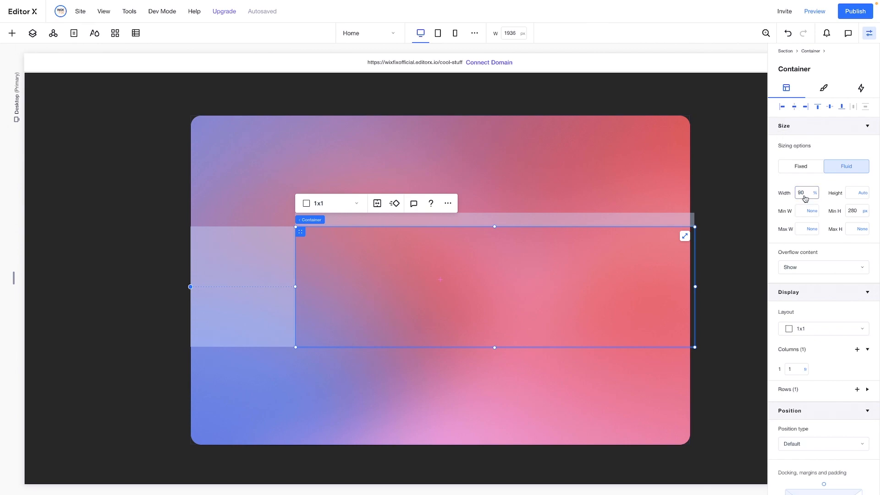
{"action": "key", "text": "Return"}
Center the container on the gradient image and divide it into a 3x1 grid with a 40 px column gap
{"action": "scroll", "coordinate": [827, 332], "scroll_direction": "down", "scroll_amount": 3}
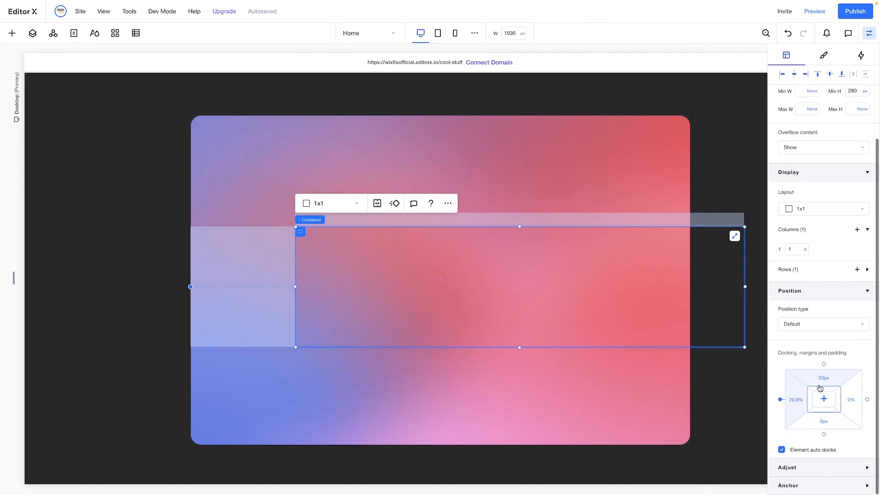
{"action": "left_click", "coordinate": [821, 402]}
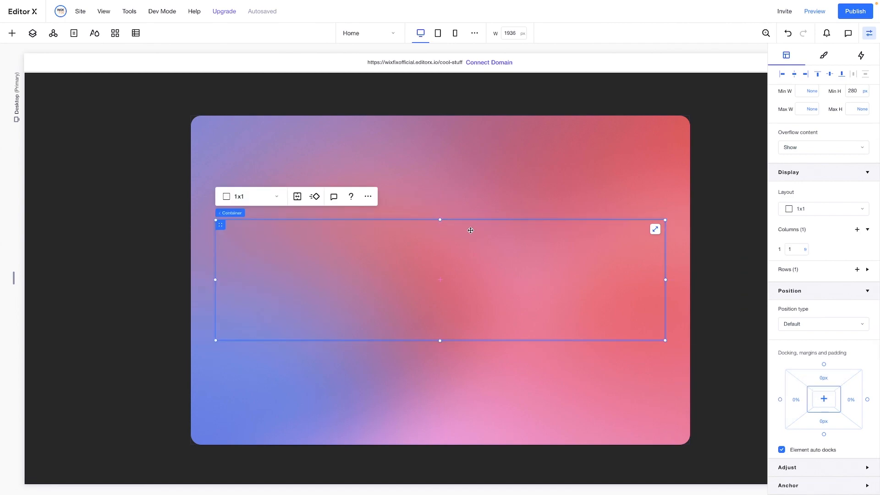
{"action": "left_click", "coordinate": [272, 200]}
{"action": "left_click", "coordinate": [259, 229]}
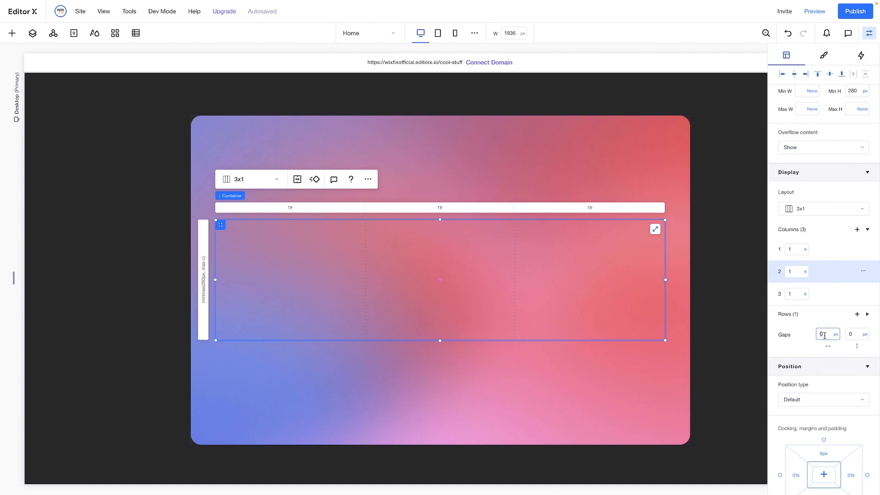
{"action": "key", "text": "Return"}
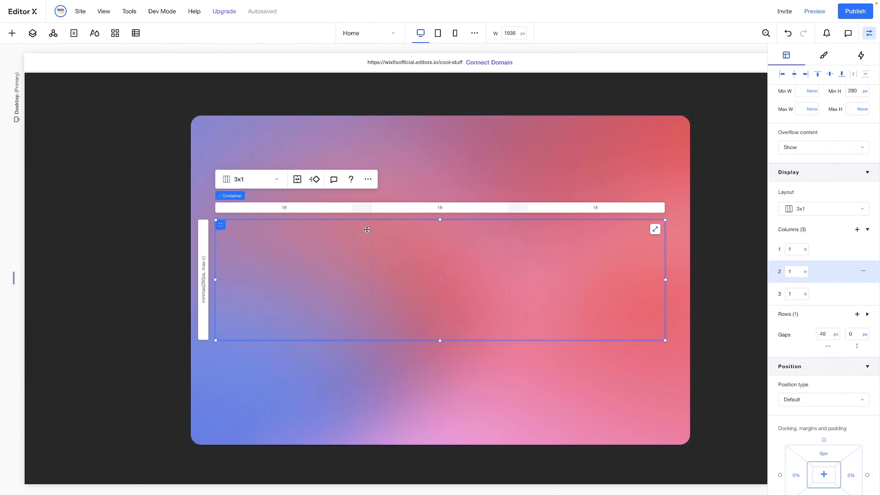
Insert the white diamond outline icon from the site files onto the gradient card
{"action": "left_click", "coordinate": [12, 33]}
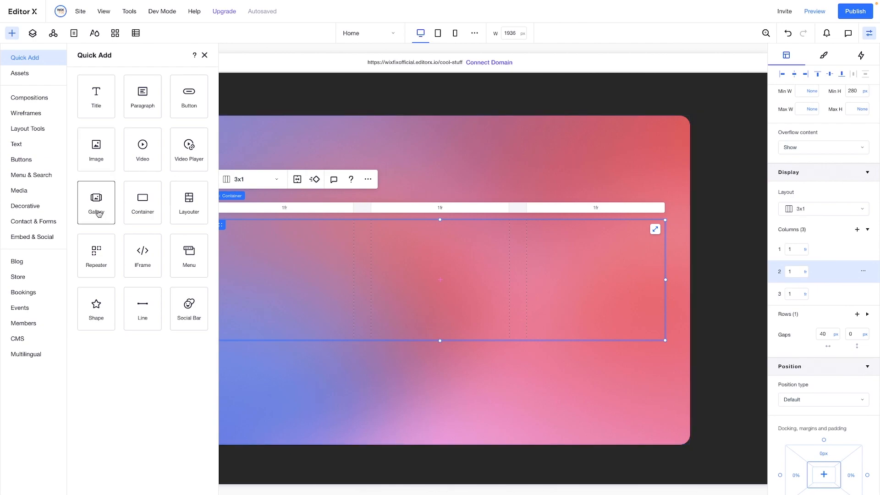
{"action": "left_click", "coordinate": [30, 193]}
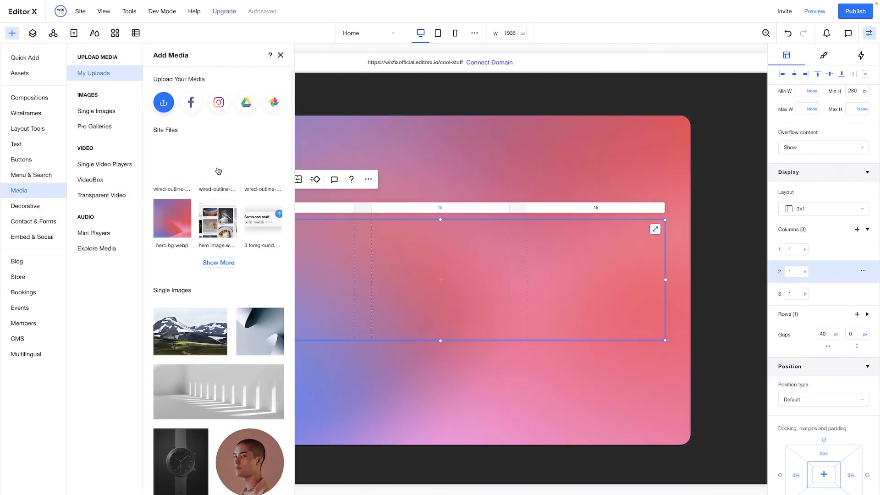
{"action": "mouse_move", "coordinate": [166, 175]}
{"action": "left_click_drag", "start_coordinate": [166, 174], "coordinate": [383, 255]}
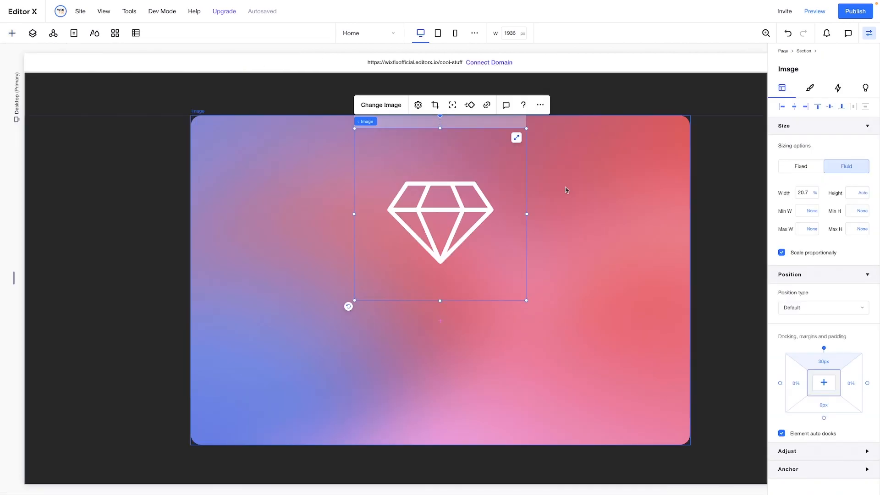
Shrink the diamond icon to about 16% width and align it to the top left of the first grid column
{"action": "left_click_drag", "start_coordinate": [526, 128], "coordinate": [382, 271]}
{"action": "mouse_move", "coordinate": [303, 282]}
{"action": "left_mouse_down"}
{"action": "mouse_move", "coordinate": [296, 275]}
{"action": "mouse_move", "coordinate": [322, 297]}
{"action": "mouse_move", "coordinate": [292, 272]}
{"action": "left_mouse_up"}
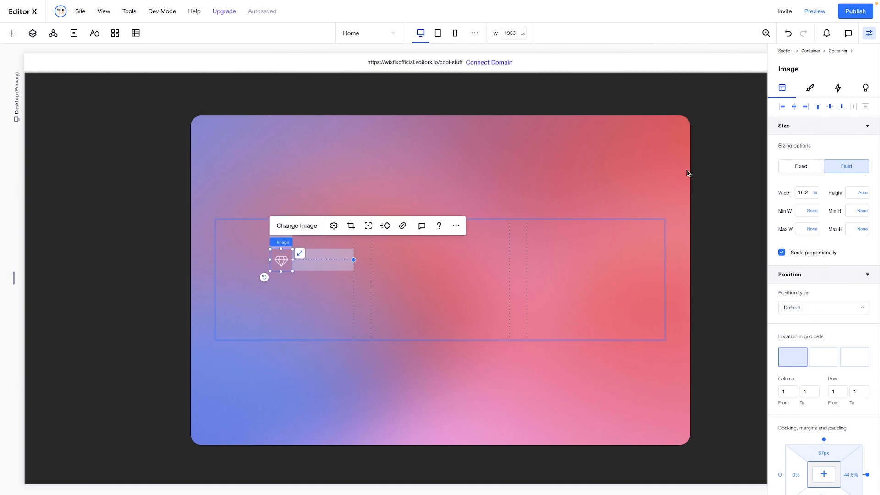
{"action": "left_click", "coordinate": [782, 108]}
{"action": "left_click", "coordinate": [818, 106]}
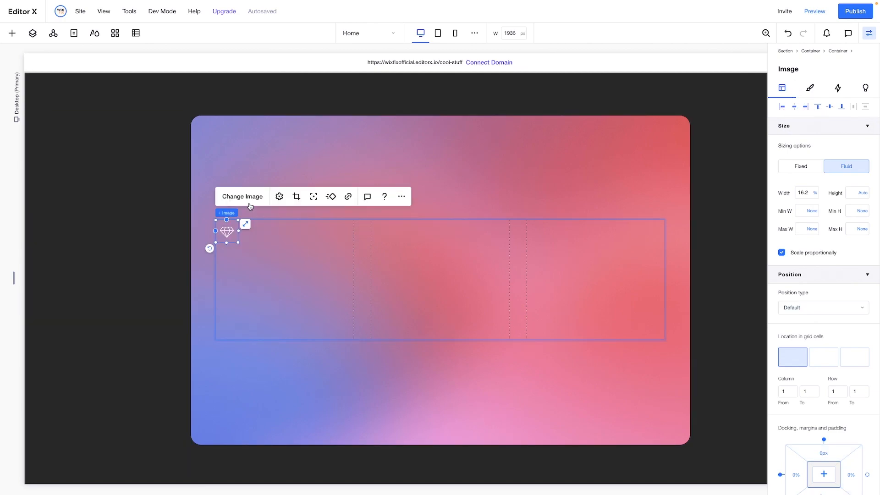
Add a paragraph text element below the diamond icon in the first grid column
{"action": "left_click", "coordinate": [11, 34]}
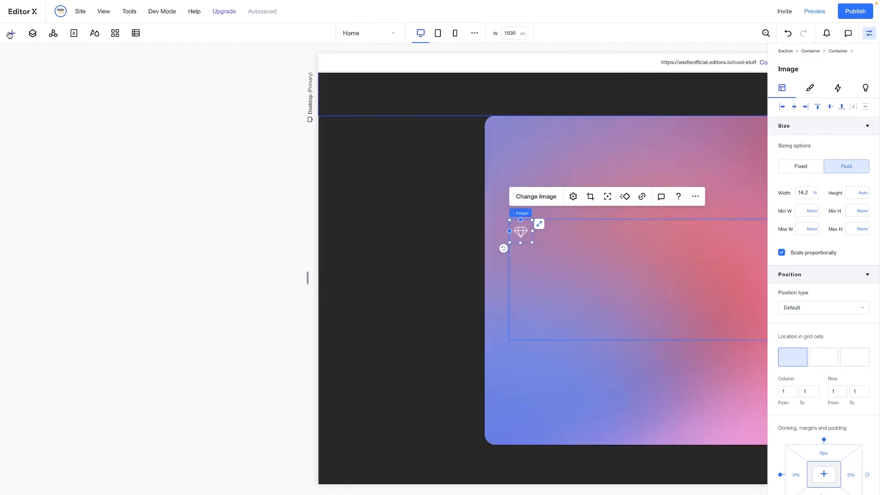
{"action": "left_click", "coordinate": [23, 60]}
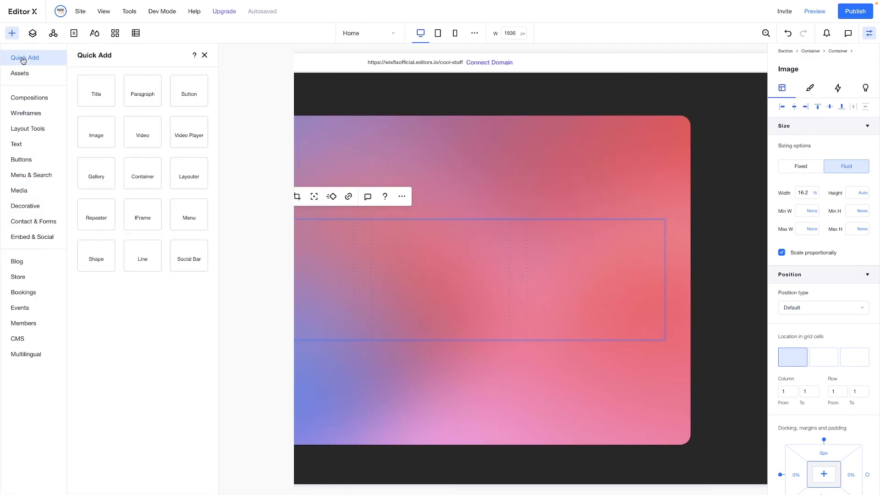
{"action": "left_click_drag", "start_coordinate": [277, 286], "coordinate": [282, 296]}
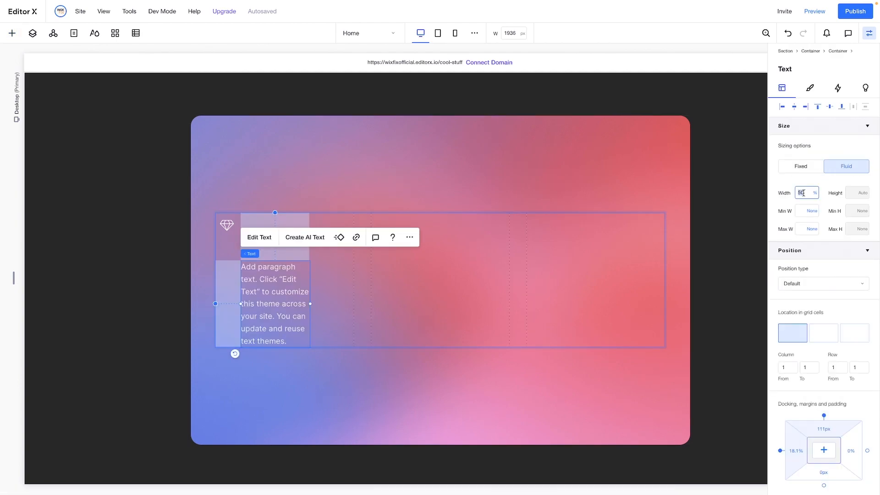
Make the text 100% wide, left-aligned below the icon, reading "Absurdly simple" over "Designed to be light and focused, because we all have better things to do."
{"action": "key", "text": "Return"}
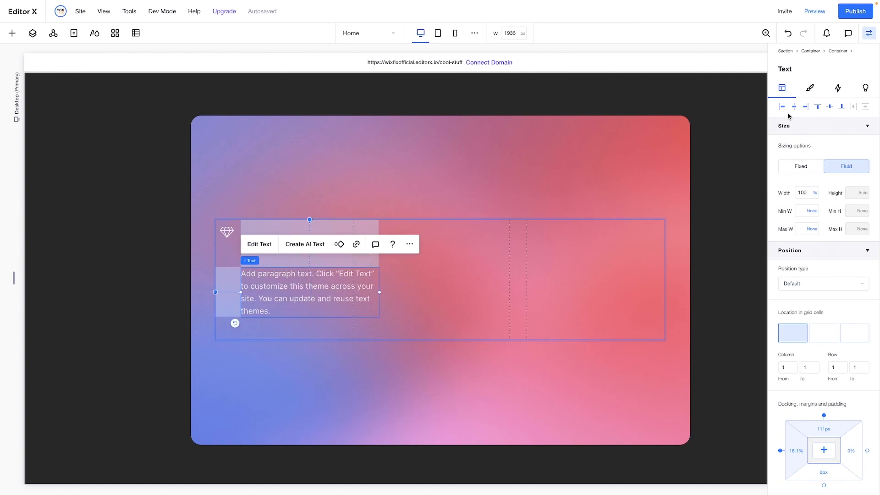
{"action": "left_click", "coordinate": [782, 108]}
{"action": "left_click_drag", "start_coordinate": [270, 282], "coordinate": [273, 264]}
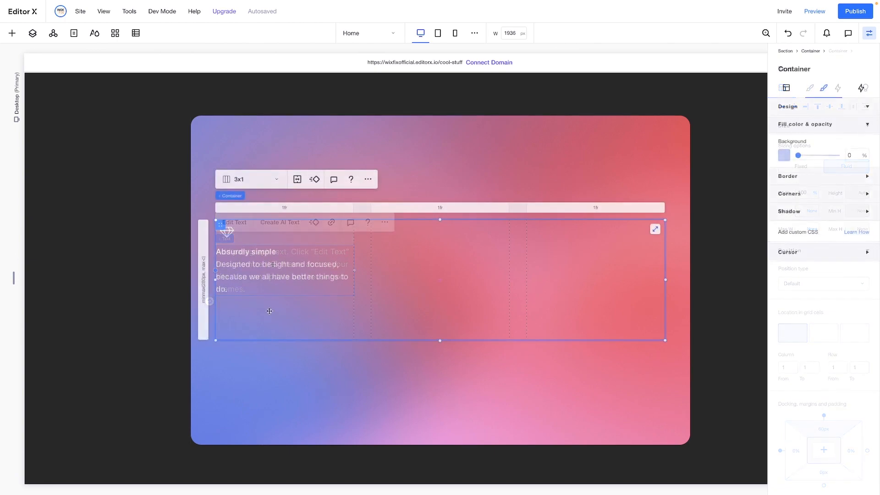
Set the diamond icon's left margin to -12 px
{"action": "left_click", "coordinate": [230, 231]}
{"action": "left_click", "coordinate": [781, 90]}
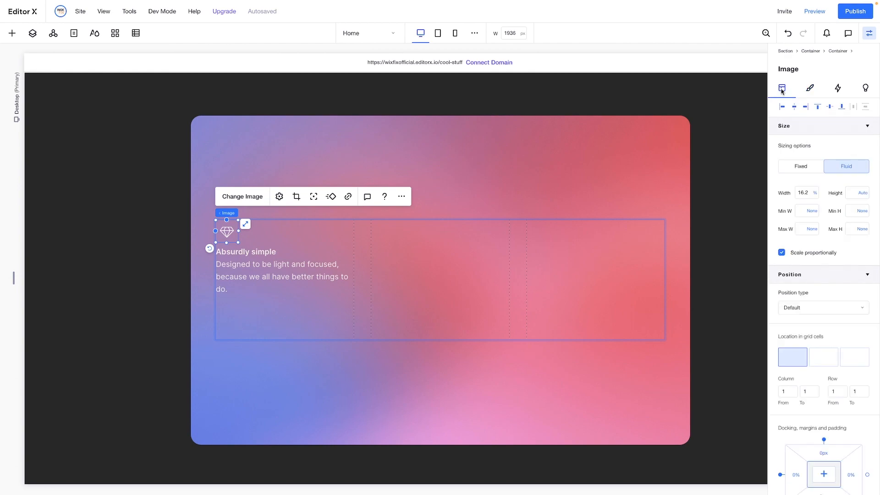
{"action": "scroll", "coordinate": [796, 396], "scroll_direction": "down", "scroll_amount": 2}
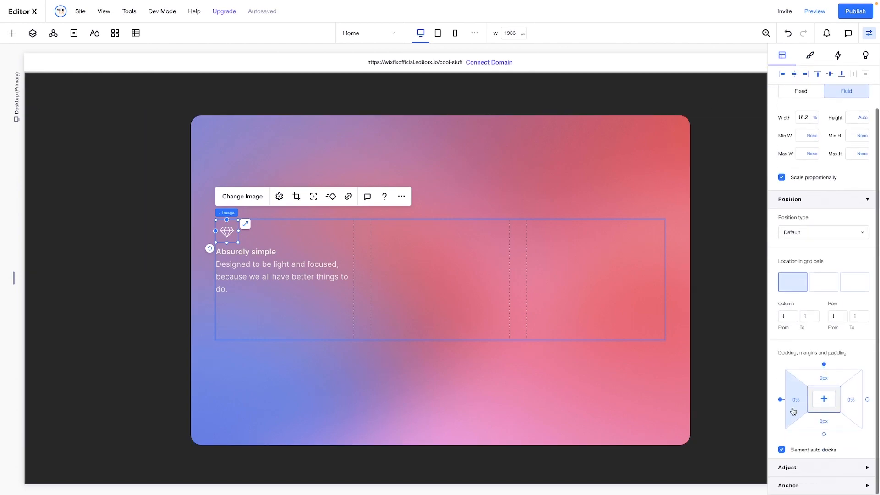
{"action": "left_click", "coordinate": [794, 406]}
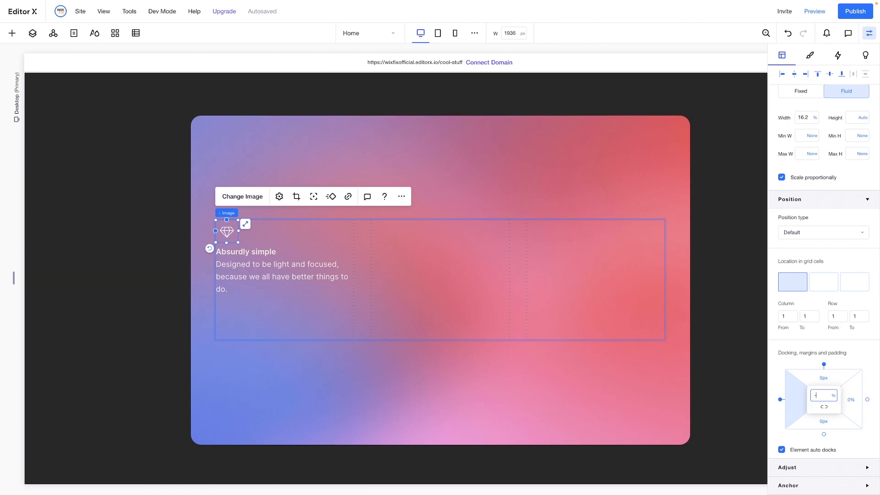
{"action": "type", "text": "-12px"}
{"action": "key", "text": "Return"}
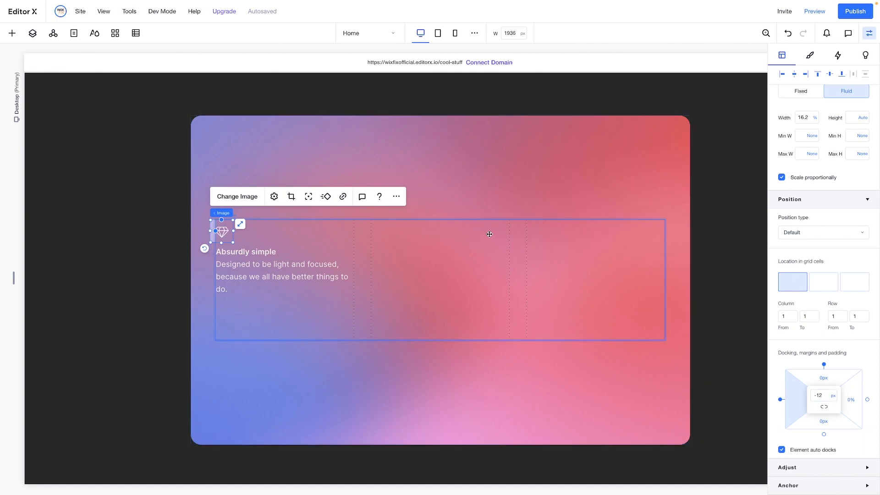
{"action": "left_click", "coordinate": [492, 192]}
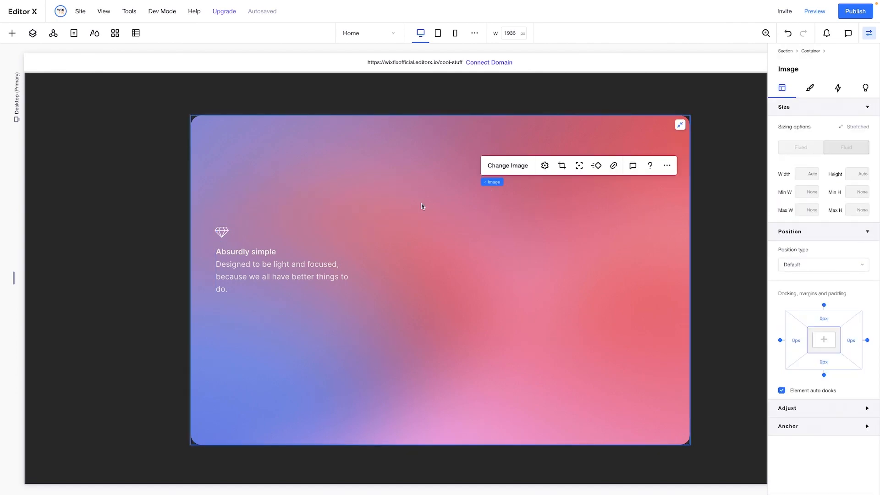
Make the diamond icon's left margin slightly less negative so the diamond lines up with the text below it
{"action": "left_click", "coordinate": [222, 234]}
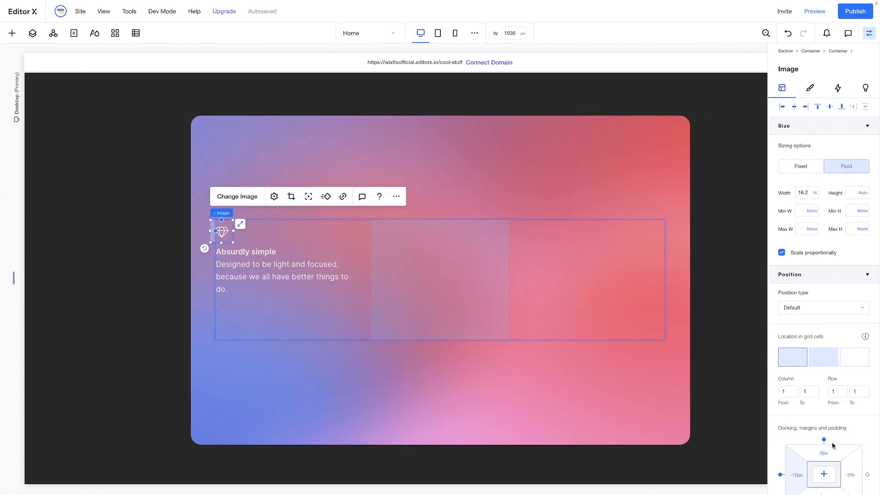
{"action": "scroll", "coordinate": [822, 442], "scroll_direction": "down", "scroll_amount": 2}
{"action": "left_click", "coordinate": [800, 406]}
{"action": "key", "text": "BackSpace"}
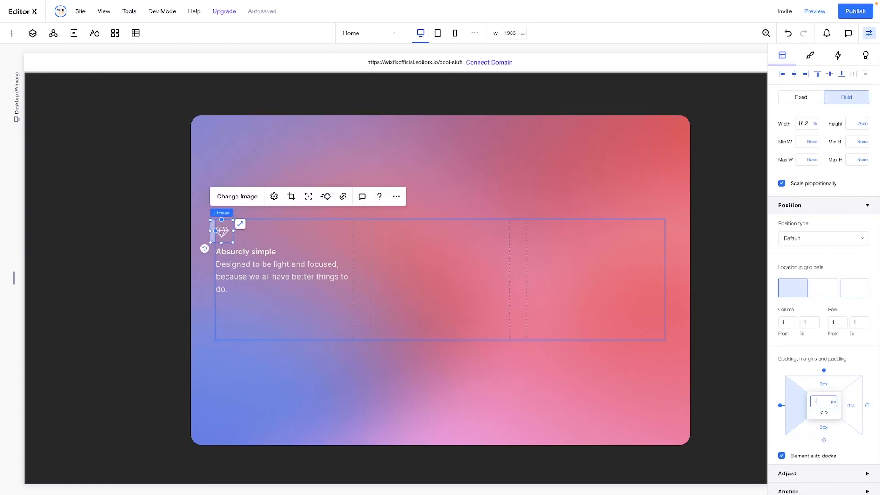
{"action": "key", "text": "Return"}
{"action": "left_click", "coordinate": [428, 185]}
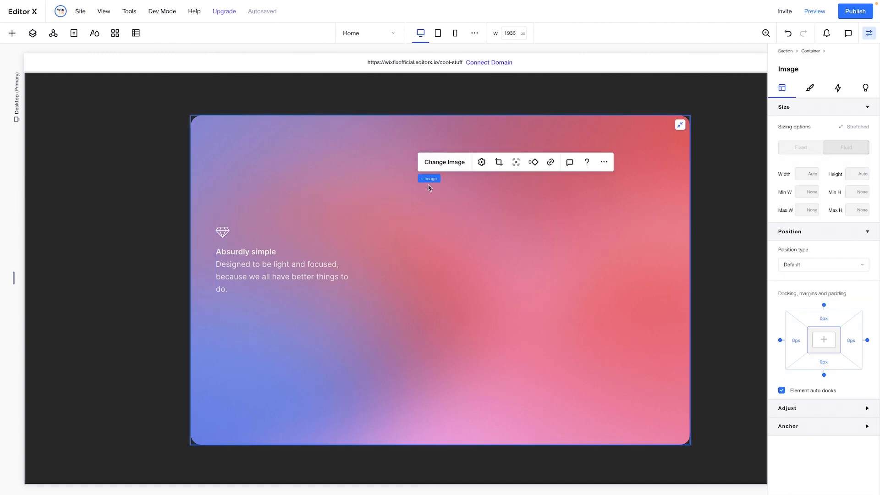
Group the diamond icon and the "Absurdly simple" text together into a stack
{"action": "left_click", "coordinate": [237, 242]}
{"action": "left_click", "coordinate": [227, 235]}
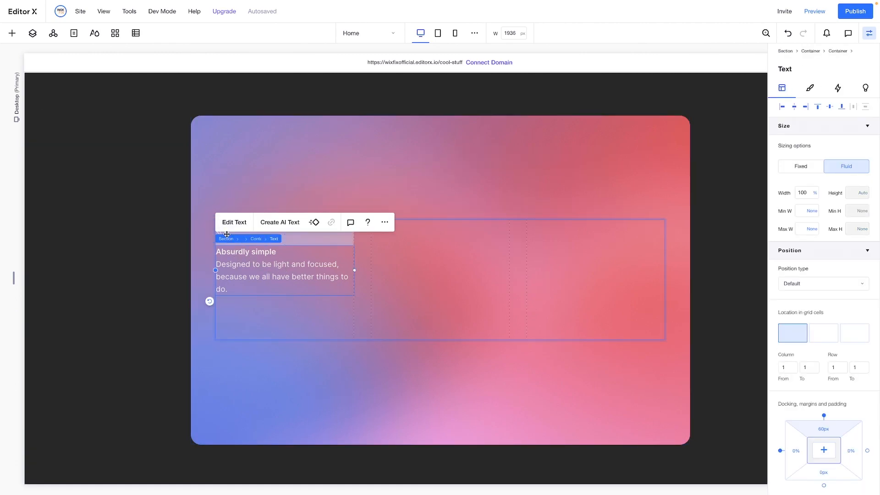
{"action": "left_click", "coordinate": [226, 233], "text": "shift"}
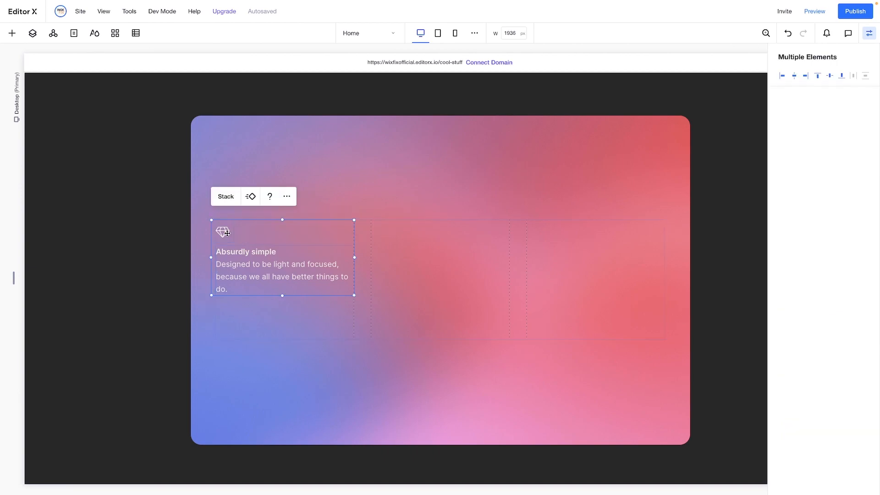
{"action": "left_click", "coordinate": [226, 196]}
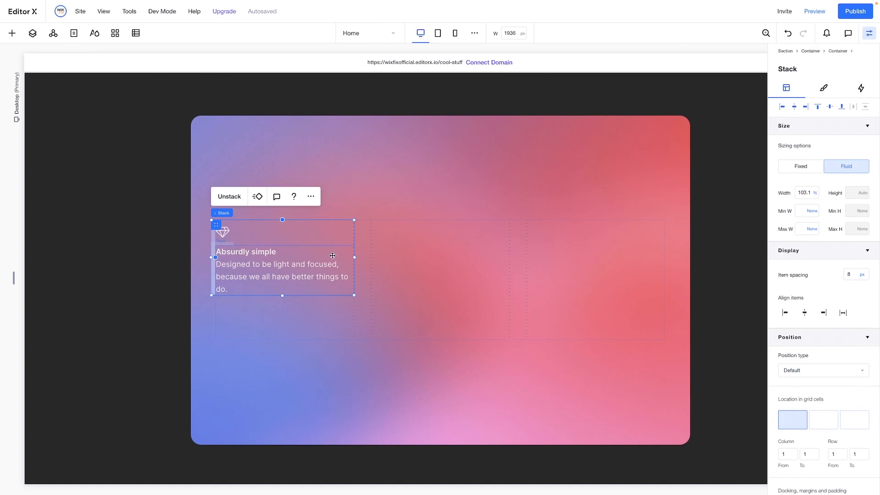
Duplicate the icon-and-text stack and place the copy in the second grid column only
{"action": "left_click", "coordinate": [412, 267]}
{"action": "left_click_drag", "start_coordinate": [412, 266], "coordinate": [479, 269]}
{"action": "left_click_drag", "start_coordinate": [713, 267], "coordinate": [713, 267]}
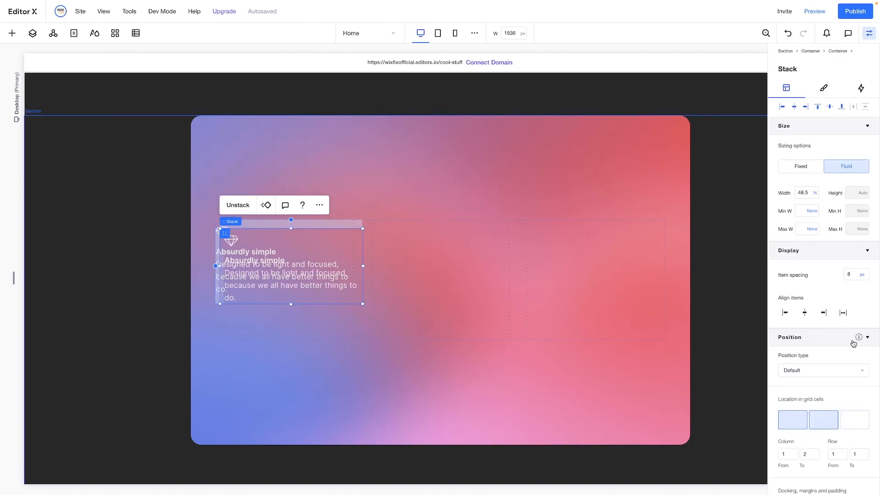
{"action": "left_click", "coordinate": [825, 420]}
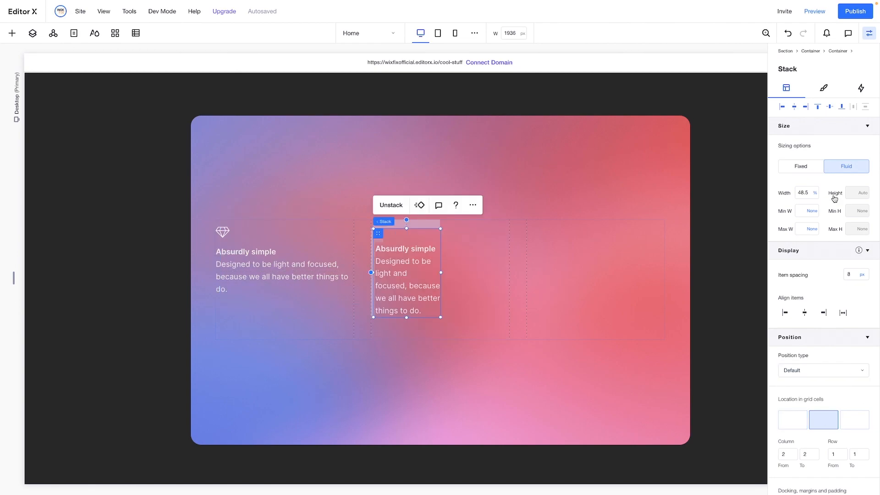
Align the copied stack to the top left of its grid cell and set its width to 100%
{"action": "left_click", "coordinate": [782, 107]}
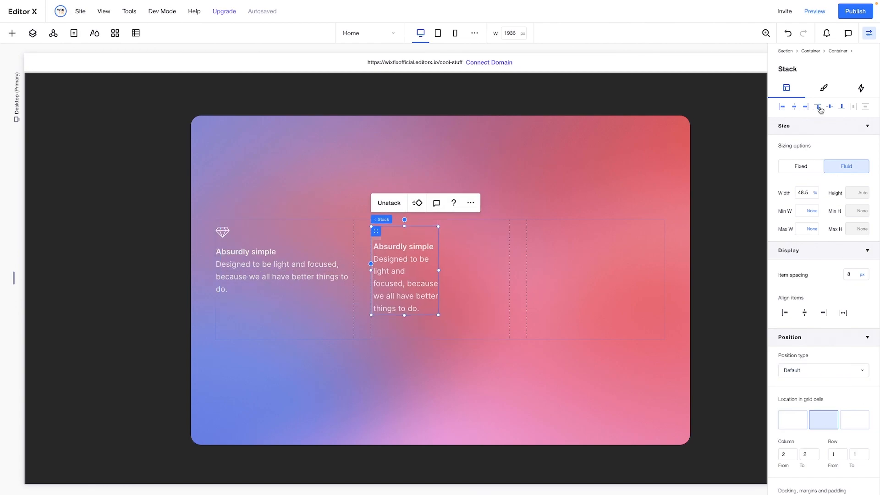
{"action": "left_click", "coordinate": [809, 194]}
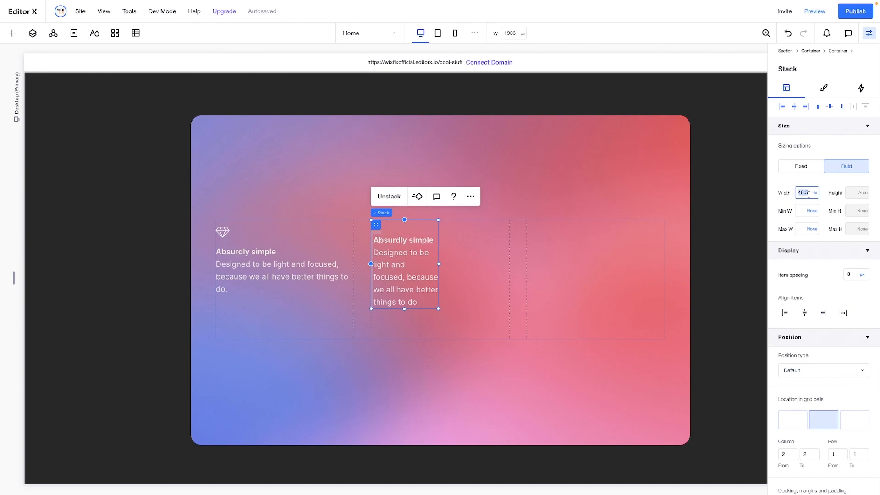
{"action": "type", "text": "100"}
{"action": "key", "text": "Return"}
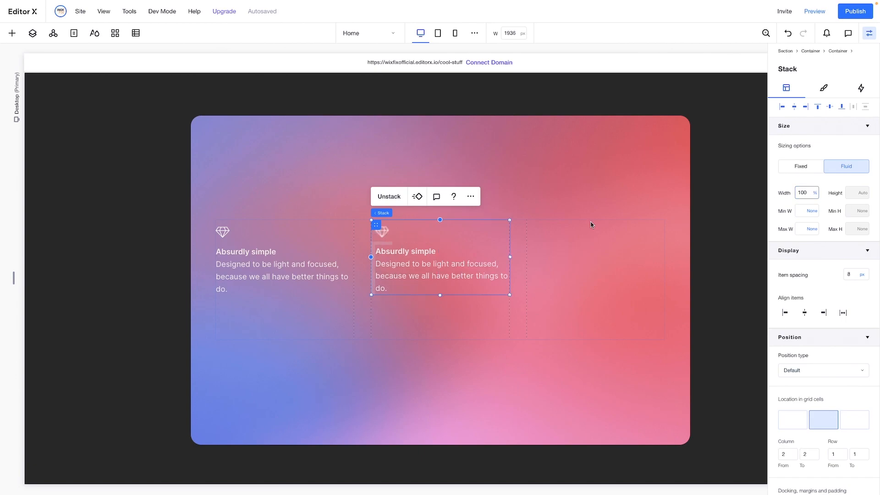
Replace the diamond icon in the second column with "wired-outline-27-globe.png" from the site files
{"action": "left_click", "coordinate": [385, 234]}
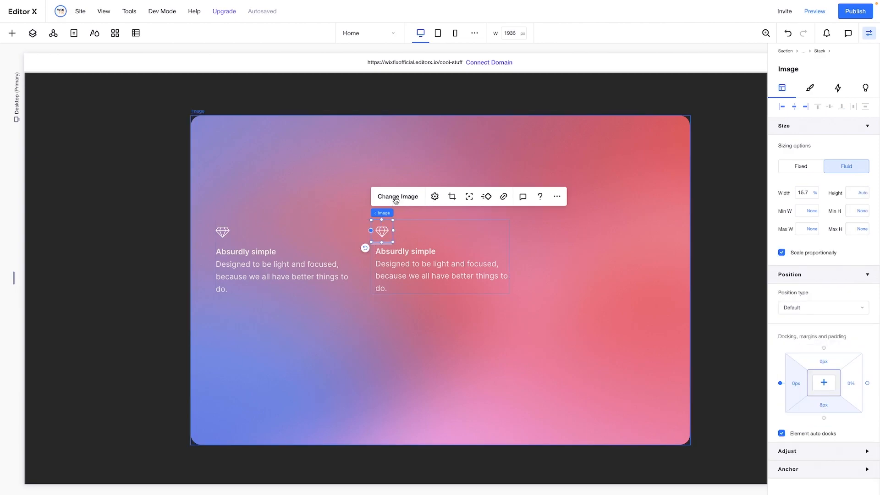
{"action": "left_click", "coordinate": [396, 197]}
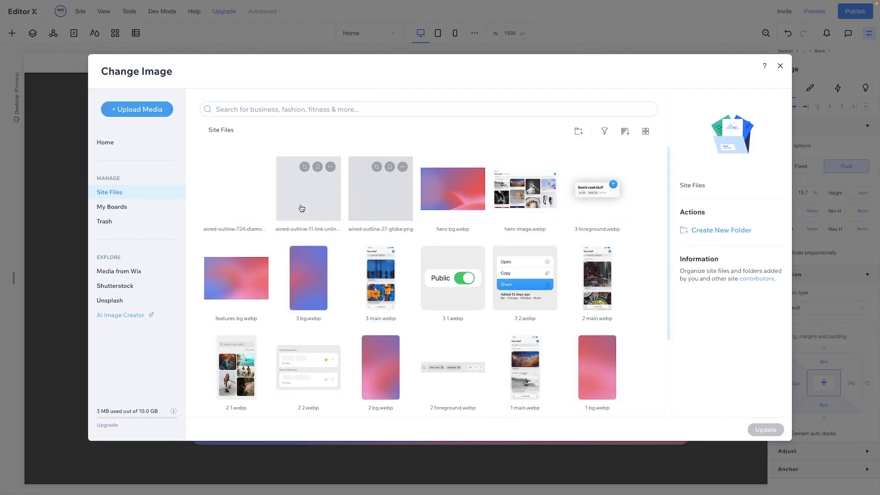
{"action": "left_click", "coordinate": [384, 204]}
{"action": "double_click", "coordinate": [383, 204]}
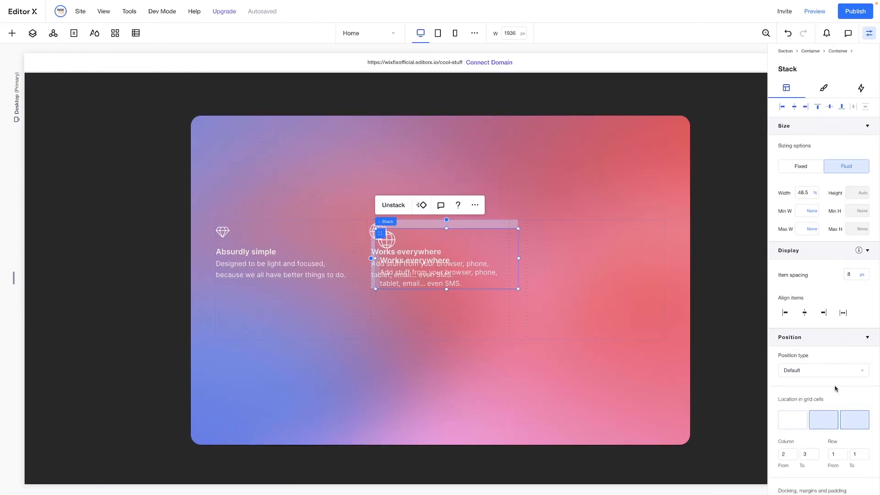
Limit the copied "Works everywhere" stack to the third grid column, set its width to 103.1% and align it to the column's right edge
{"action": "left_click", "coordinate": [852, 419]}
{"action": "left_click", "coordinate": [810, 193]}
{"action": "type", "text": "103.1"}
{"action": "key", "text": "Return"}
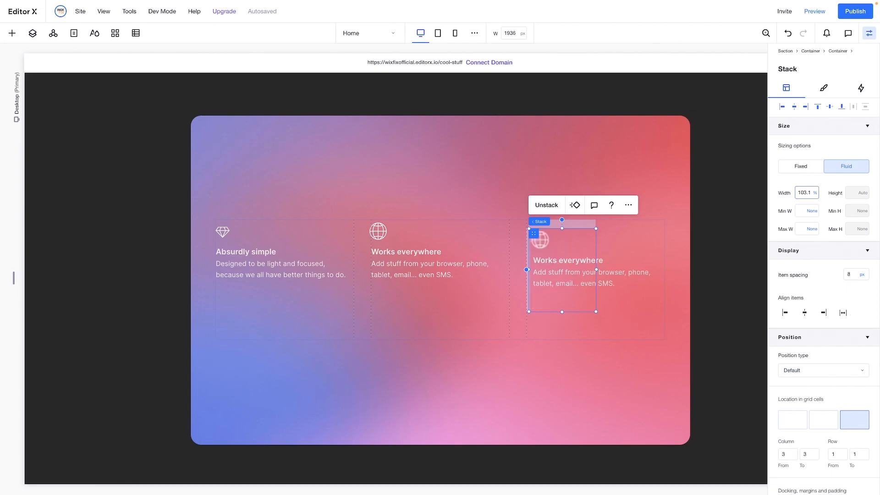
{"action": "left_click", "coordinate": [807, 109]}
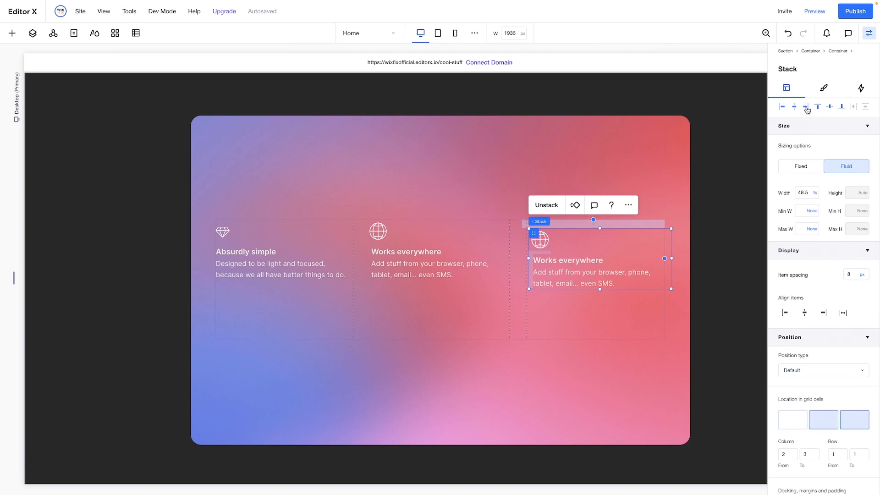
Replace the third column's globe icon with the link icon from the site files and its text with the "Links only" copy
{"action": "left_click", "coordinate": [537, 234]}
{"action": "left_click", "coordinate": [549, 198]}
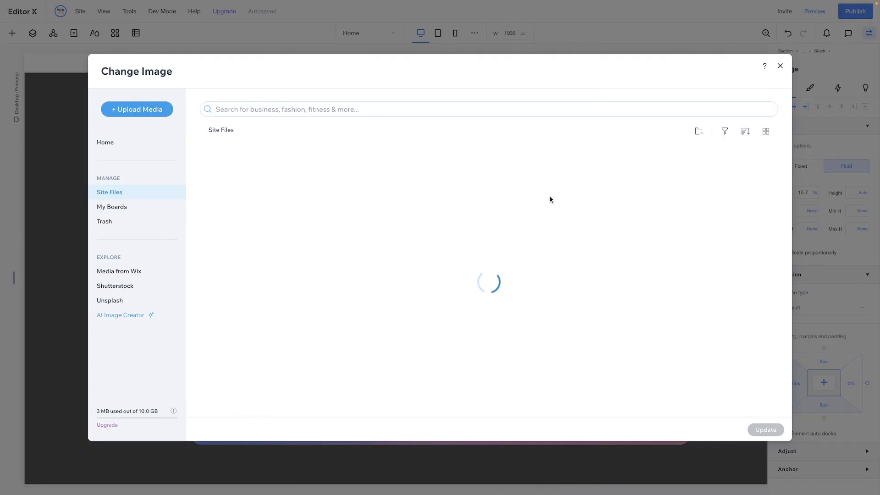
{"action": "double_click", "coordinate": [301, 194]}
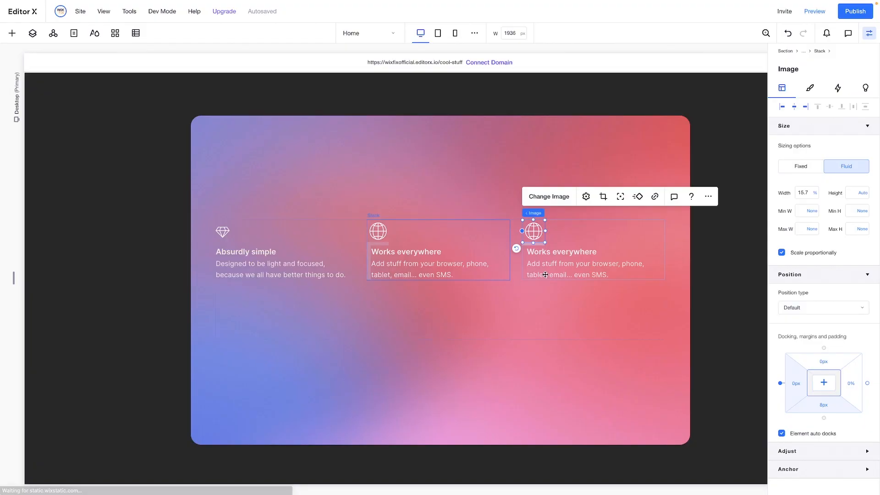
{"action": "left_click", "coordinate": [545, 274]}
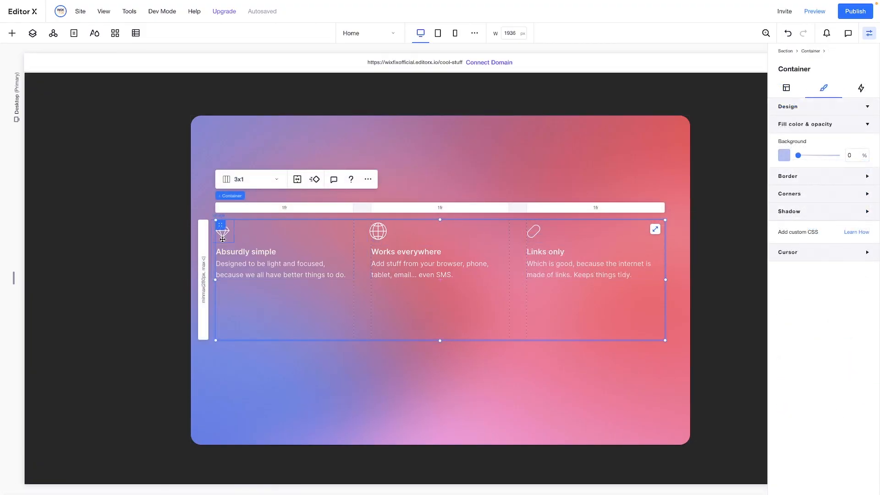
Set the three-column grid's row height to min-content and the grid container's minimum height to None
{"action": "left_click", "coordinate": [205, 273]}
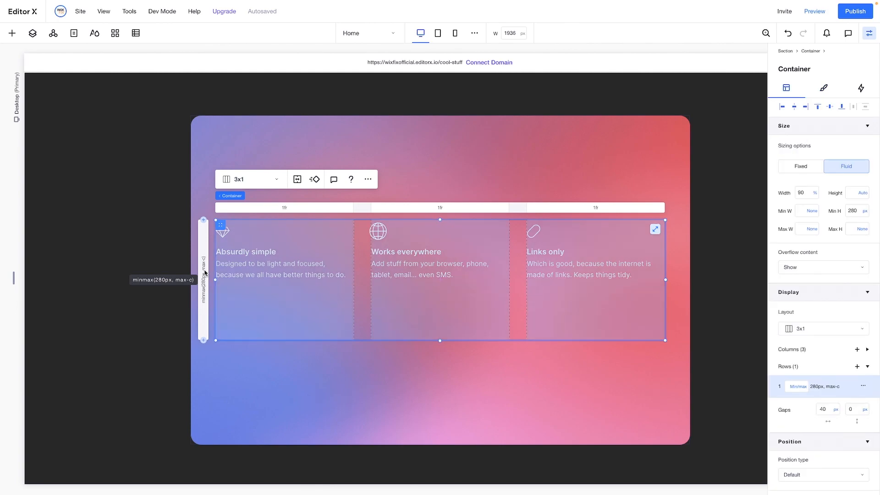
{"action": "left_click", "coordinate": [801, 389]}
{"action": "left_click", "coordinate": [808, 342]}
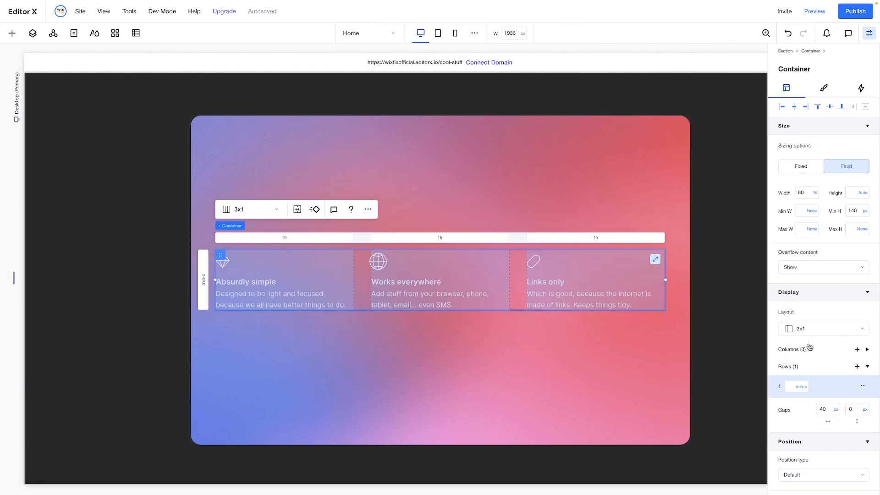
{"action": "left_click", "coordinate": [866, 213]}
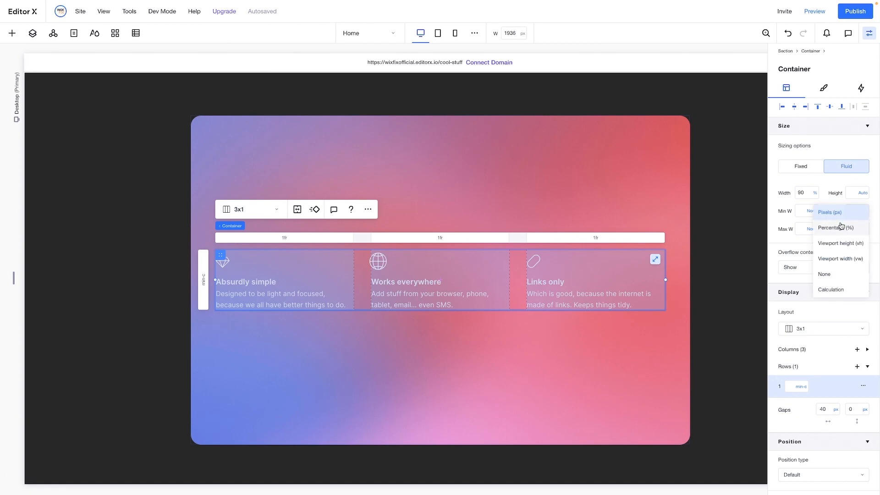
{"action": "left_click", "coordinate": [826, 274]}
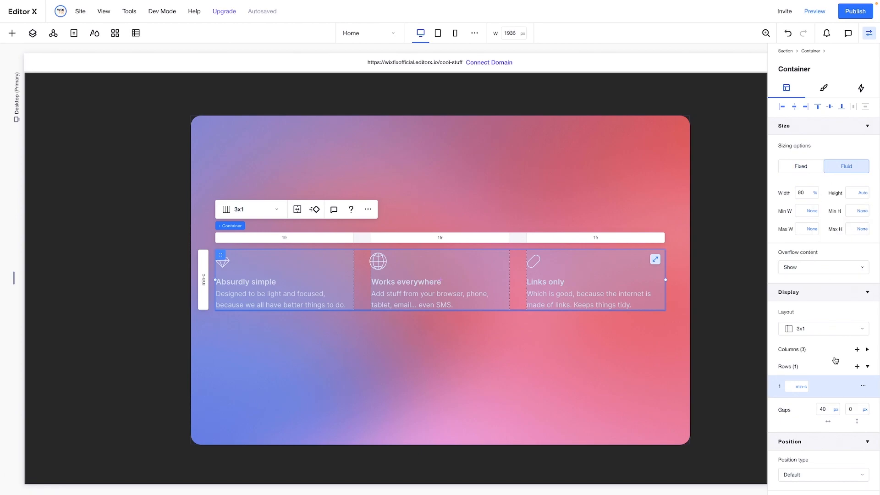
{"action": "scroll", "coordinate": [834, 362], "scroll_direction": "down", "scroll_amount": 3}
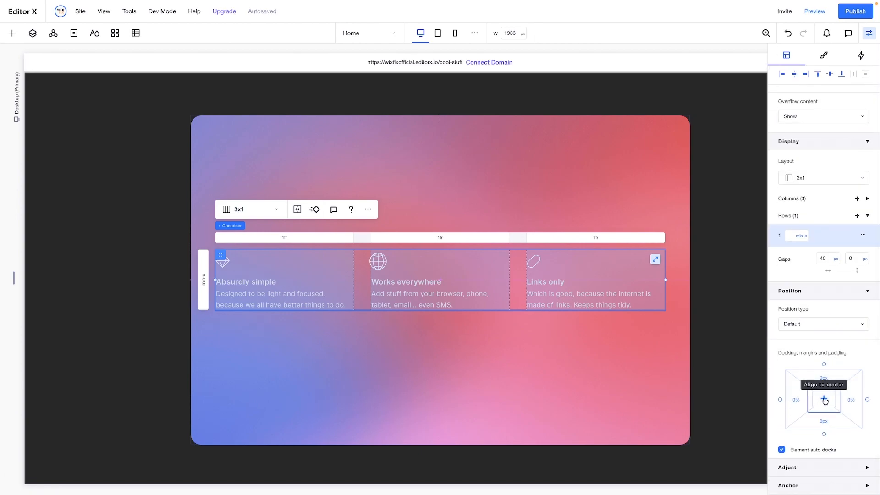
Give the outer gradient card container a bottom margin of 200 px
{"action": "left_click", "coordinate": [724, 288]}
{"action": "scroll", "coordinate": [724, 288], "scroll_direction": "down", "scroll_amount": 2}
{"action": "scroll", "coordinate": [723, 287], "scroll_direction": "down", "scroll_amount": 2}
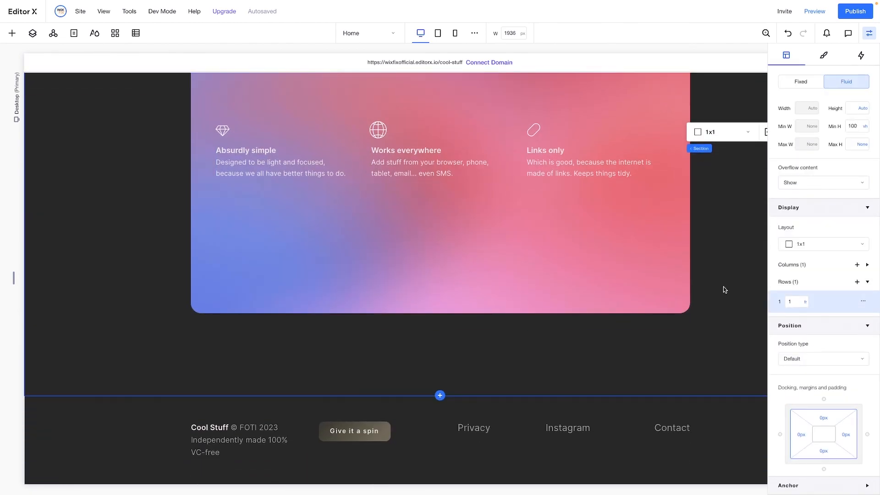
{"action": "left_click", "coordinate": [218, 216]}
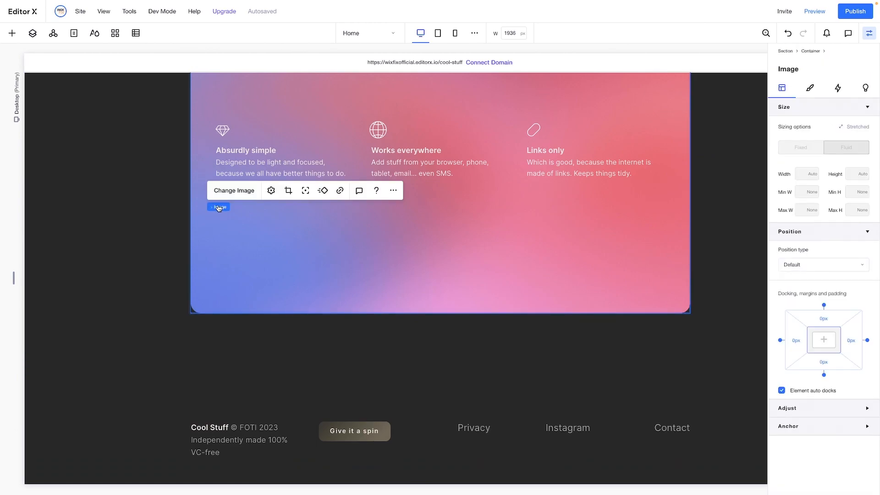
{"action": "left_click", "coordinate": [242, 207]}
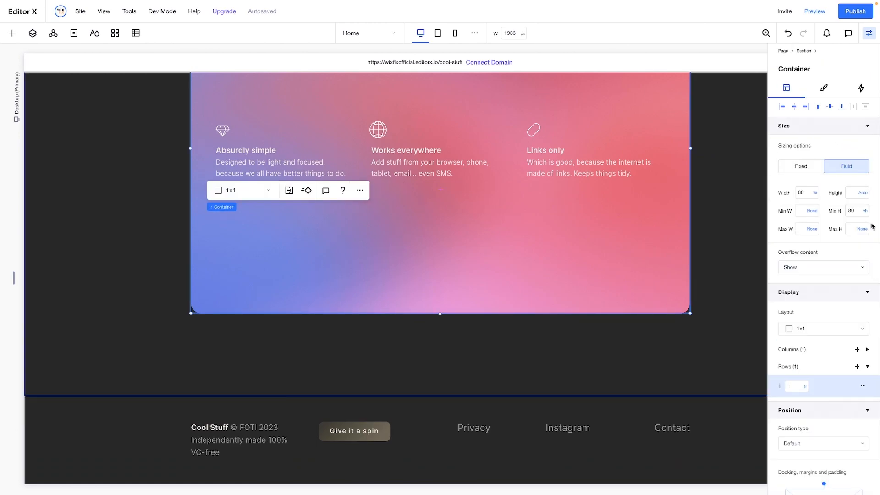
{"action": "scroll", "coordinate": [786, 330], "scroll_direction": "down", "scroll_amount": 3}
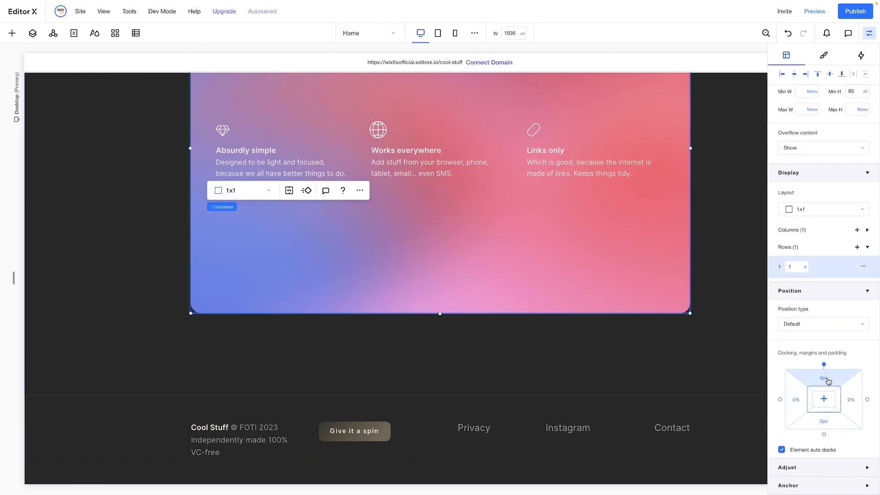
{"action": "left_click", "coordinate": [826, 424]}
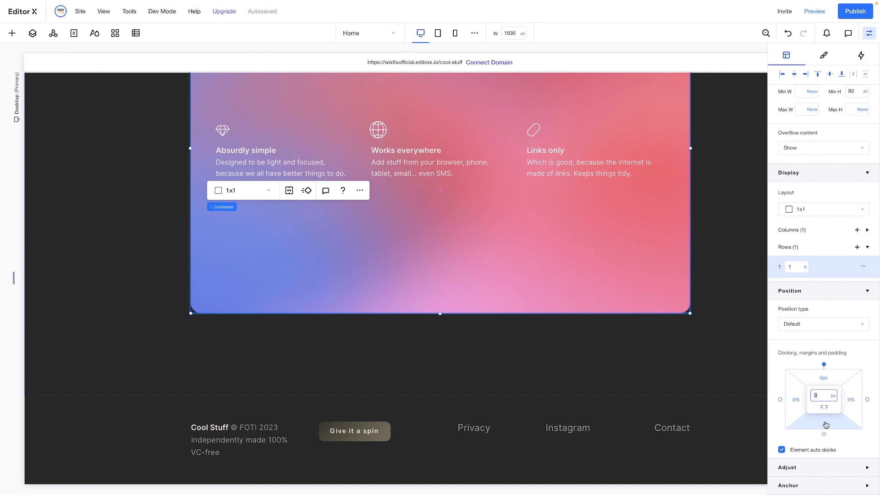
{"action": "type", "text": "200"}
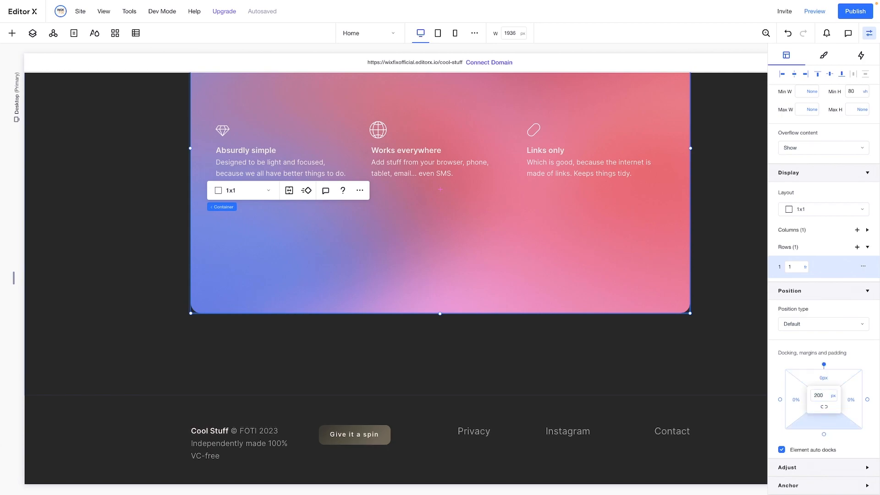
{"action": "key", "text": "Return"}
Try setting the gradient card container's minimum height to None, and undo it
{"action": "scroll", "coordinate": [829, 313], "scroll_direction": "up", "scroll_amount": 2}
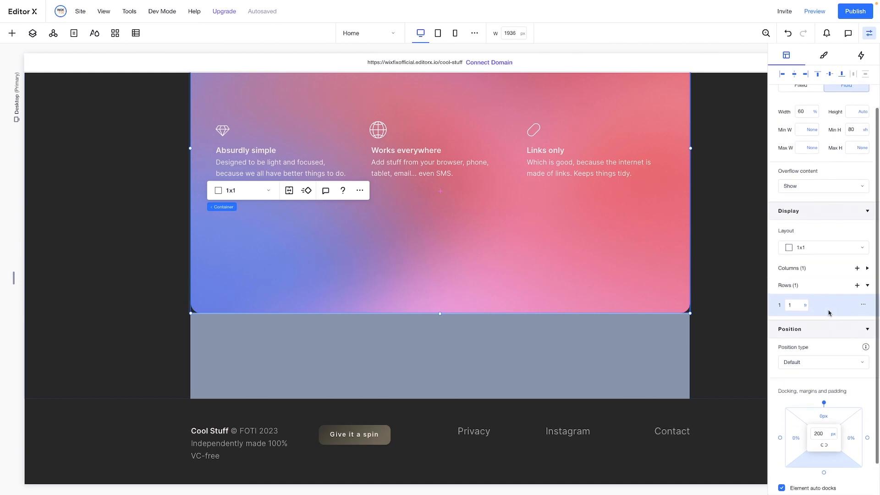
{"action": "left_click", "coordinate": [863, 184]}
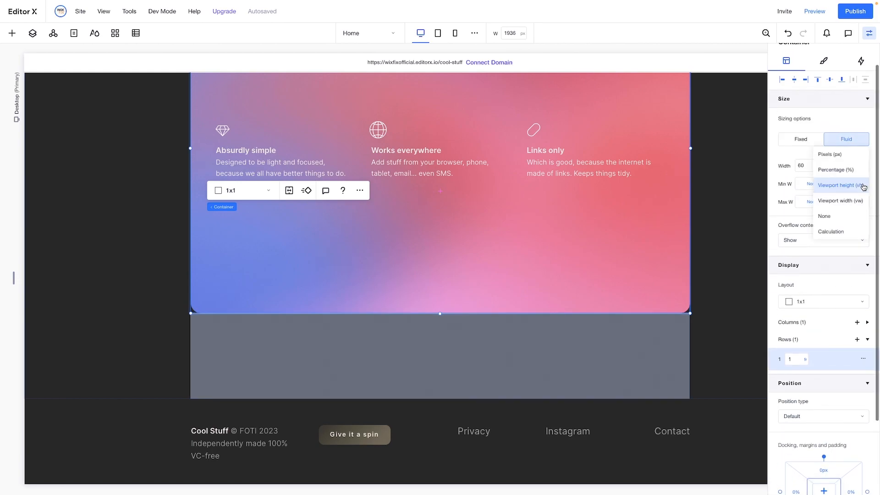
{"action": "left_click", "coordinate": [833, 217]}
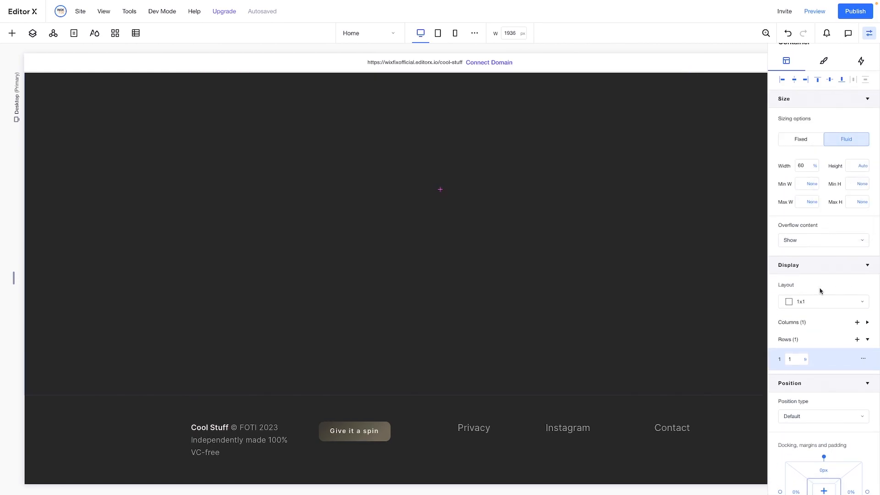
{"action": "key", "text": "ctrl+z"}
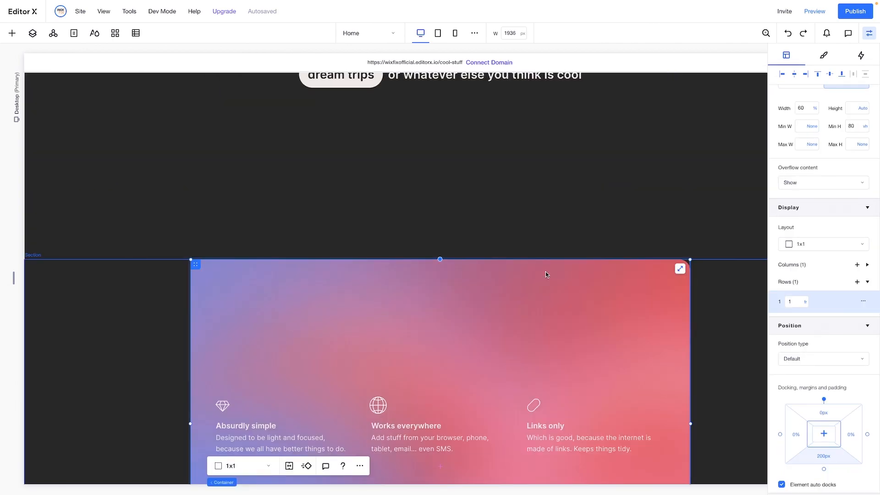
Set the minimum height of the section holding the gradient card to None
{"action": "left_click", "coordinate": [723, 323]}
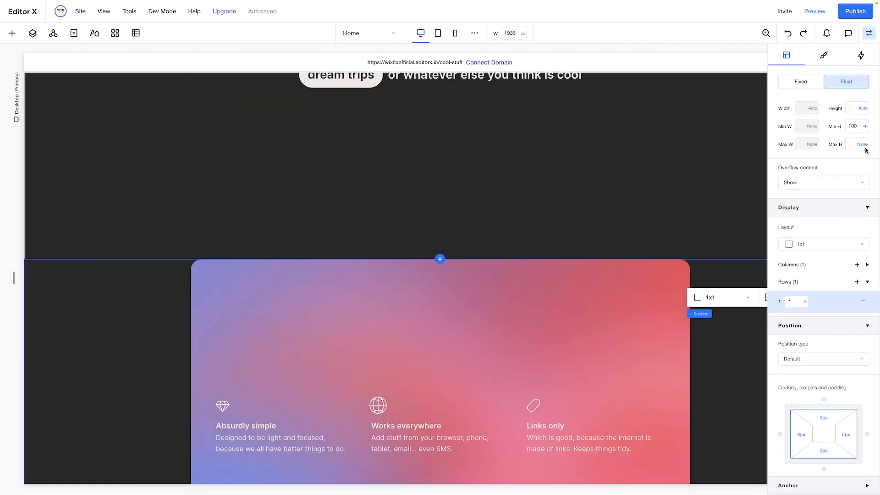
{"action": "left_click", "coordinate": [865, 127]}
{"action": "left_click", "coordinate": [605, 230]}
Add a blank section between the gradient card section and the footer, with a minimum height of the full viewport
{"action": "scroll", "coordinate": [562, 356], "scroll_direction": "down", "scroll_amount": 6}
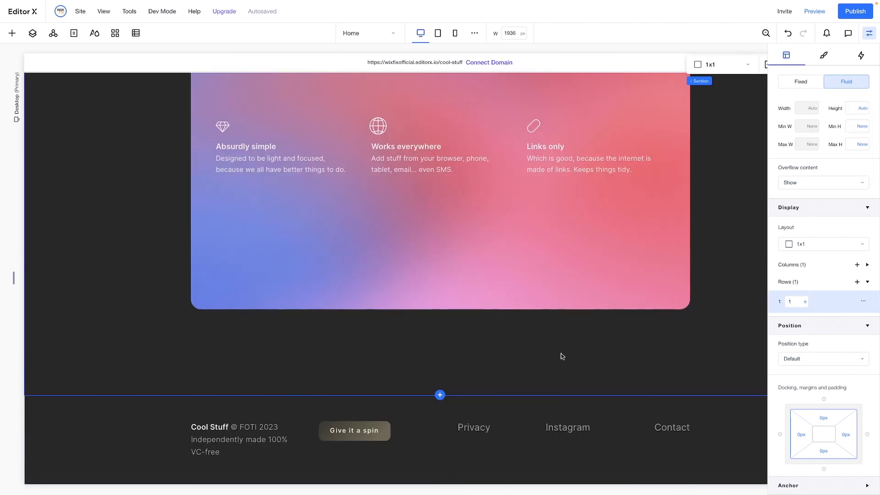
{"action": "left_click", "coordinate": [440, 395]}
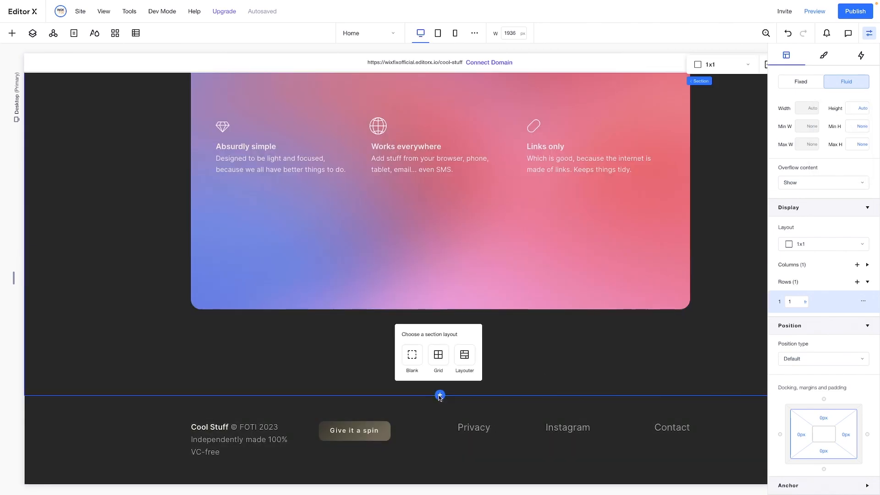
{"action": "left_click", "coordinate": [412, 356]}
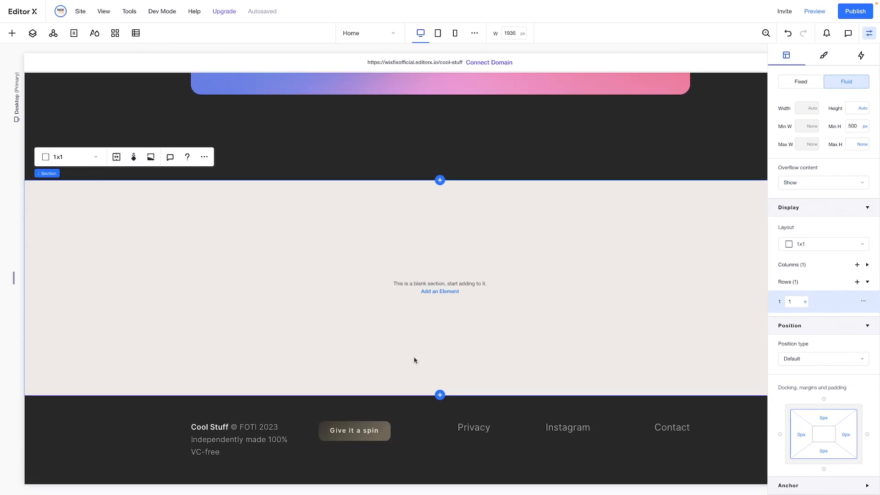
{"action": "left_click", "coordinate": [858, 127]}
{"action": "type", "text": "100vh"}
{"action": "key", "text": "Return"}
Fill the new section's background with the dark theme color #1C1C1C
{"action": "left_click", "coordinate": [823, 55]}
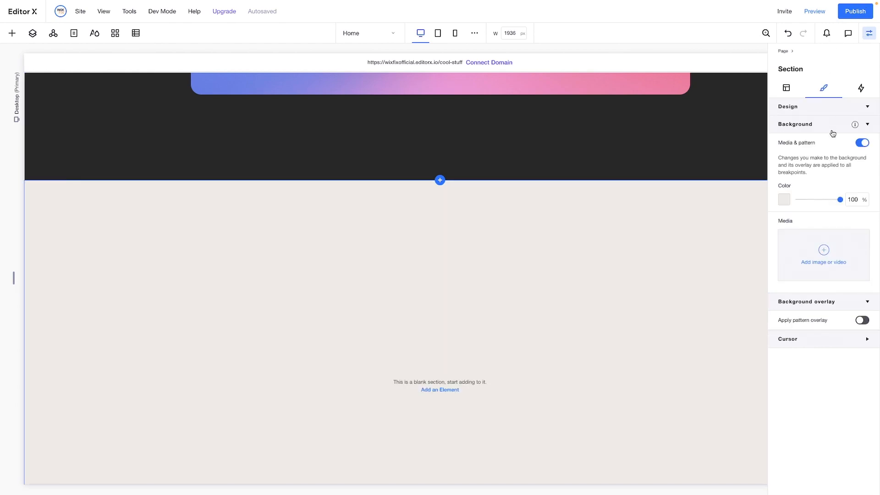
{"action": "left_click", "coordinate": [784, 200]}
{"action": "left_click", "coordinate": [862, 275]}
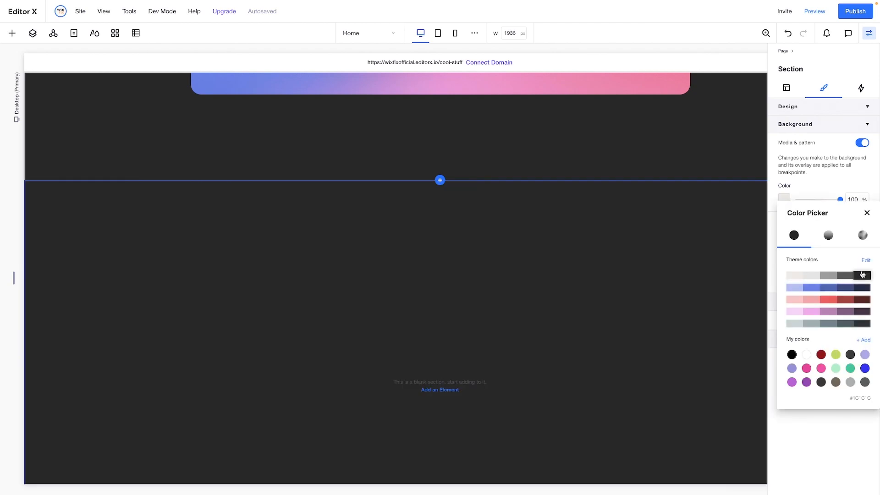
{"action": "left_click", "coordinate": [504, 288]}
Add a title text element to the new dark section
{"action": "scroll", "coordinate": [504, 288], "scroll_direction": "right", "scroll_amount": 2}
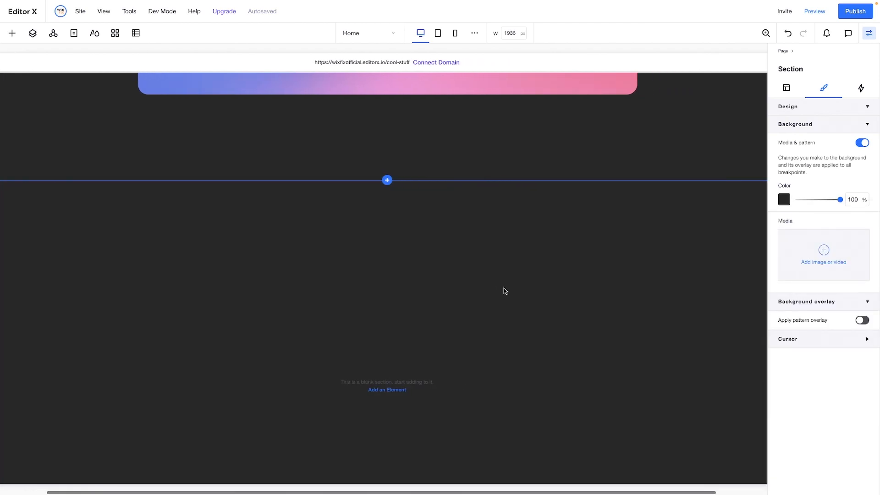
{"action": "scroll", "coordinate": [503, 287], "scroll_direction": "down", "scroll_amount": 2}
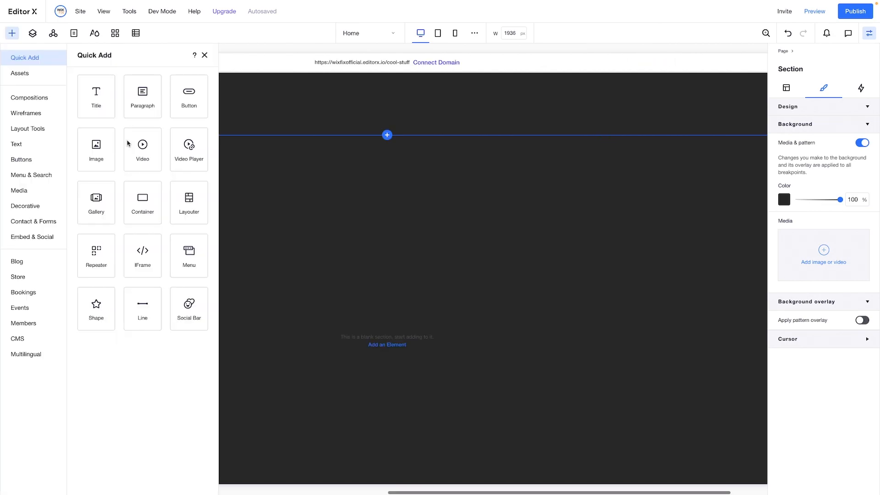
{"action": "left_click_drag", "start_coordinate": [96, 94], "coordinate": [457, 236]}
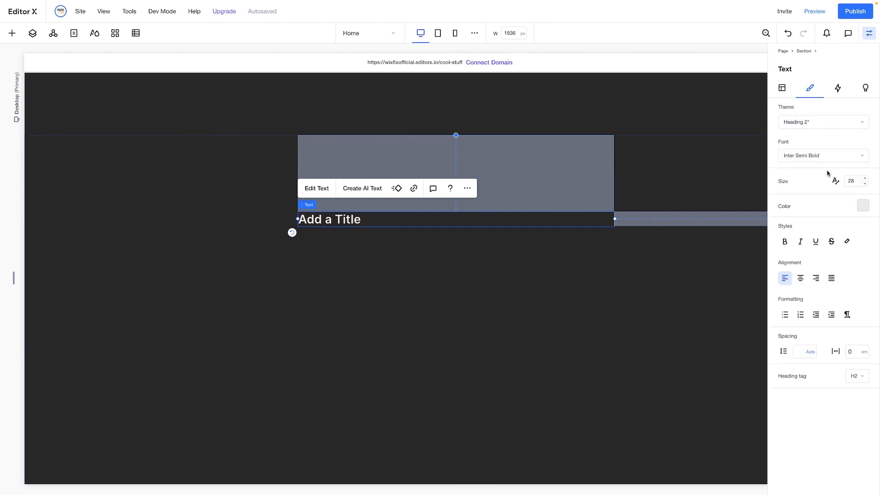
Set the title's width to 50% and center it horizontally and vertically in the section
{"action": "left_click", "coordinate": [783, 88]}
{"action": "left_click", "coordinate": [806, 195]}
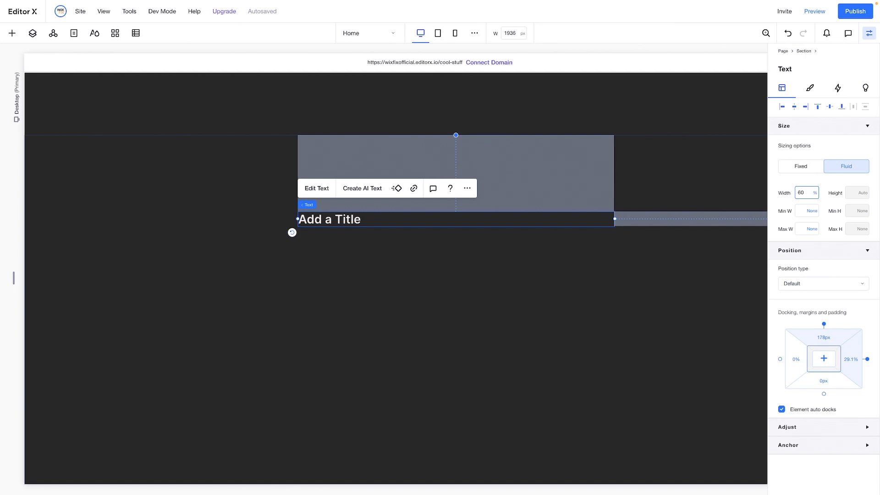
{"action": "key", "text": "Return"}
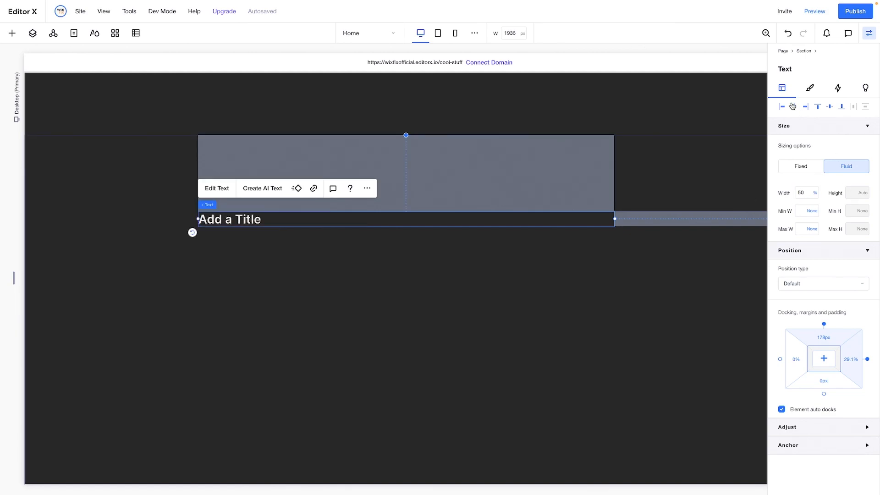
{"action": "left_click", "coordinate": [794, 106]}
{"action": "left_click", "coordinate": [832, 108]}
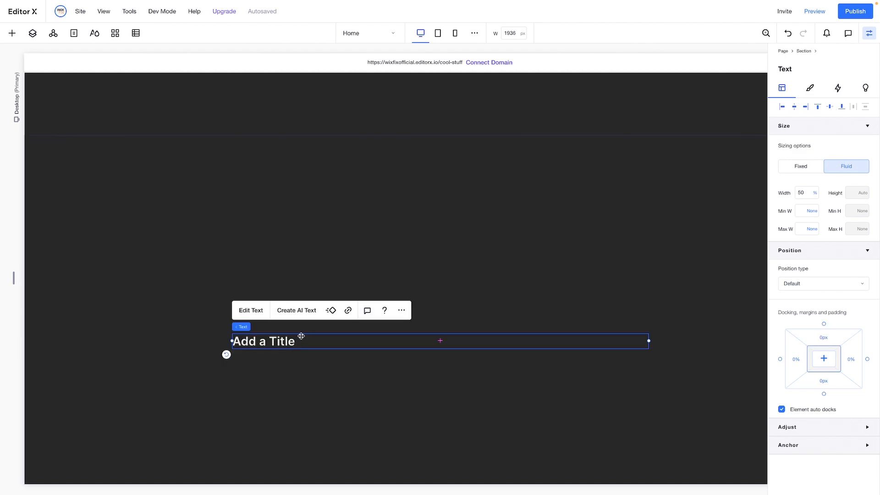
Replace the title with "Stop sending yourself links or taking millions of screenshots. Start focusing on the cool stuff" at font size 240
{"action": "double_click", "coordinate": [301, 336]}
{"action": "type", "text": "Stop sending yourself links or taking millions of screenshots. Start focusing on the cool stuff"}
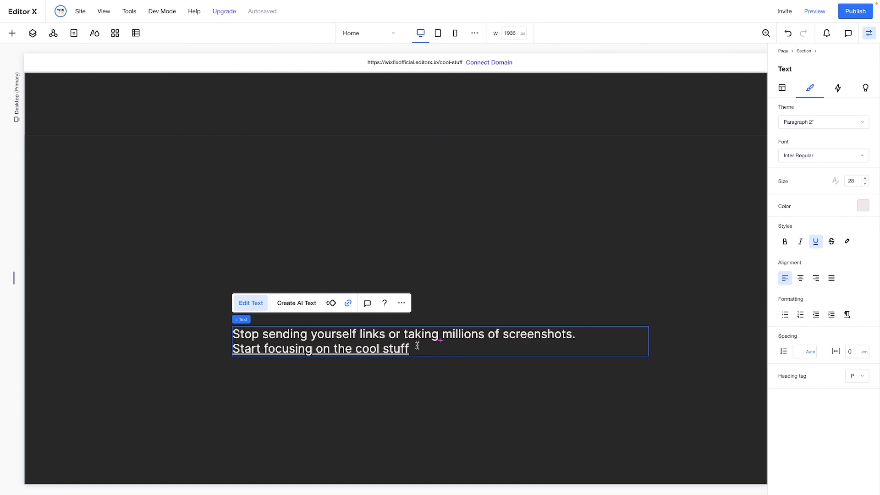
{"action": "key", "text": "ctrl+a"}
{"action": "left_click", "coordinate": [853, 181]}
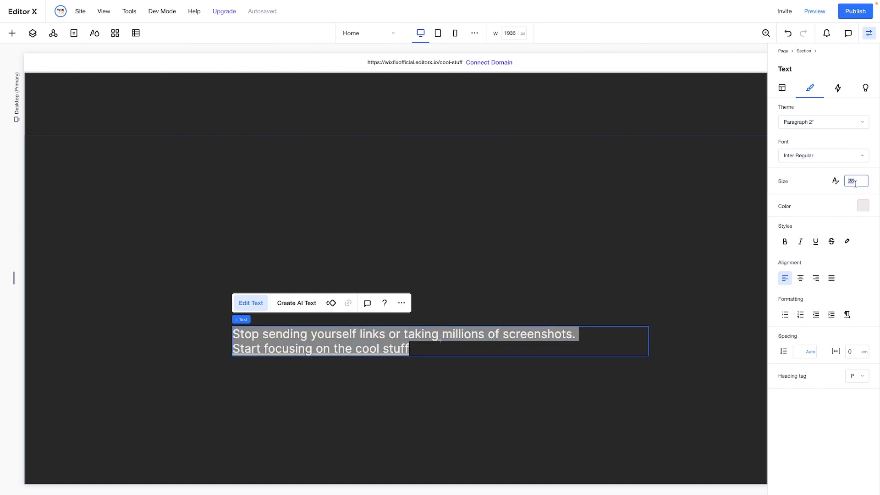
{"action": "key", "text": "Return"}
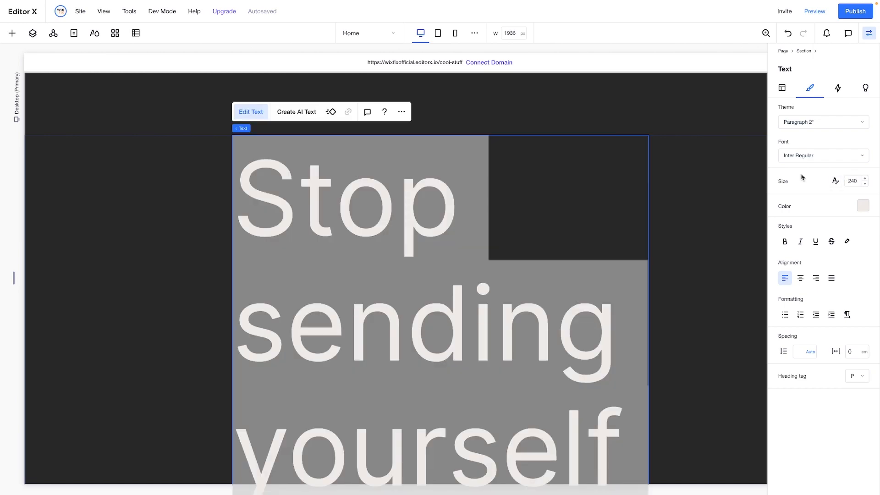
Reduce the closing section title's font size to 90 and center-align its text
{"action": "left_click", "coordinate": [858, 182]}
{"action": "type", "text": "120"}
{"action": "key", "text": "Return"}
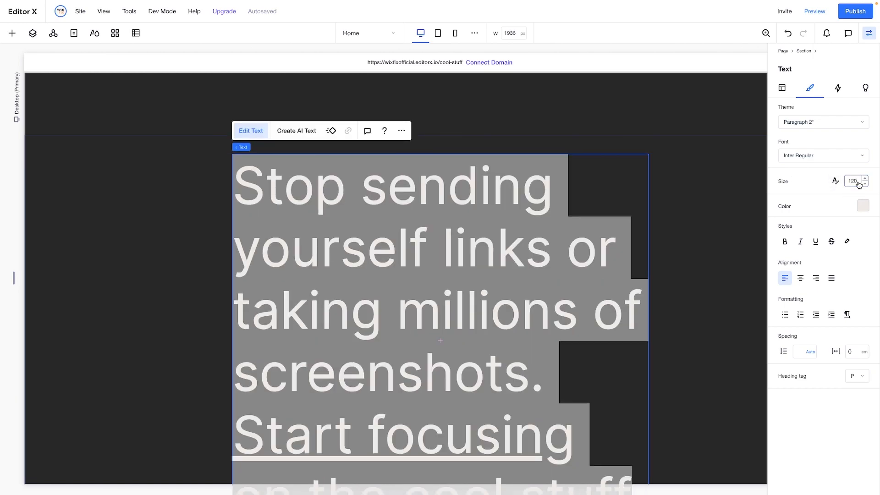
{"action": "left_click", "coordinate": [857, 182]}
{"action": "key", "text": "Return"}
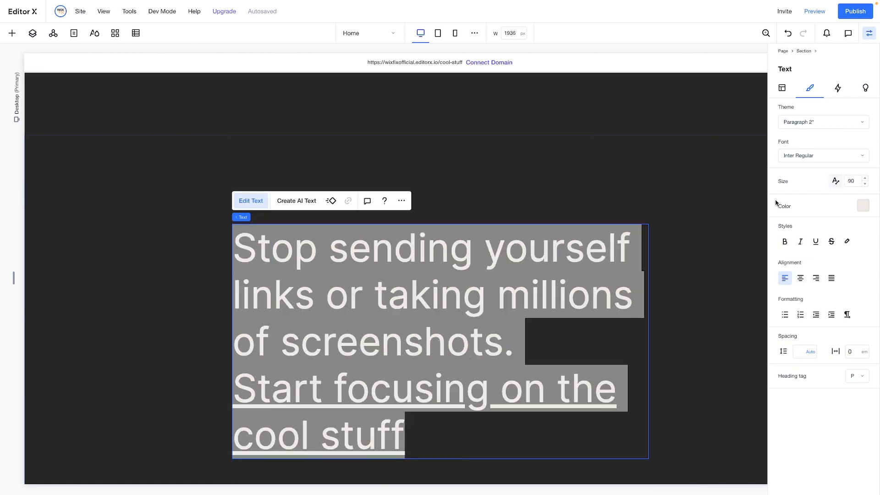
{"action": "scroll", "coordinate": [636, 222], "scroll_direction": "down", "scroll_amount": 1}
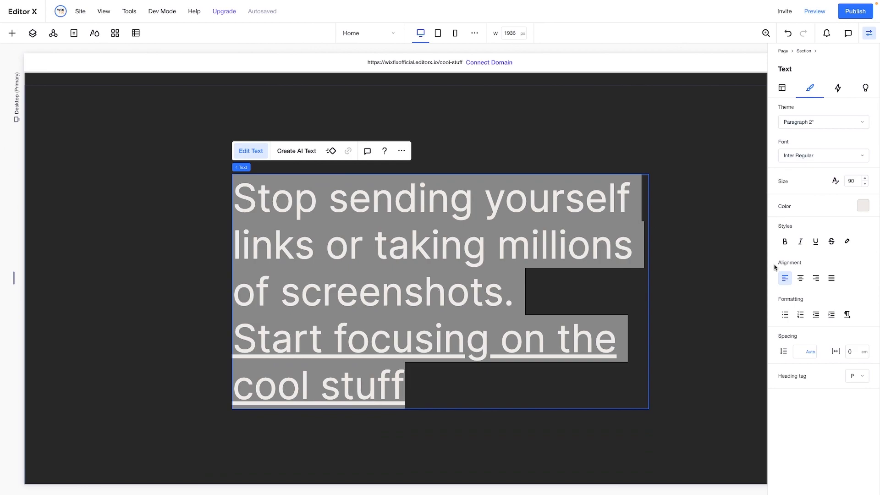
{"action": "left_click", "coordinate": [800, 278]}
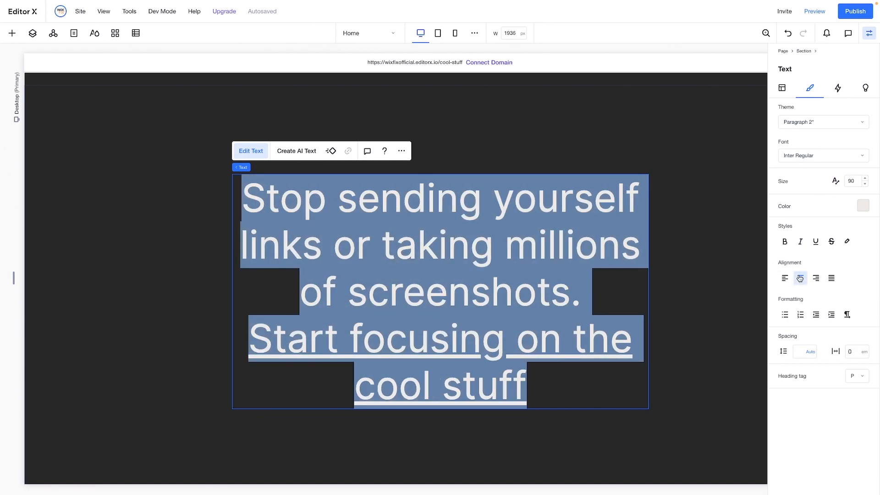
Change the closing title's font to Inter Extra Bold at size 80
{"action": "left_click", "coordinate": [805, 160]}
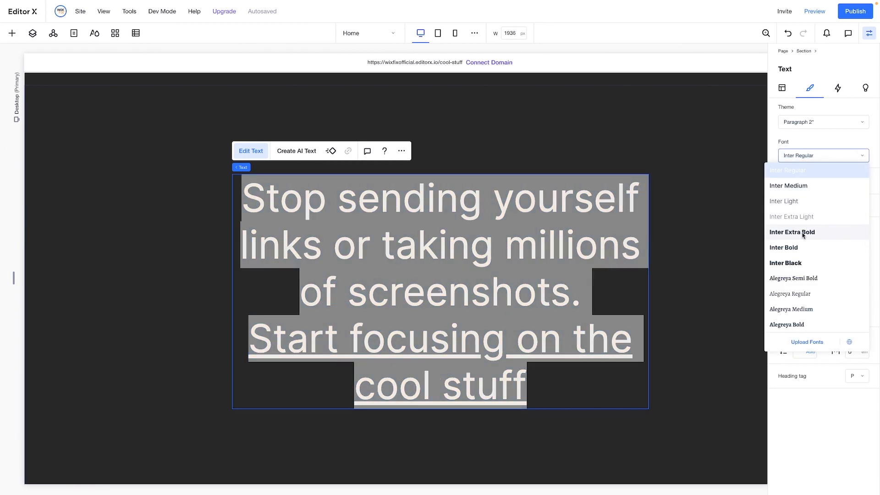
{"action": "left_click", "coordinate": [803, 233]}
{"action": "left_click", "coordinate": [854, 181]}
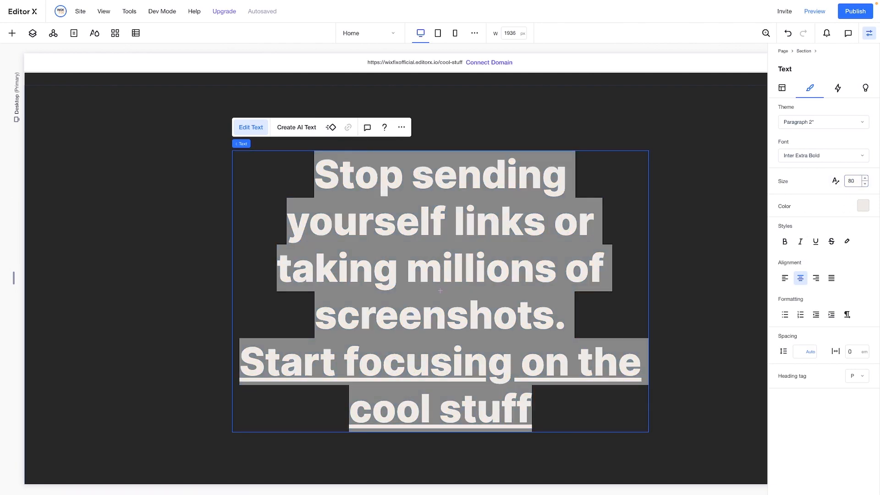
{"action": "type", "text": "80"}
{"action": "key", "text": "Return"}
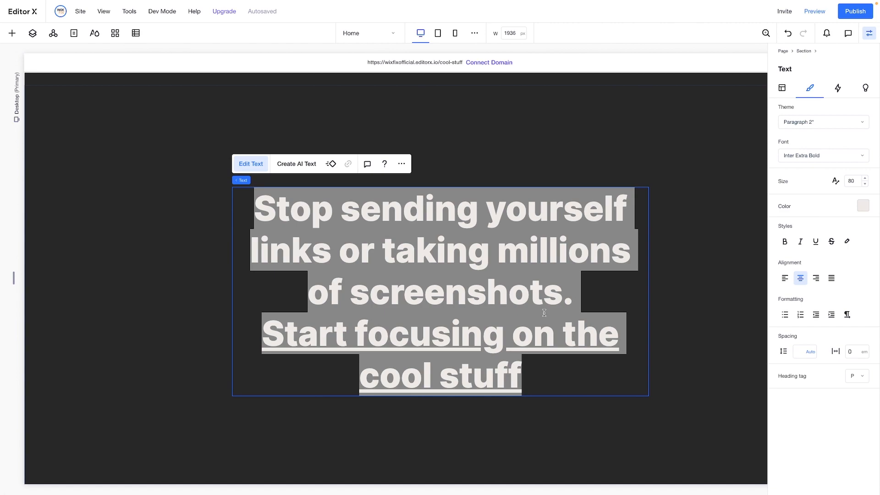
Color the title's second sentence, "Start focusing on the cool stuff", with theme gray #979797 and remove its underline
{"action": "left_click", "coordinate": [444, 339]}
{"action": "left_click_drag", "start_coordinate": [258, 333], "coordinate": [539, 378]}
{"action": "left_click", "coordinate": [862, 206]}
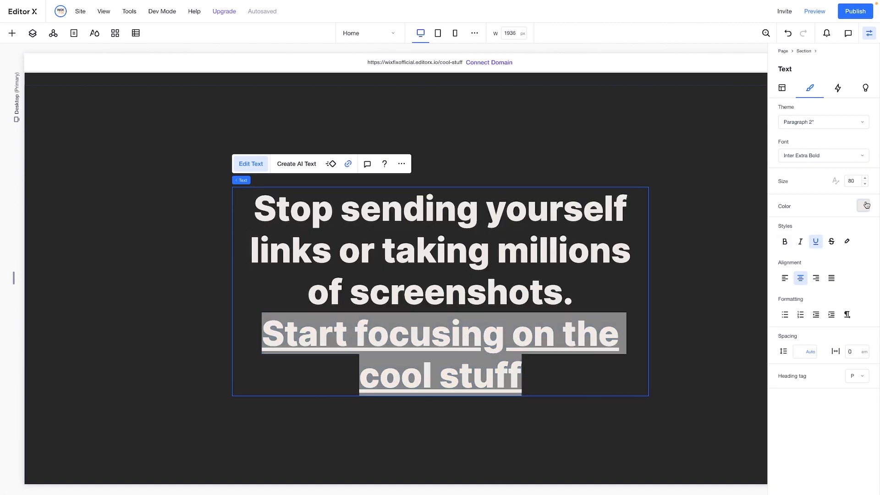
{"action": "left_click", "coordinate": [830, 294]}
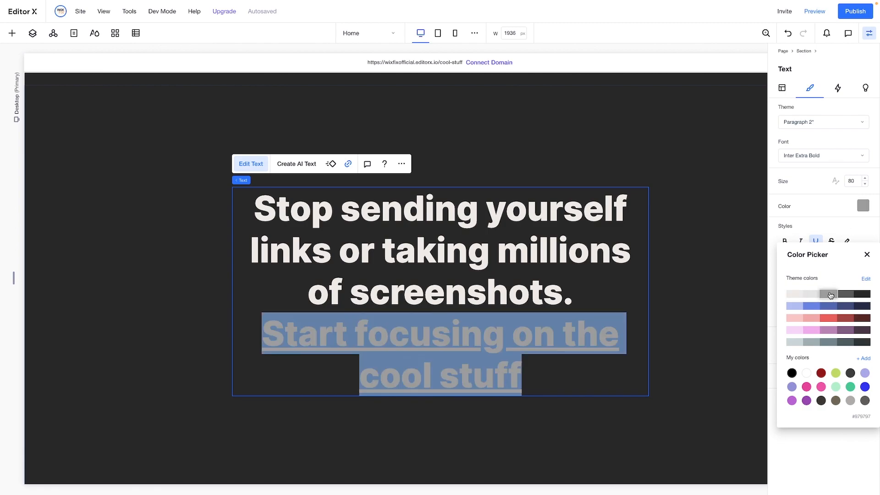
{"action": "left_click", "coordinate": [850, 183]}
{"action": "left_click", "coordinate": [816, 243]}
{"action": "left_click", "coordinate": [553, 374]}
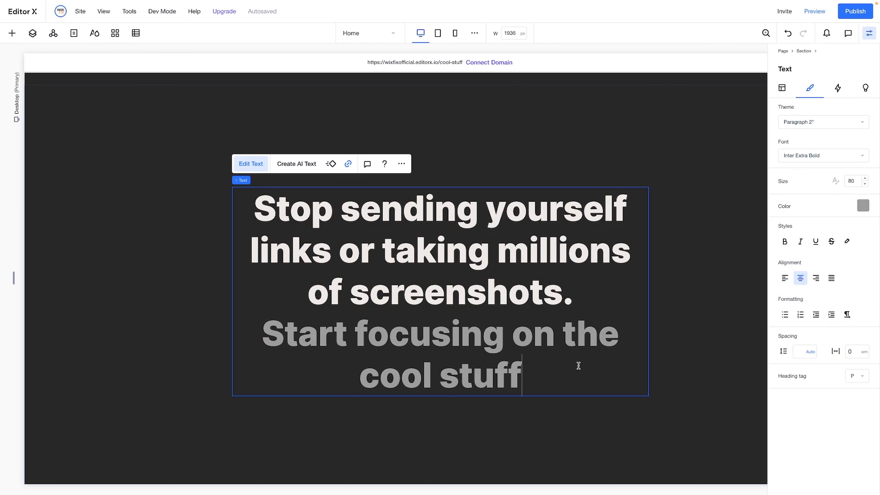
{"action": "left_click", "coordinate": [671, 331]}
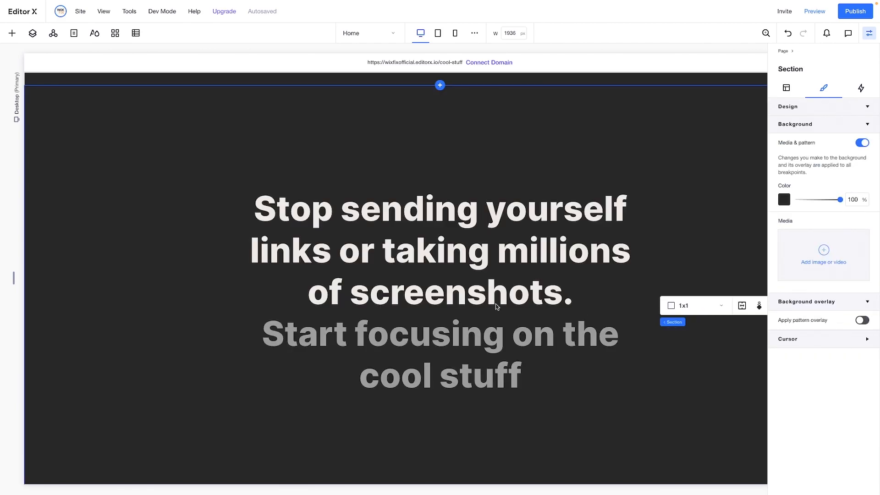
Try title widths of 60%, 70% and 55%, and set the width back to 50%
{"action": "left_click", "coordinate": [484, 270]}
{"action": "left_click", "coordinate": [786, 89]}
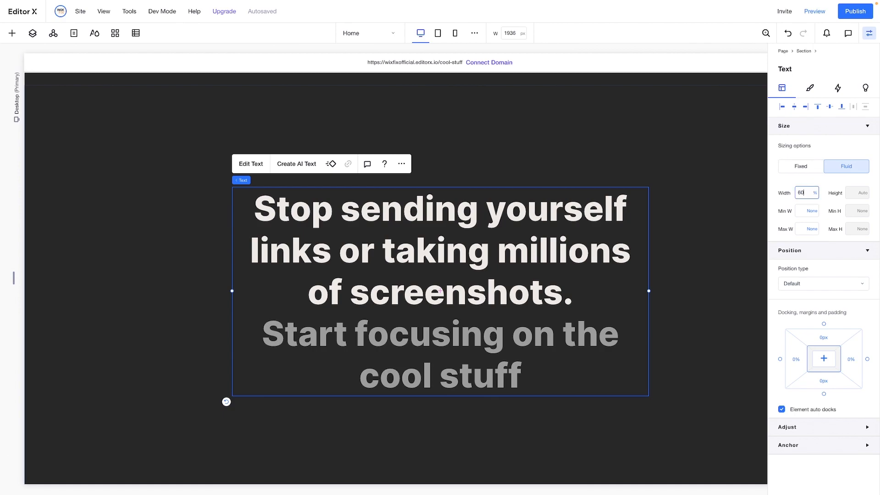
{"action": "key", "text": "Return"}
{"action": "key", "text": "shift+Up"}
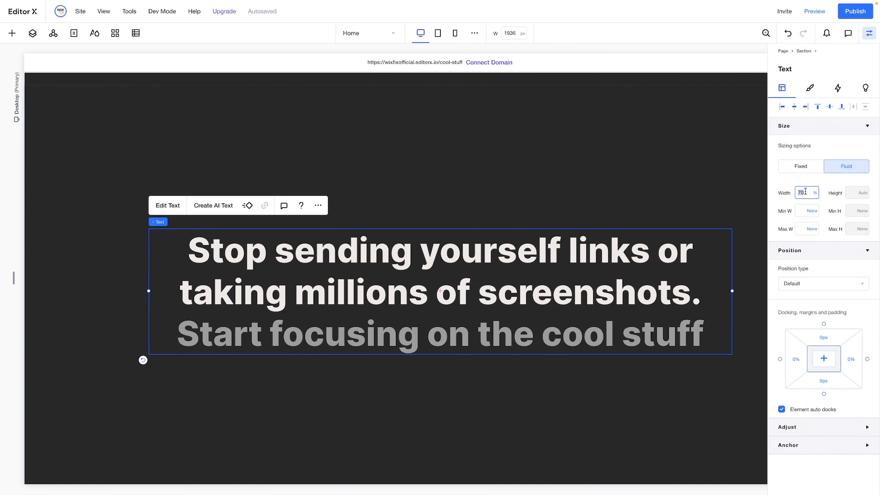
{"action": "key", "text": "Return"}
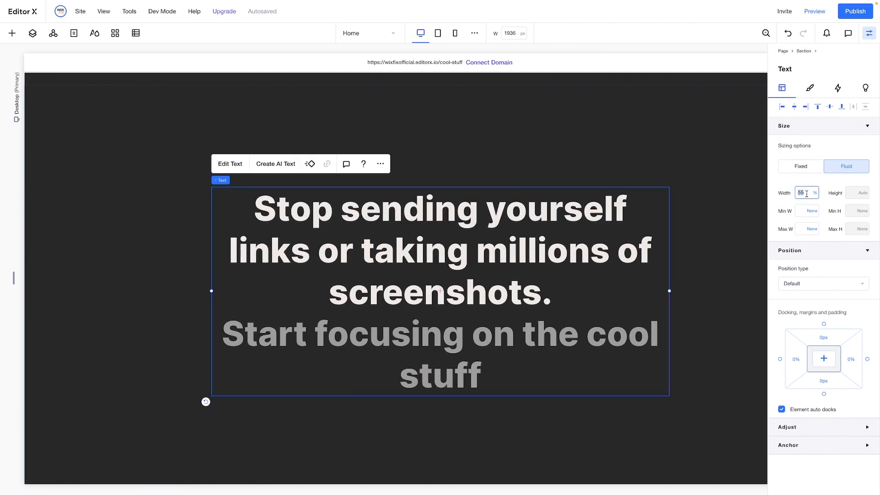
{"action": "key", "text": "Return"}
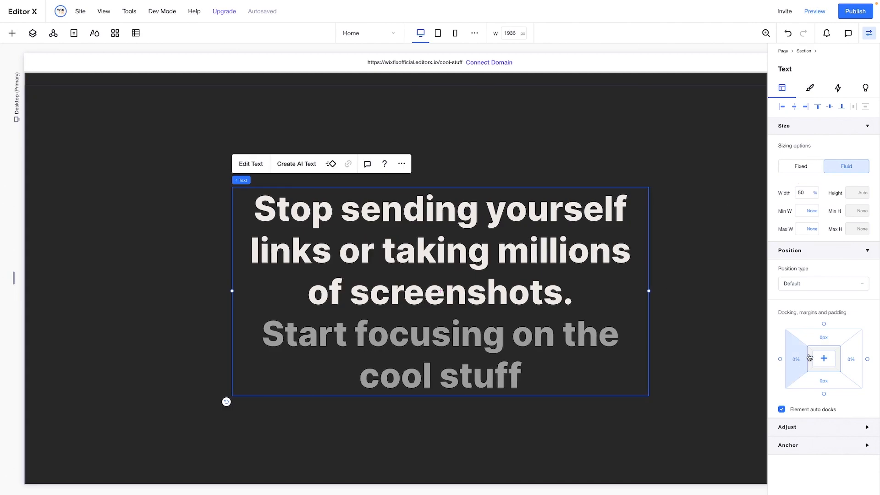
Give the closing title 200 px margins above and below
{"action": "left_click", "coordinate": [830, 343]}
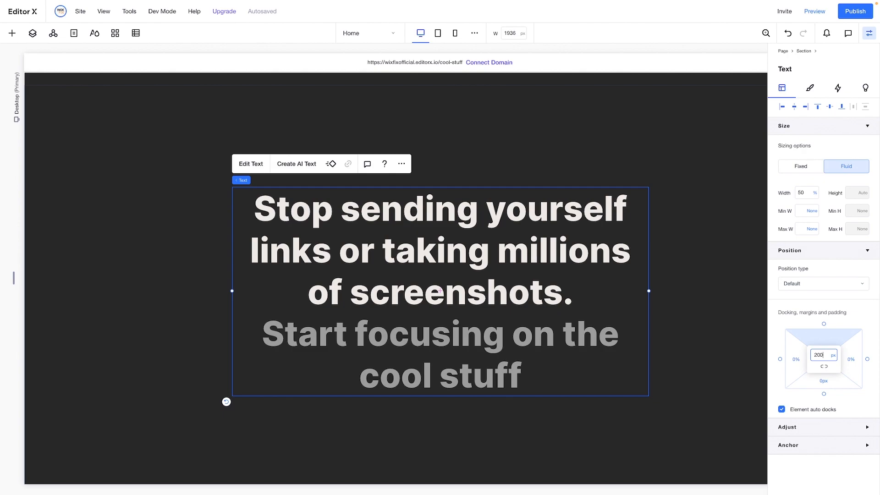
{"action": "key", "text": "Tab"}
{"action": "key", "text": "Tab"}
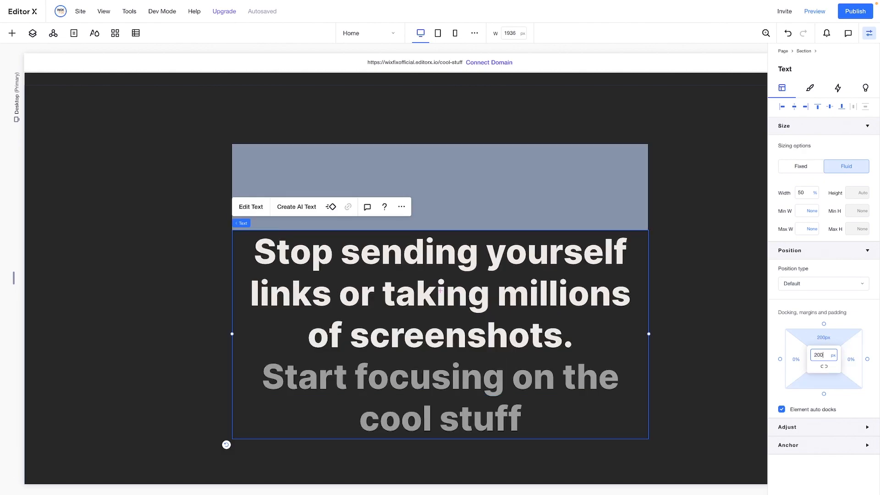
{"action": "key", "text": "Return"}
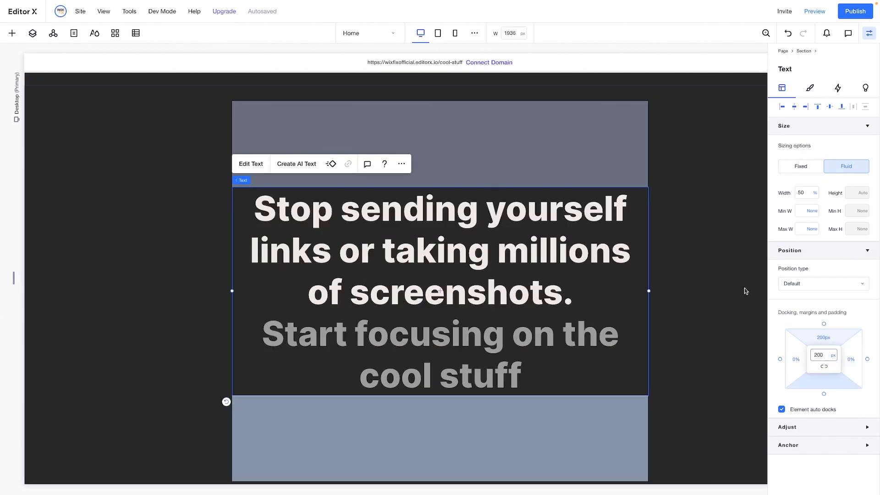
Set the closing section's minimum height to None
{"action": "key", "text": "Escape"}
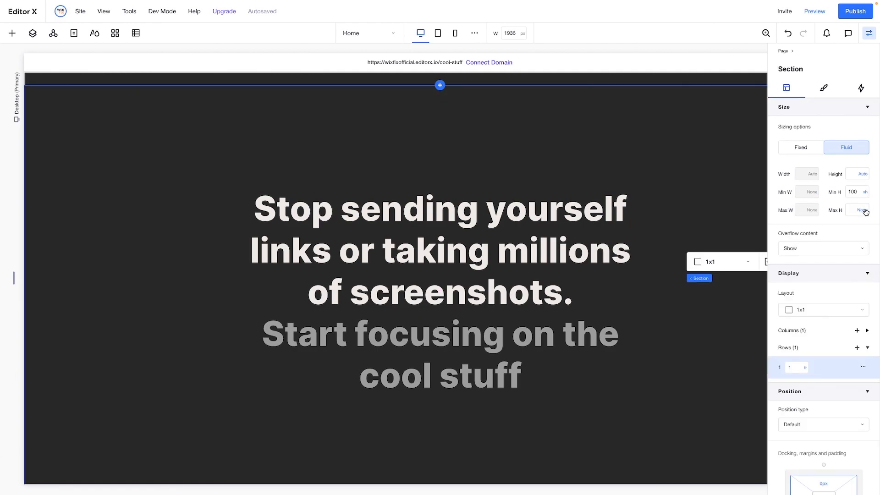
{"action": "left_click", "coordinate": [867, 194]}
{"action": "left_click", "coordinate": [828, 225]}
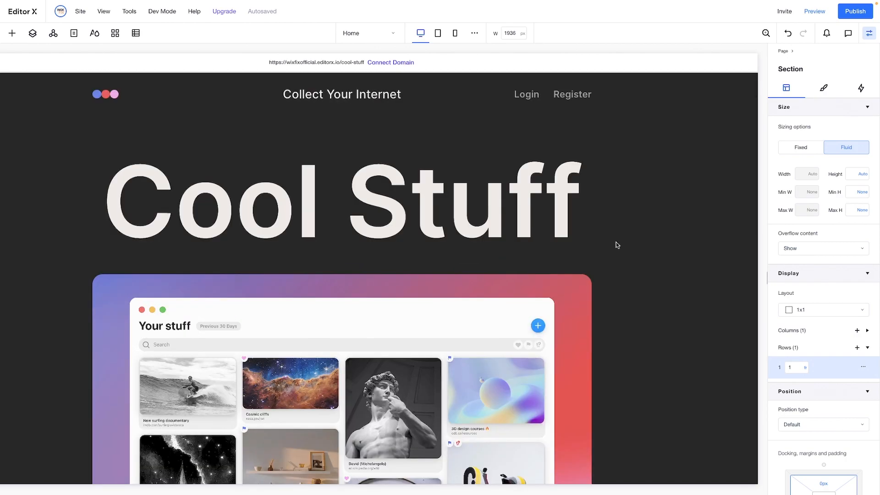
Preview the site and examine the home page's sections and scroll behavior from the header down to the feature cards
{"action": "left_click", "coordinate": [819, 9]}
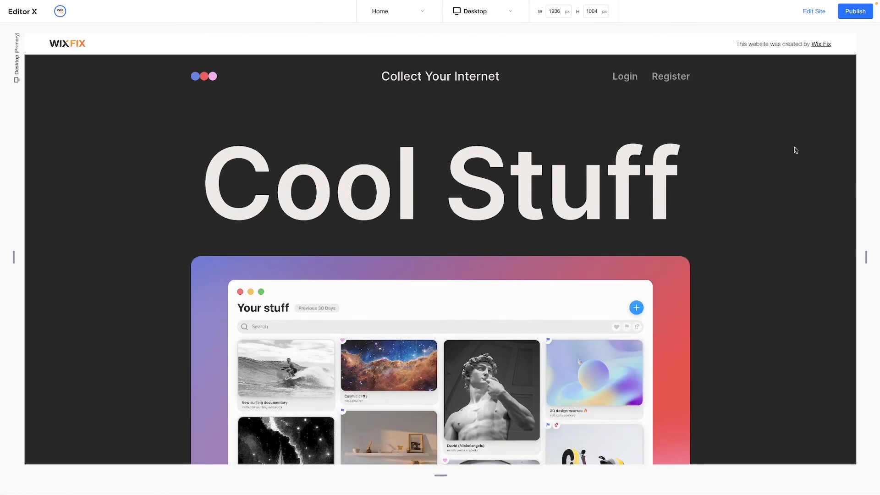
{"action": "scroll", "coordinate": [795, 150], "scroll_direction": "down", "scroll_amount": 3}
{"action": "scroll", "coordinate": [795, 149], "scroll_direction": "down", "scroll_amount": 6}
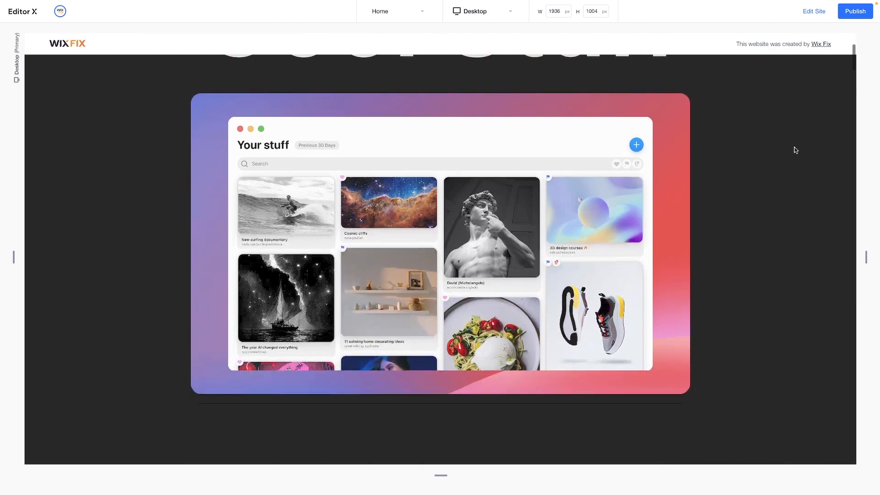
{"action": "scroll", "coordinate": [796, 150], "scroll_direction": "down", "scroll_amount": 8}
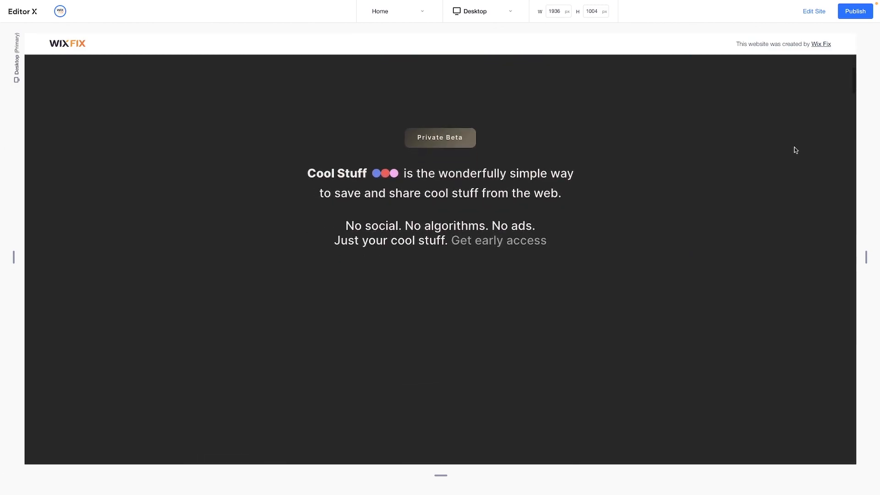
{"action": "scroll", "coordinate": [795, 149], "scroll_direction": "down", "scroll_amount": 8}
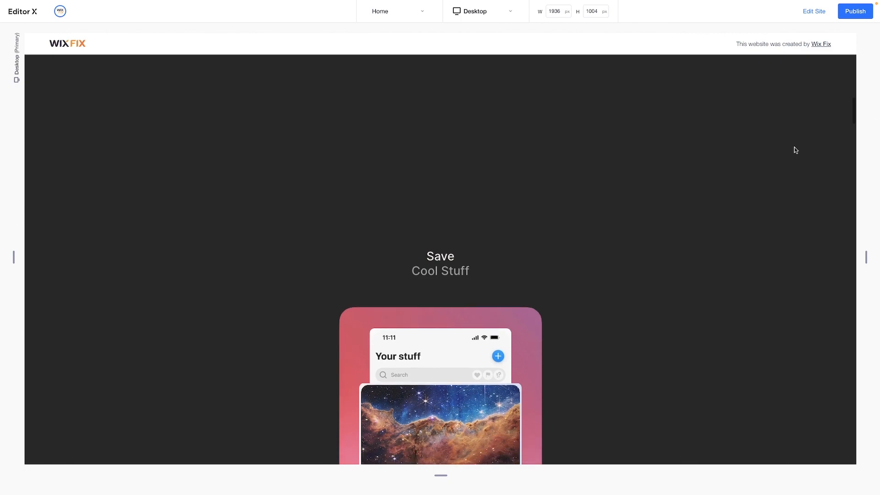
{"action": "scroll", "coordinate": [795, 150], "scroll_direction": "down", "scroll_amount": 8}
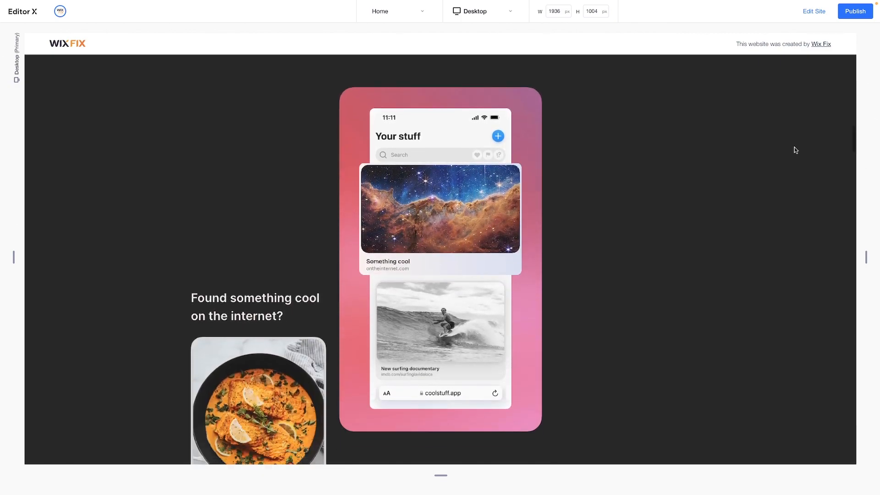
{"action": "scroll", "coordinate": [795, 150], "scroll_direction": "down", "scroll_amount": 8}
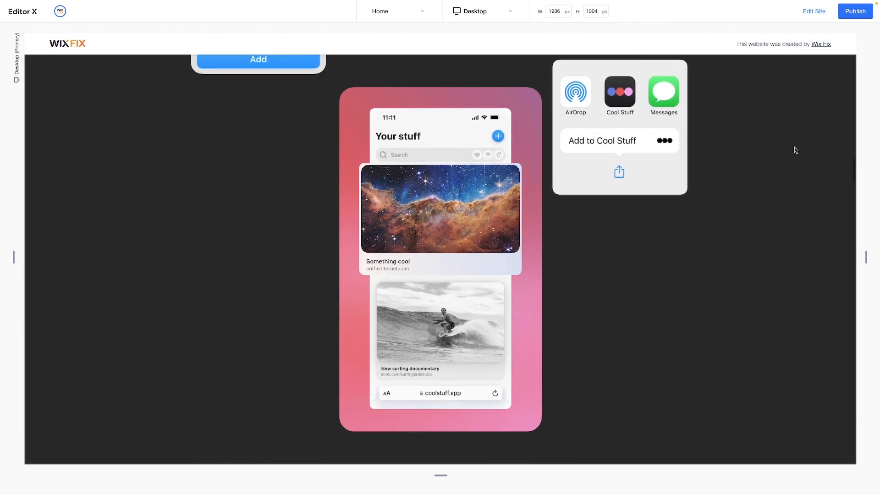
{"action": "scroll", "coordinate": [795, 150], "scroll_direction": "down", "scroll_amount": 8}
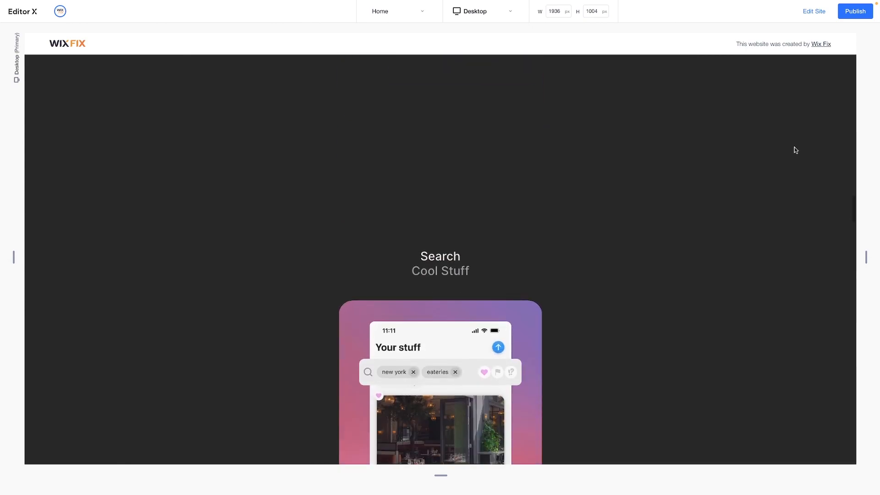
{"action": "scroll", "coordinate": [795, 150], "scroll_direction": "down", "scroll_amount": 8}
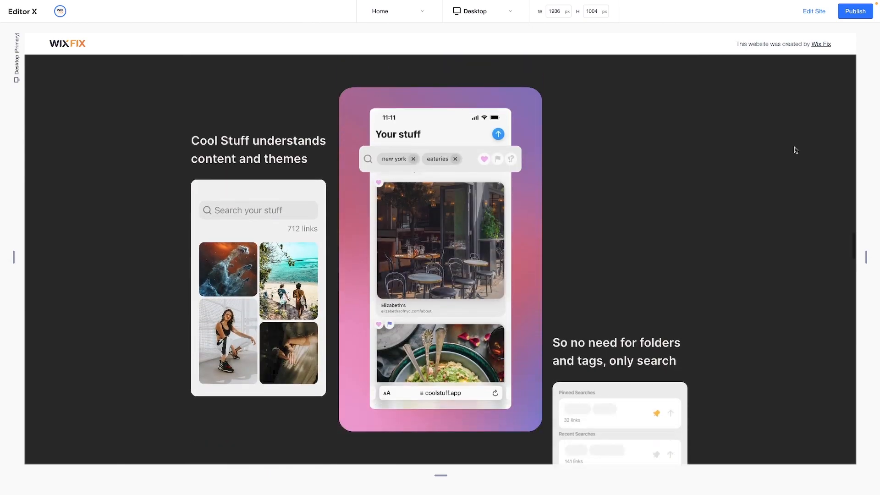
{"action": "scroll", "coordinate": [795, 150], "scroll_direction": "down", "scroll_amount": 8}
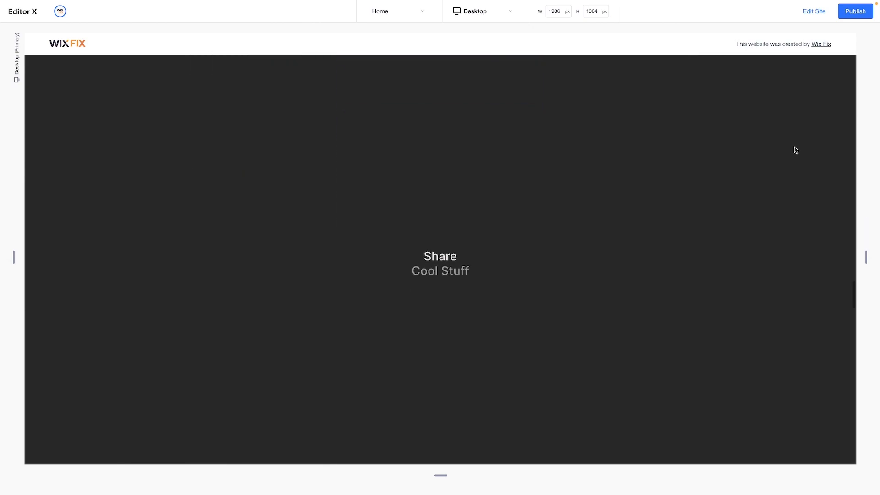
{"action": "scroll", "coordinate": [795, 150], "scroll_direction": "down", "scroll_amount": 5}
{"action": "scroll", "coordinate": [795, 150], "scroll_direction": "down", "scroll_amount": 10}
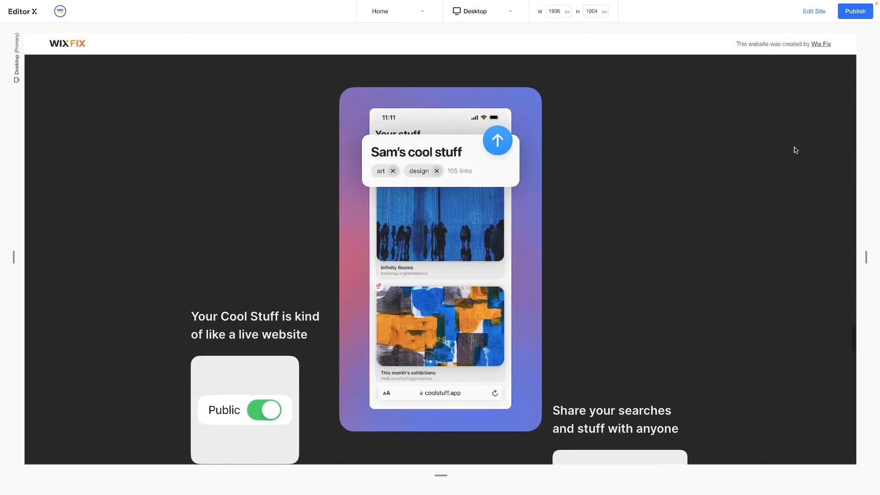
{"action": "scroll", "coordinate": [795, 150], "scroll_direction": "down", "scroll_amount": 10}
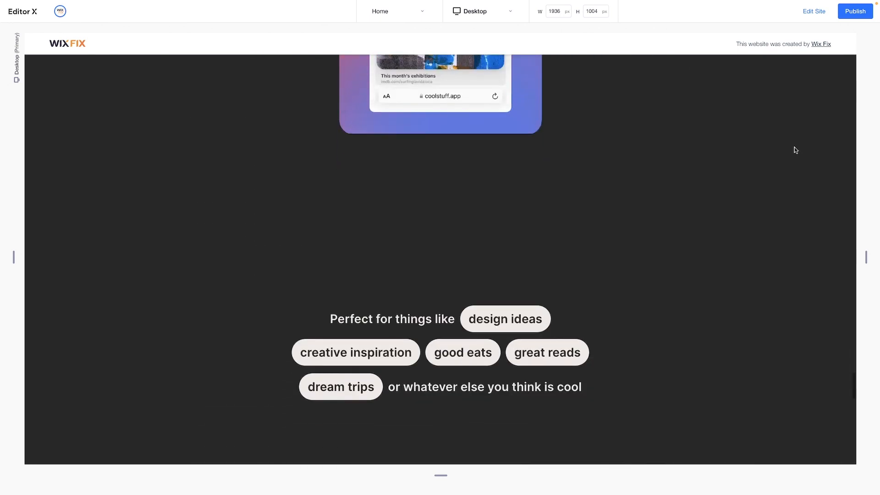
{"action": "scroll", "coordinate": [795, 149], "scroll_direction": "down", "scroll_amount": 10}
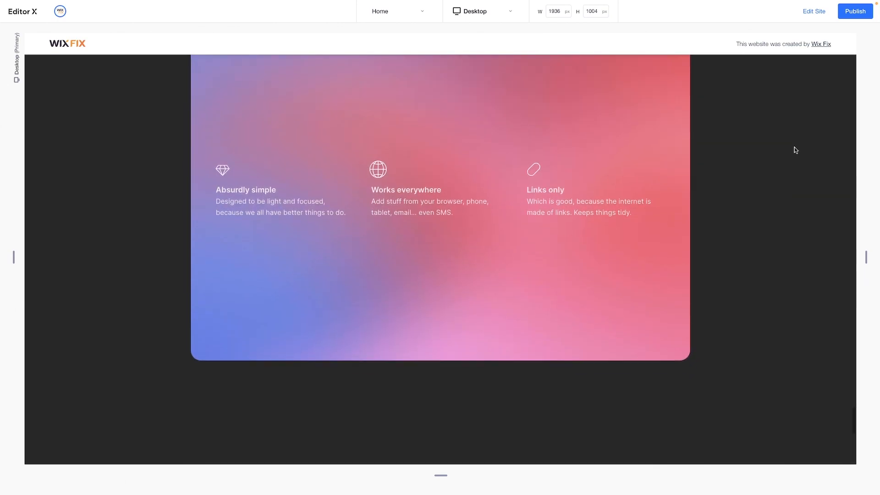